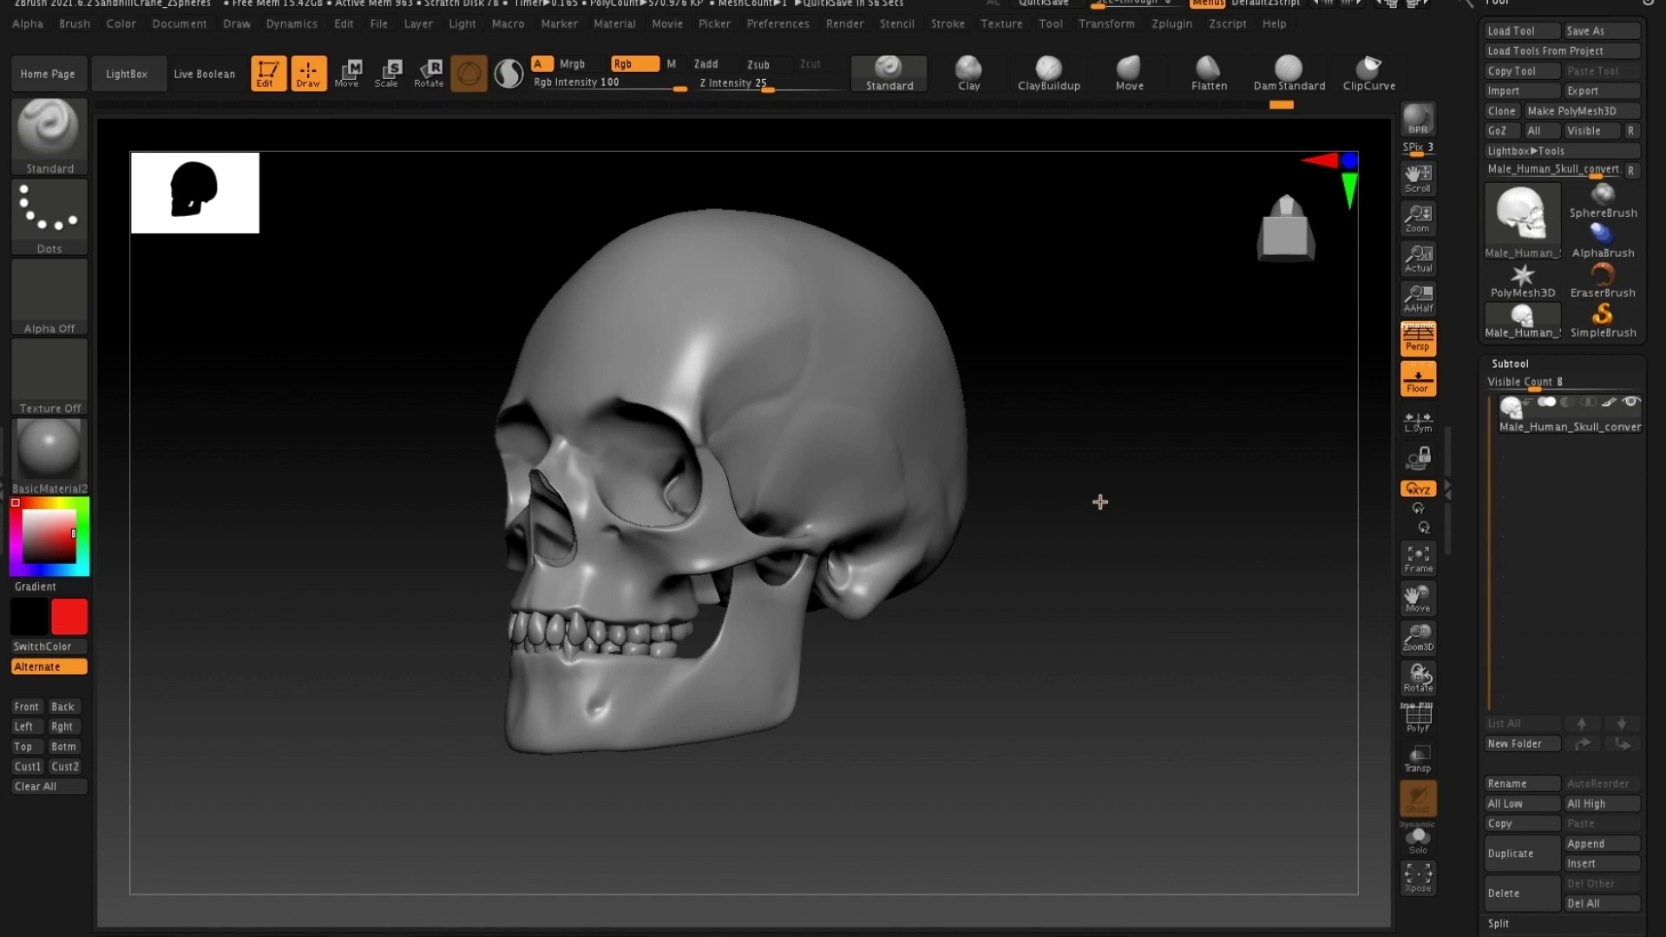
- Examine the overall form of the skull from the front, three-quarter, side, rear and low angles
drag(1105, 495, 1119, 551)
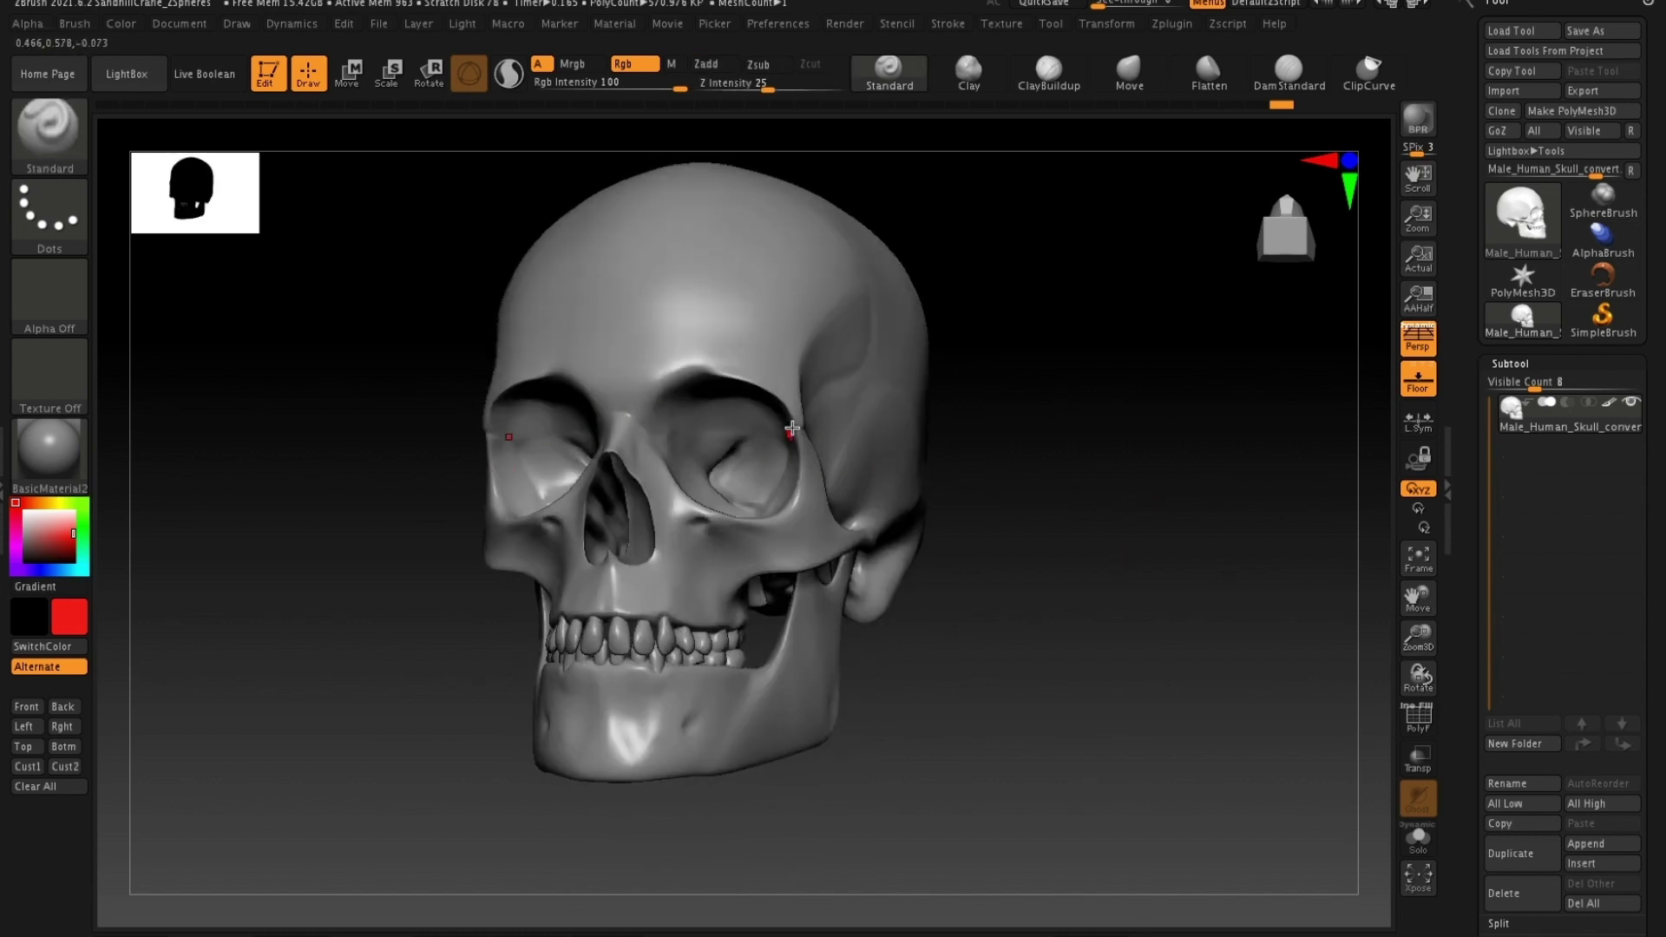
mouse_move(929, 461)
mouse_down()
mouse_move(1018, 476)
mouse_move(1053, 517)
mouse_move(1039, 503)
mouse_up()
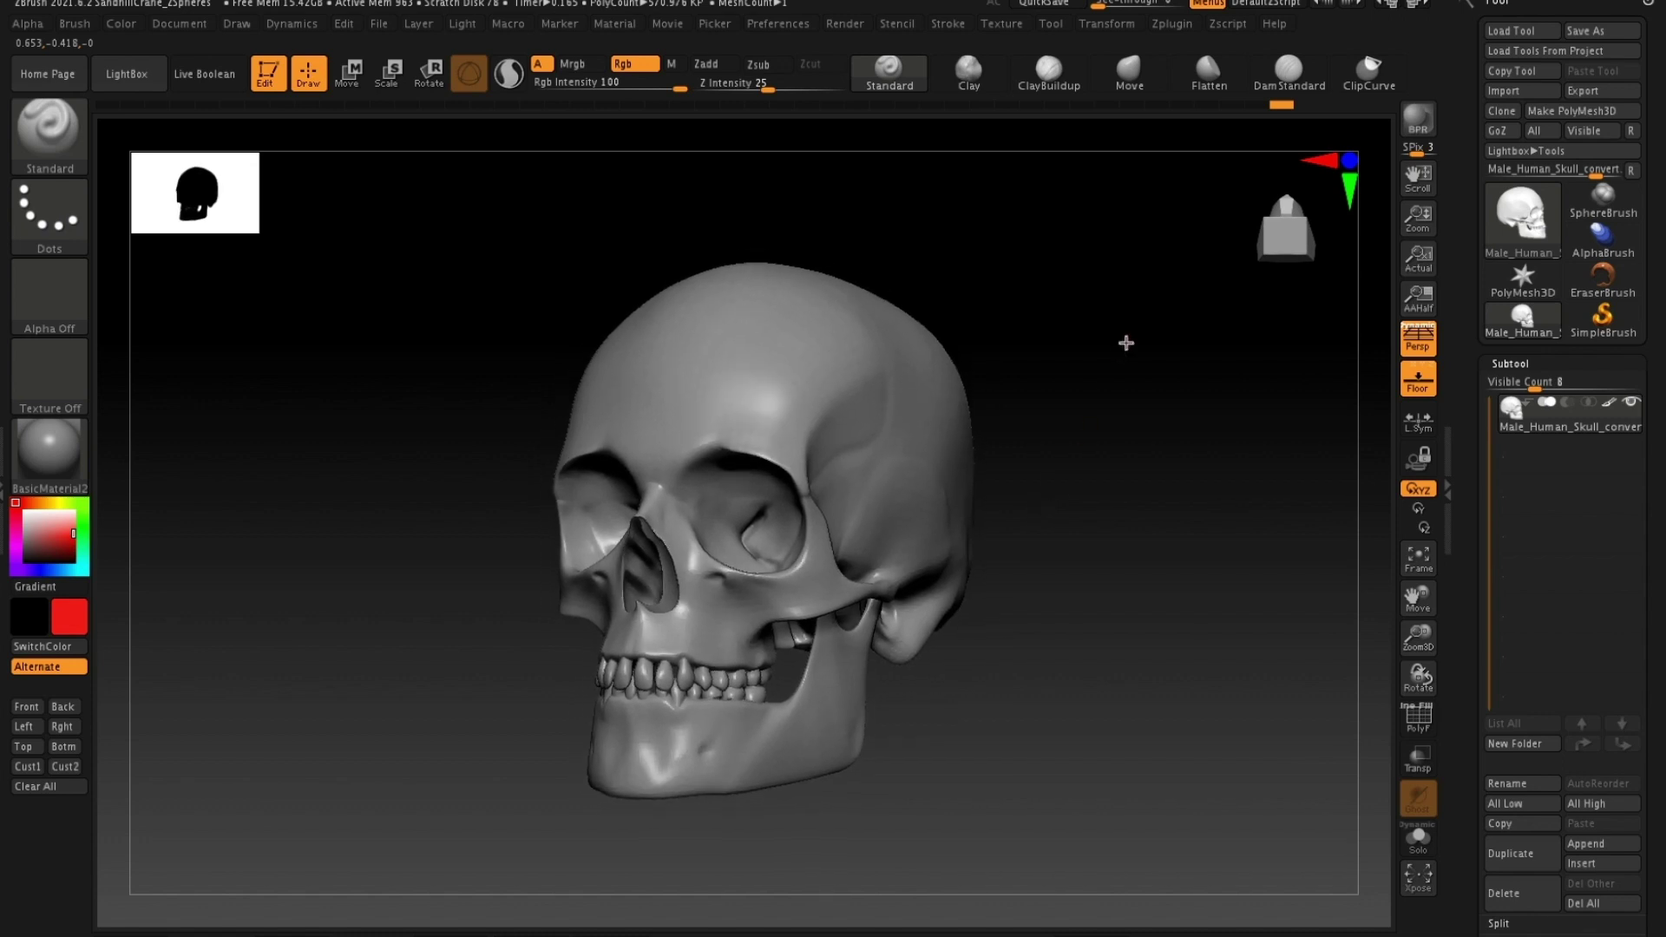
drag(1126, 344, 1102, 395)
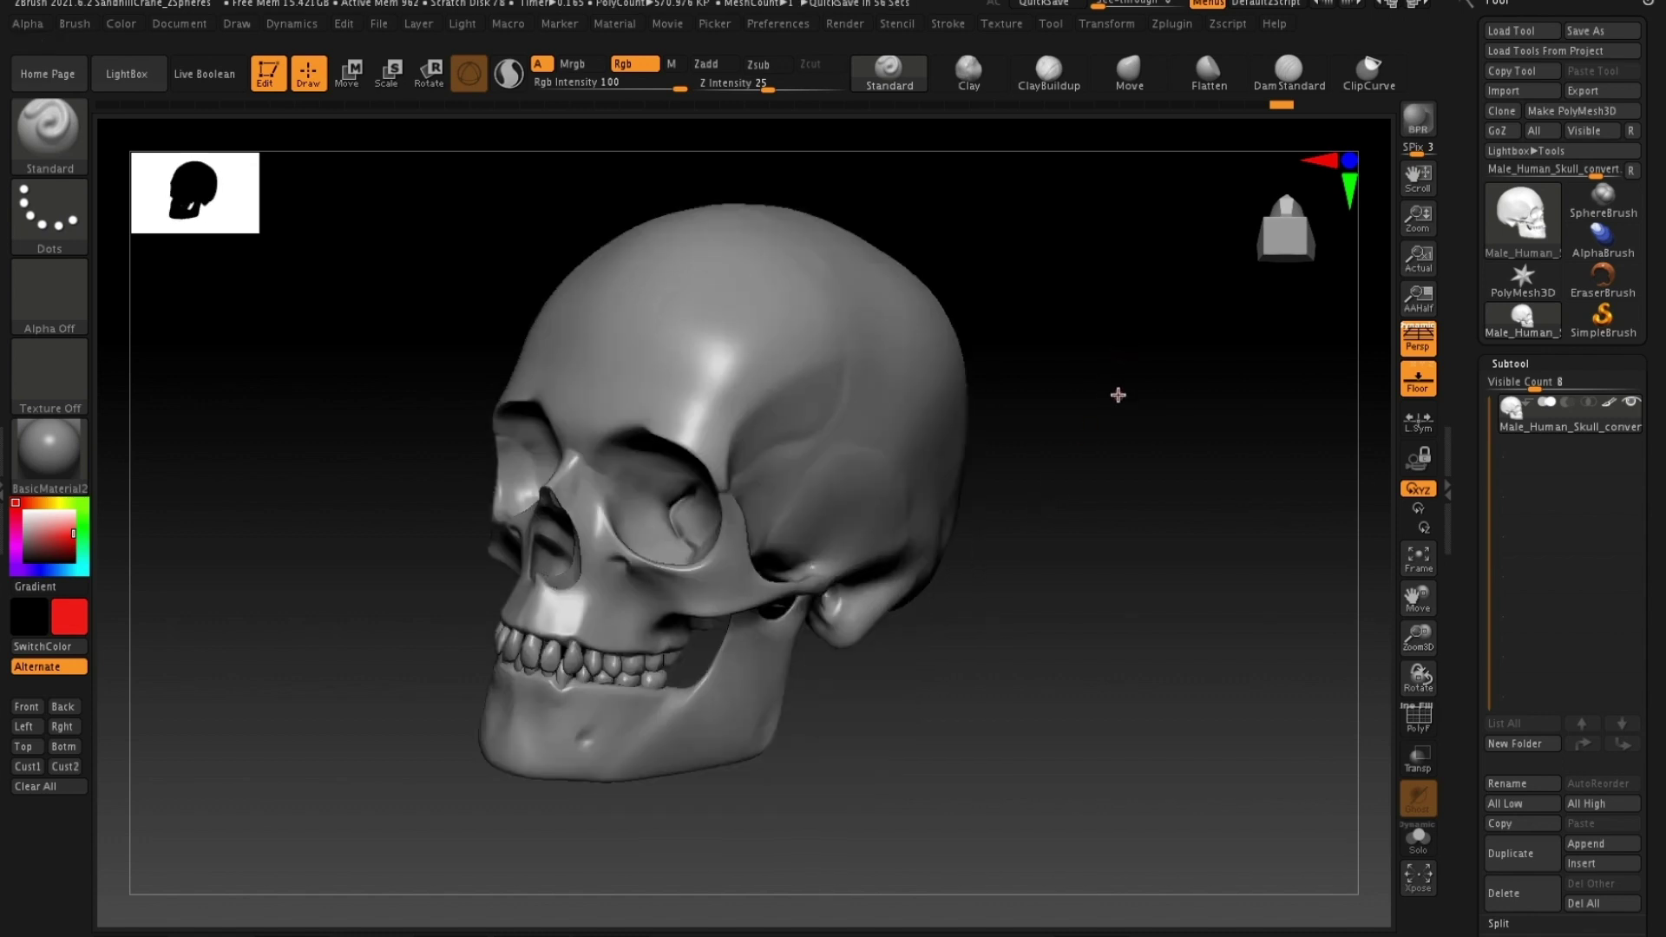
drag(1120, 424, 1159, 422)
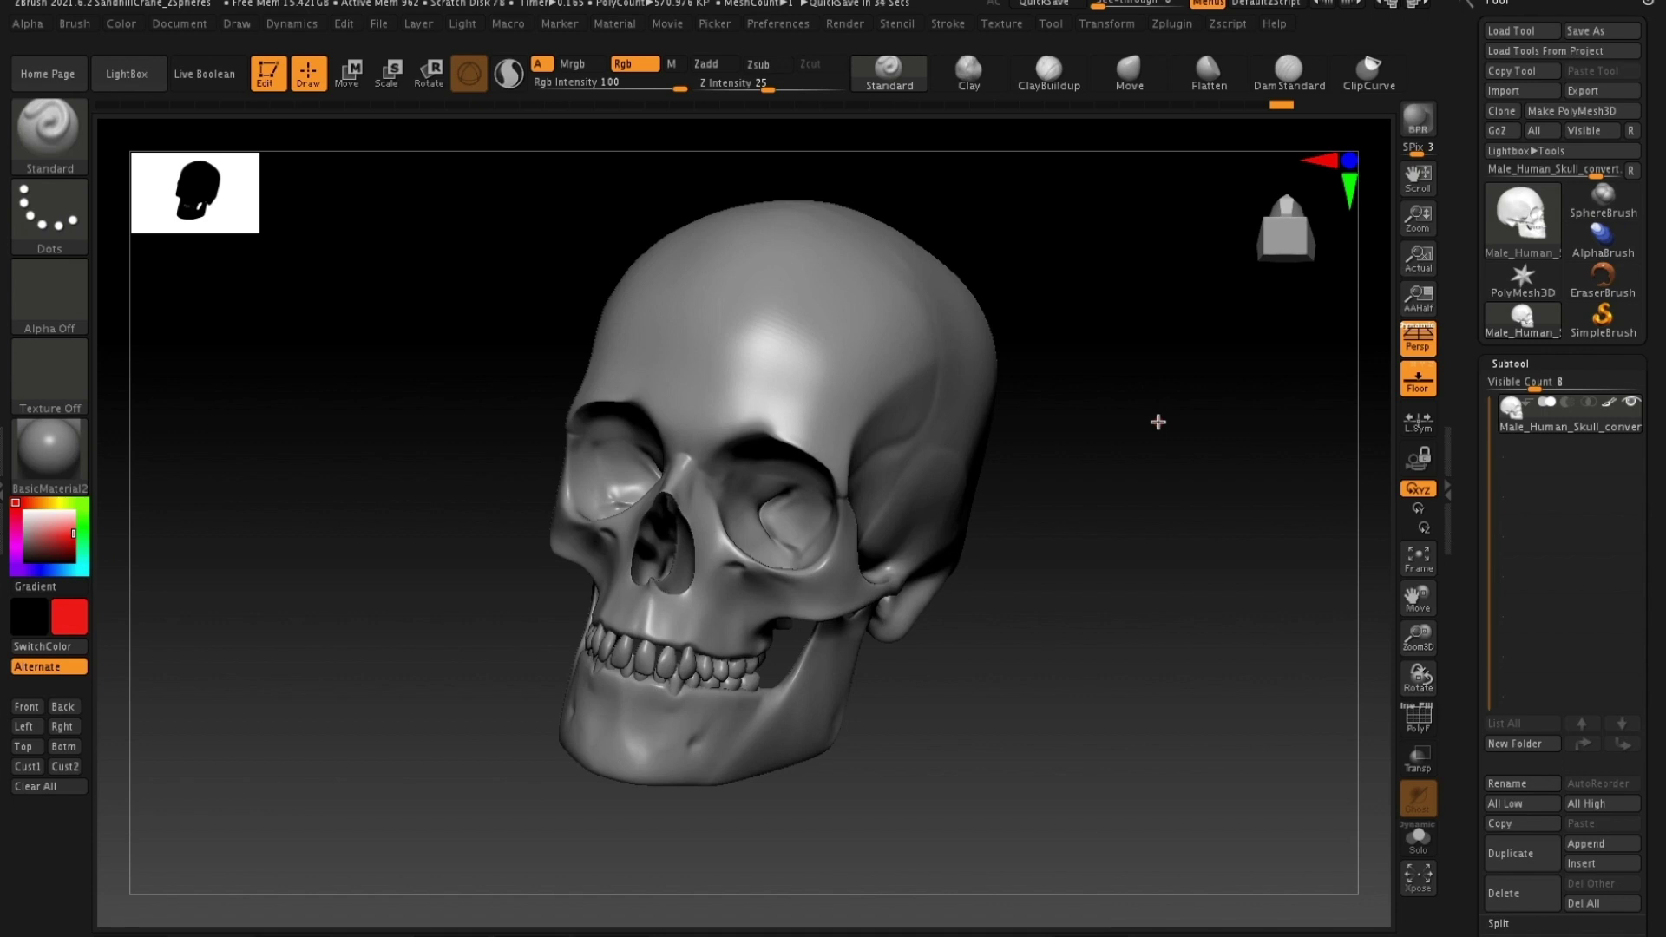
drag(1158, 421, 1279, 599)
drag(387, 621, 356, 576)
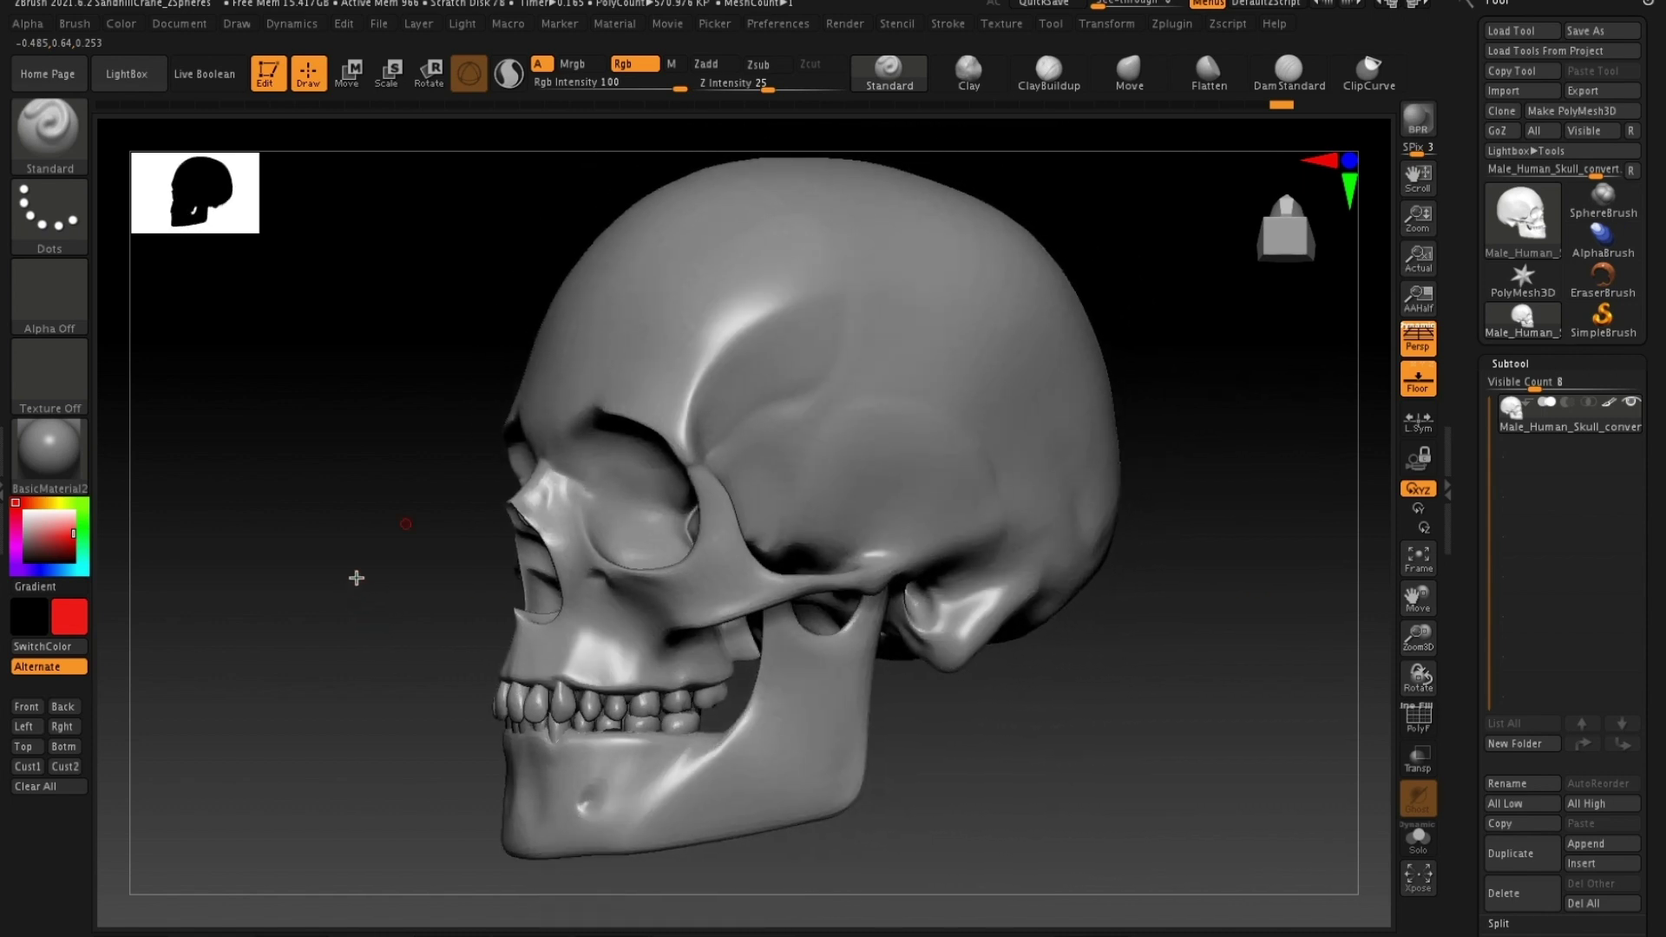
drag(1264, 691, 1142, 606)
mouse_move(1044, 759)
mouse_down()
mouse_move(1093, 725)
mouse_move(1124, 545)
mouse_move(1023, 744)
mouse_up()
drag(853, 794, 621, 710)
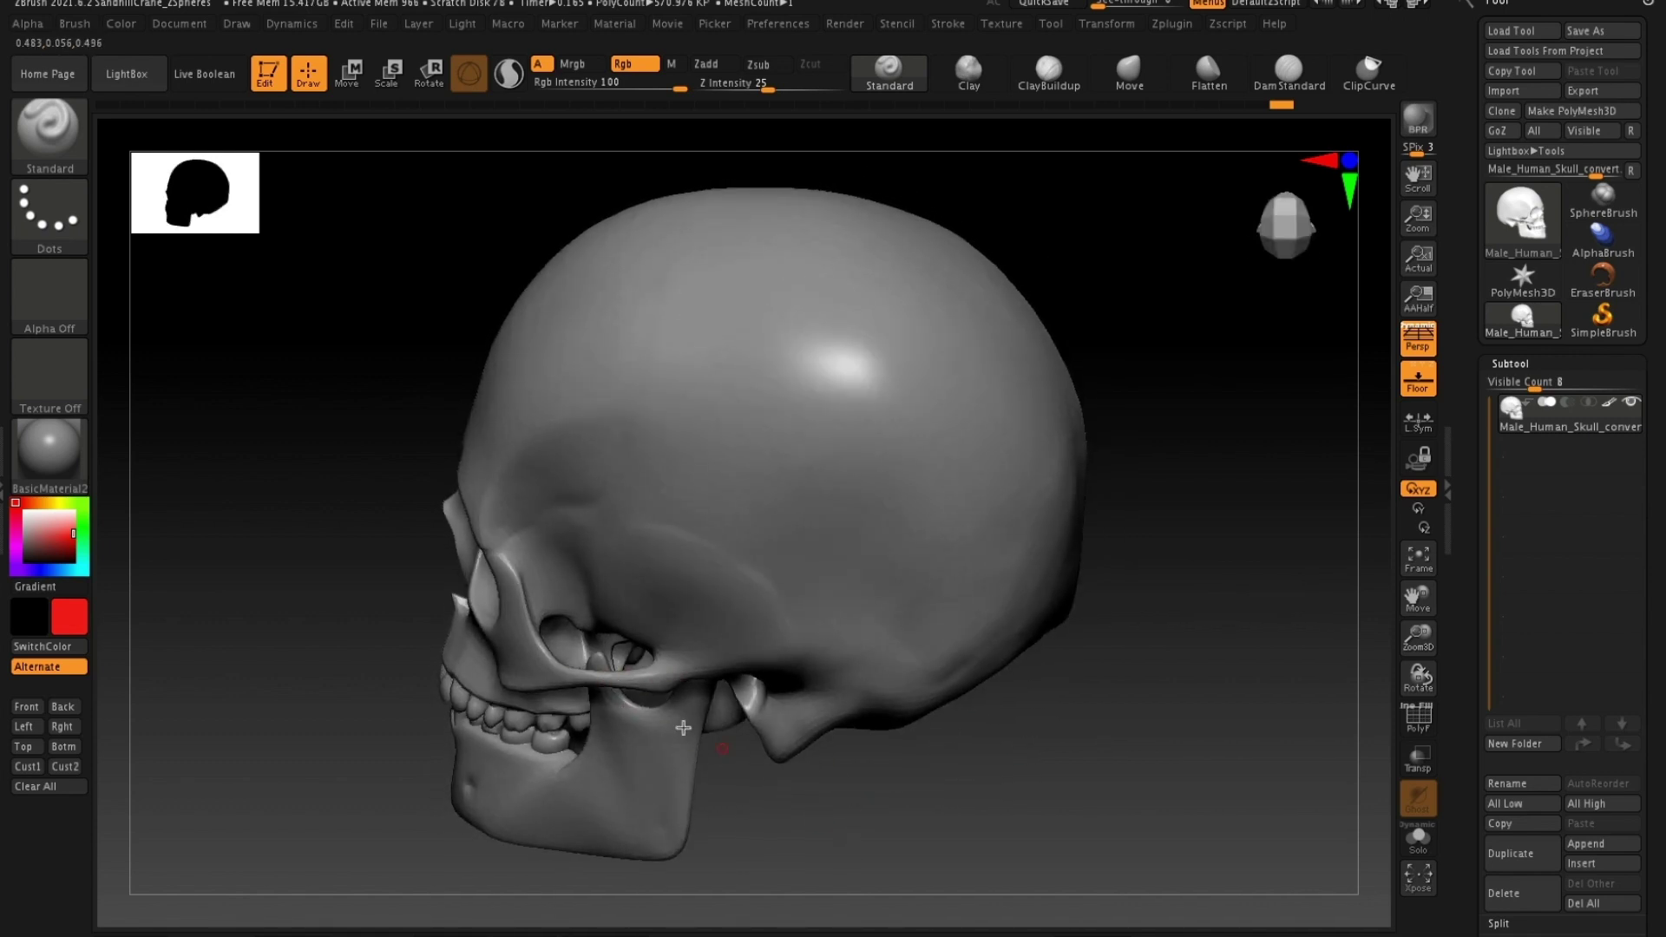
drag(742, 788, 824, 737)
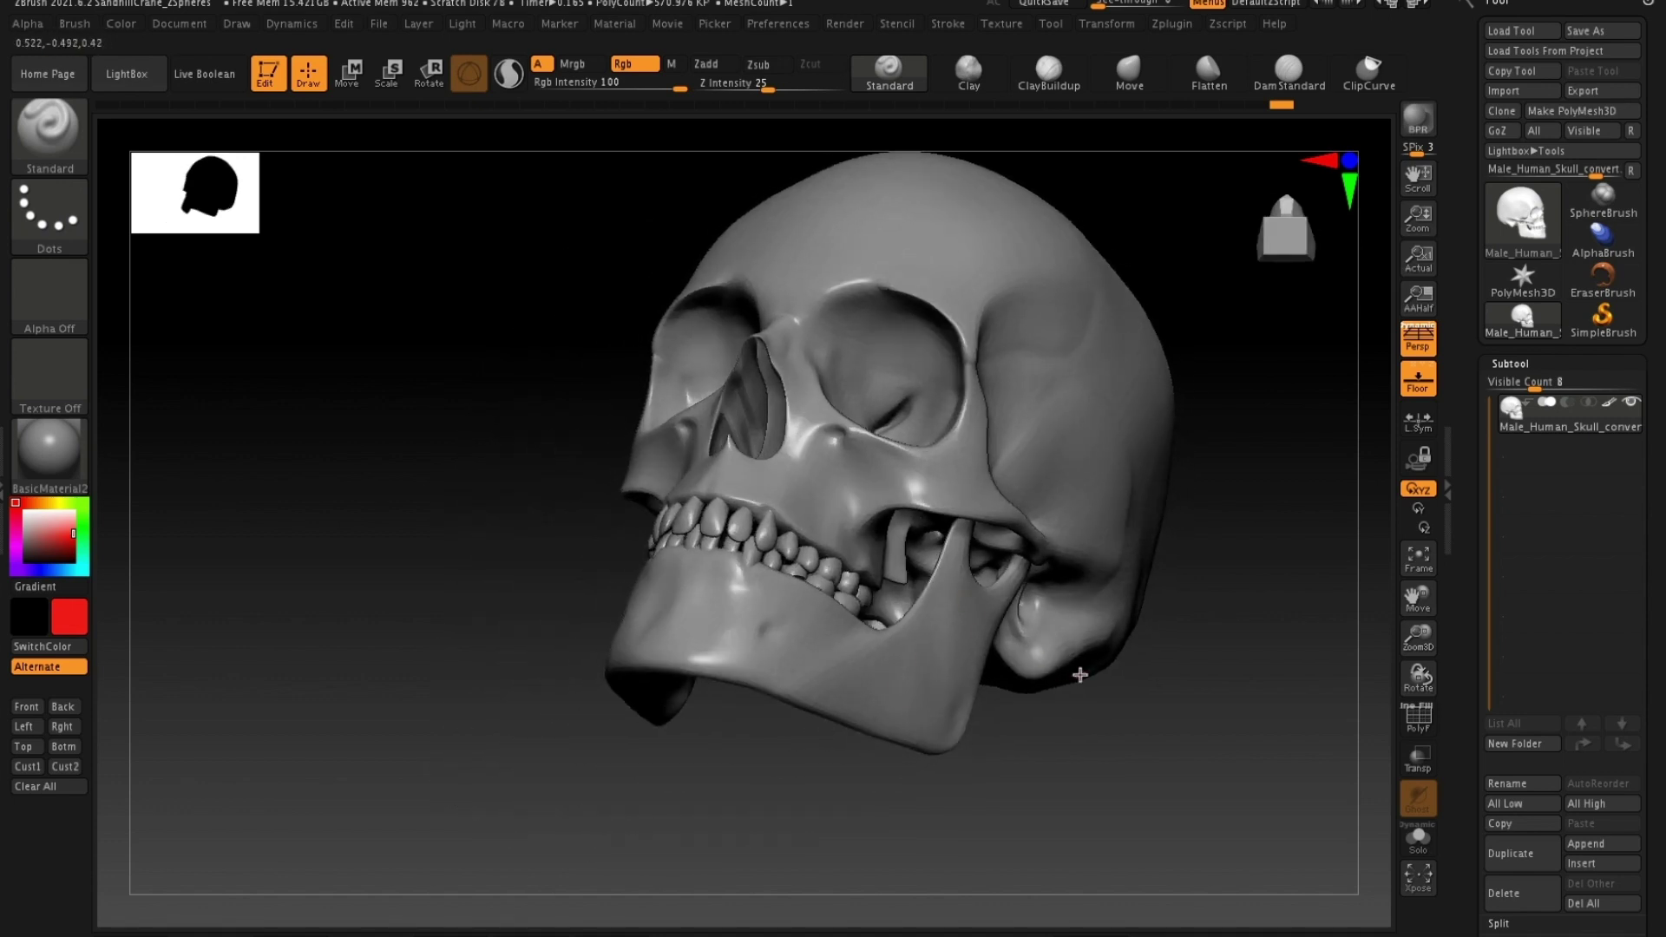
drag(1102, 724, 1132, 757)
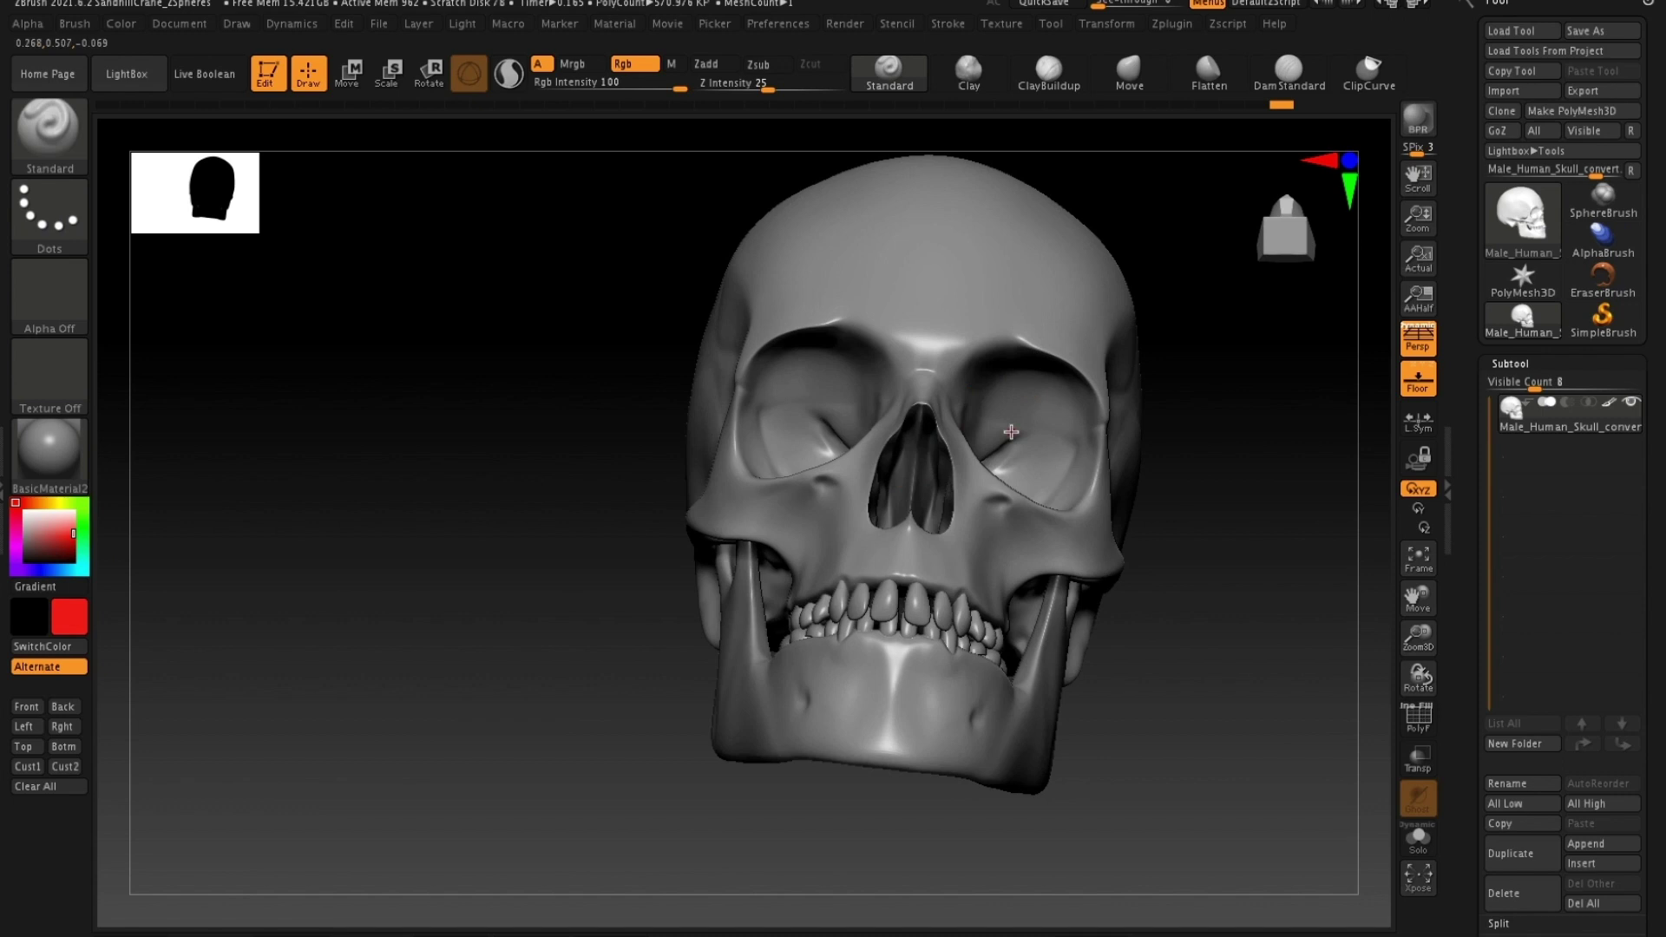
drag(1255, 508, 1040, 567)
drag(1238, 342, 1260, 580)
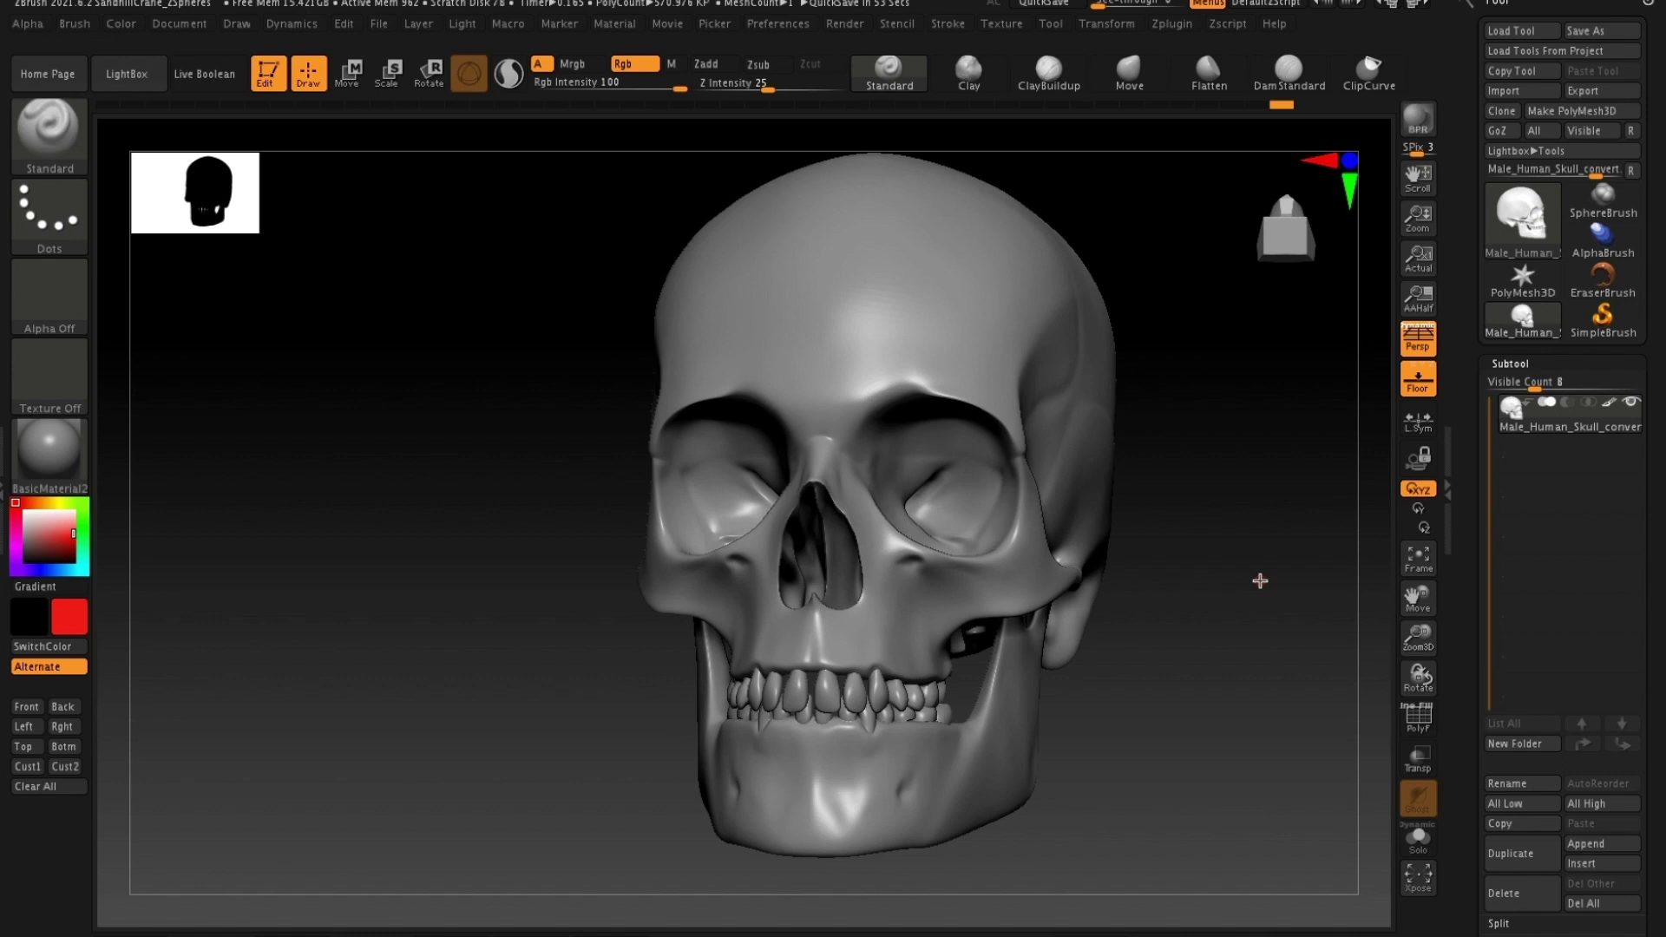
drag(1260, 581, 1246, 602)
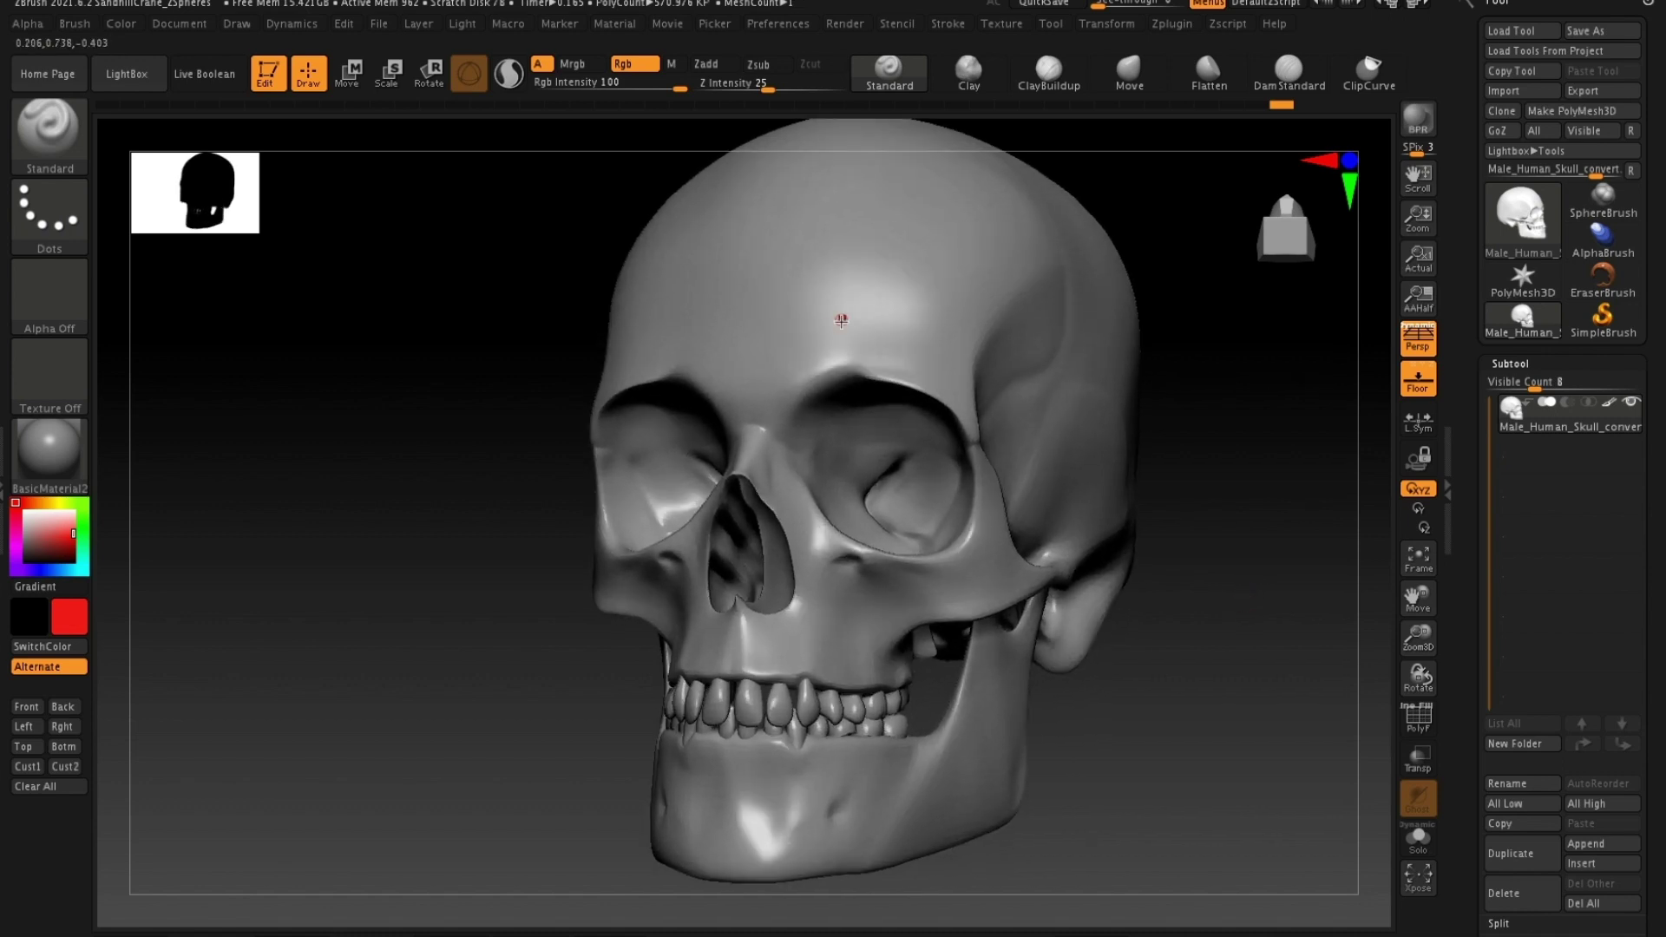
- Paint symmetrical red outlines around the rims of both eye sockets in the skull's front view
drag(1236, 363, 1115, 387)
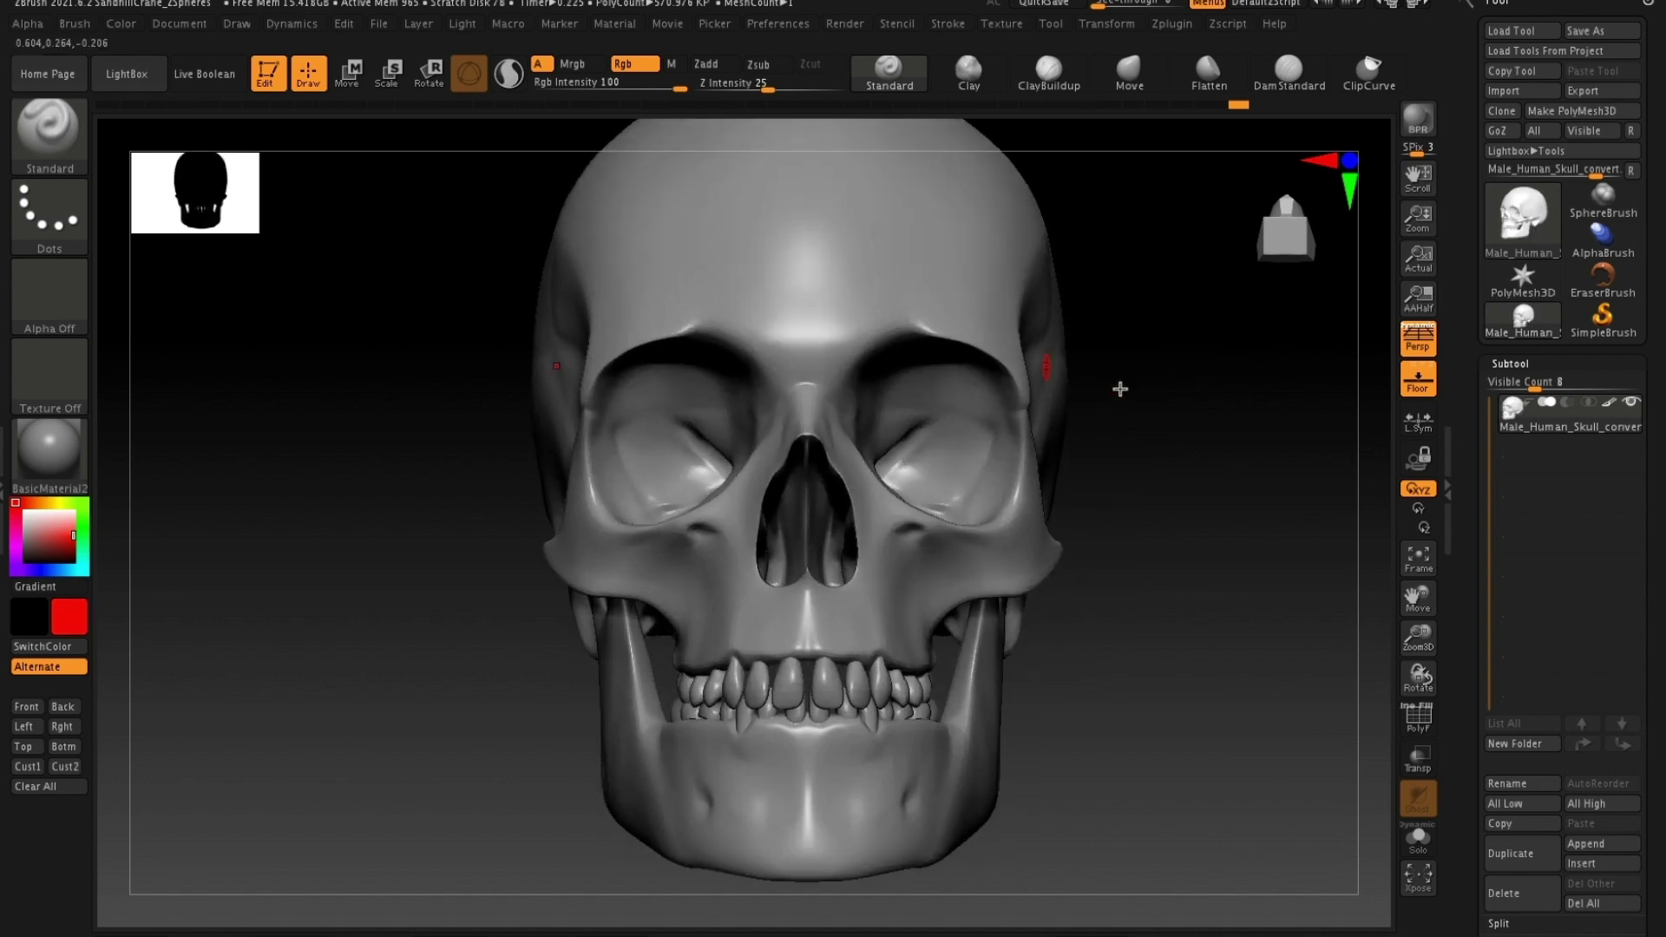
key(x)
mouse_move(724, 335)
mouse_down()
mouse_move(644, 339)
mouse_move(607, 363)
mouse_move(587, 467)
mouse_move(591, 503)
mouse_move(617, 520)
mouse_move(673, 531)
mouse_move(763, 447)
mouse_move(779, 378)
mouse_move(750, 348)
mouse_move(699, 336)
mouse_up()
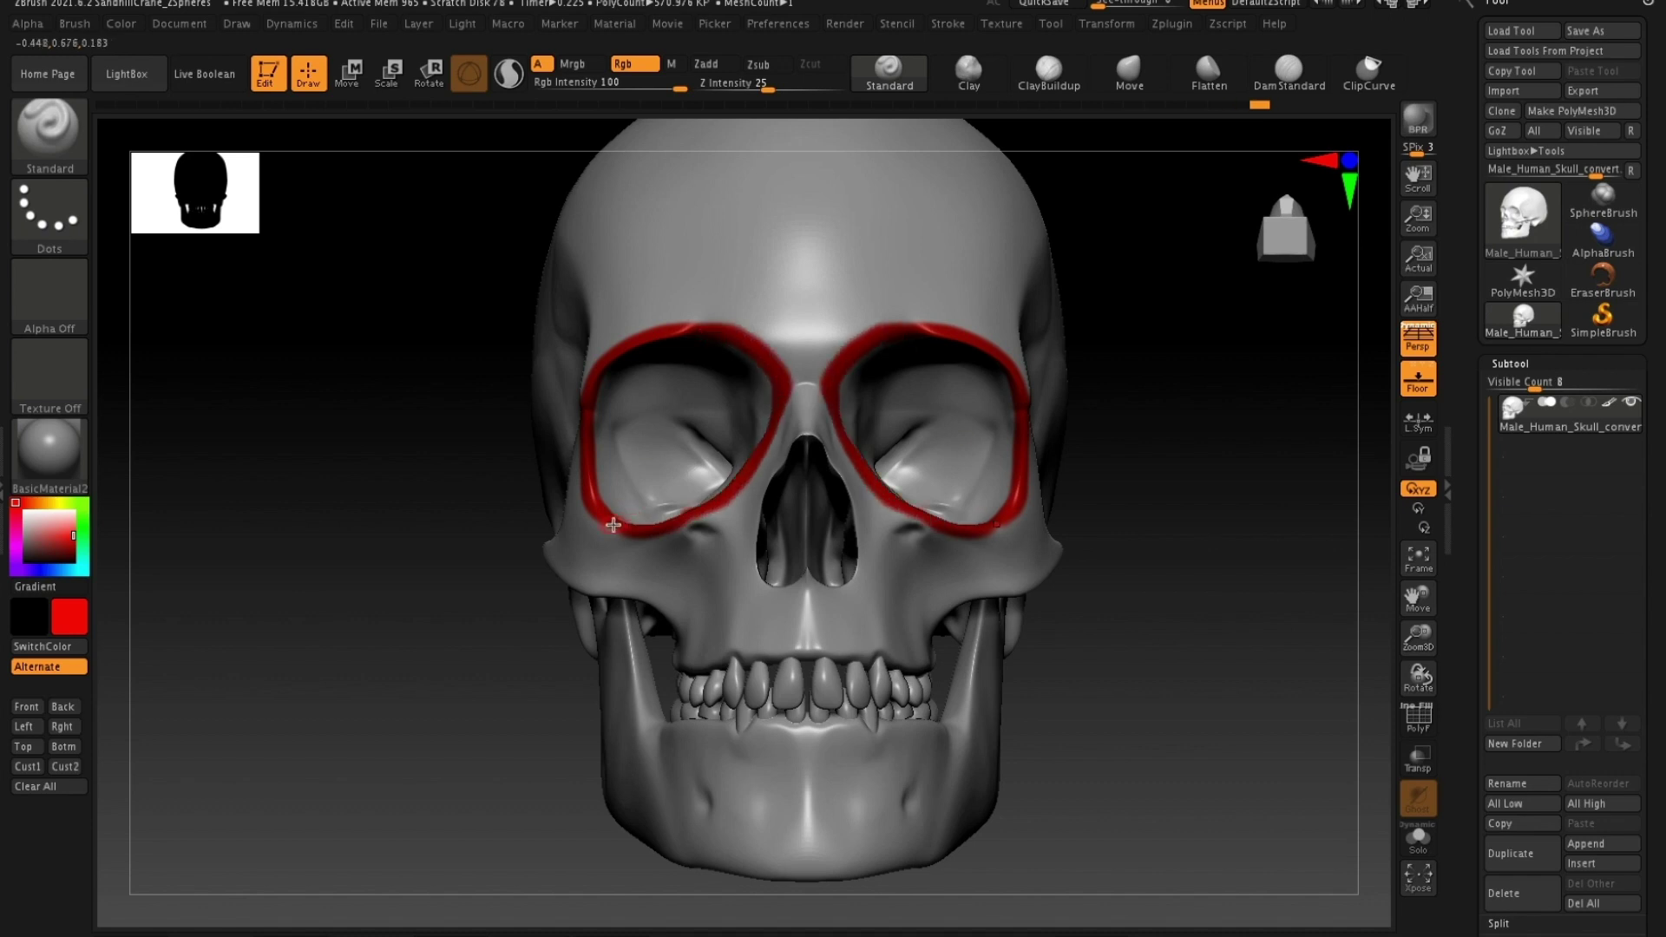
- Examine the shape and depth of the red eye-socket outlines from the front, three-quarter and side views
mouse_move(1130, 519)
mouse_down()
mouse_move(1171, 518)
mouse_move(1149, 597)
mouse_up()
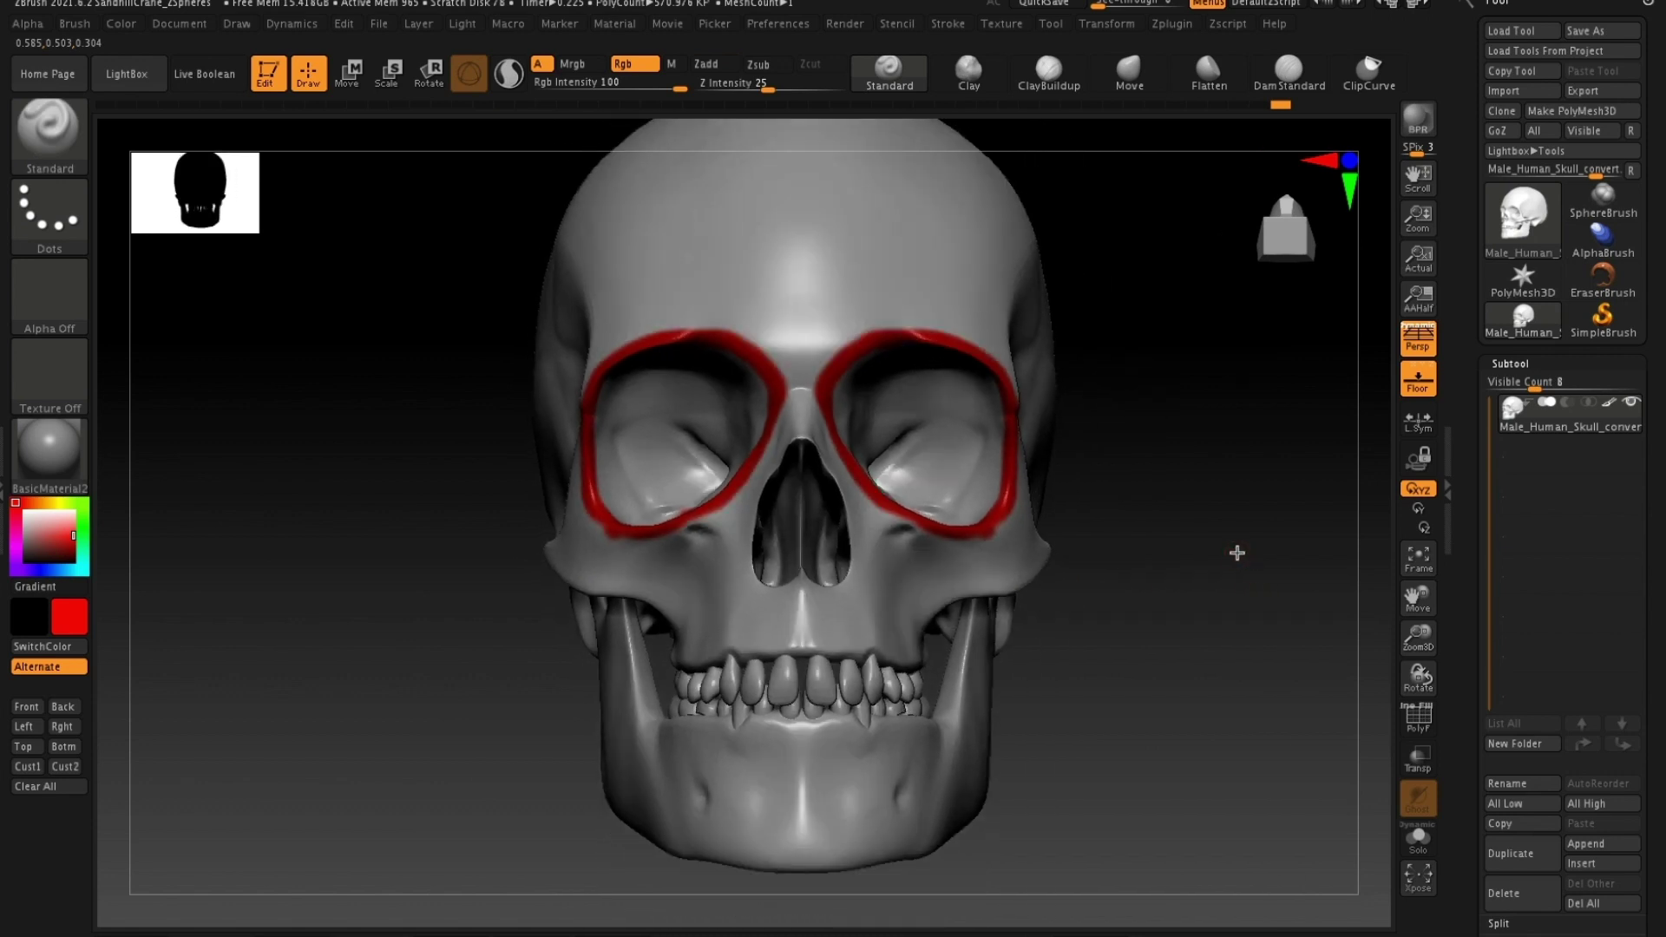
drag(1237, 551, 1206, 548)
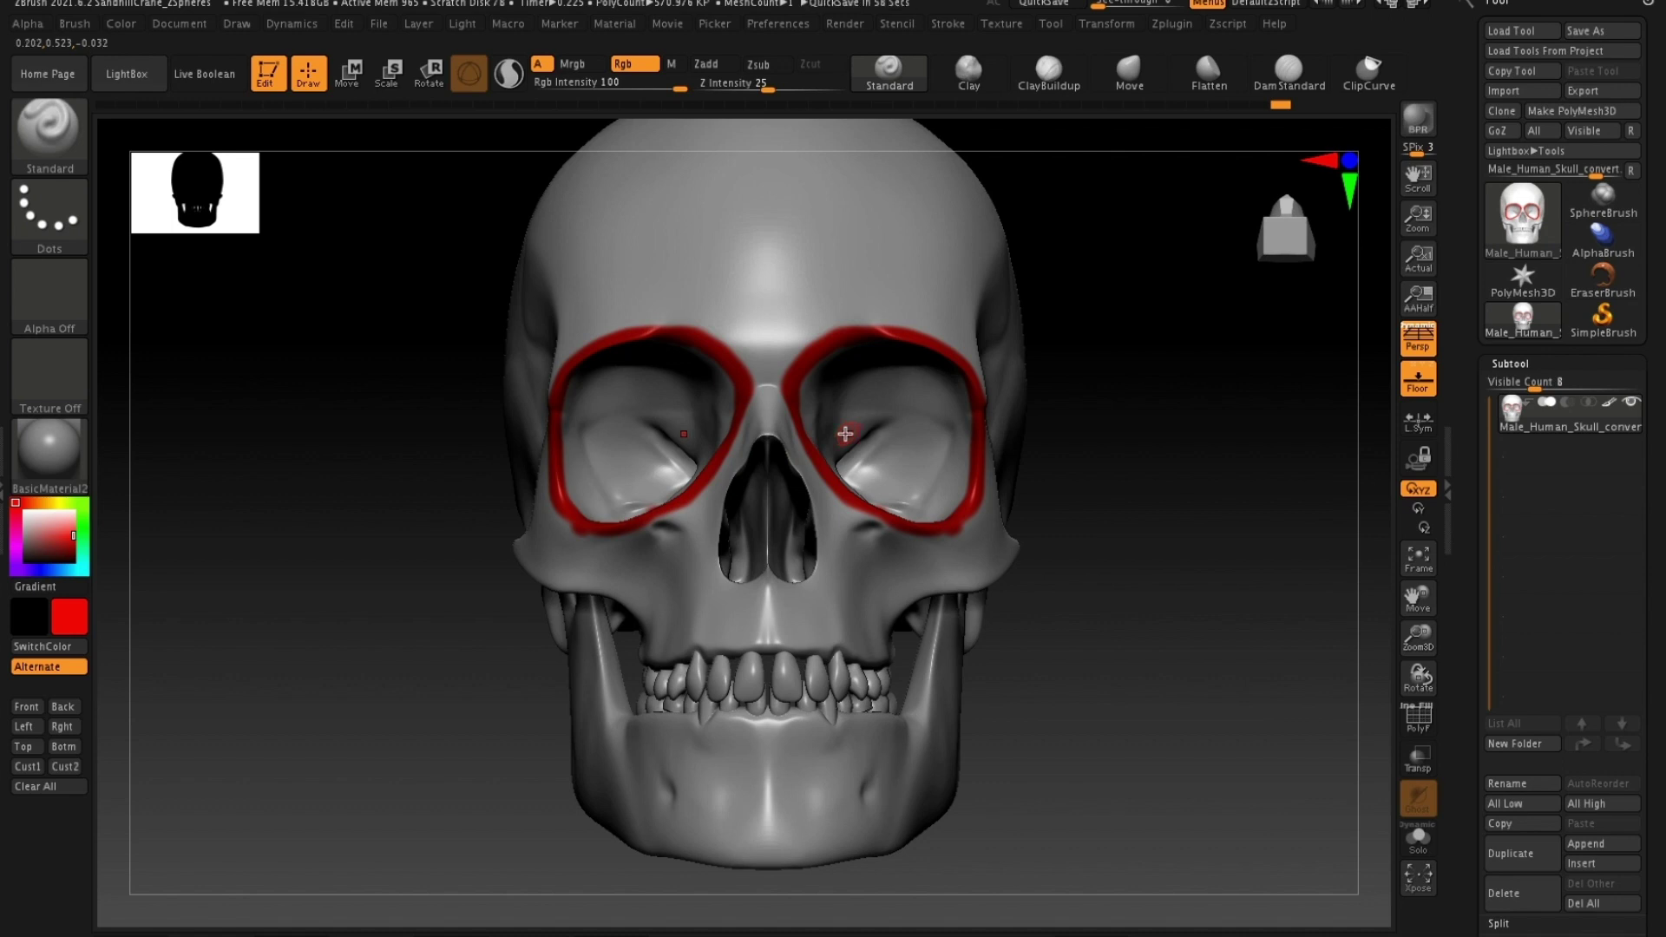
drag(1049, 439, 1031, 450)
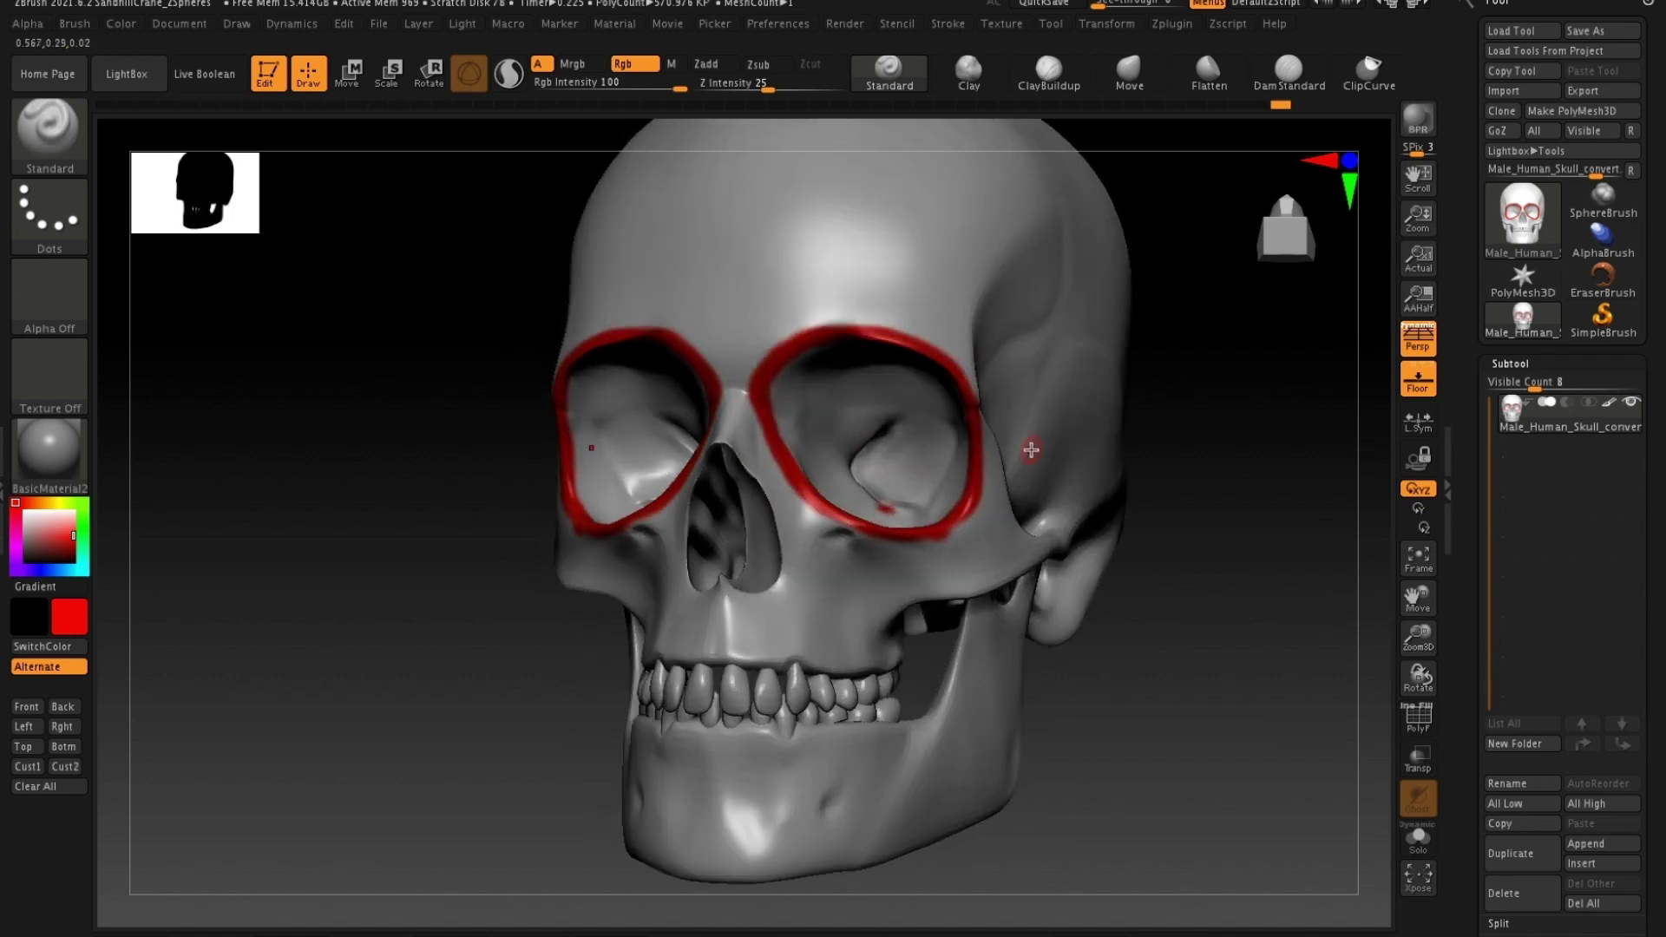
drag(1176, 509, 1168, 506)
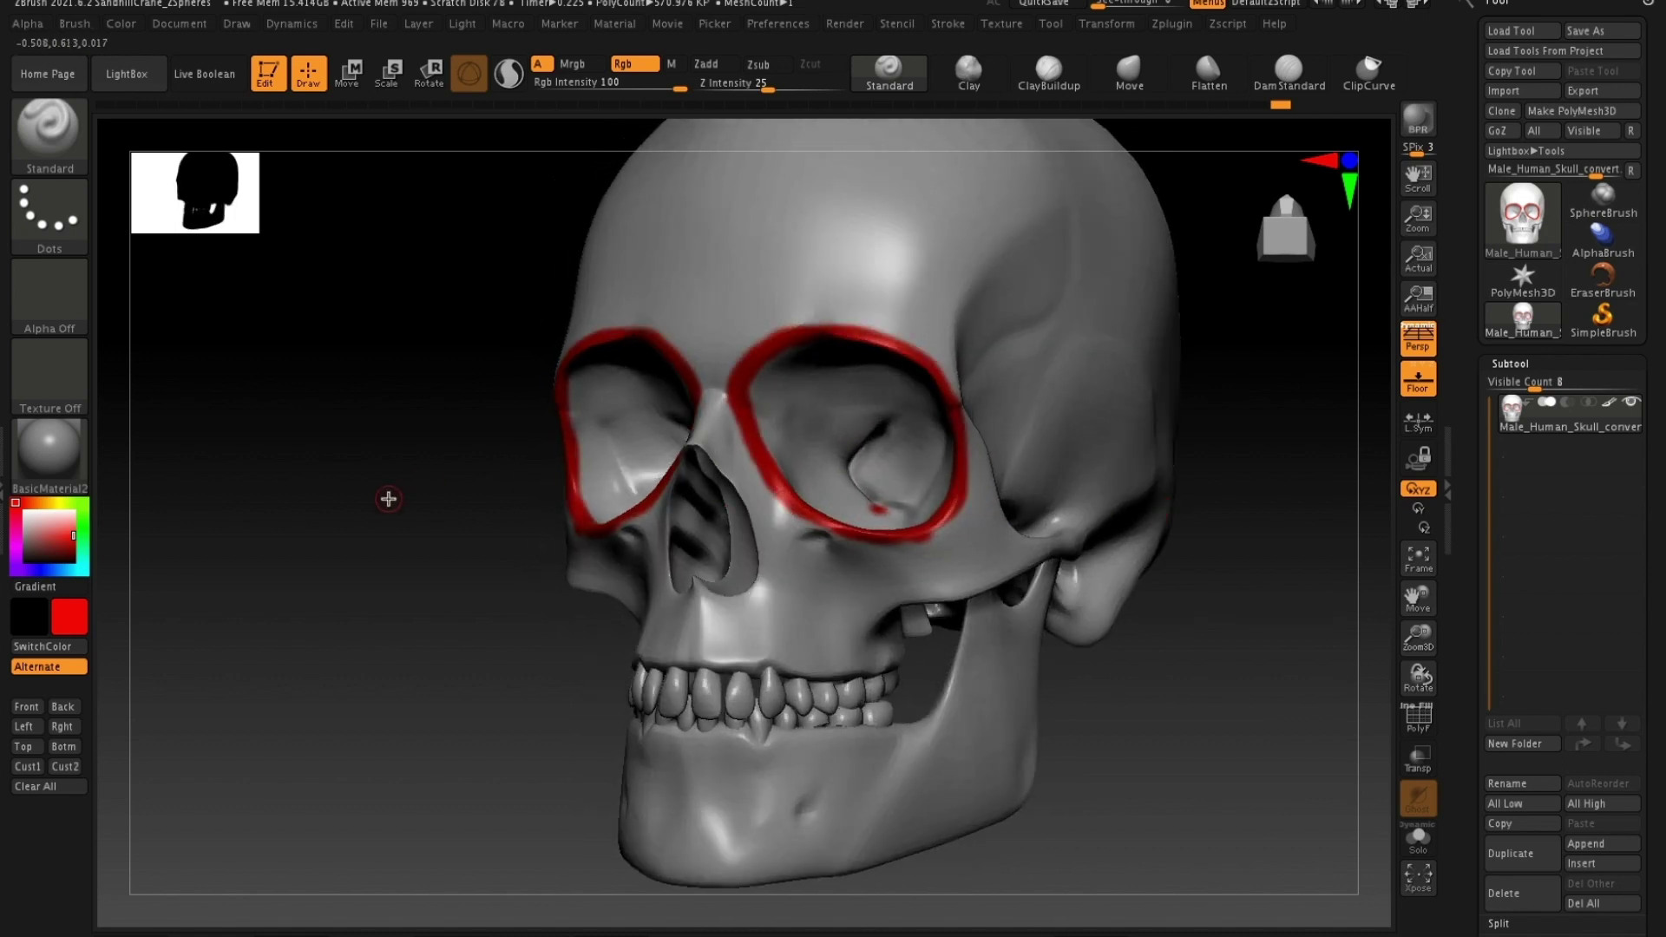
drag(285, 405, 443, 431)
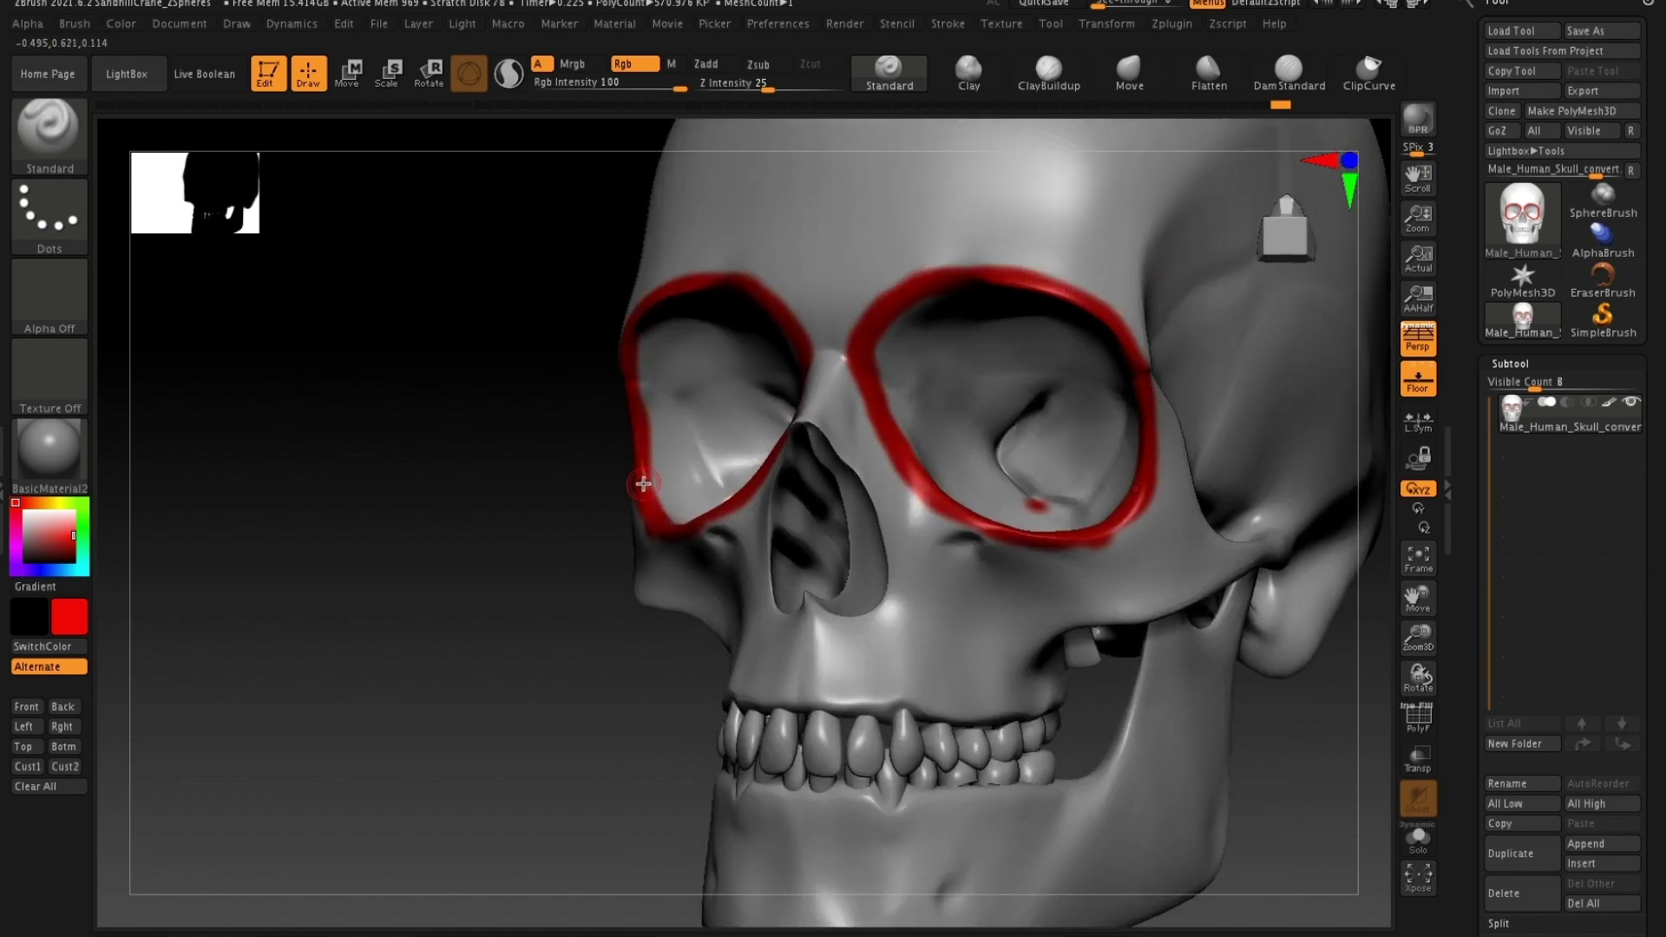
drag(453, 530, 589, 532)
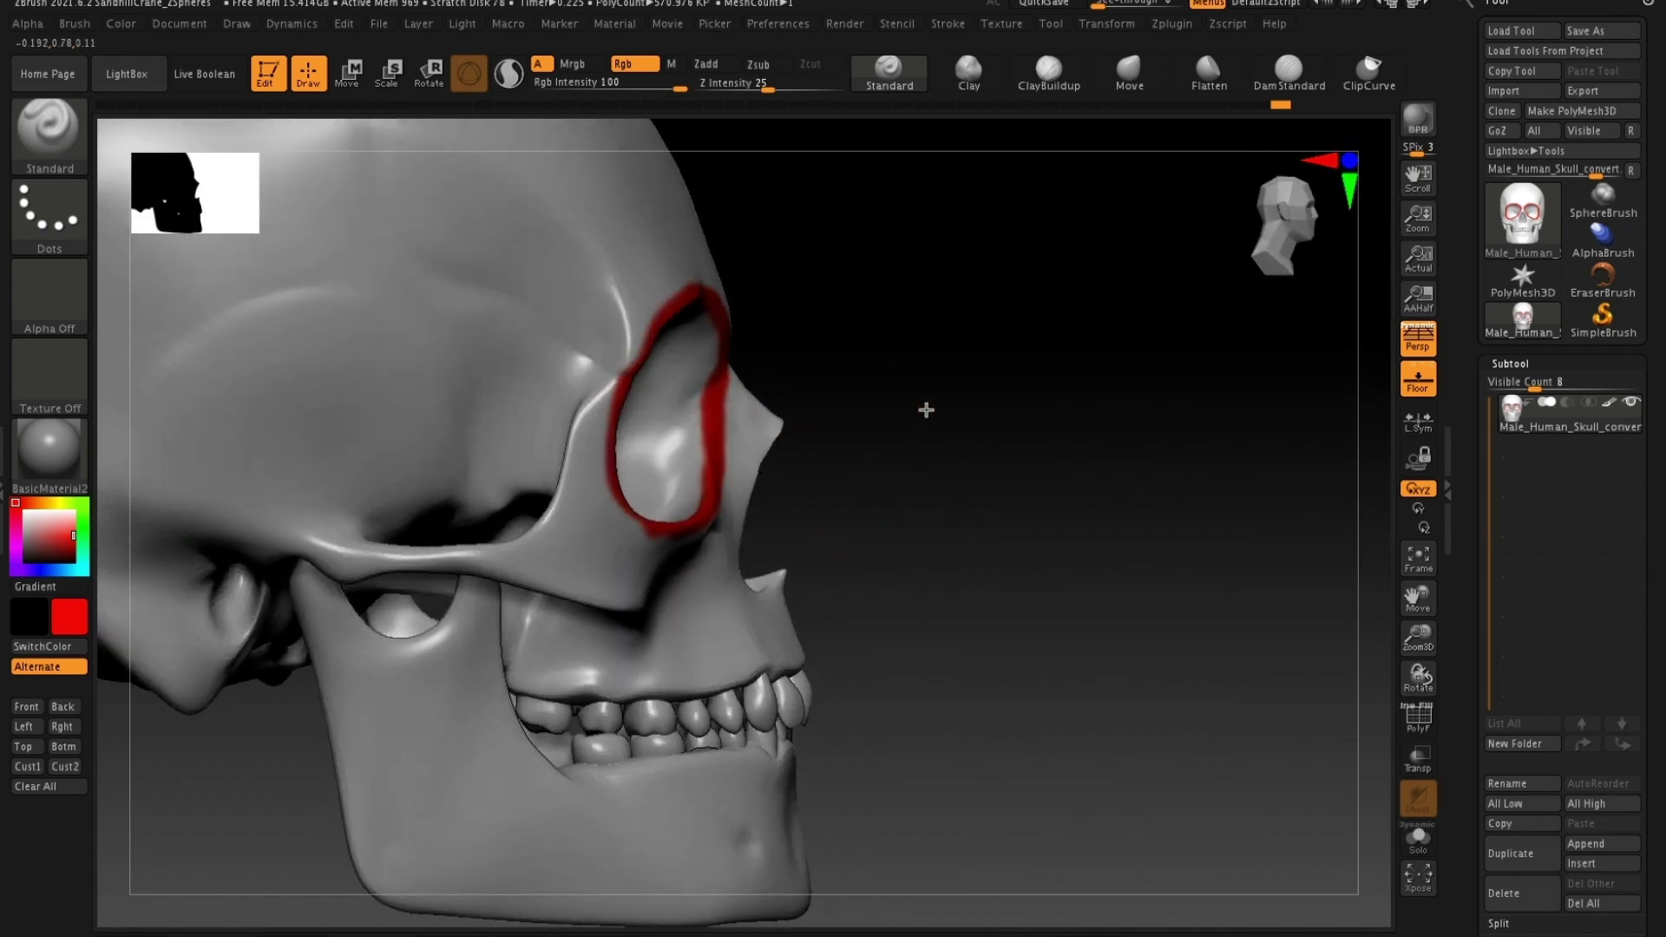
drag(922, 408, 915, 373)
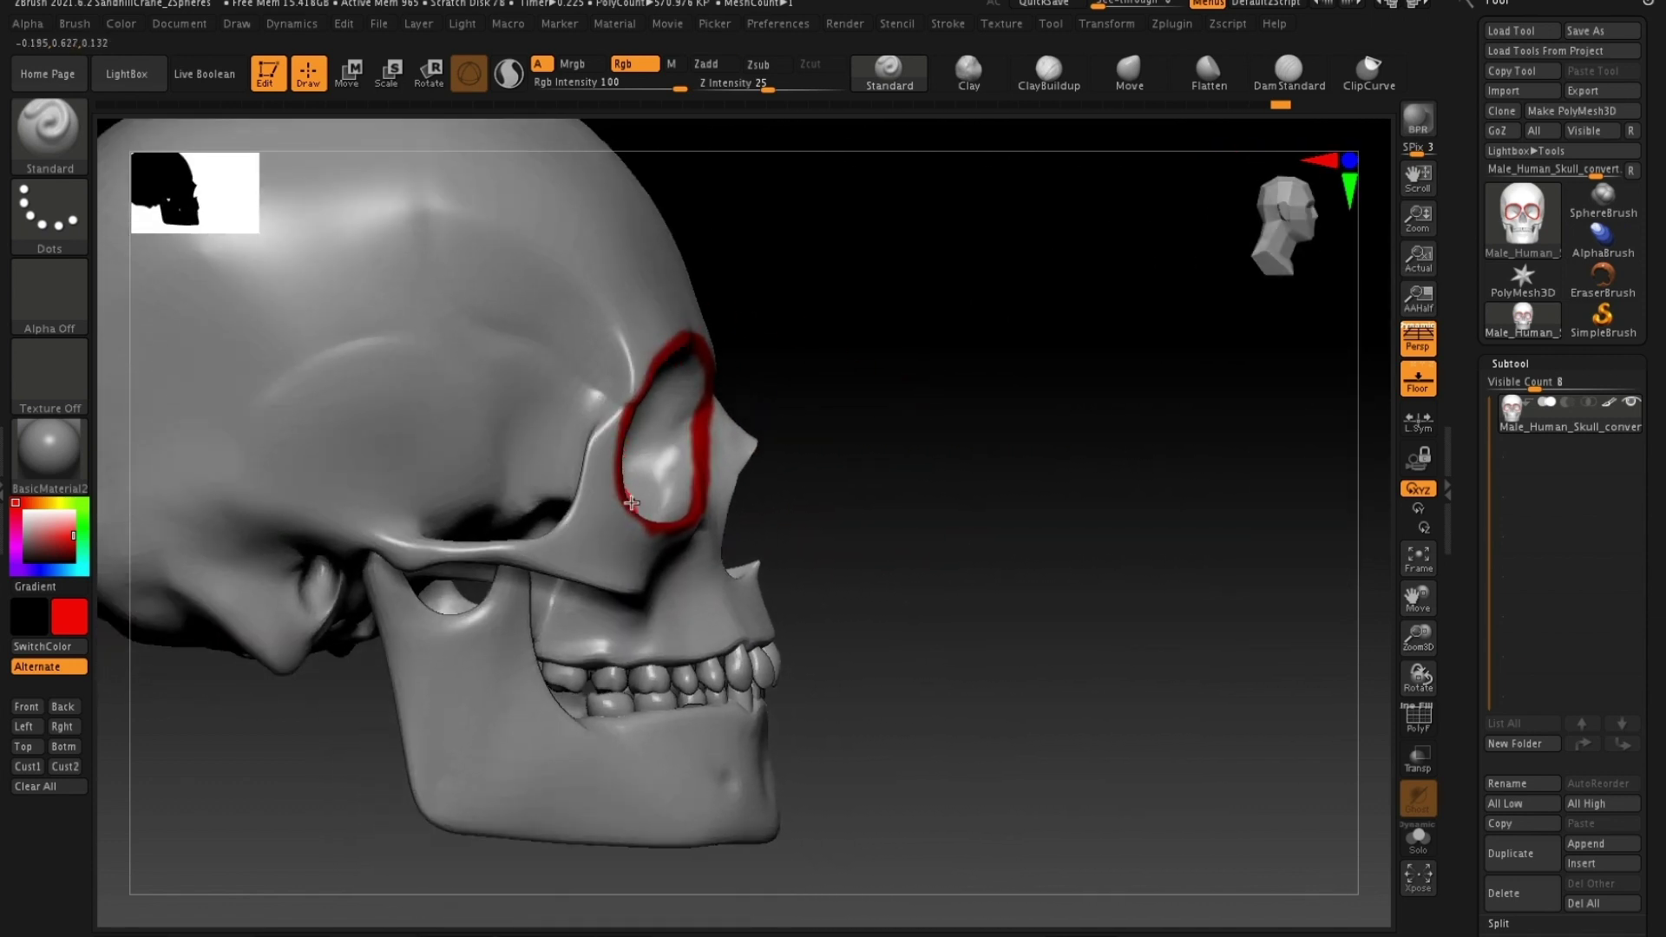
drag(924, 407, 820, 386)
drag(465, 521, 431, 513)
drag(514, 417, 483, 468)
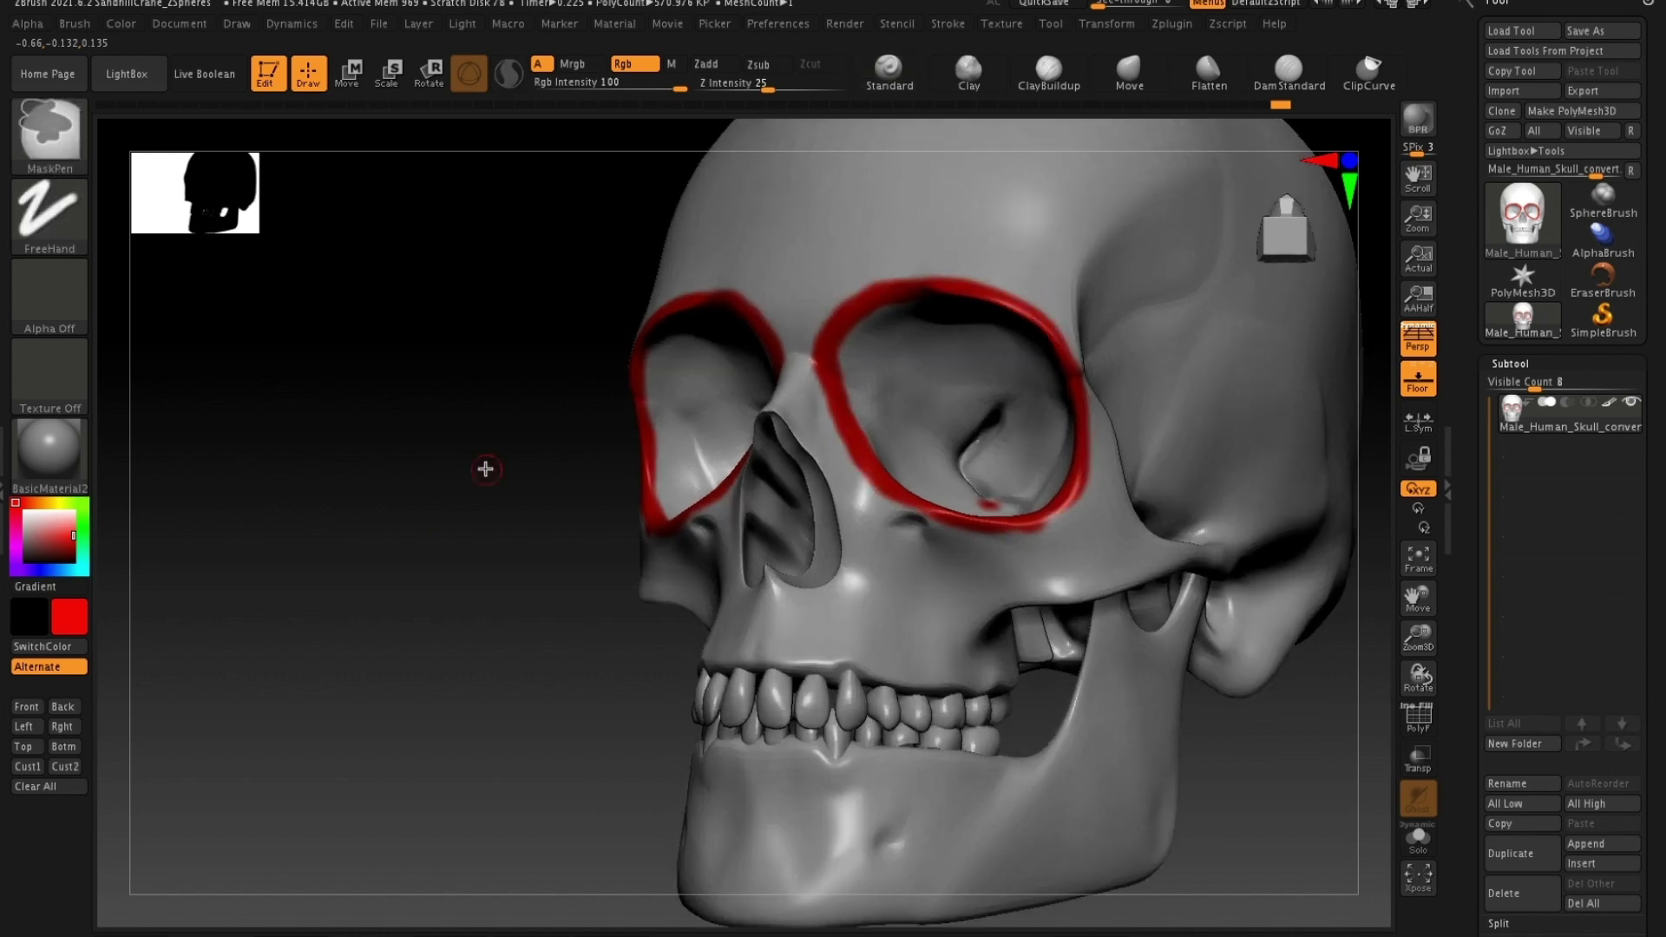
drag(617, 408, 570, 443)
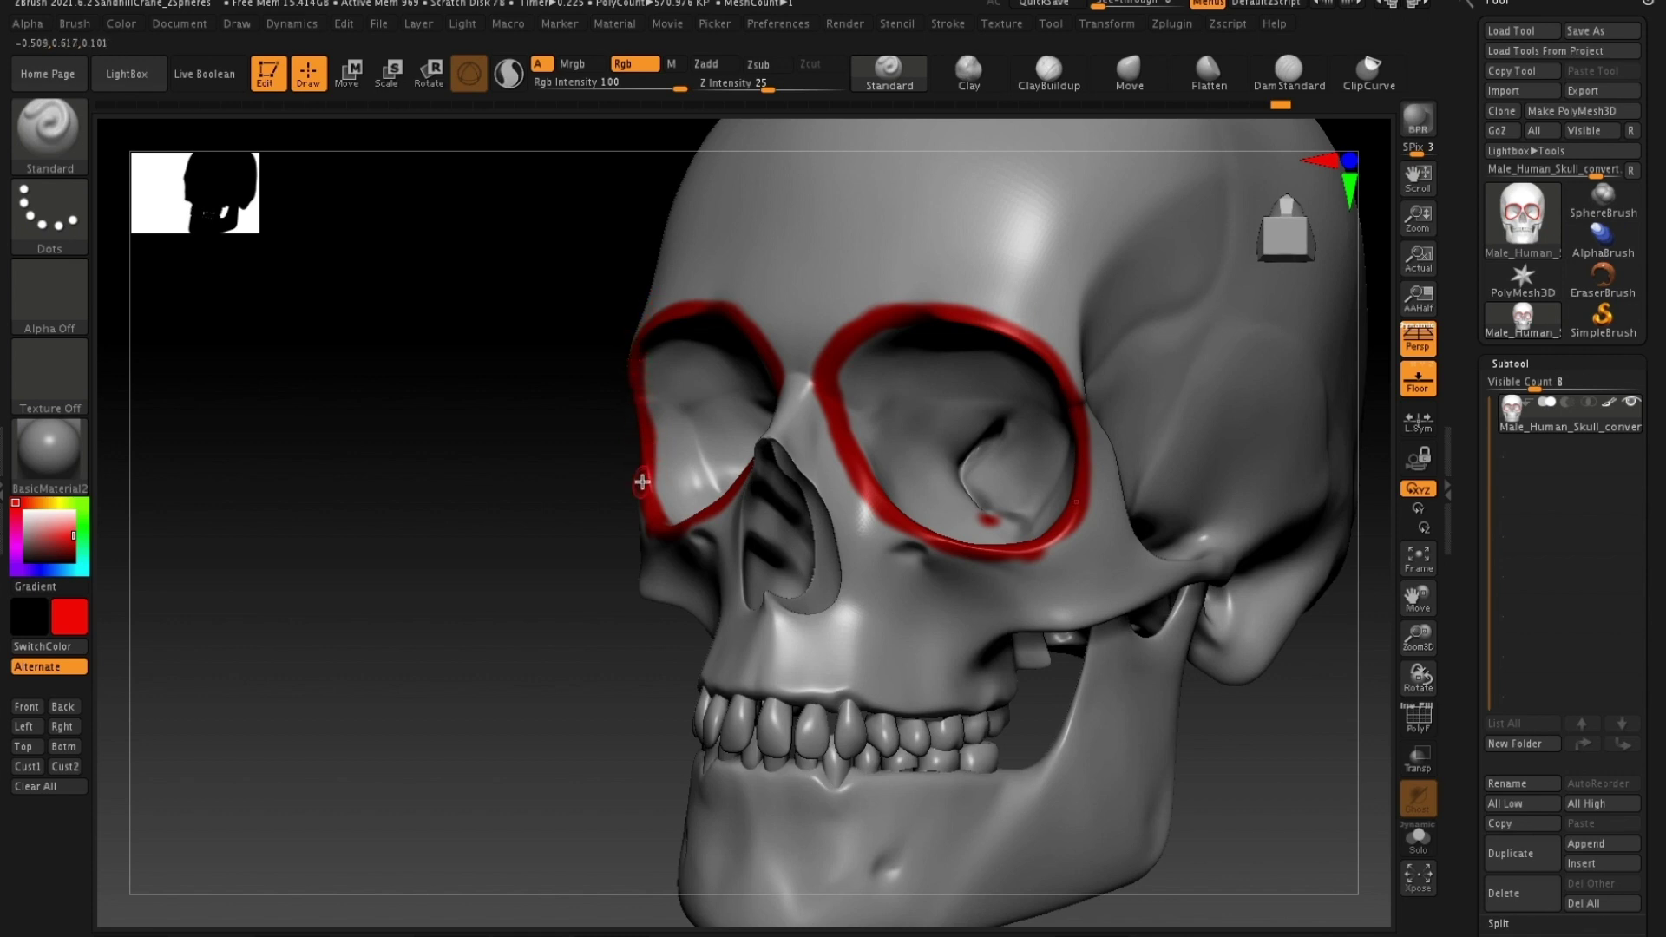
drag(591, 558, 965, 517)
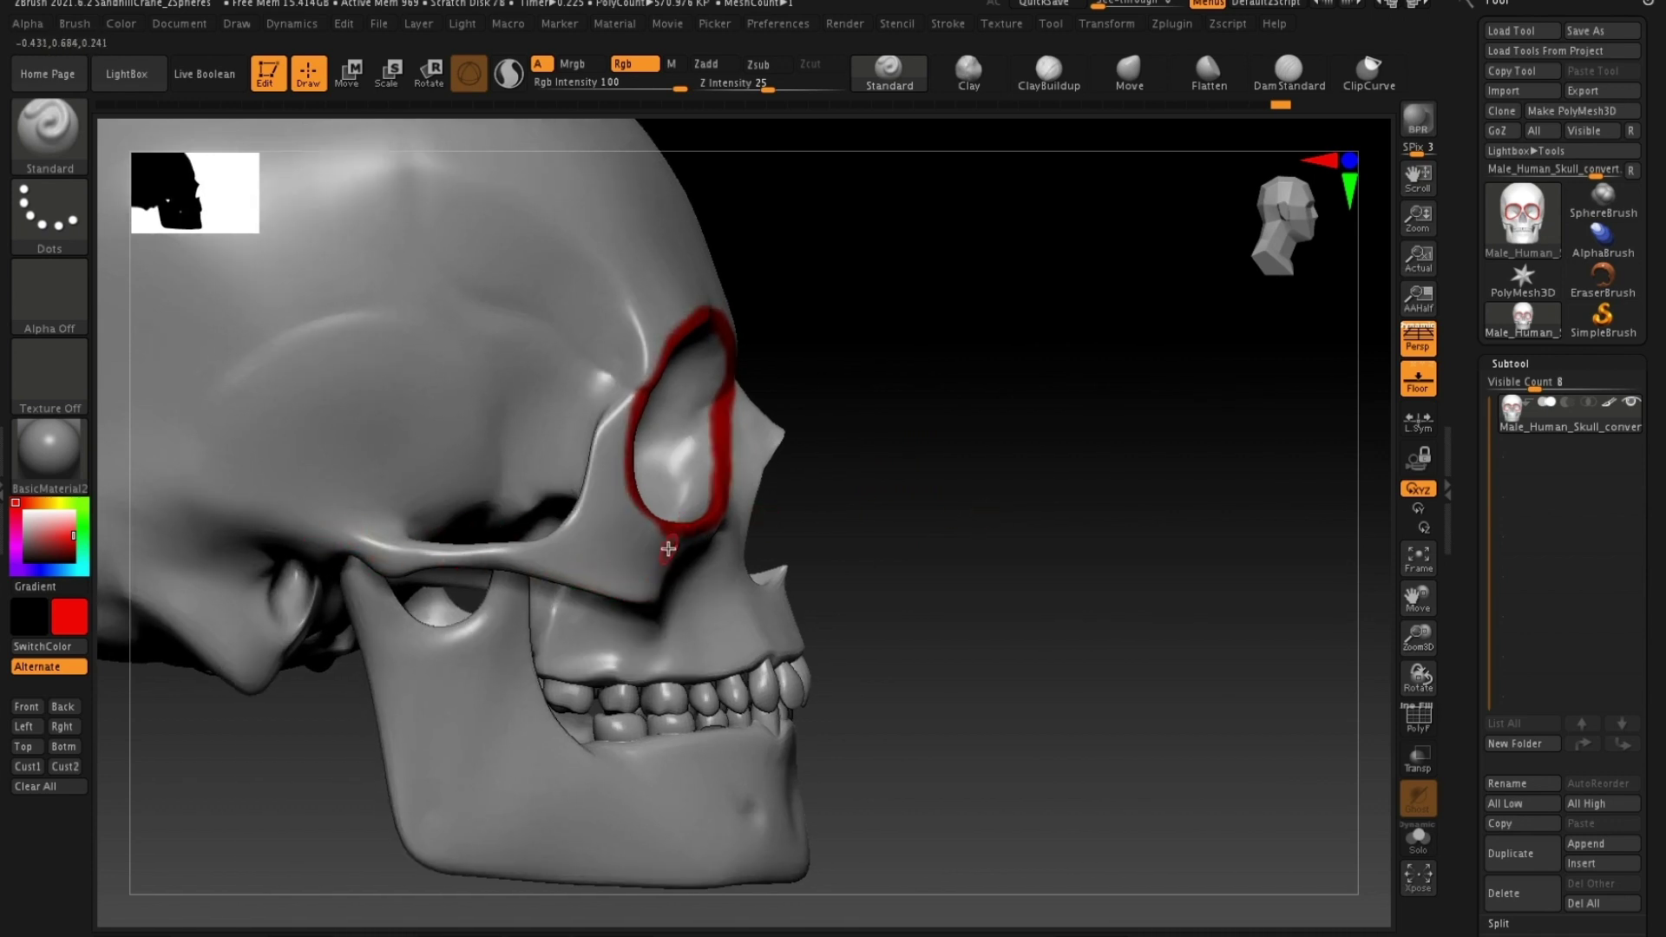
drag(893, 532, 831, 537)
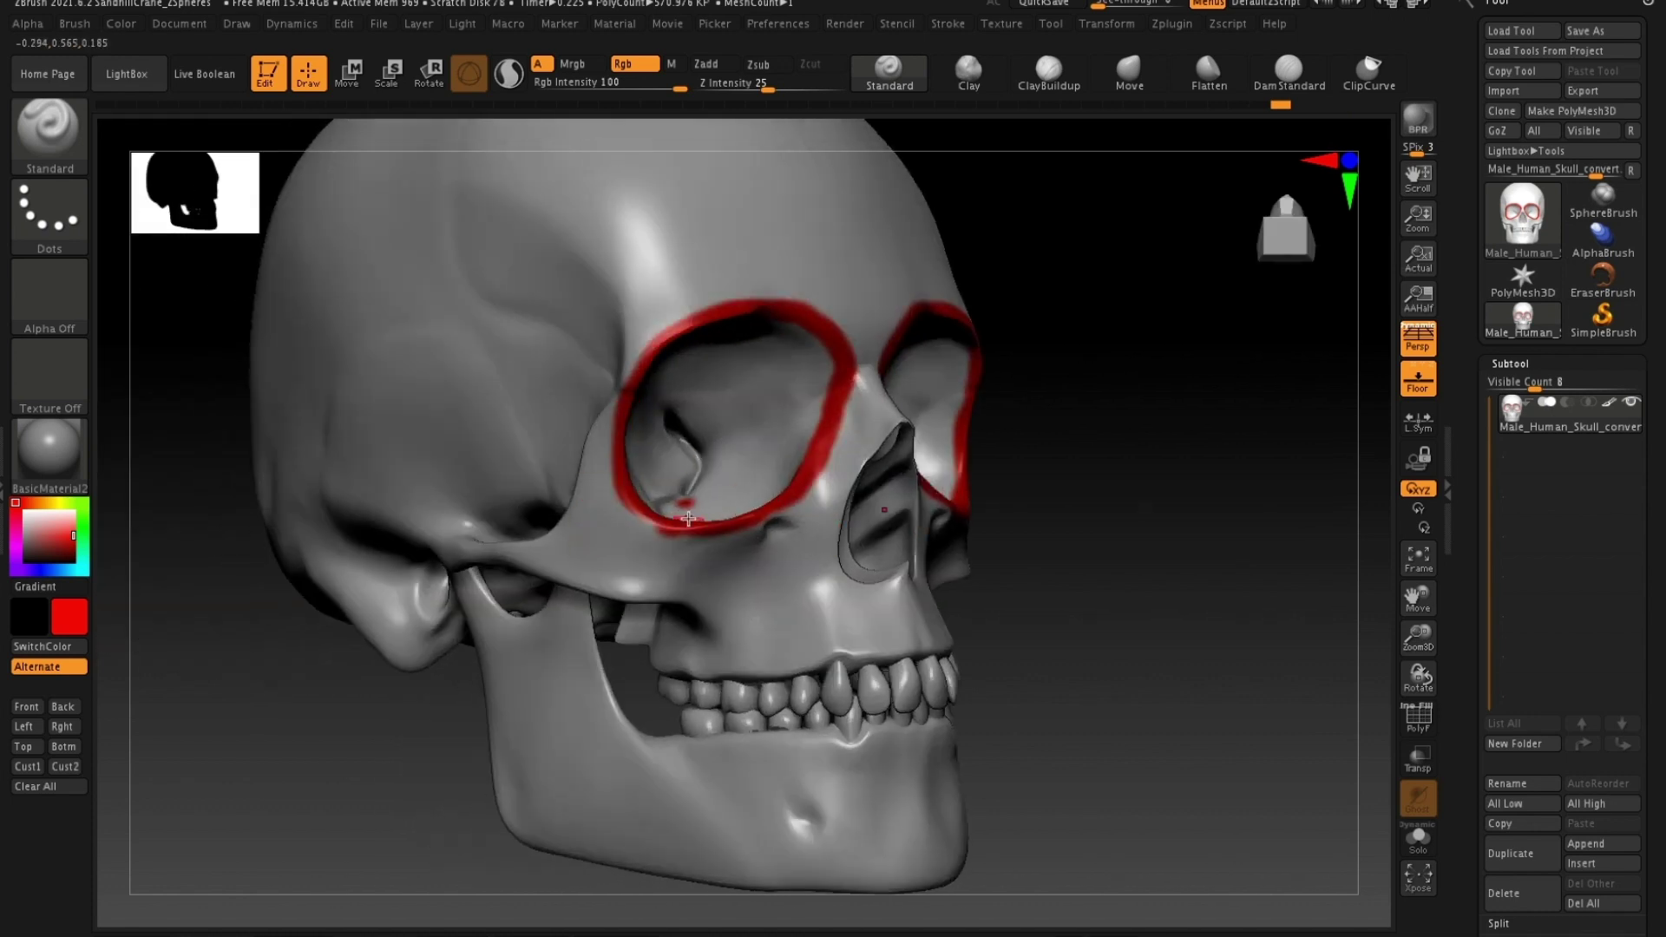
drag(1030, 524, 668, 317)
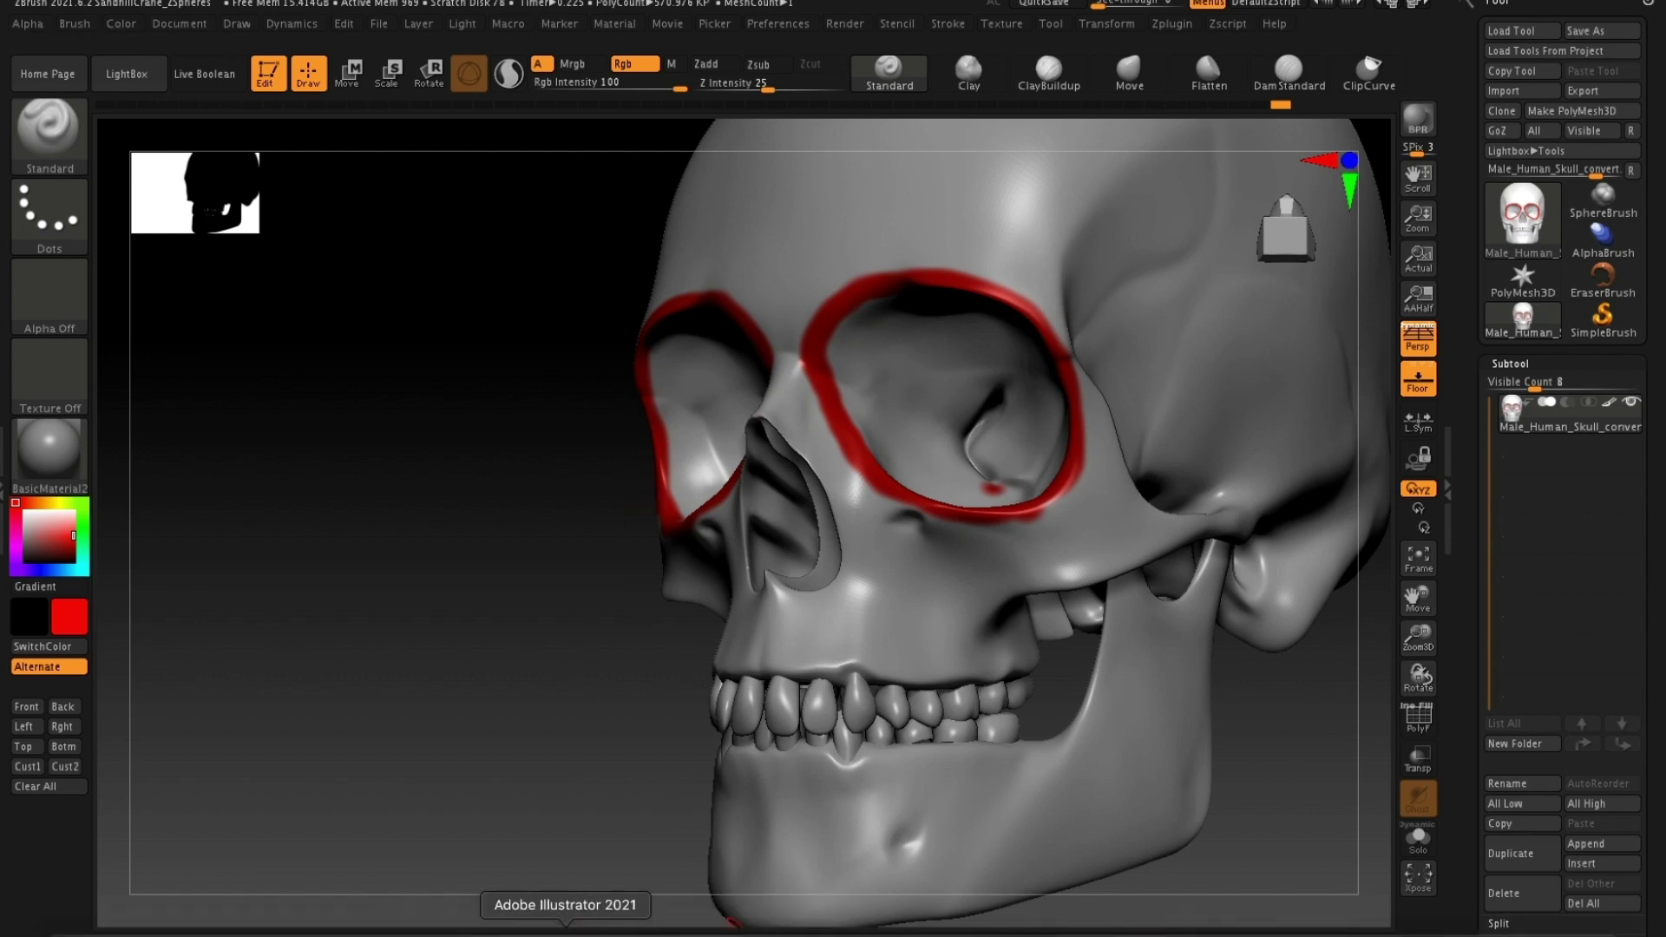
- Switch to Photoshop, where the young woman's portrait is open
click(524, 928)
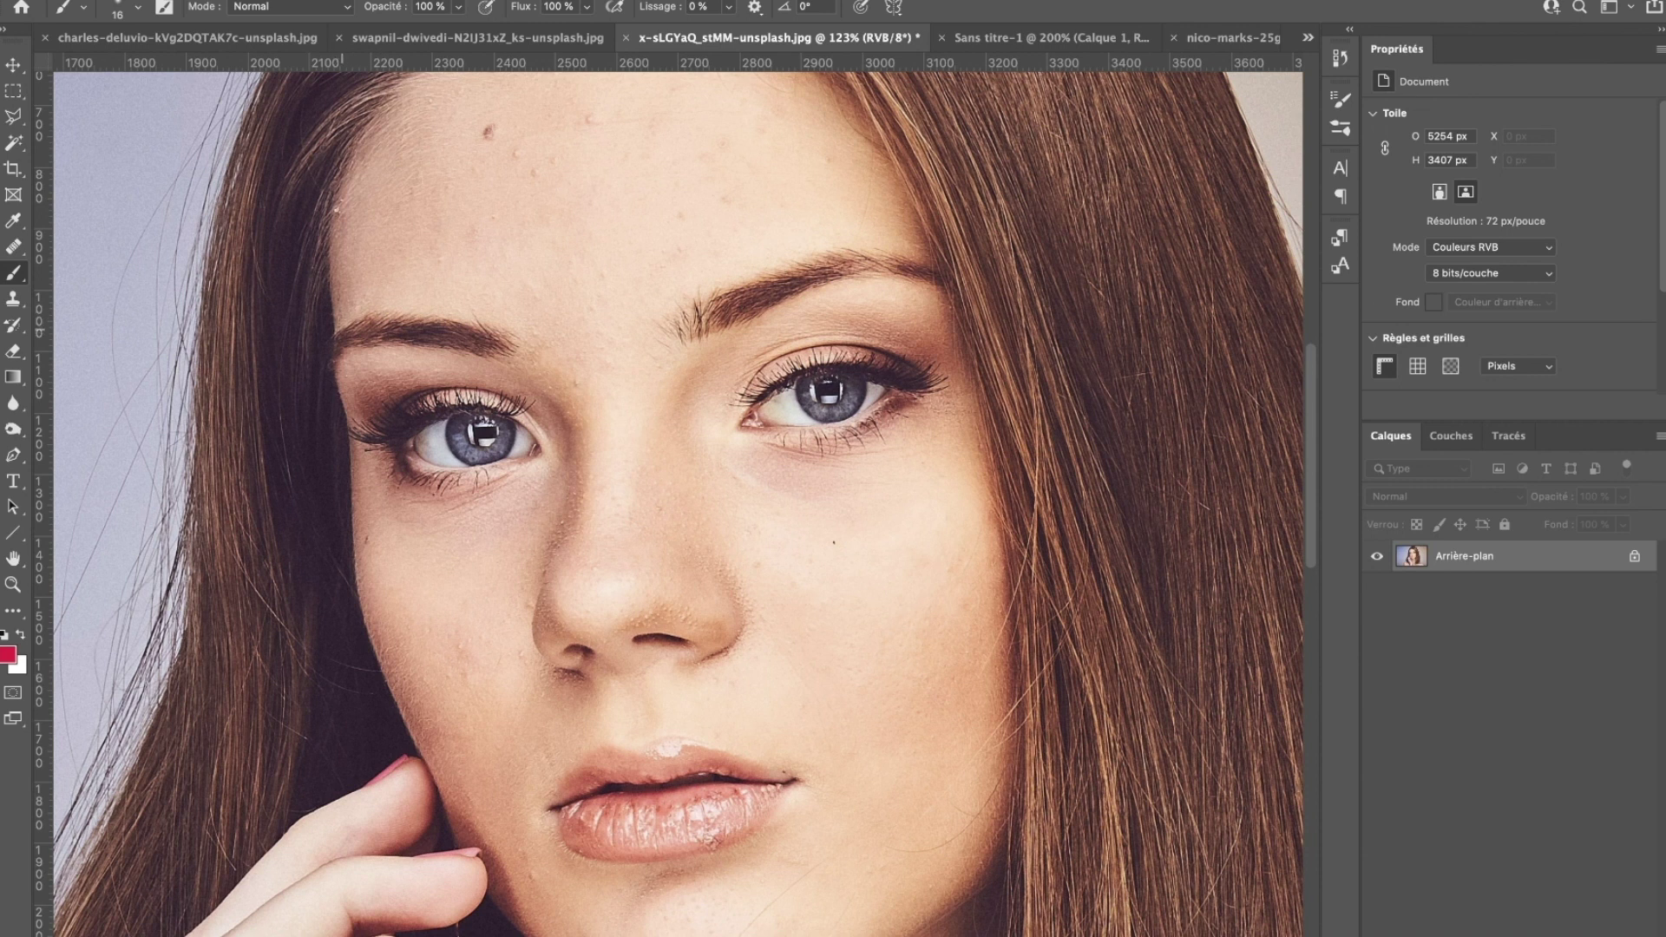
- Try tracing the outer edge of the woman's eye socket in red near the temple, and undo the strokes
mouse_move(337, 363)
mouse_down()
mouse_move(360, 467)
mouse_move(338, 583)
mouse_up()
key(super+z)
drag(334, 345, 347, 558)
mouse_move(333, 345)
mouse_down()
mouse_move(337, 483)
mouse_move(326, 337)
mouse_up()
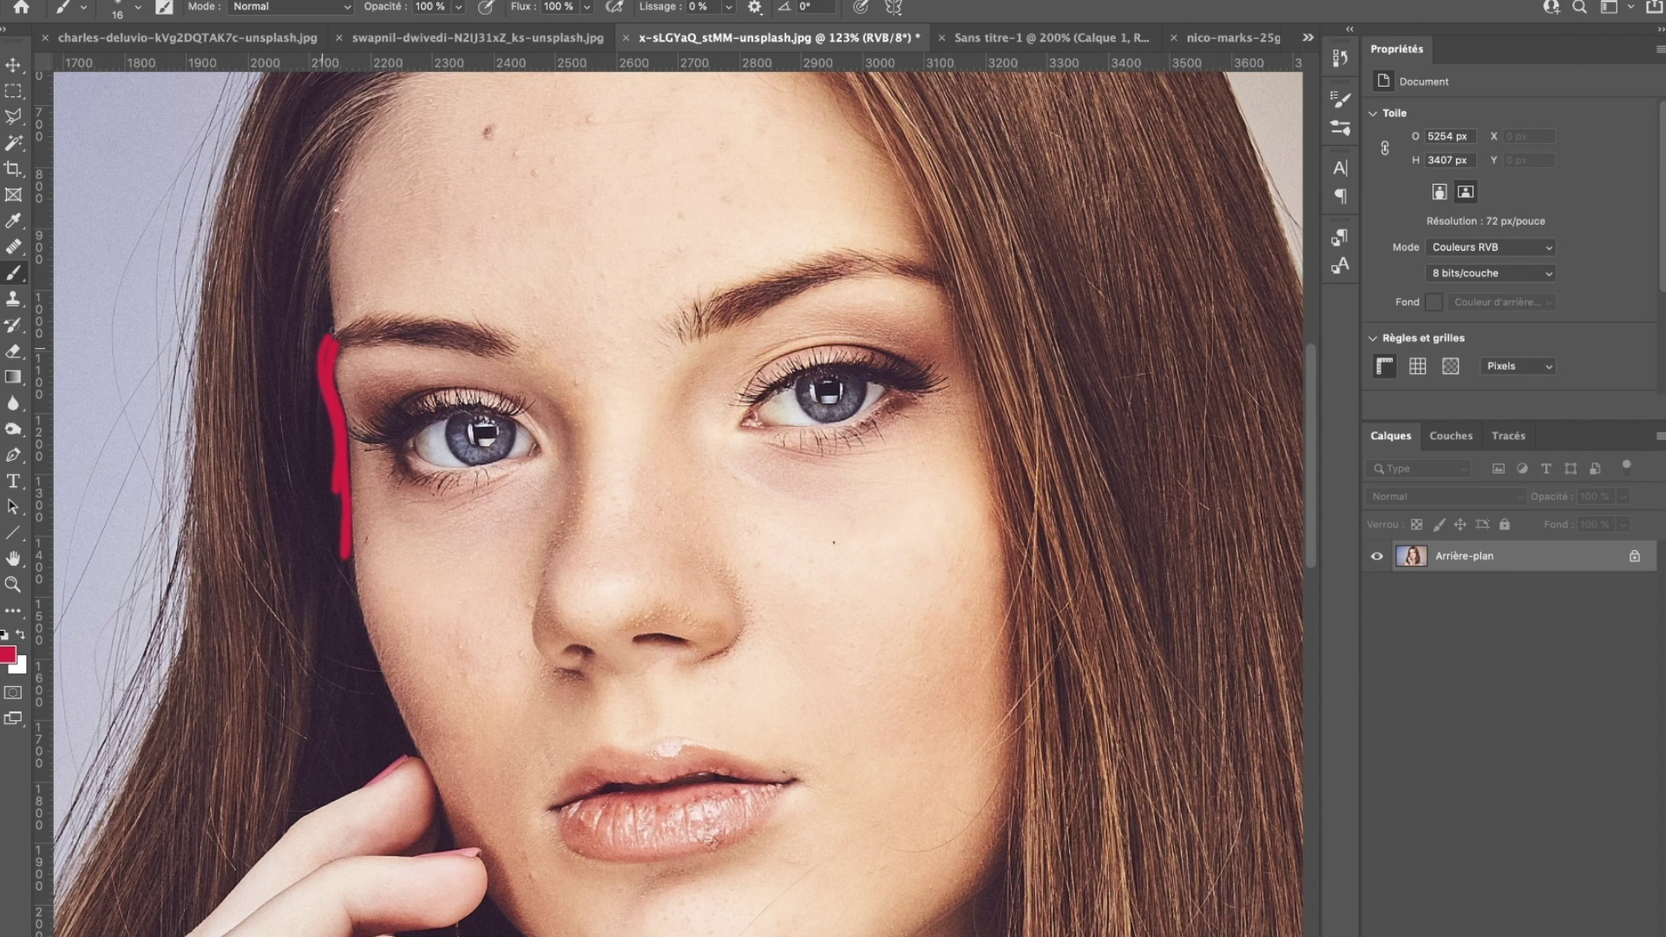
key(ctrl+z)
key(ctrl+z)
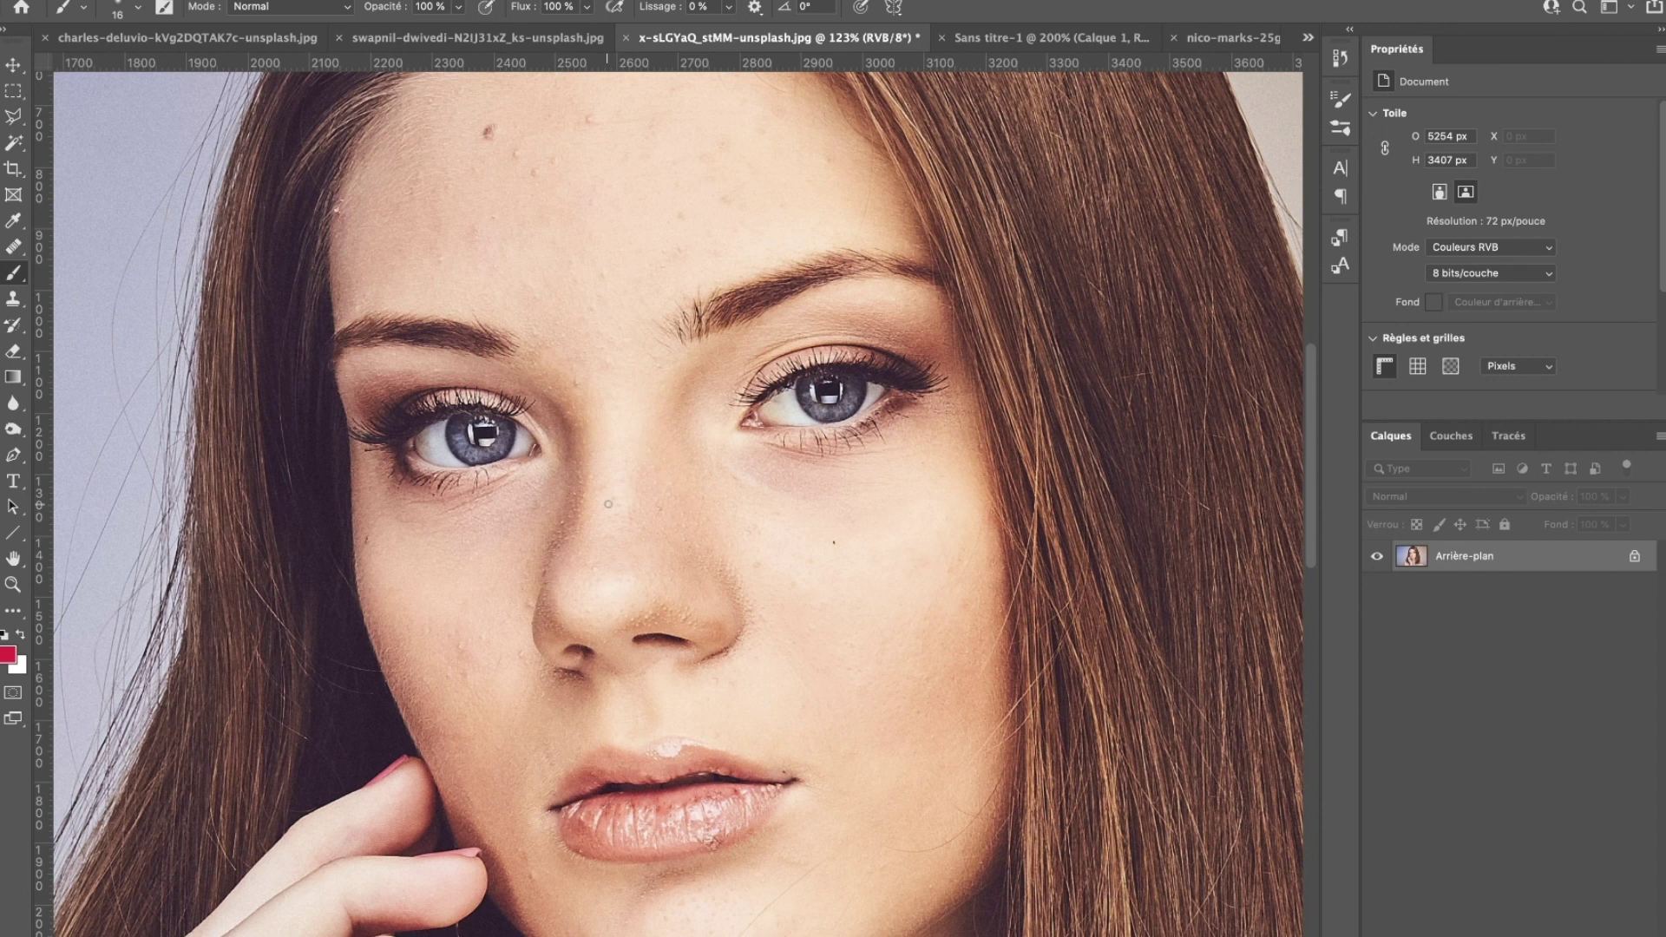
- Brush red strokes on the woman's portrait from beside the nose bridge up to the brow and along the inner under-eye area
scroll(603, 375, up, 1)
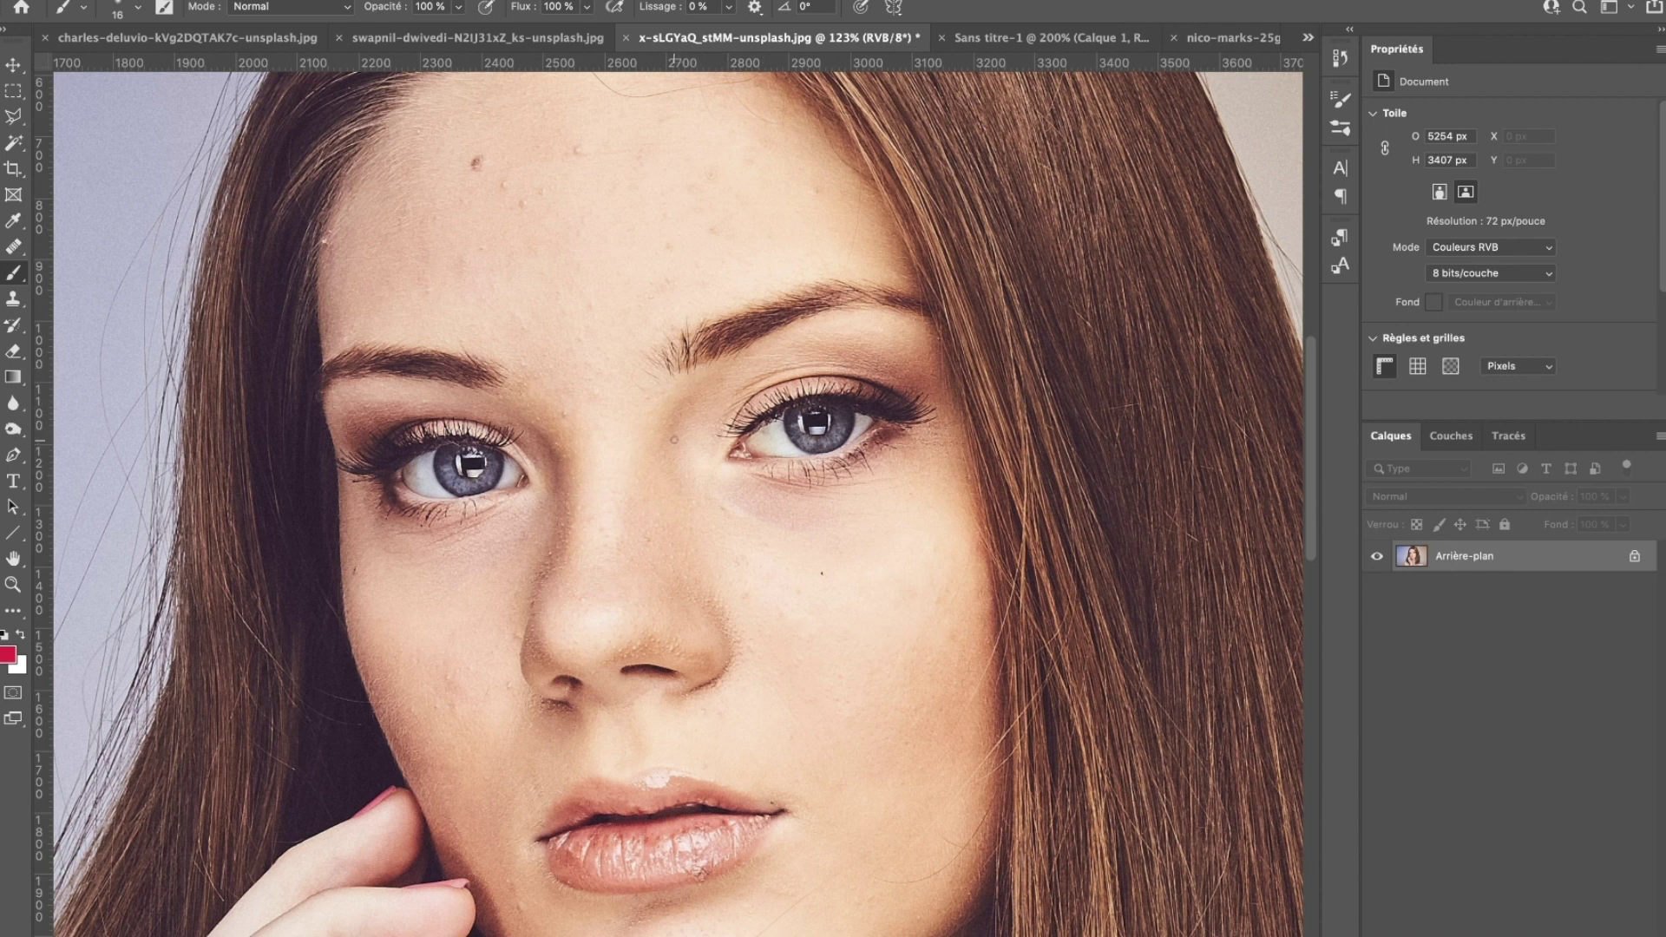
mouse_move(674, 439)
mouse_down()
mouse_move(708, 371)
mouse_move(747, 345)
mouse_up()
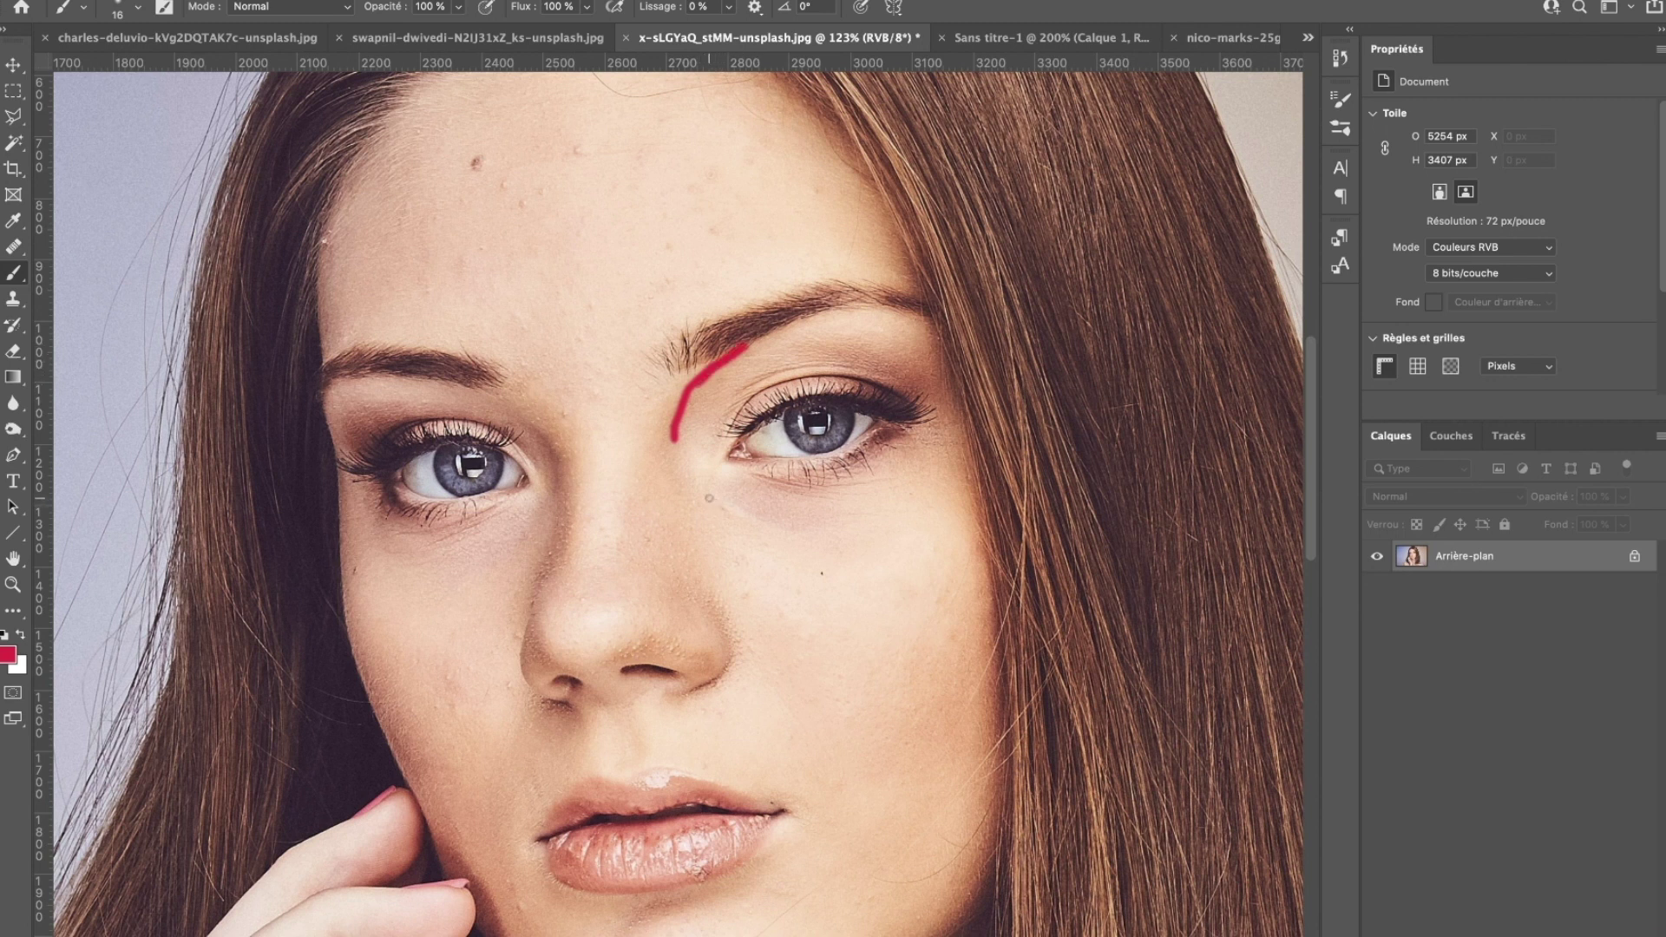
mouse_move(709, 498)
mouse_down()
mouse_move(786, 535)
mouse_move(846, 537)
mouse_move(717, 503)
mouse_move(776, 531)
mouse_up()
- Switch to the turbaned man's portrait and trace the lower edges of both eye sockets in red
click(508, 39)
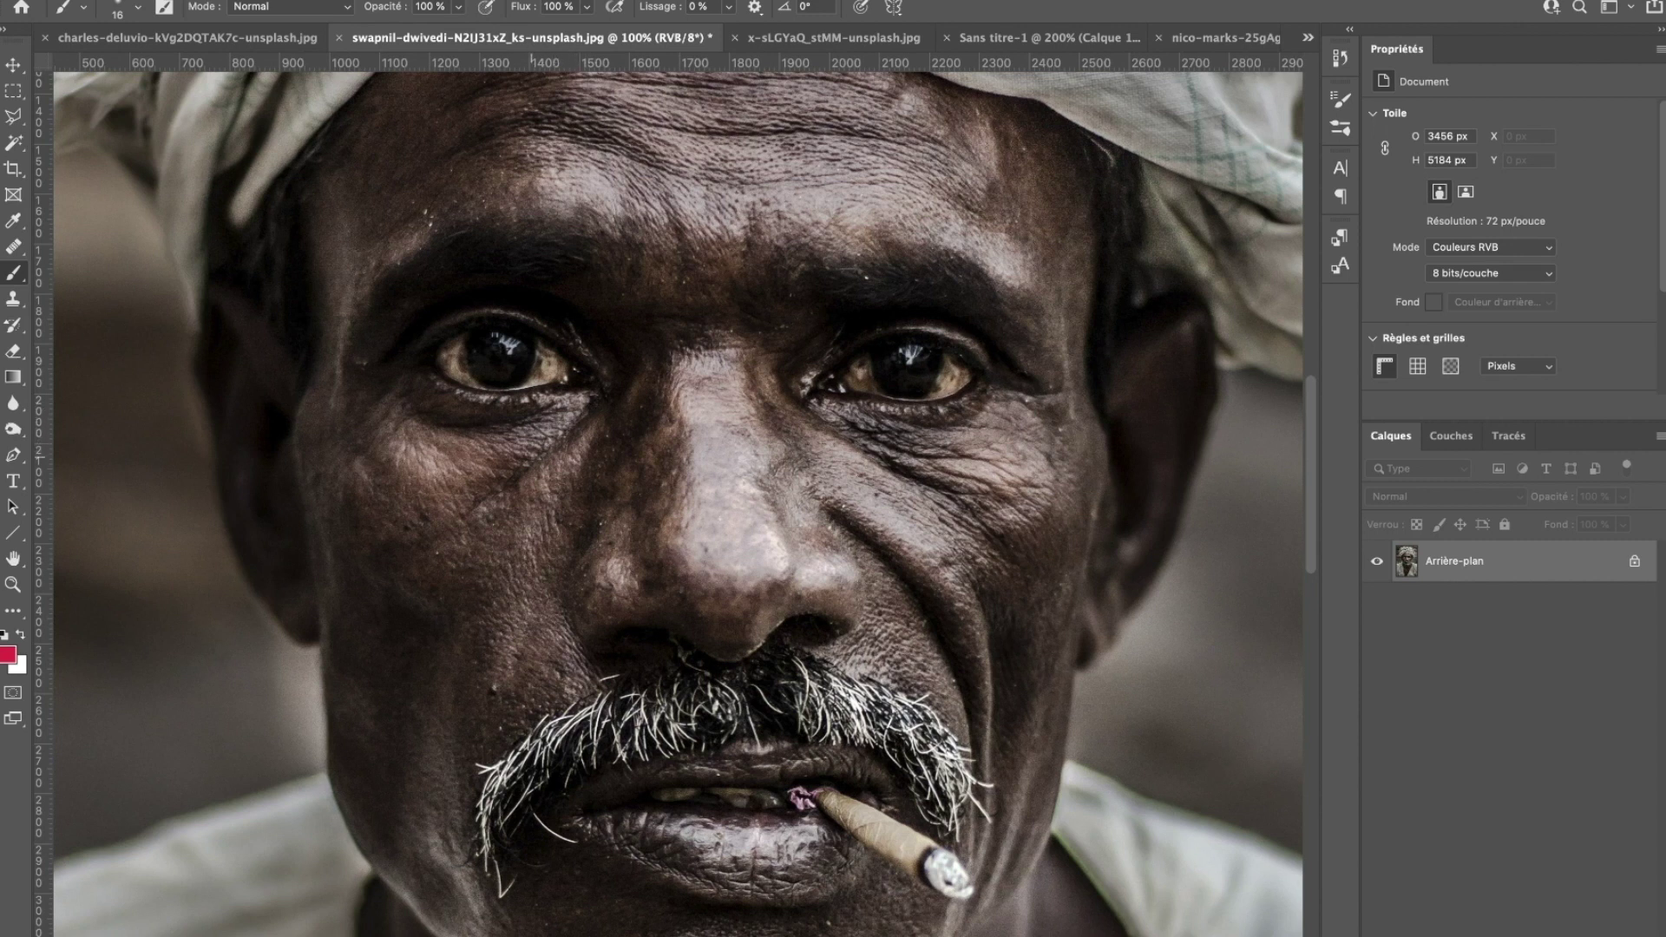
drag(478, 481, 594, 406)
drag(808, 419, 920, 480)
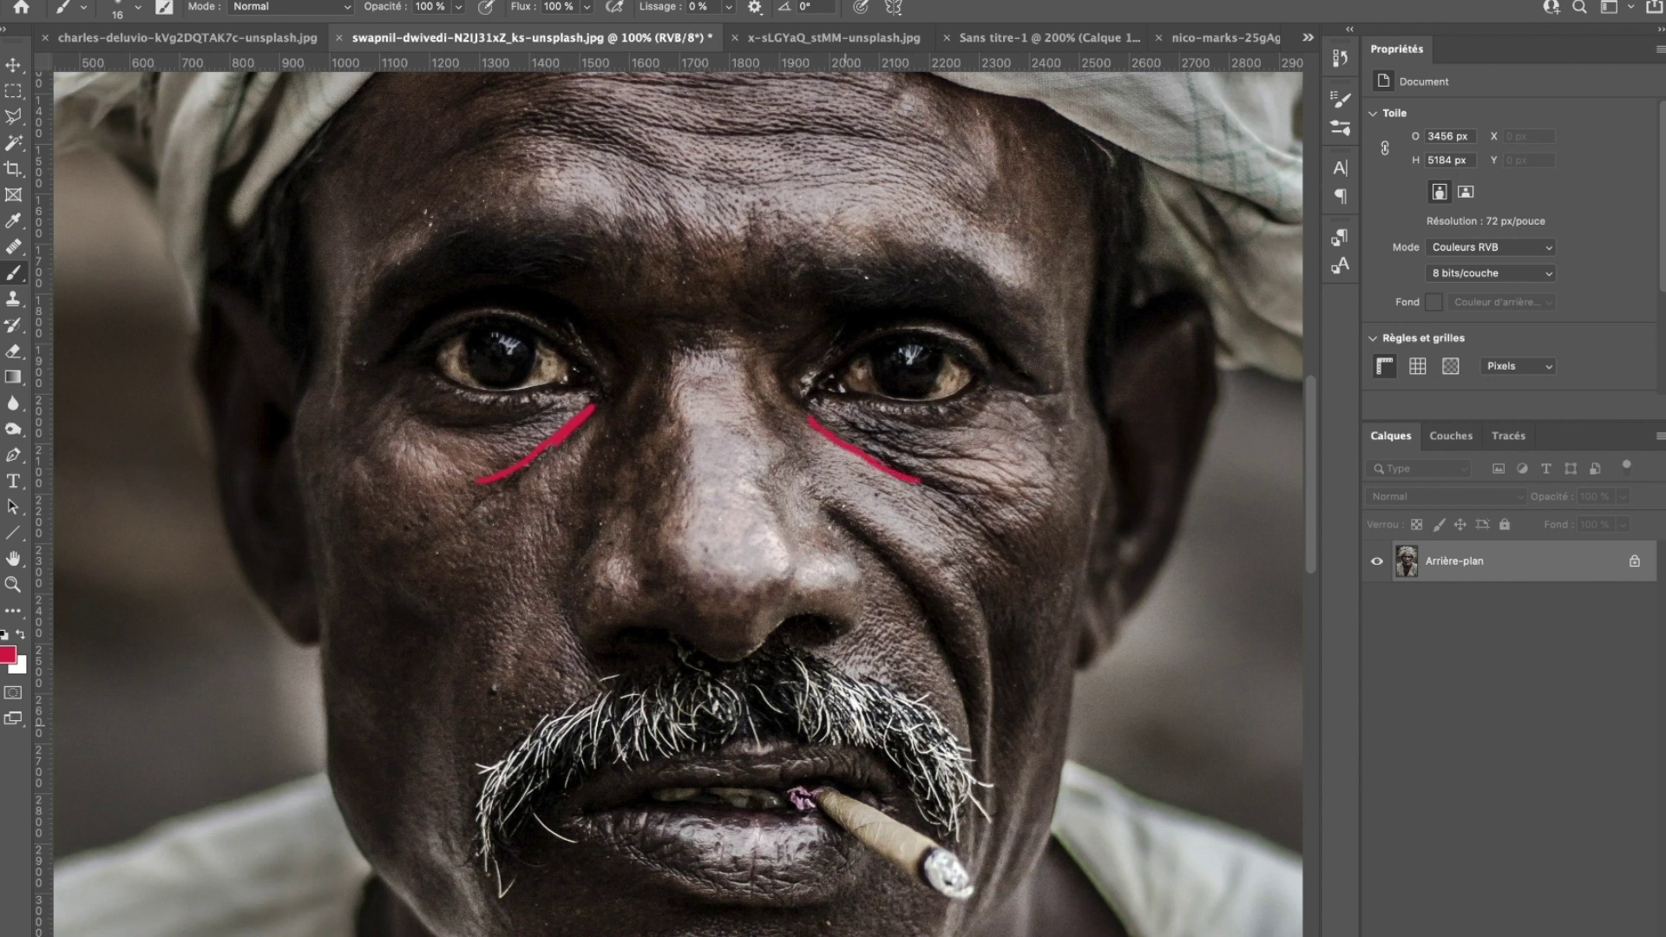
mouse_move(807, 424)
mouse_down()
mouse_move(855, 472)
mouse_move(948, 491)
mouse_up()
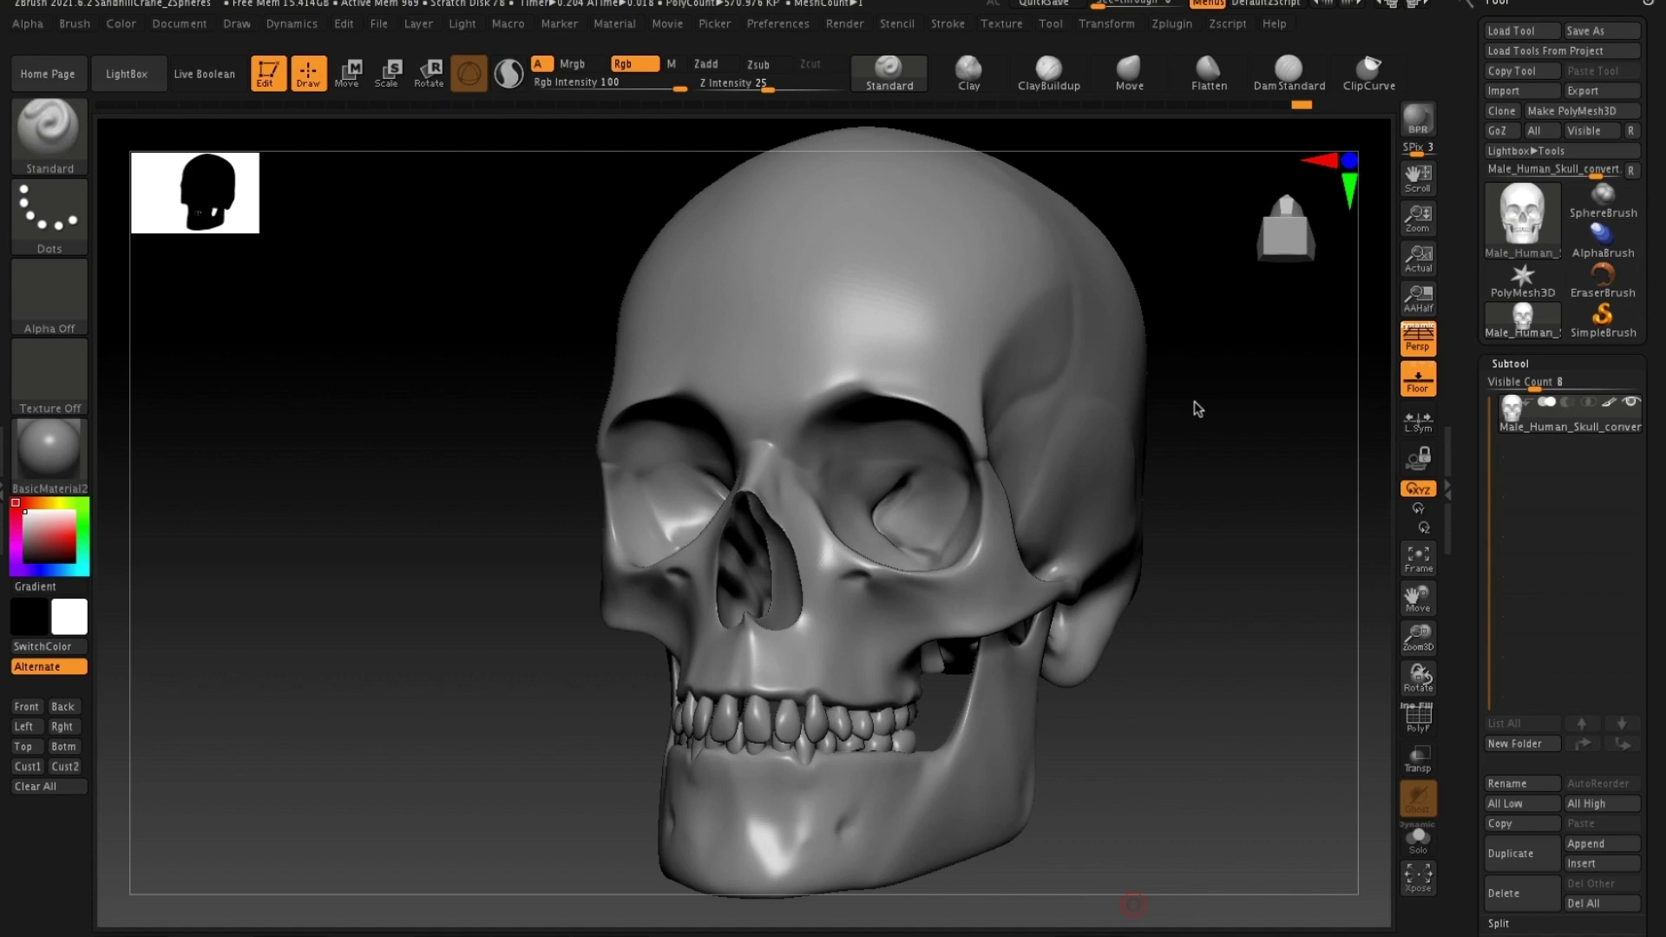
- Examine the skull's nasal bone and nose opening up close from side and three-quarter views
mouse_move(1200, 402)
mouse_down()
mouse_move(1227, 401)
mouse_move(1186, 427)
mouse_move(1208, 435)
mouse_move(1067, 431)
mouse_move(1085, 433)
mouse_up()
scroll(1085, 433, up, 6)
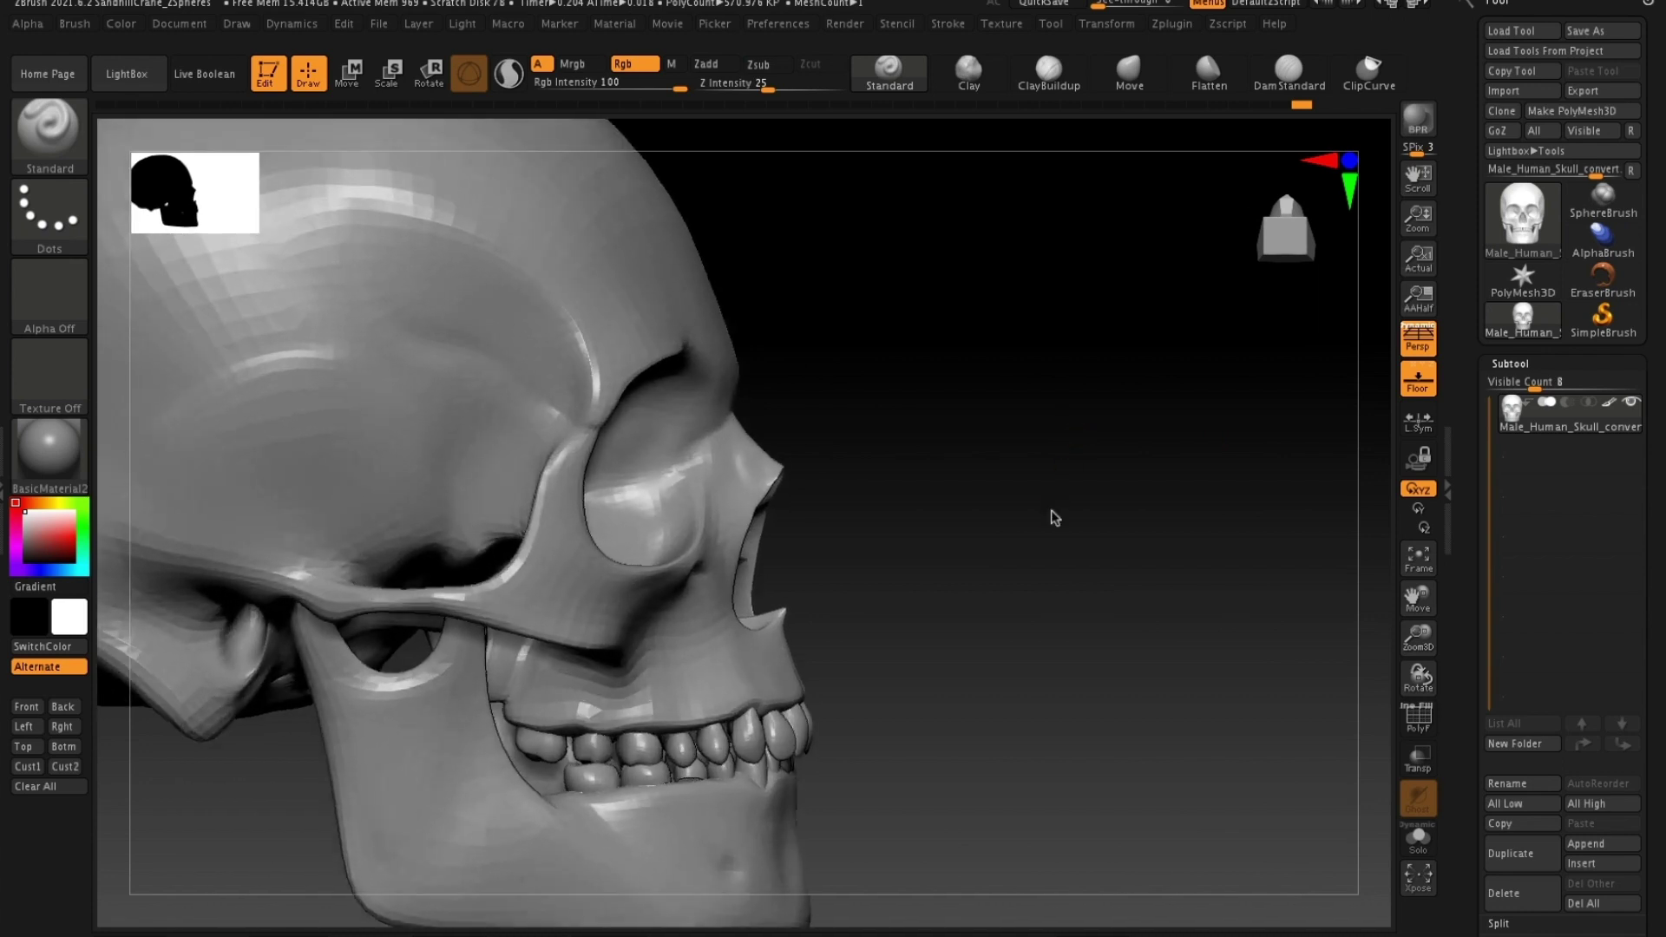
drag(1029, 514, 807, 502)
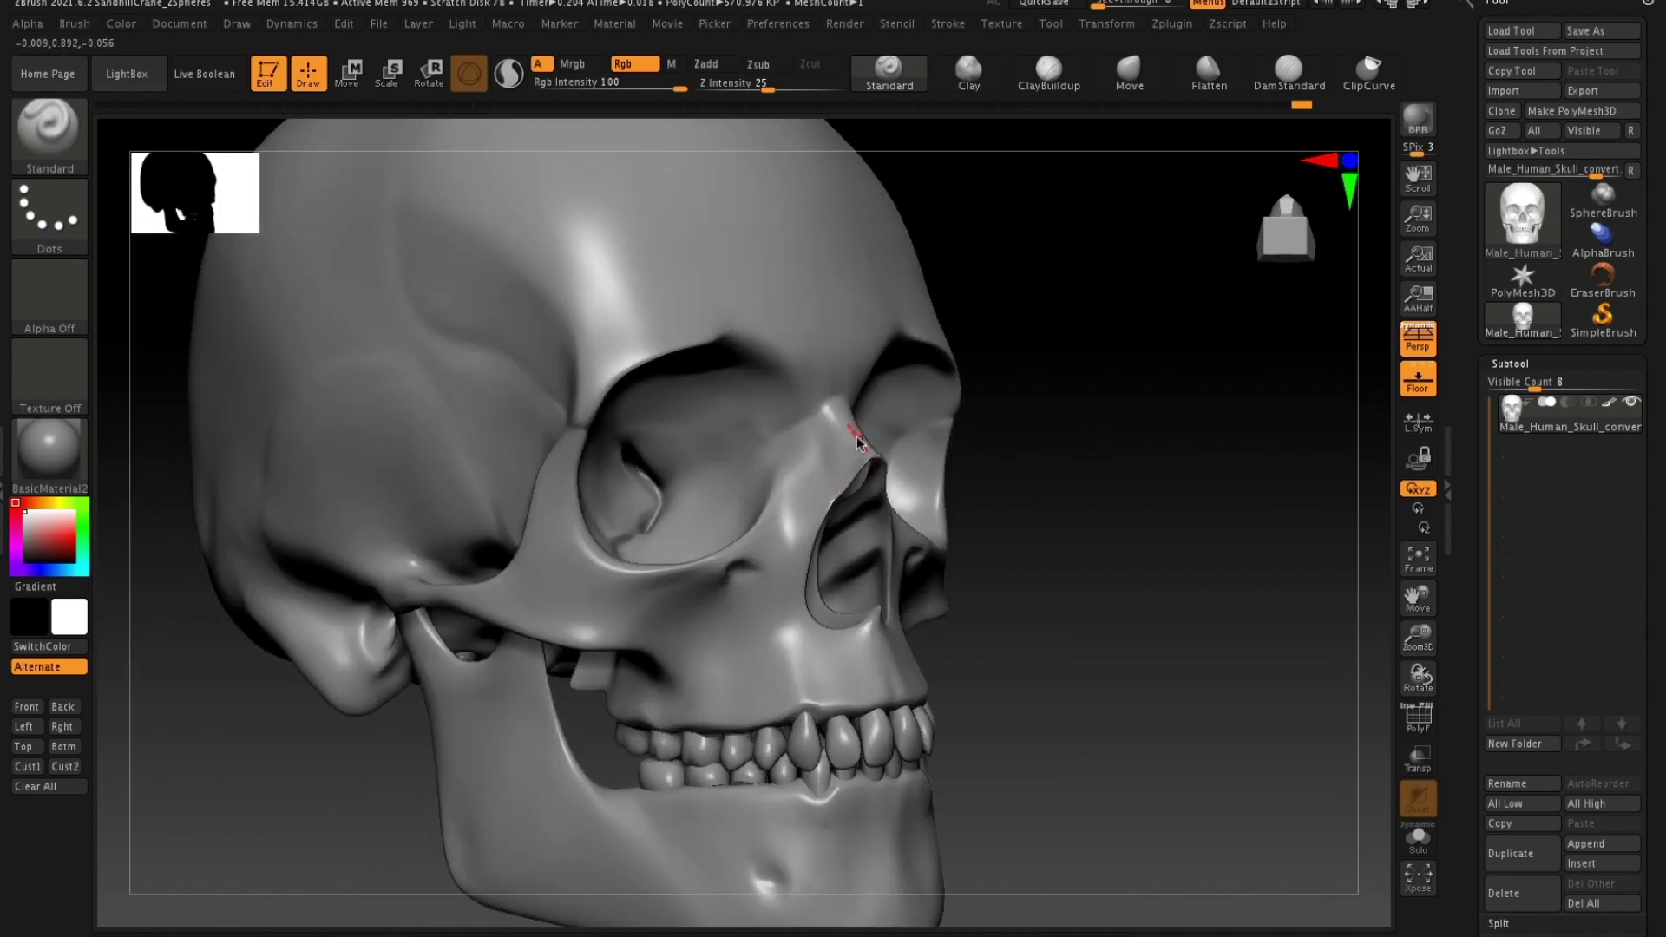
key(shift+d)
key(d)
drag(1057, 488, 793, 439)
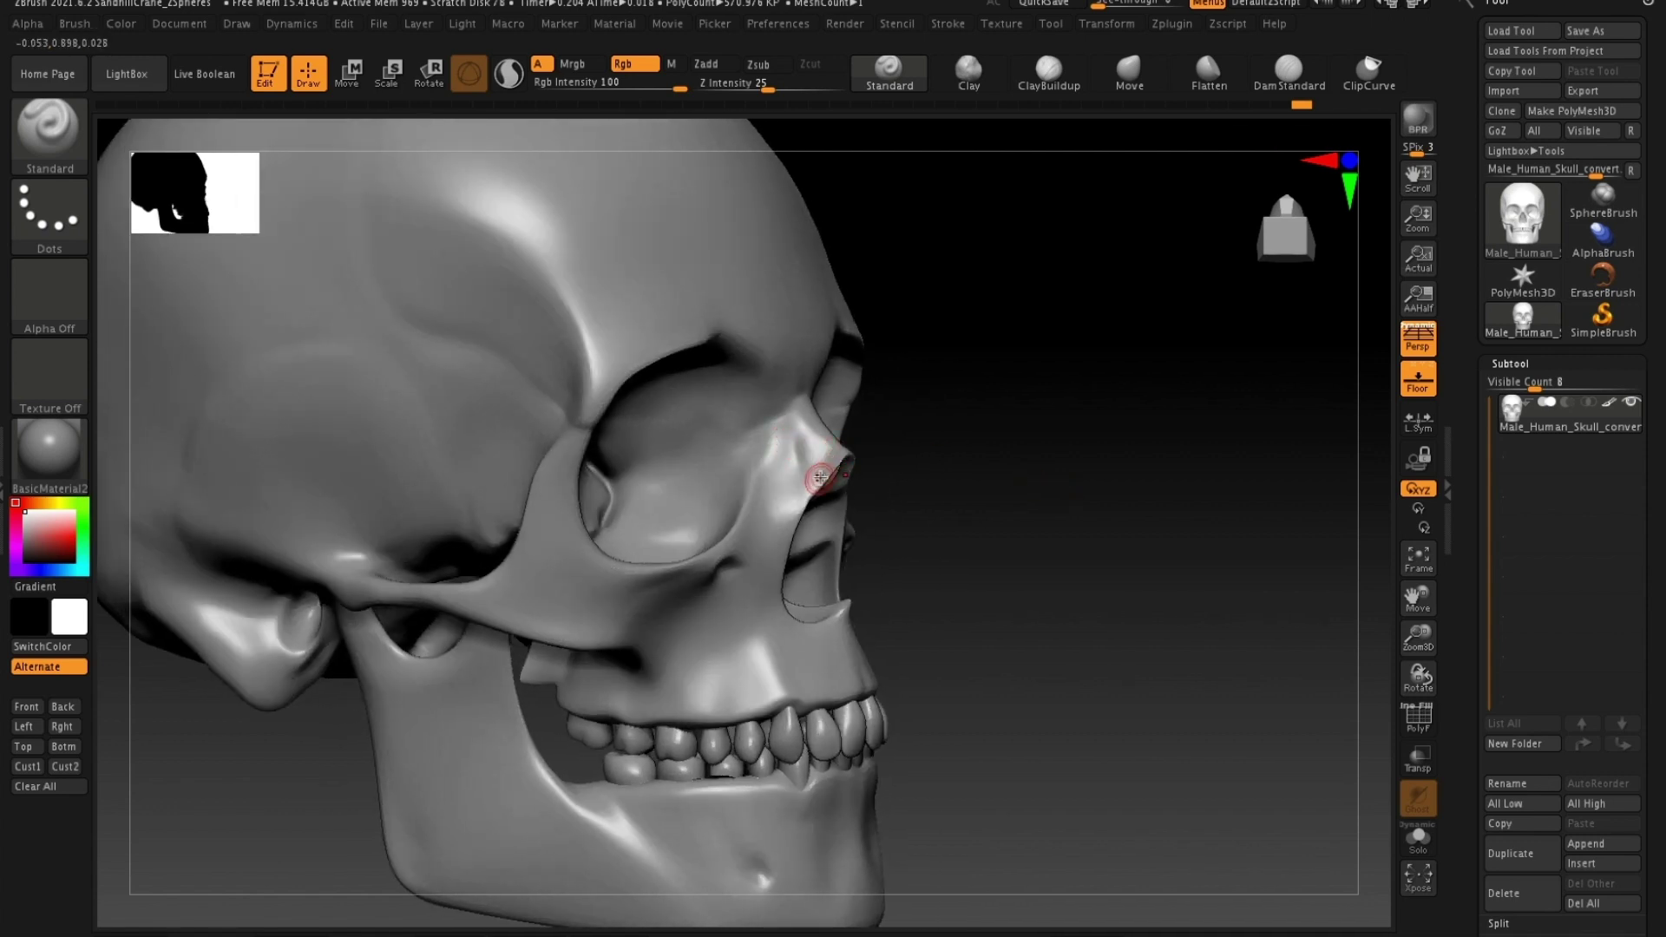
- Examine the tip of the nasal bone and the upper rim of the nose opening from front, three-quarter and side angles
drag(967, 484, 960, 547)
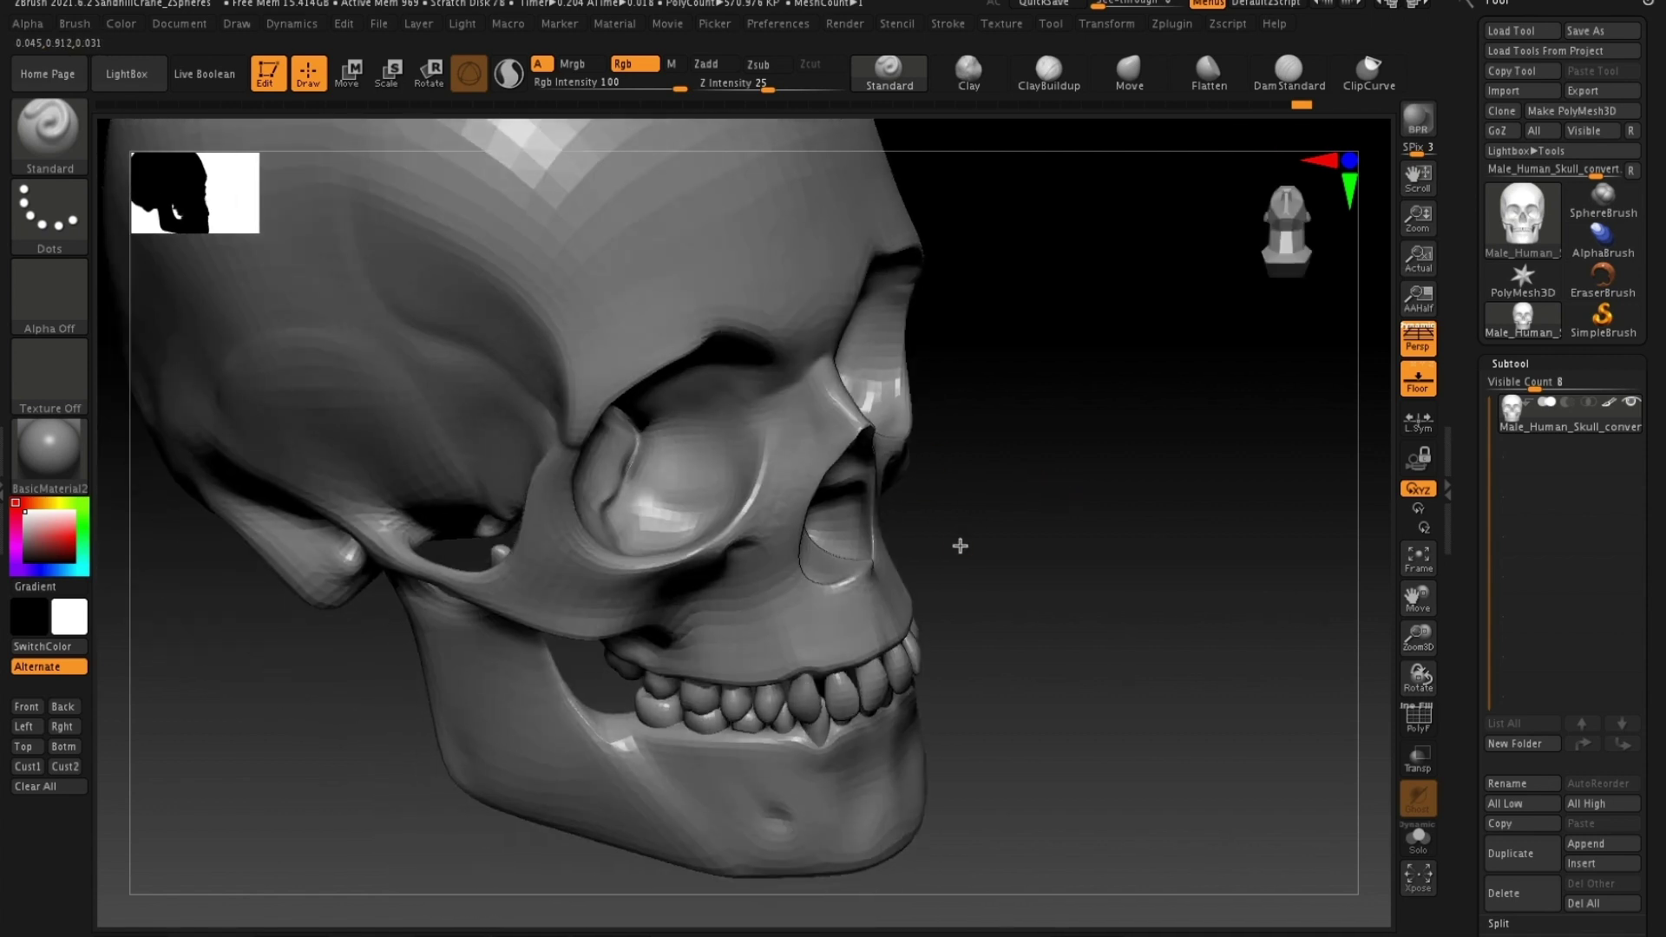
mouse_move(1027, 458)
mouse_down()
mouse_move(1050, 398)
mouse_move(978, 461)
mouse_move(841, 466)
mouse_up()
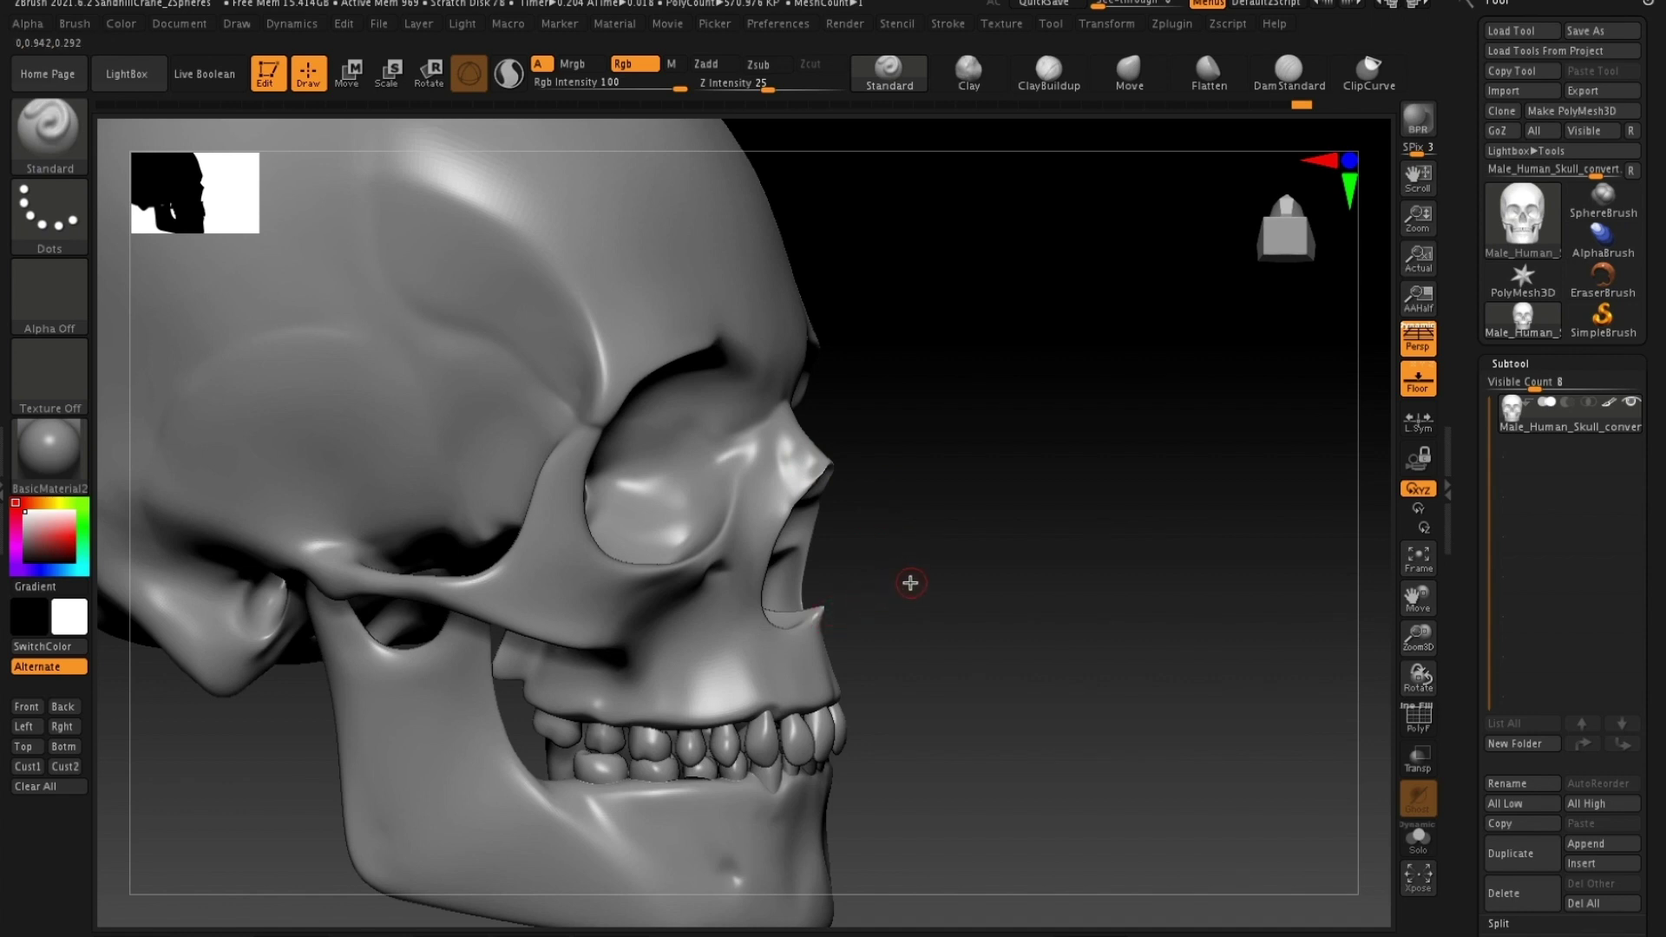
drag(1029, 500, 860, 425)
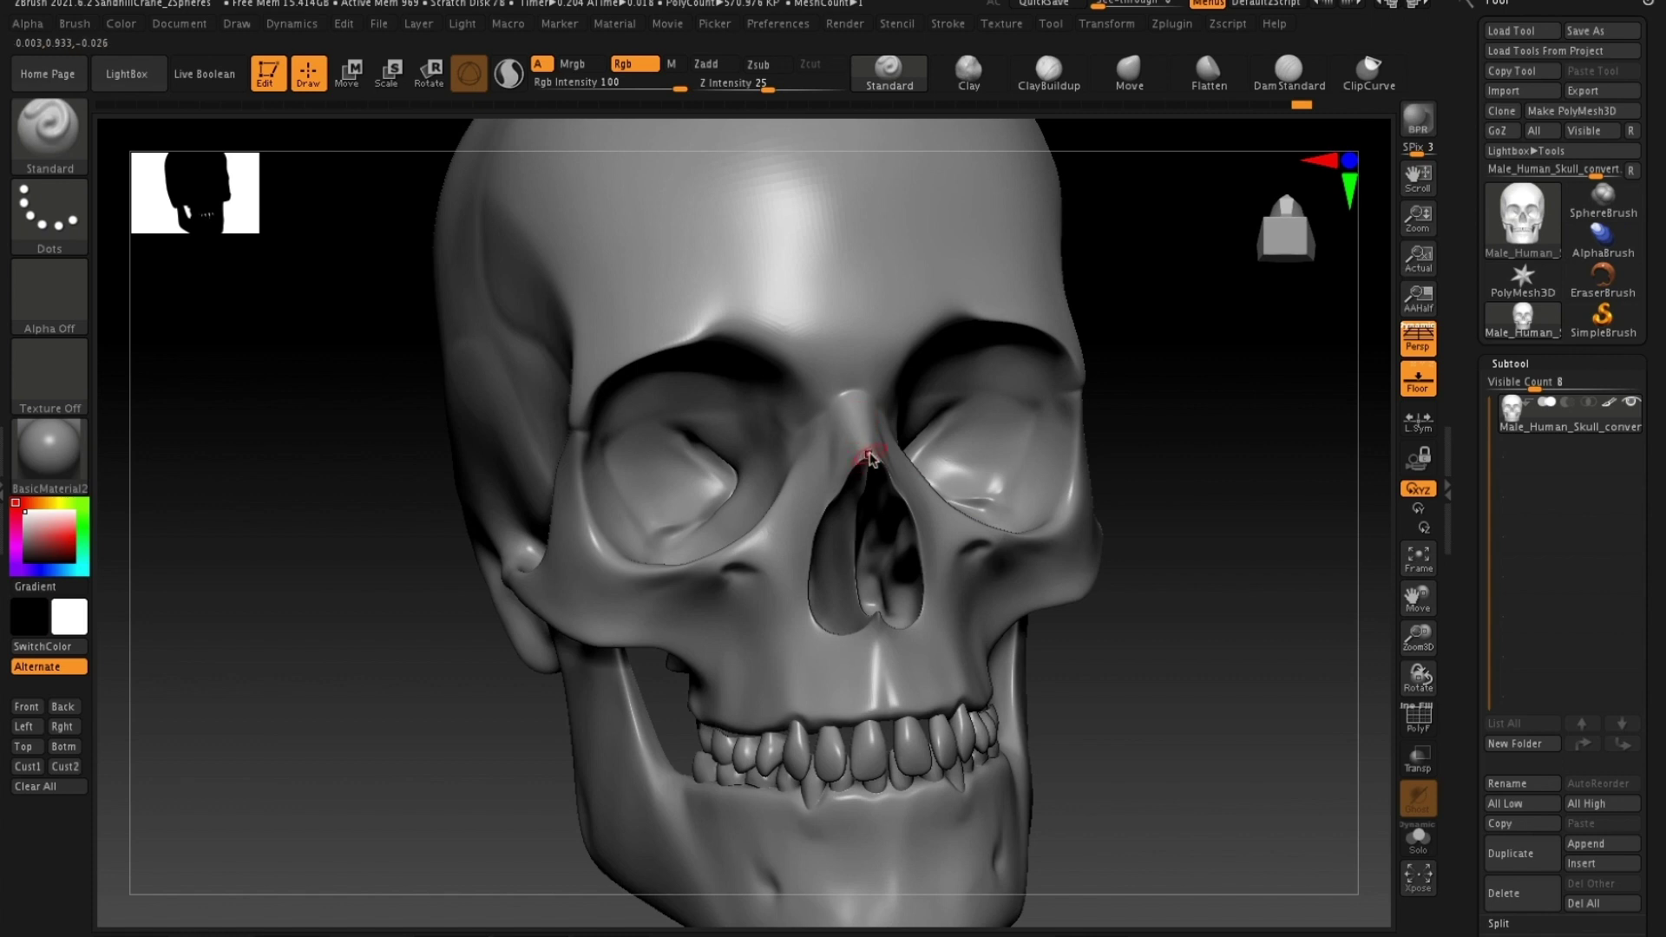
drag(1147, 477, 1164, 483)
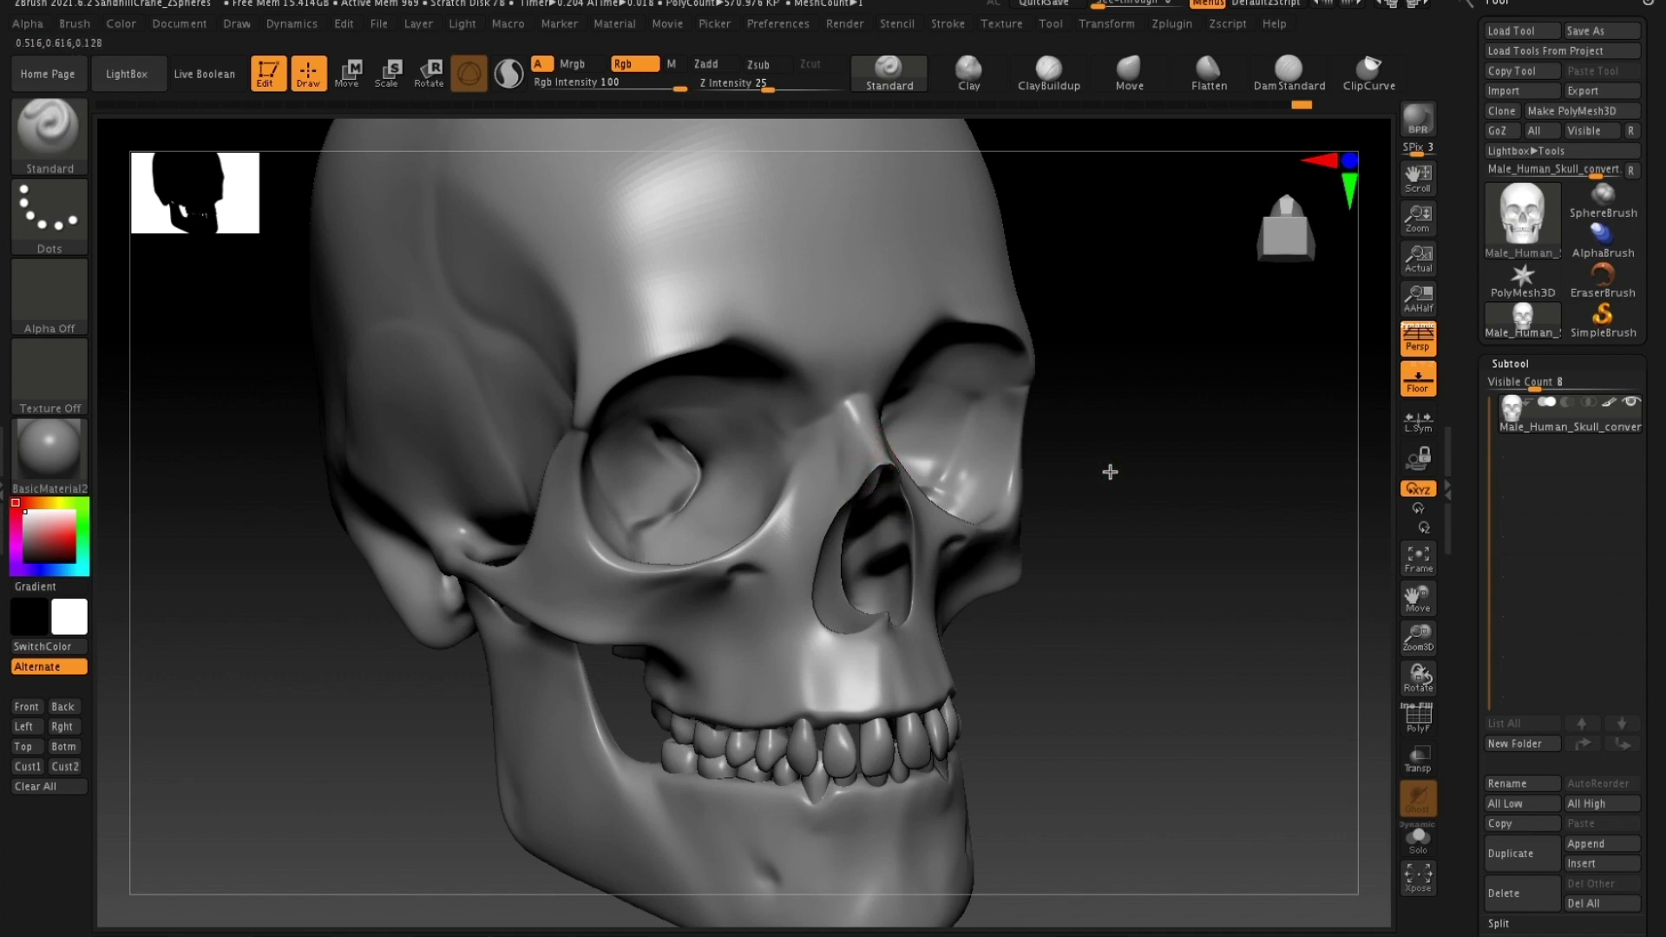
drag(1108, 472, 919, 448)
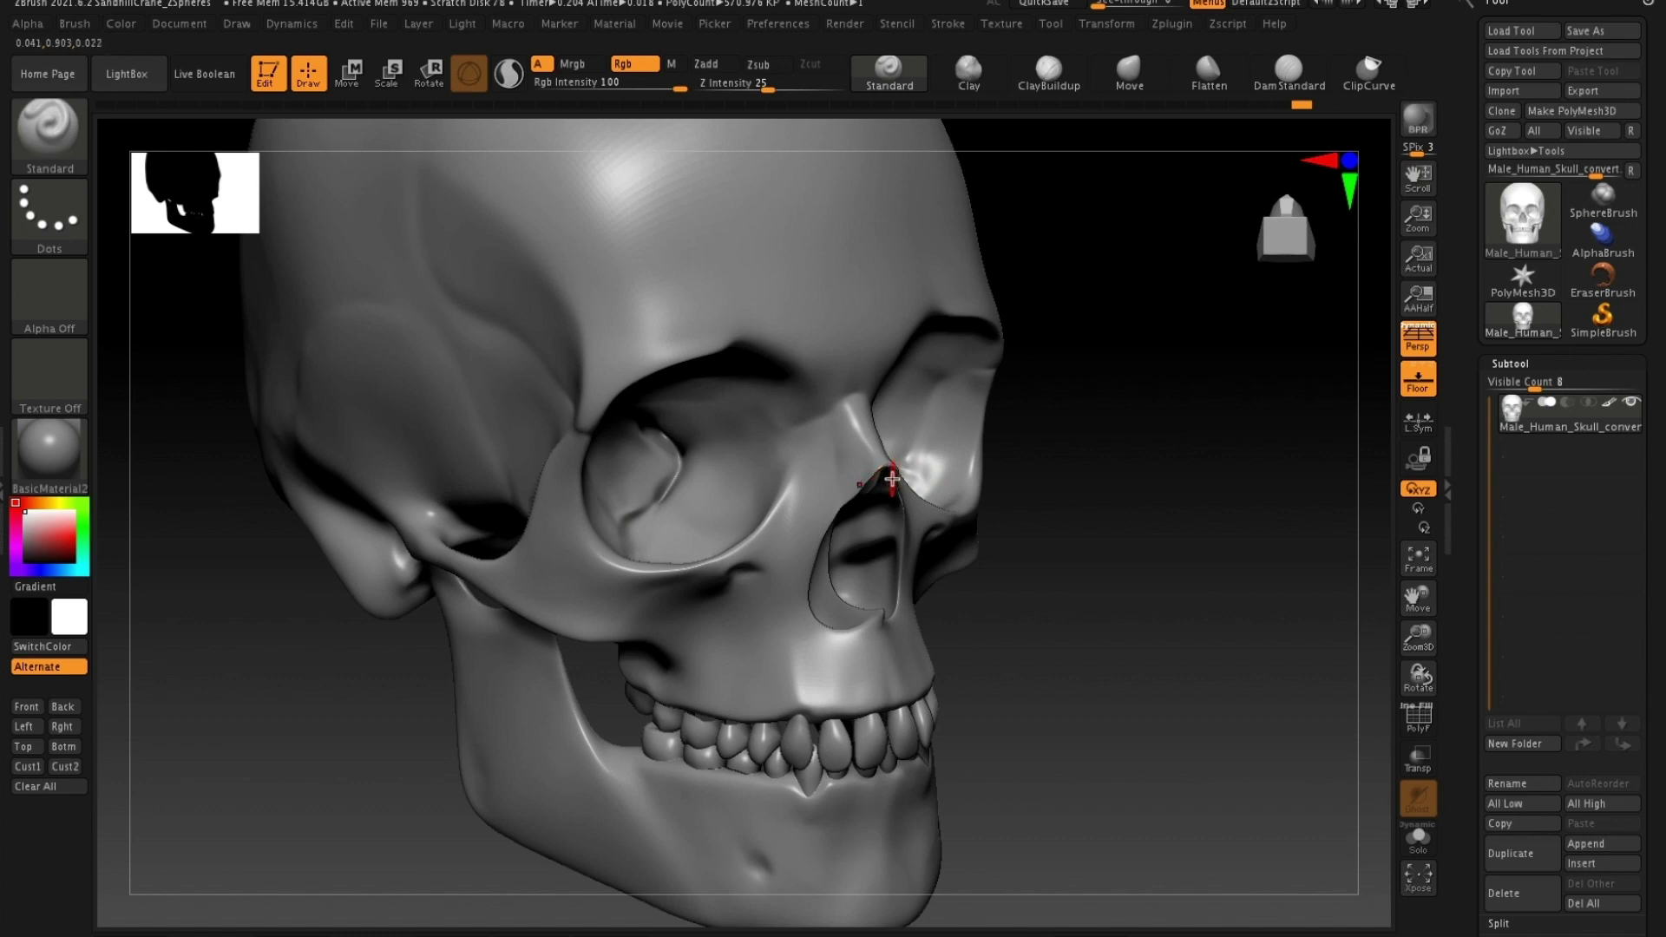
key(ctrl+z)
key(ctrl+z)
key(ctrl+z)
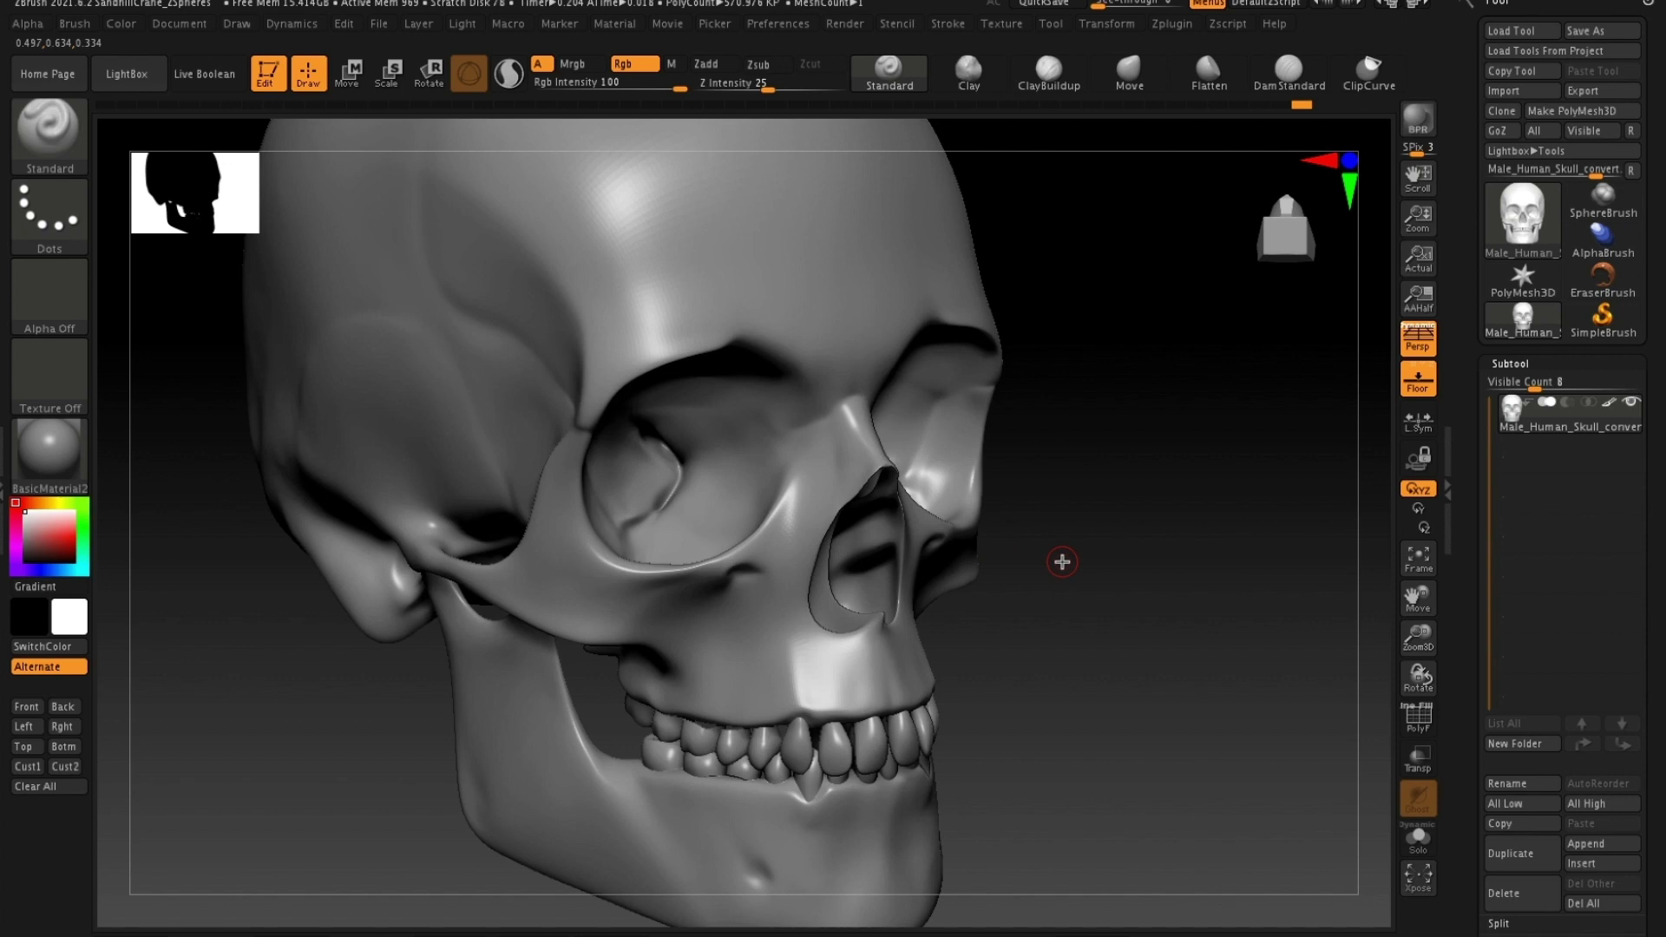
key(ctrl+z)
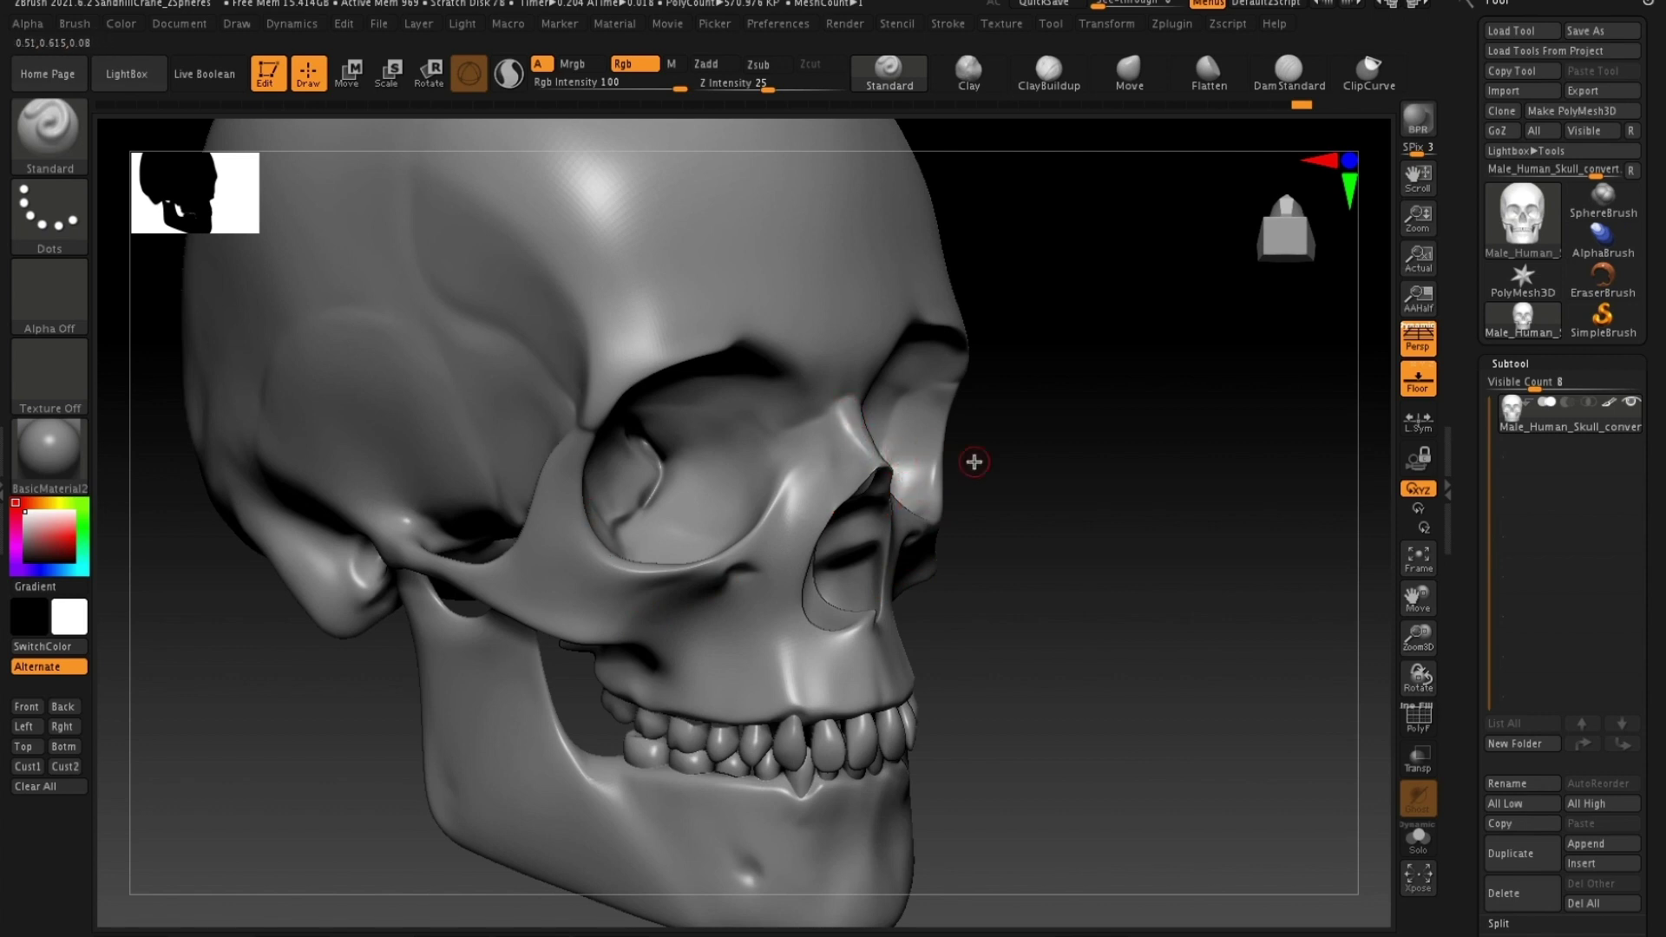
drag(1056, 451, 1022, 451)
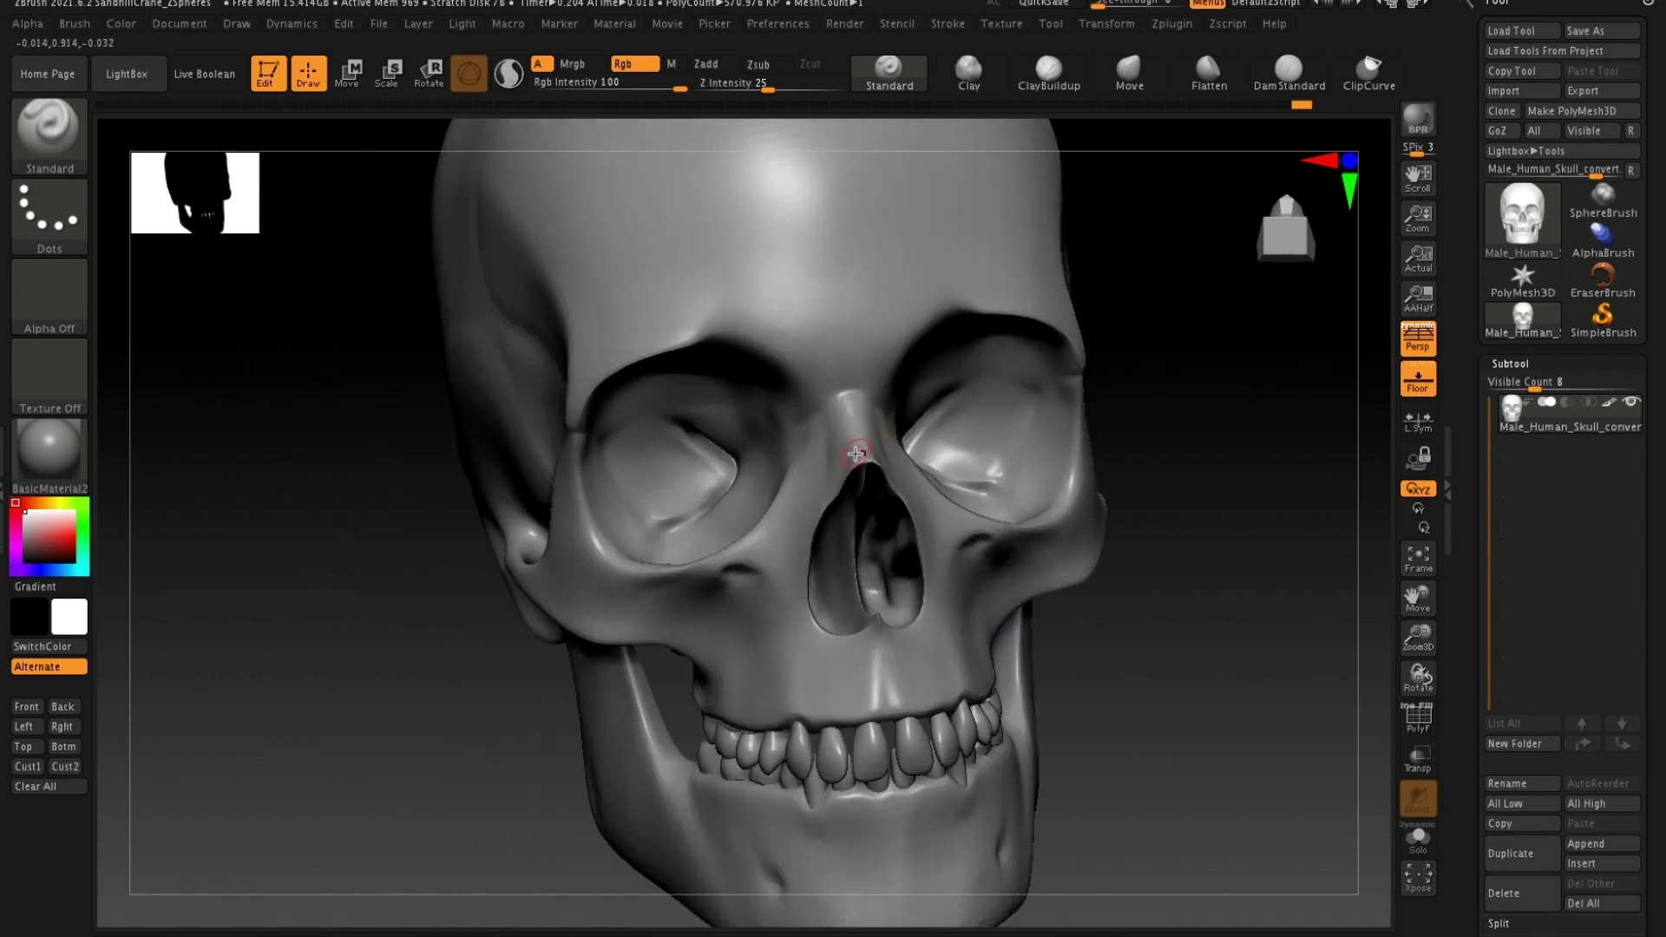
mouse_move(1157, 465)
mouse_down()
mouse_move(1194, 457)
mouse_move(1171, 458)
mouse_up()
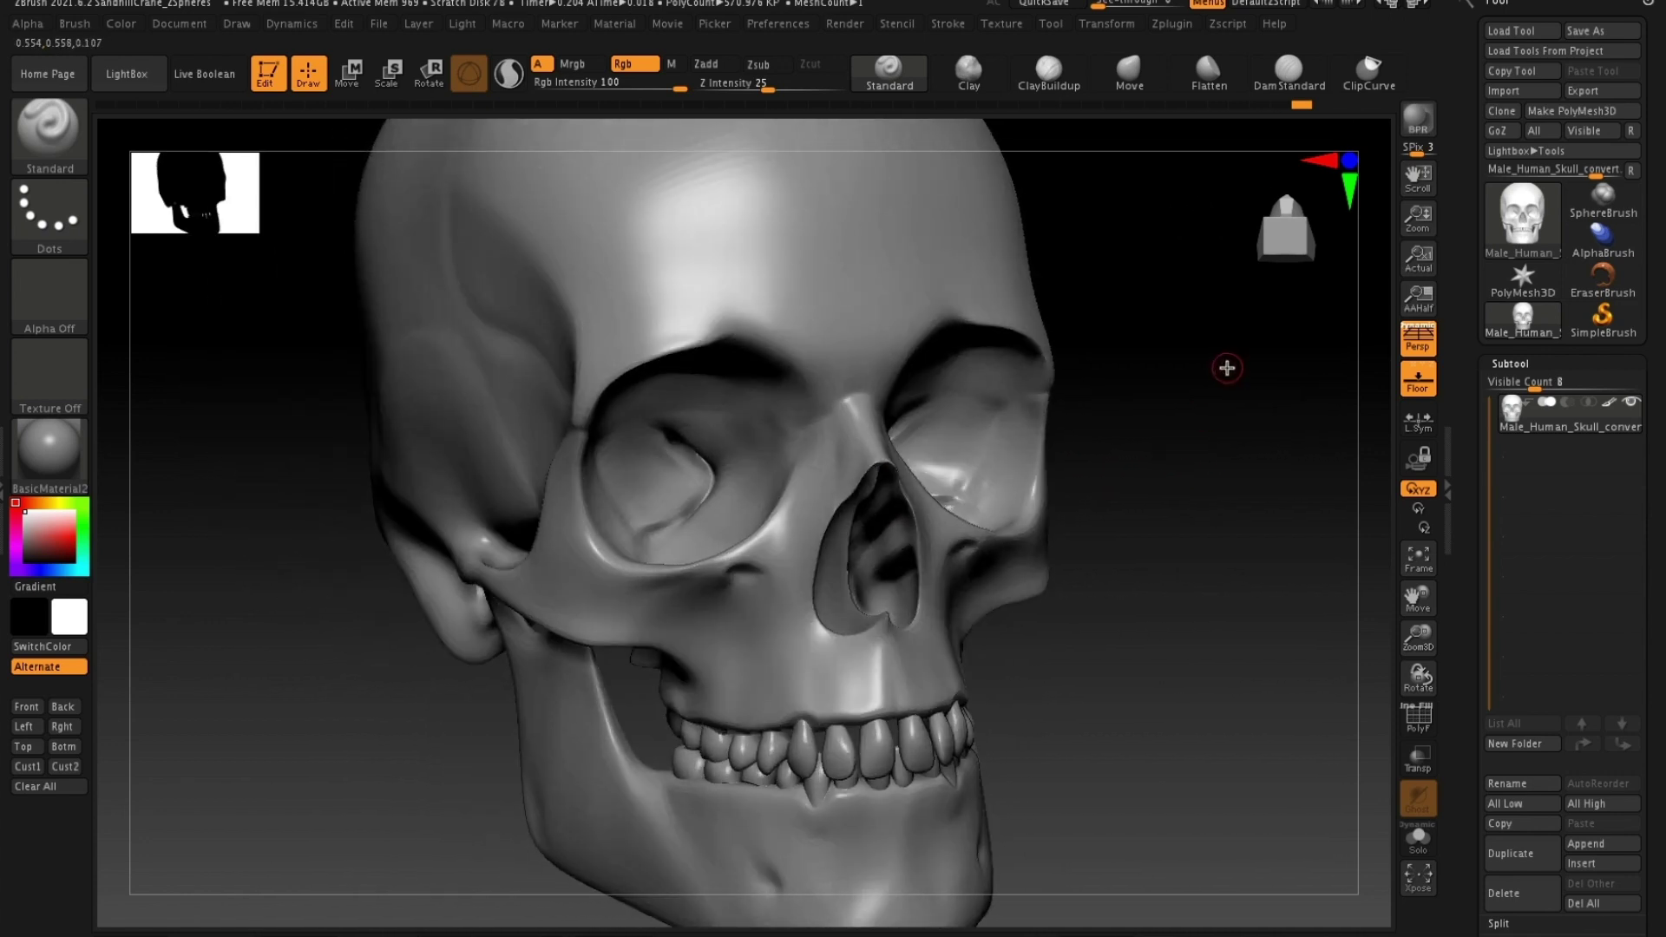
- Pick red and paint a curved band on the skull's side, from above the outer brow back along the upper temple
click(70, 538)
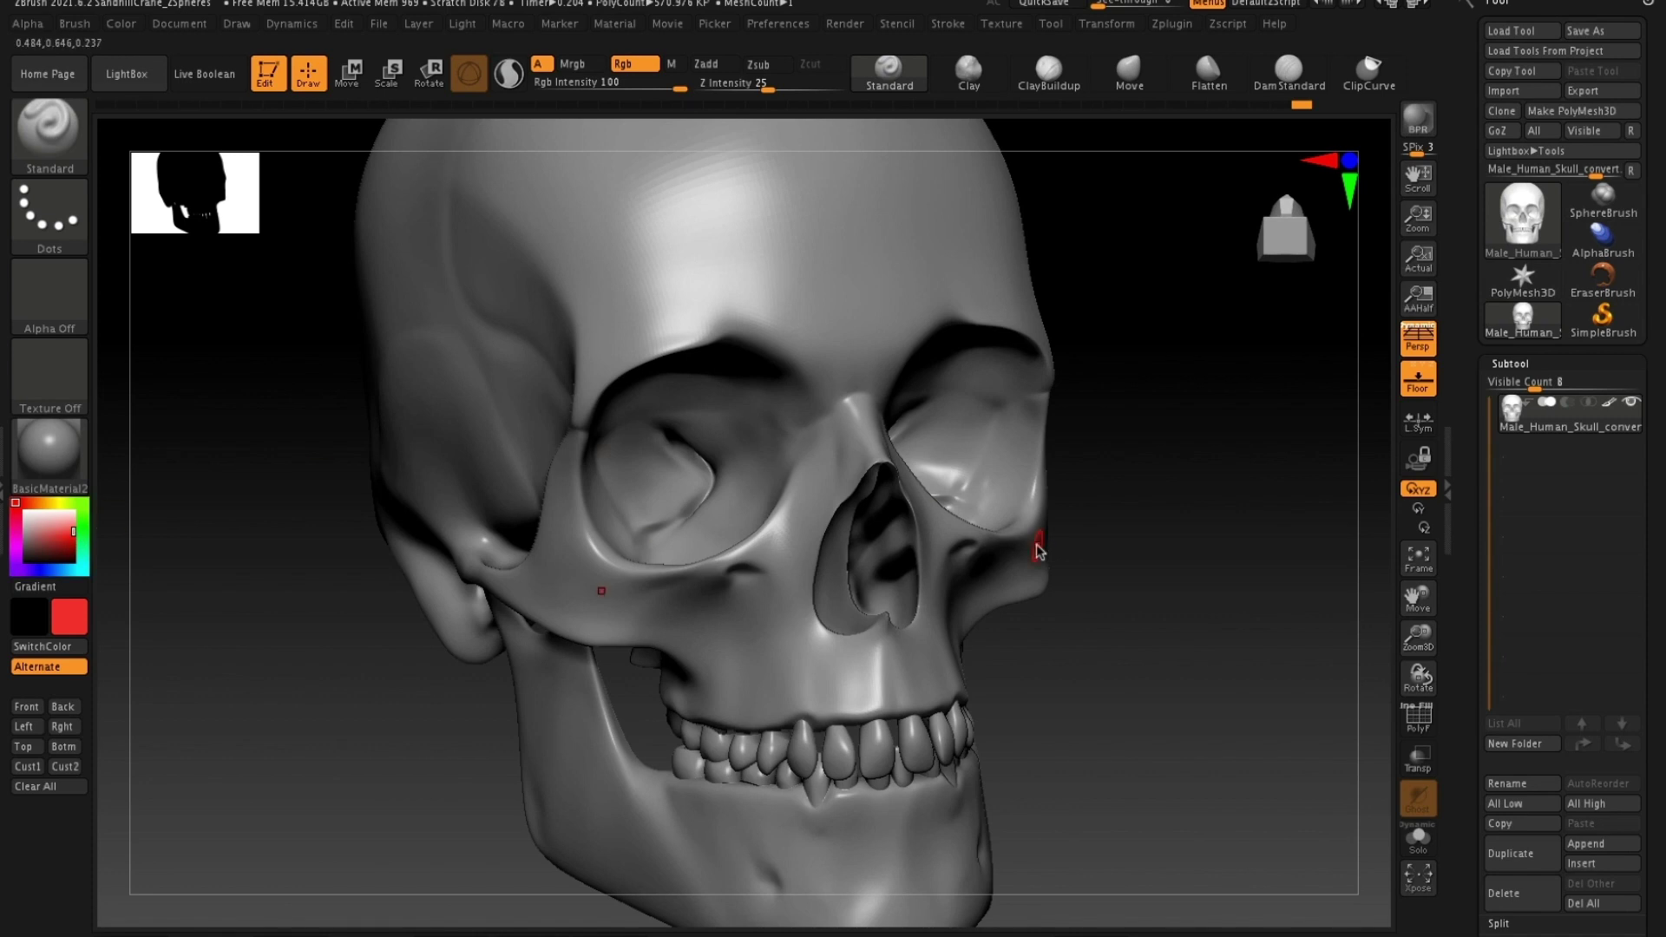
mouse_move(1097, 539)
mouse_down()
mouse_move(1048, 527)
mouse_move(1105, 744)
mouse_up()
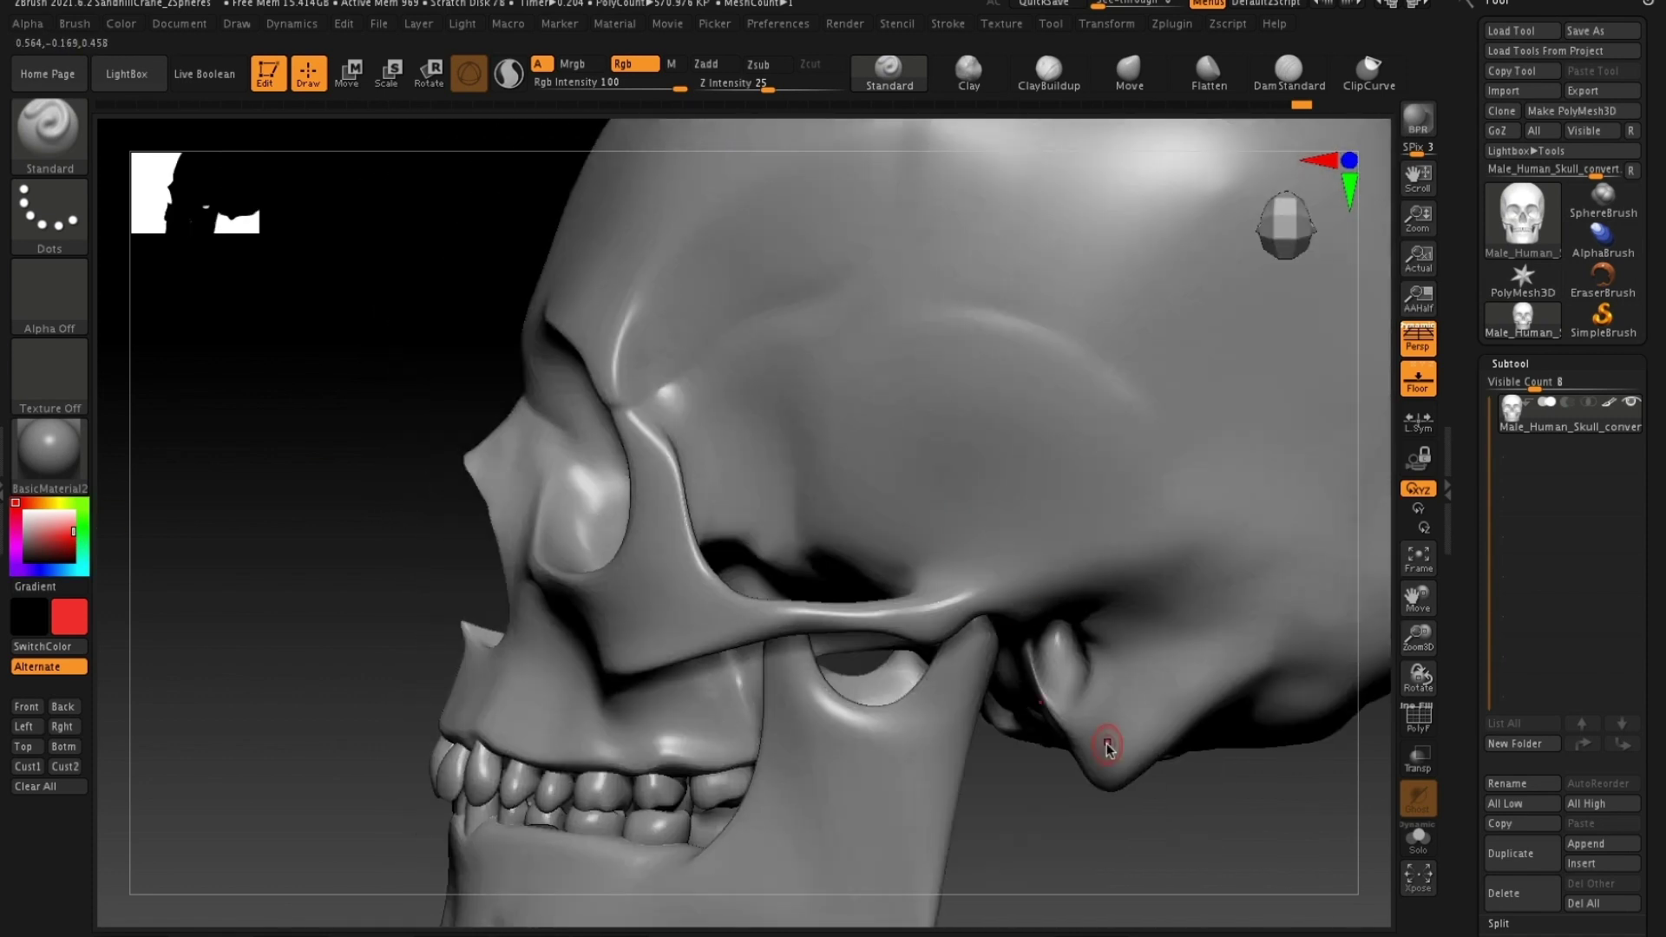
mouse_move(1131, 815)
mouse_down()
mouse_move(1112, 763)
mouse_move(1163, 808)
mouse_up()
drag(576, 477, 609, 478)
mouse_move(913, 431)
mouse_down()
mouse_move(1069, 331)
mouse_move(1146, 318)
mouse_up()
mouse_move(937, 441)
mouse_down()
mouse_move(1063, 363)
mouse_move(1139, 344)
mouse_move(1052, 361)
mouse_move(937, 439)
mouse_up()
mouse_move(1279, 353)
mouse_down()
mouse_move(1290, 365)
mouse_move(1241, 408)
mouse_move(1206, 399)
mouse_up()
drag(681, 384, 512, 361)
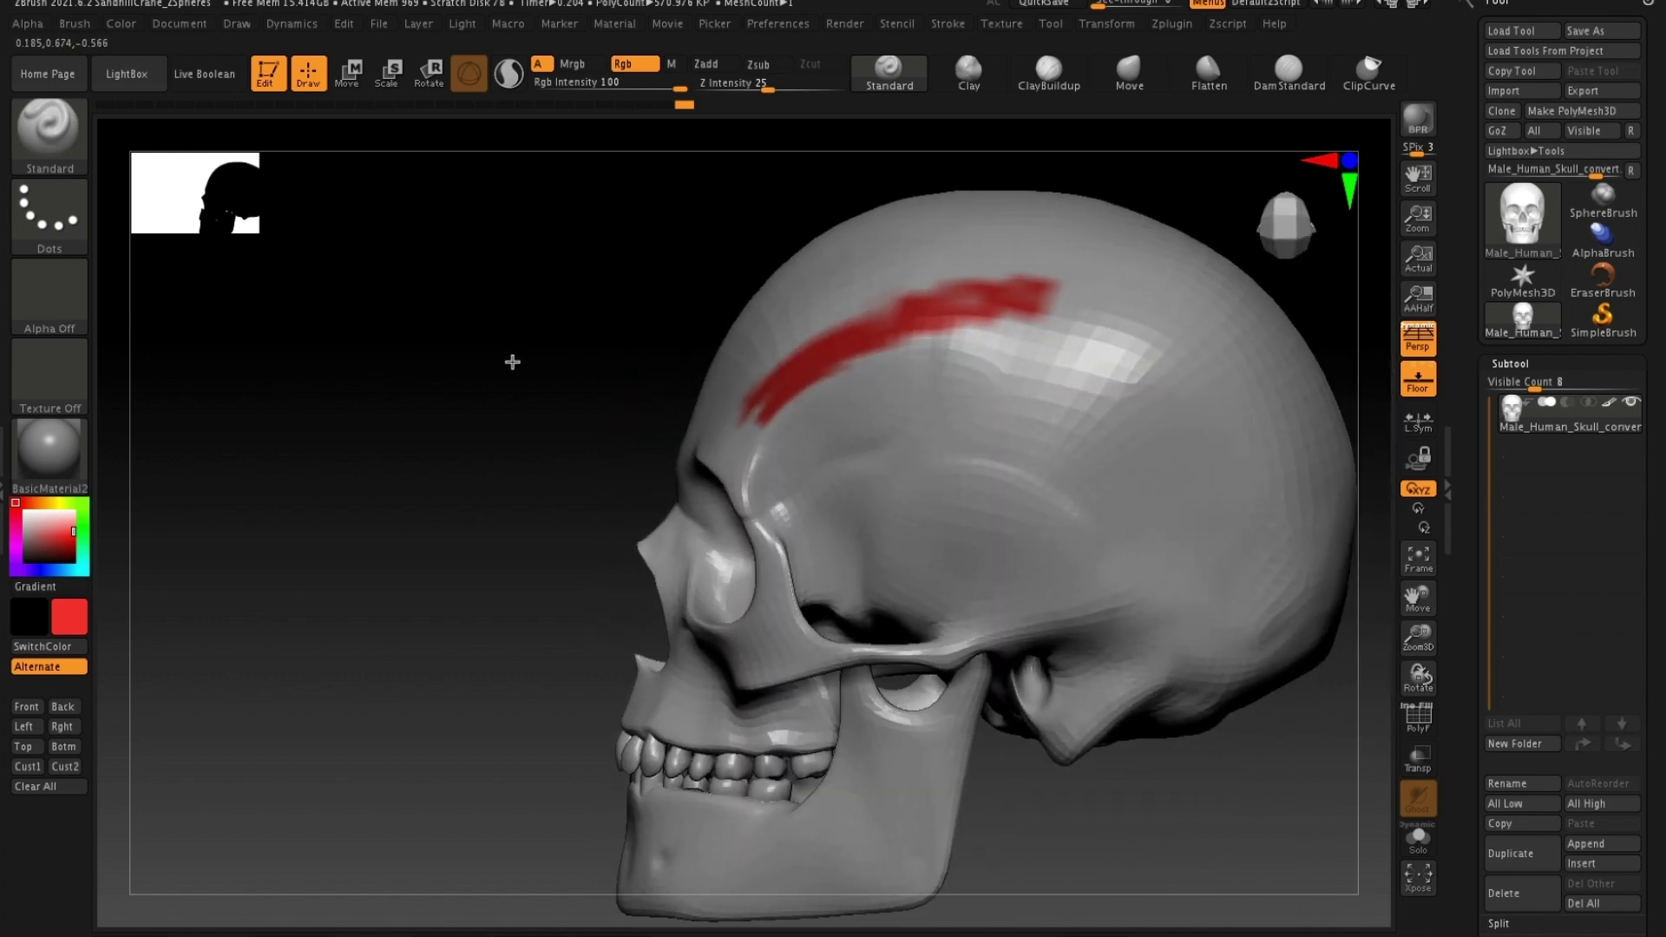
- Pick blue and outline the temporalis area on the skull's side, from the outer brow around to above the ear
click(42, 570)
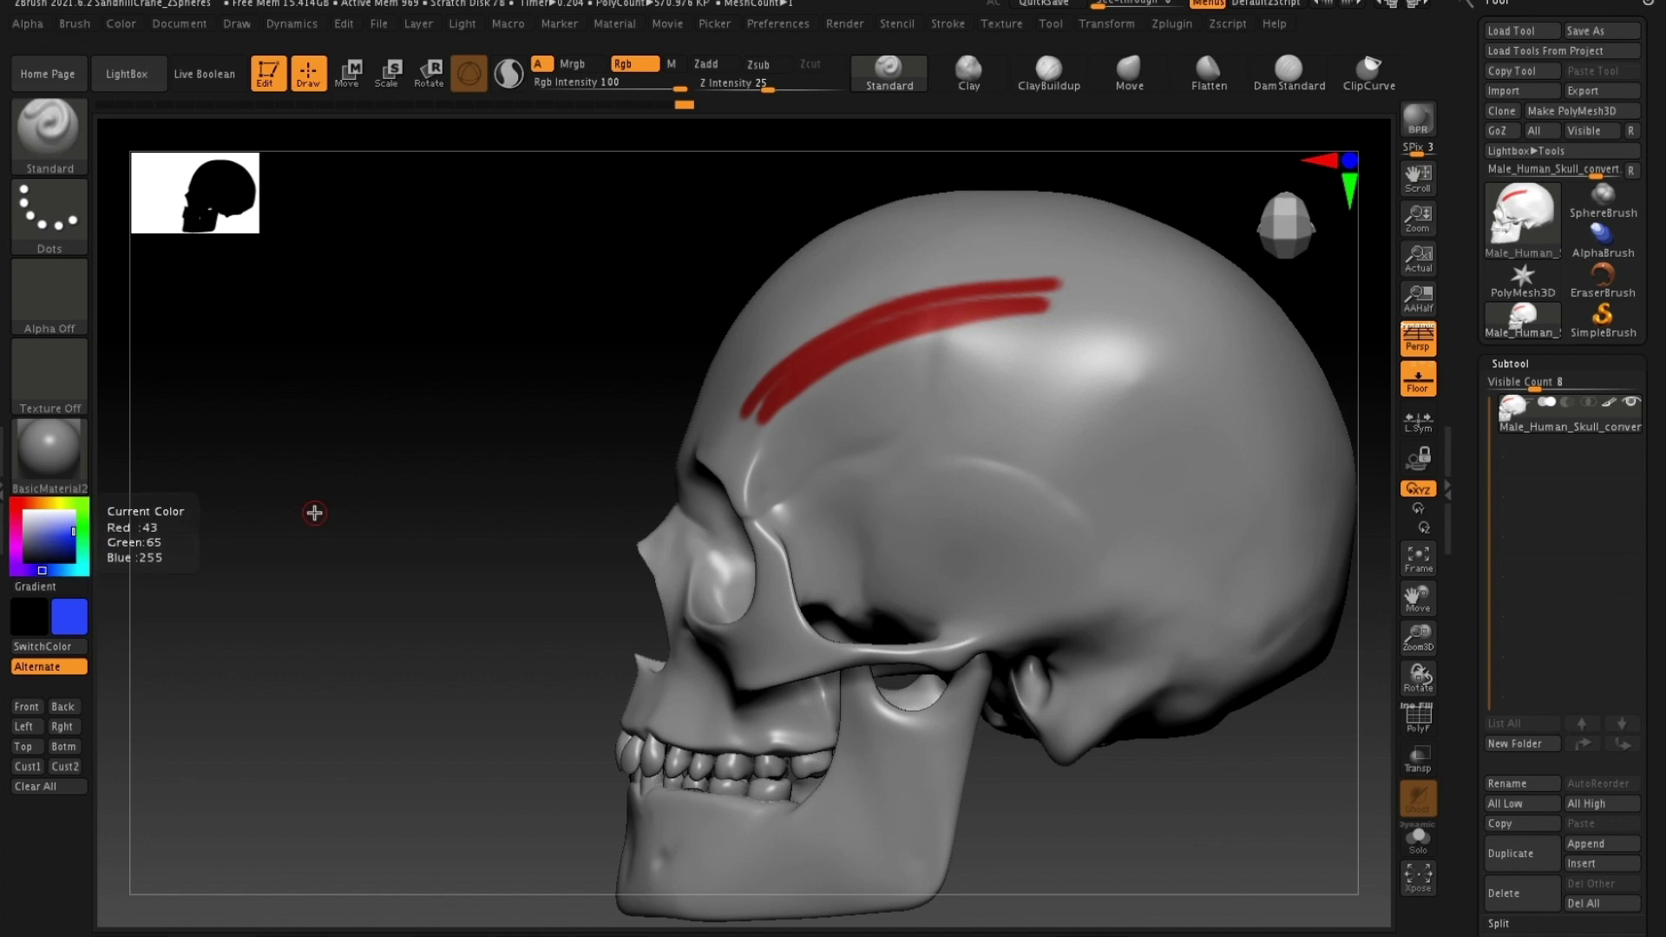
mouse_move(755, 455)
mouse_down()
mouse_move(853, 372)
mouse_move(1014, 328)
mouse_move(1142, 367)
mouse_up()
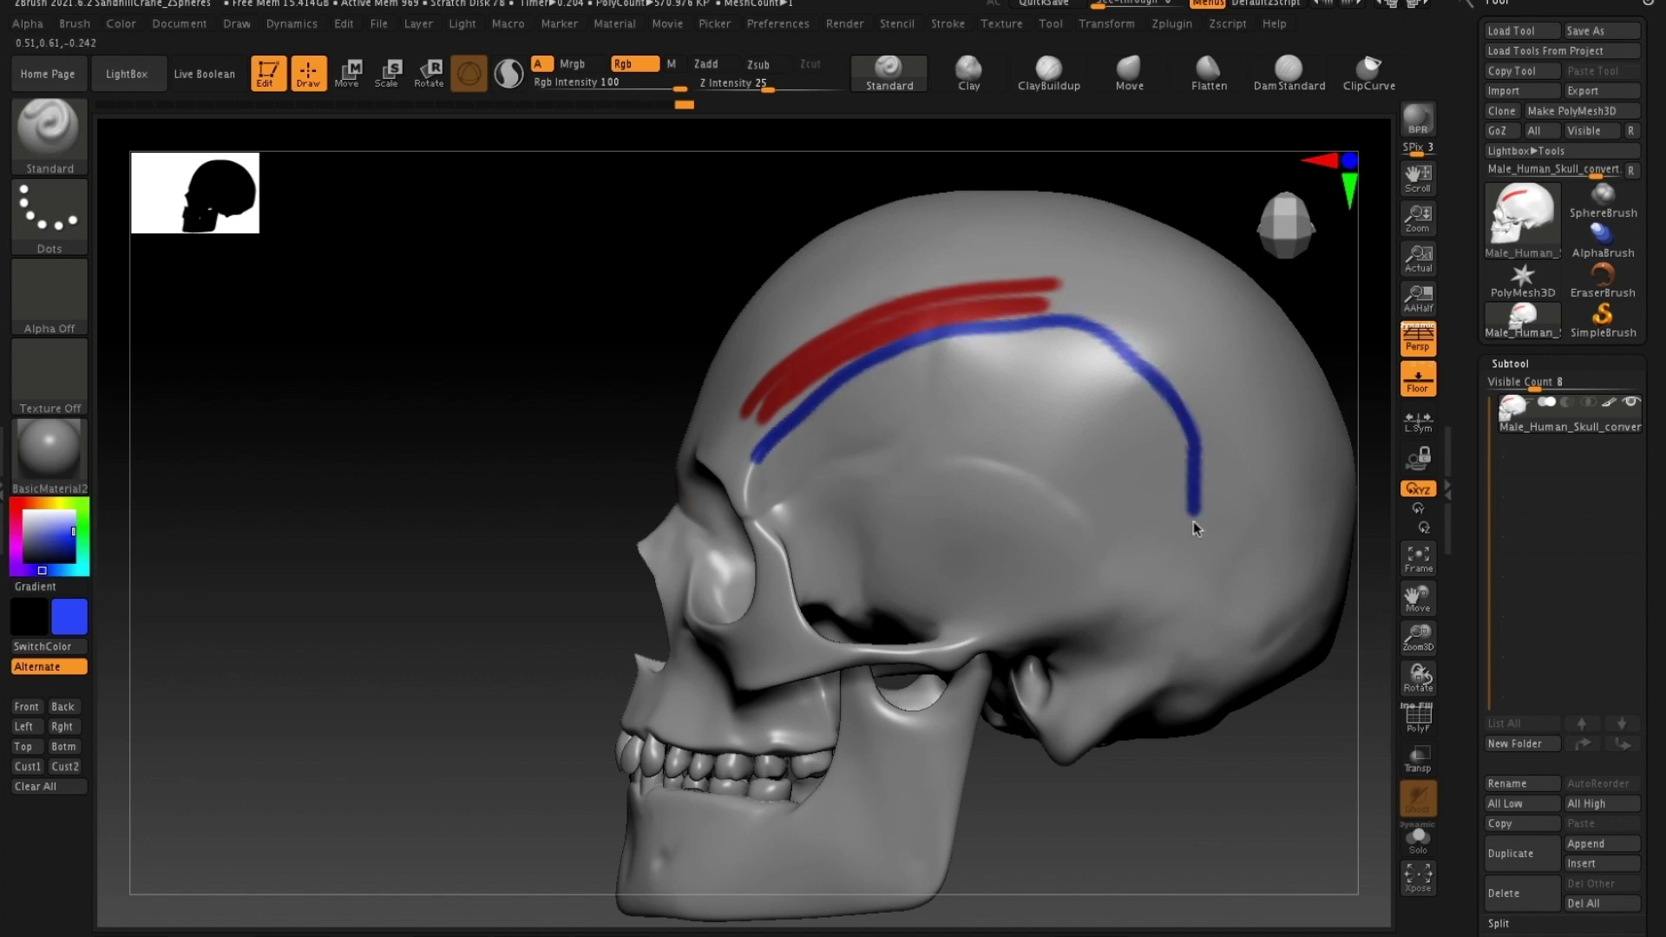
drag(1034, 611, 978, 610)
- Paint blue fibre lines inside the temple outline, converging down towards the opening behind the cheekbone arch
drag(875, 438, 837, 594)
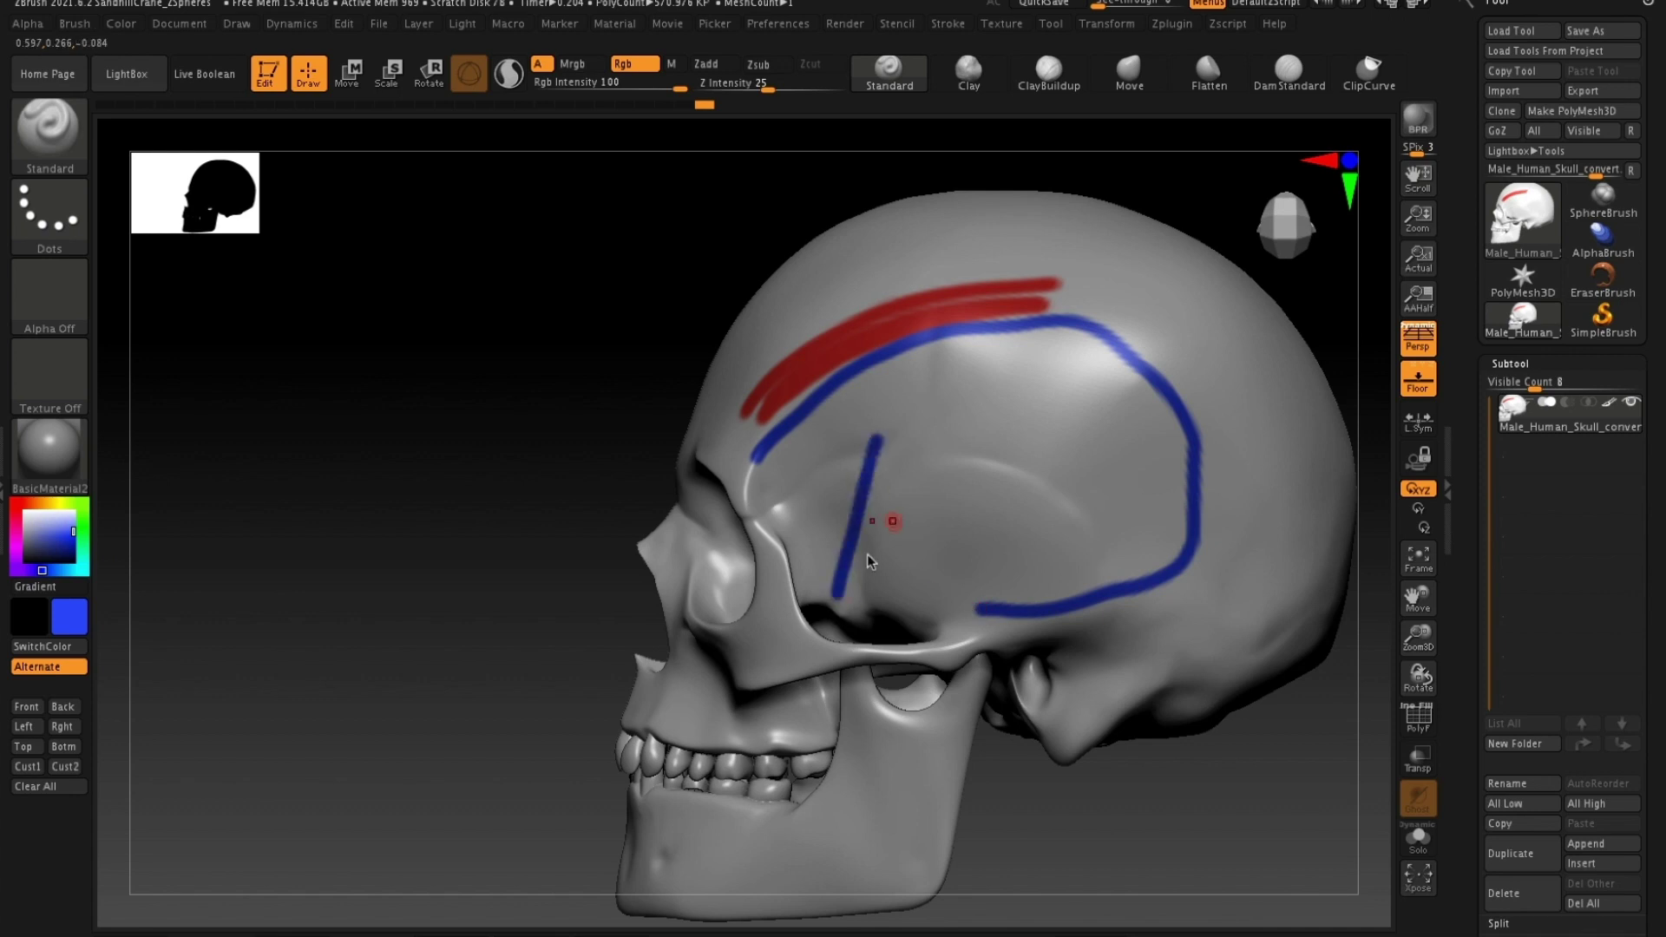
drag(953, 445, 879, 579)
drag(1012, 455, 882, 607)
drag(1022, 503, 931, 585)
click(1049, 515)
drag(1047, 519, 952, 593)
- Inspect the temple markings and the cheekbone arch from several angles, and view the masseter muscle diagram in Photoshop
mouse_move(1011, 812)
mouse_down()
mouse_move(1030, 818)
mouse_move(965, 797)
mouse_up()
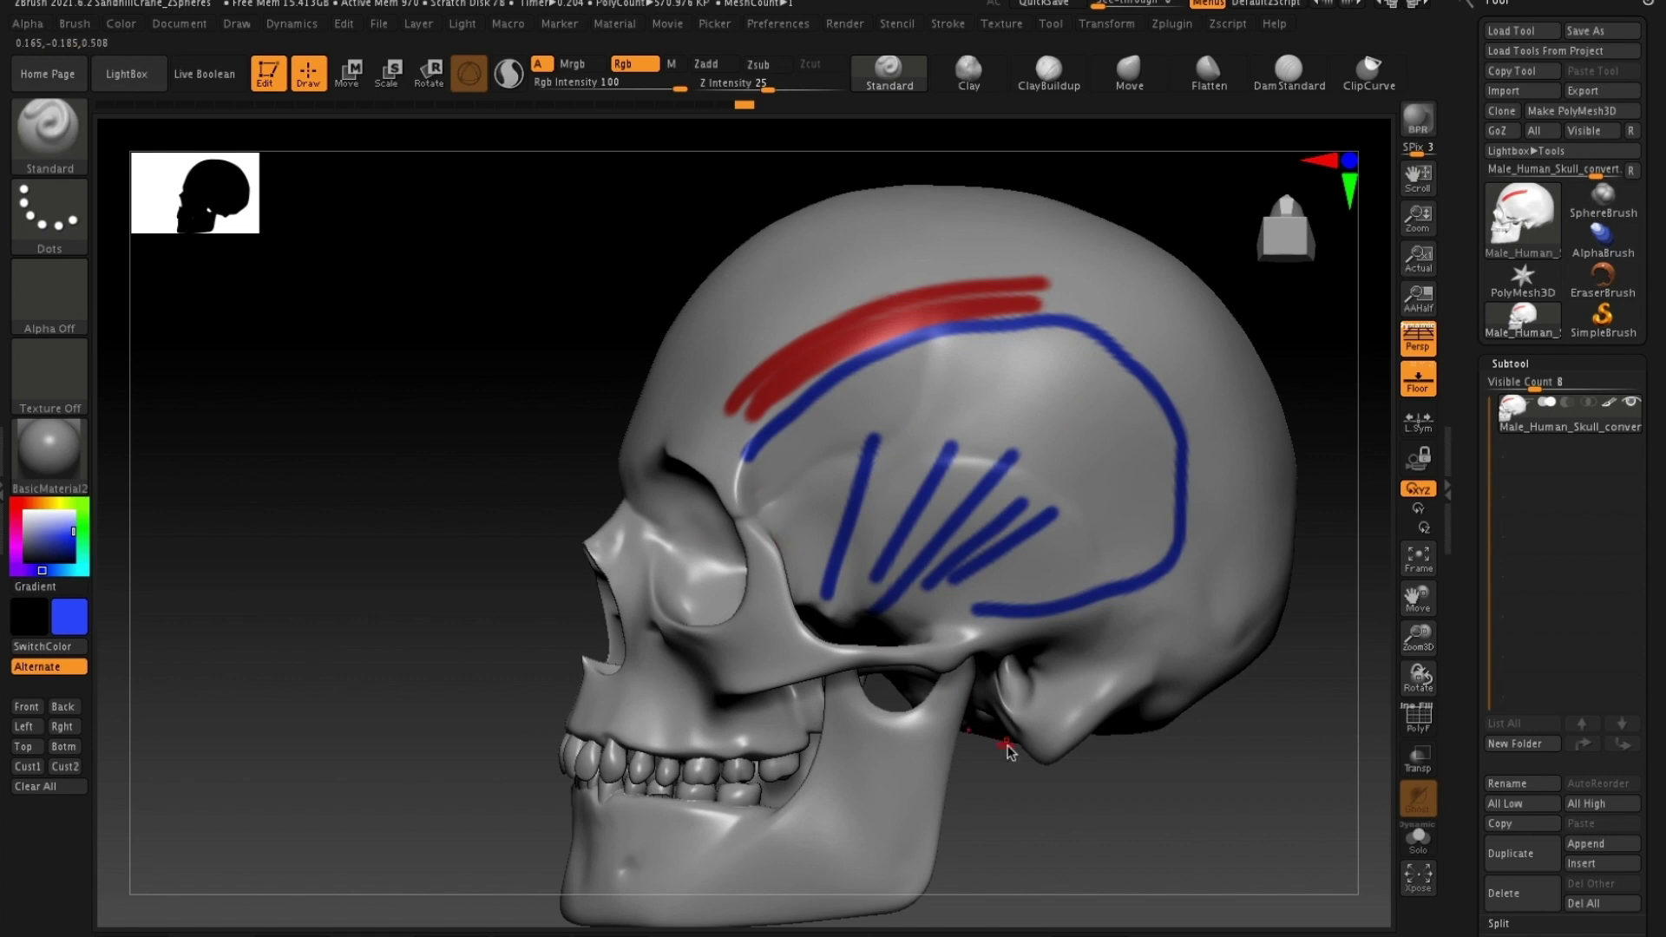
drag(995, 769, 1020, 868)
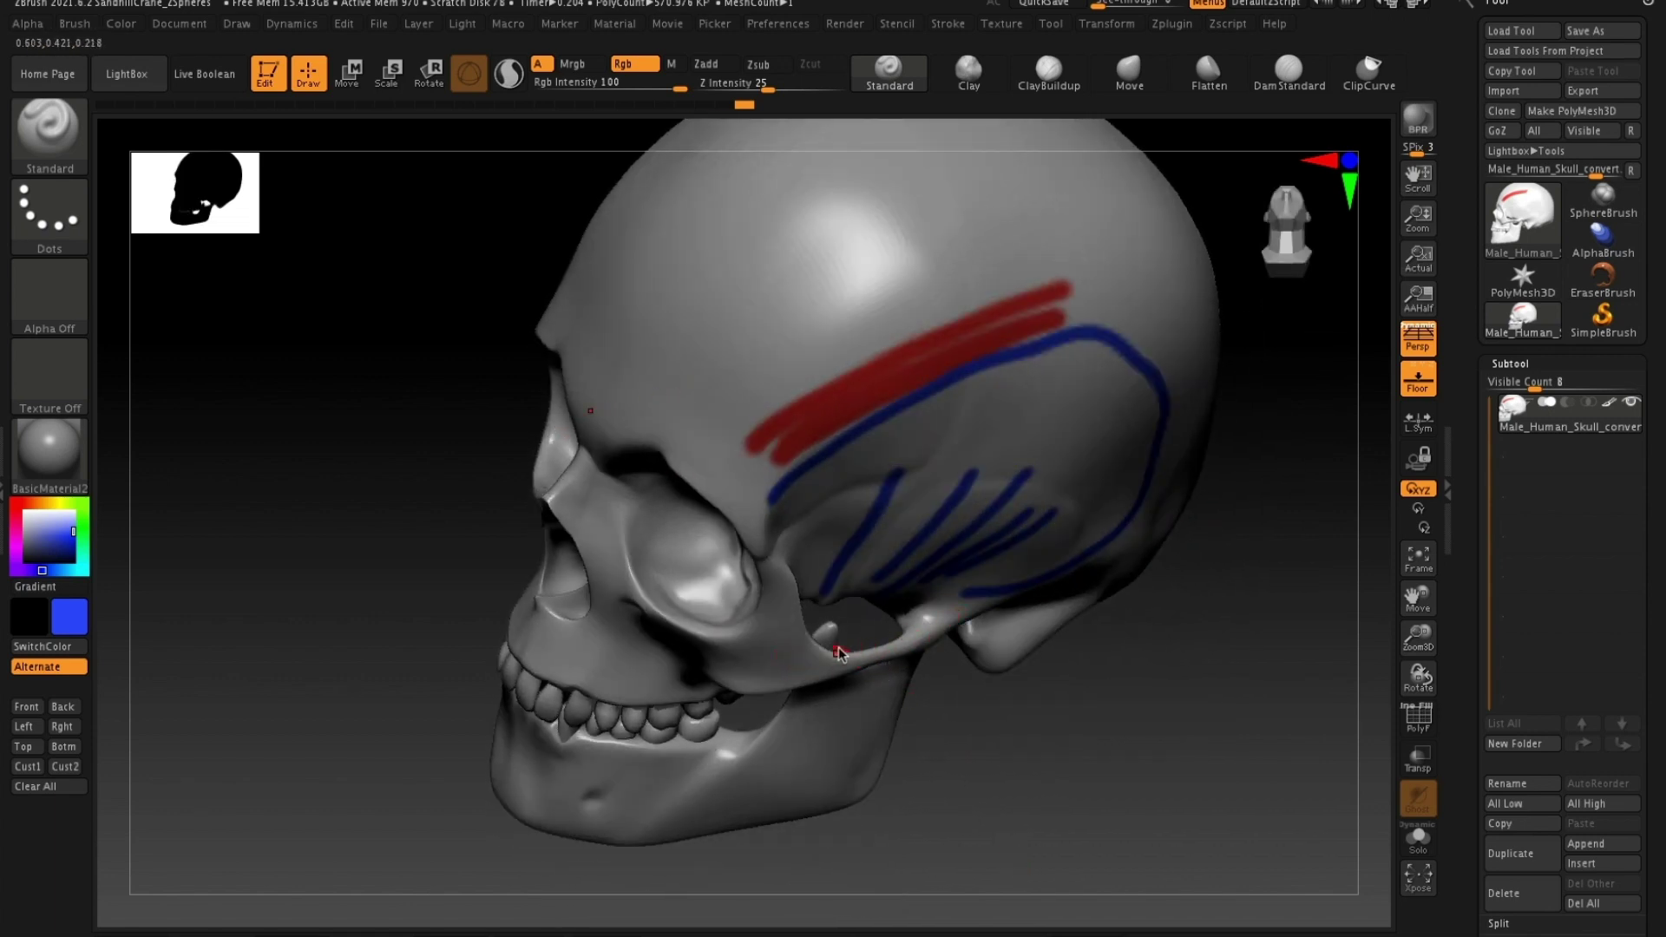
mouse_move(1009, 774)
mouse_down()
mouse_move(1005, 800)
mouse_move(997, 633)
mouse_up()
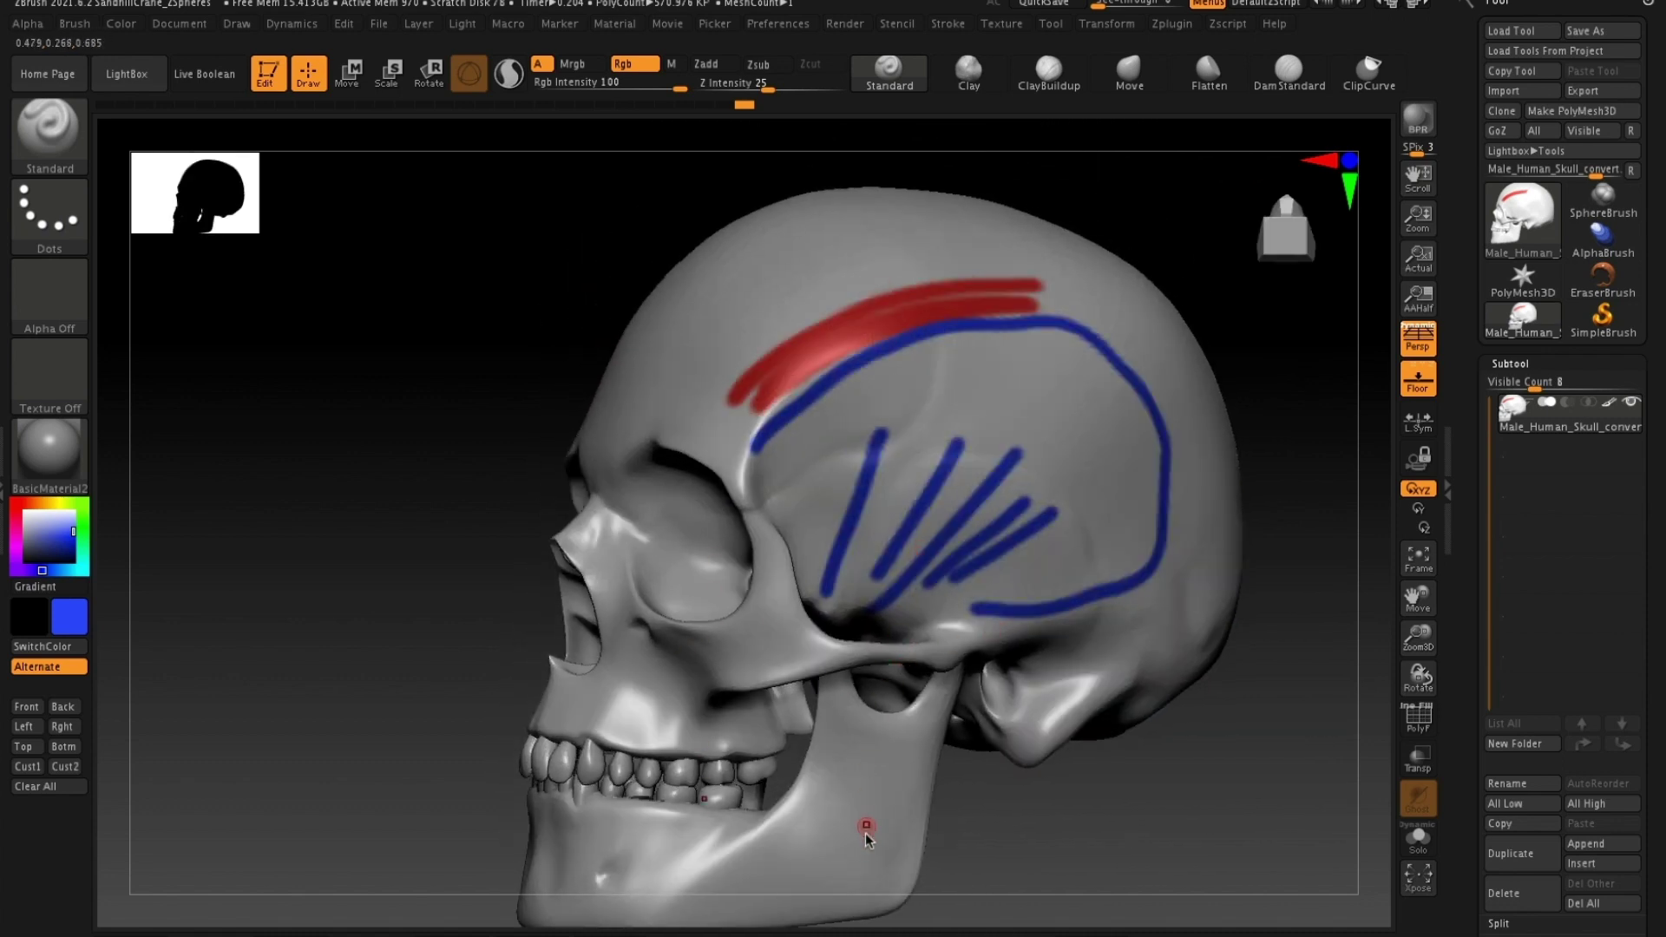
drag(977, 830, 986, 830)
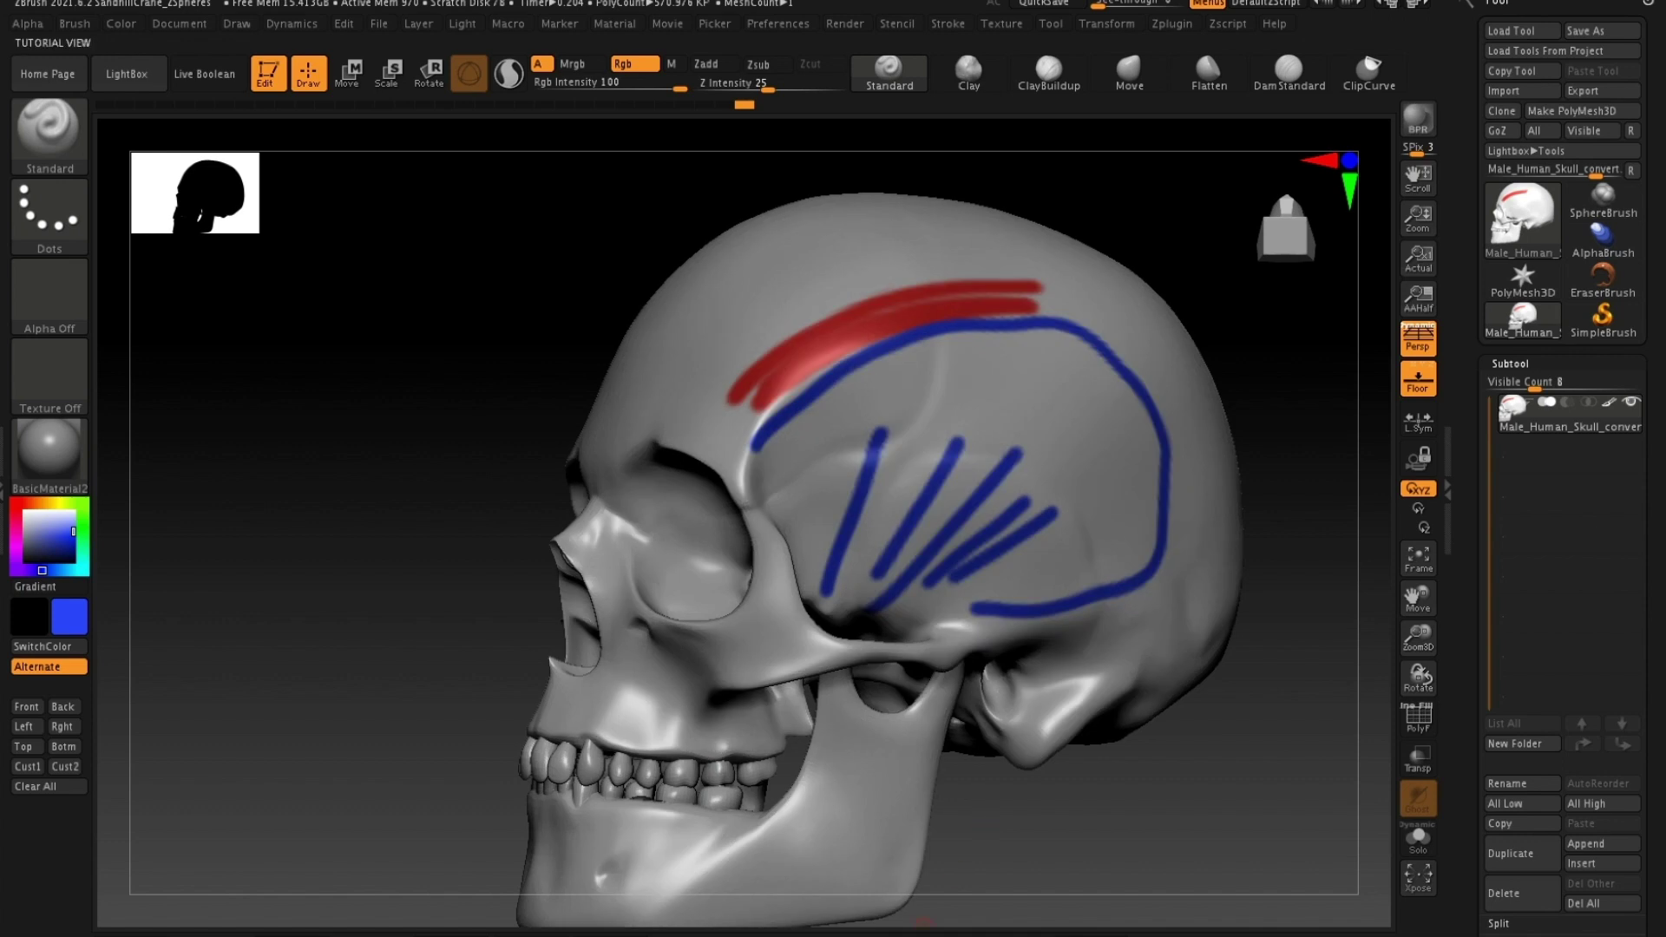
click(538, 894)
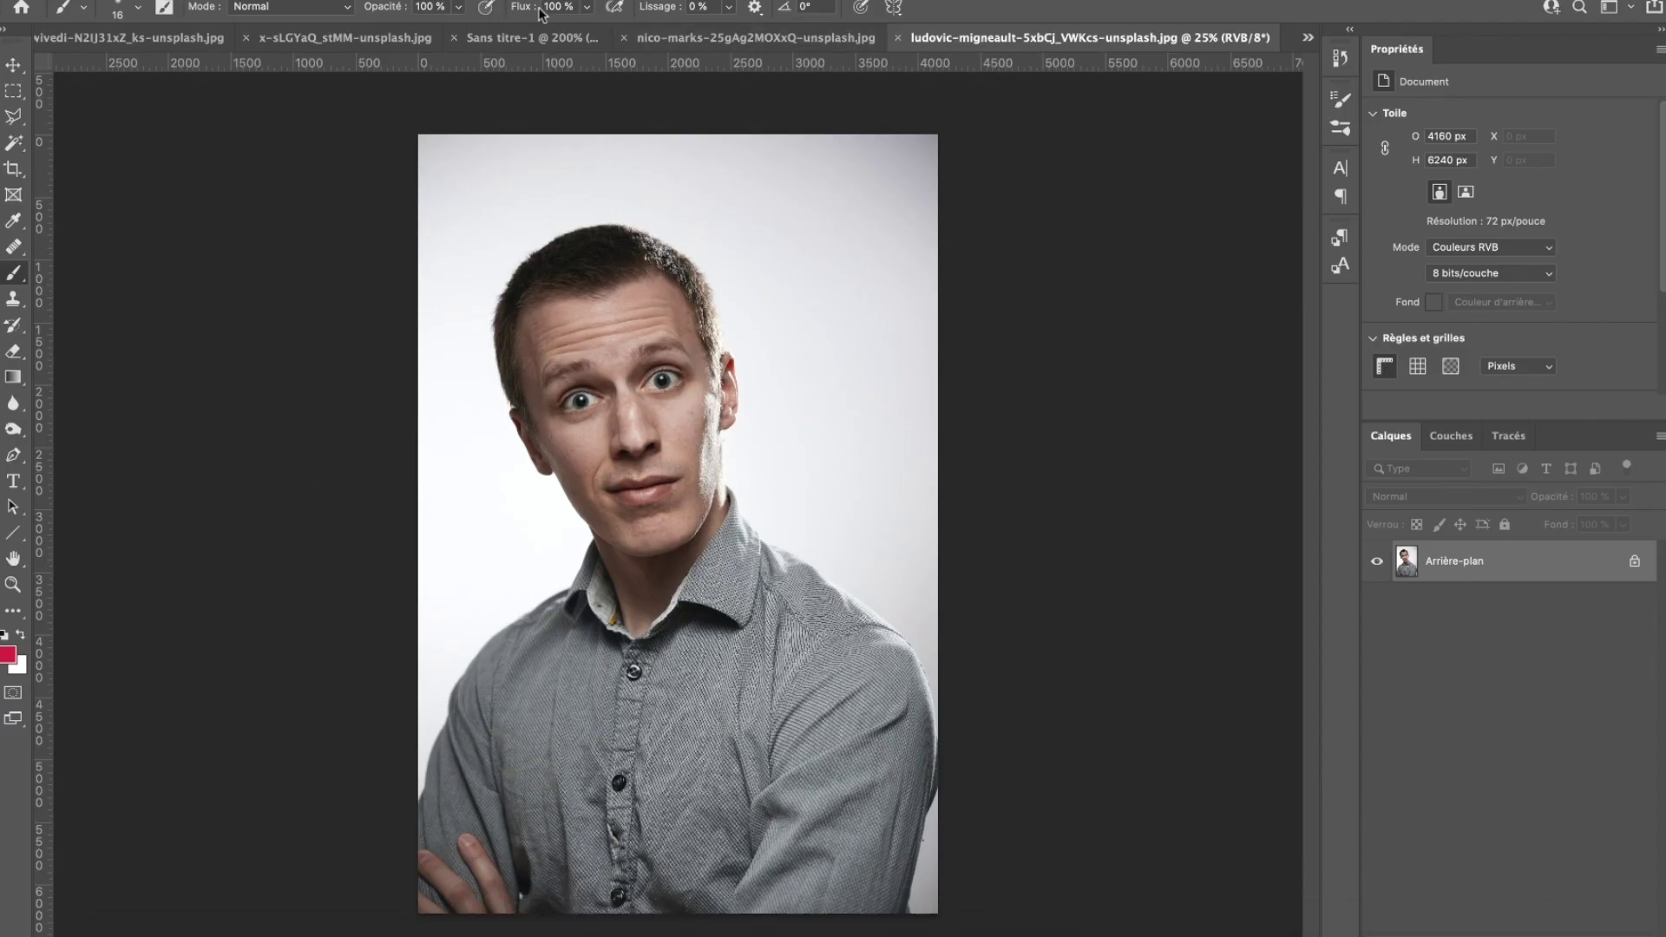
click(533, 38)
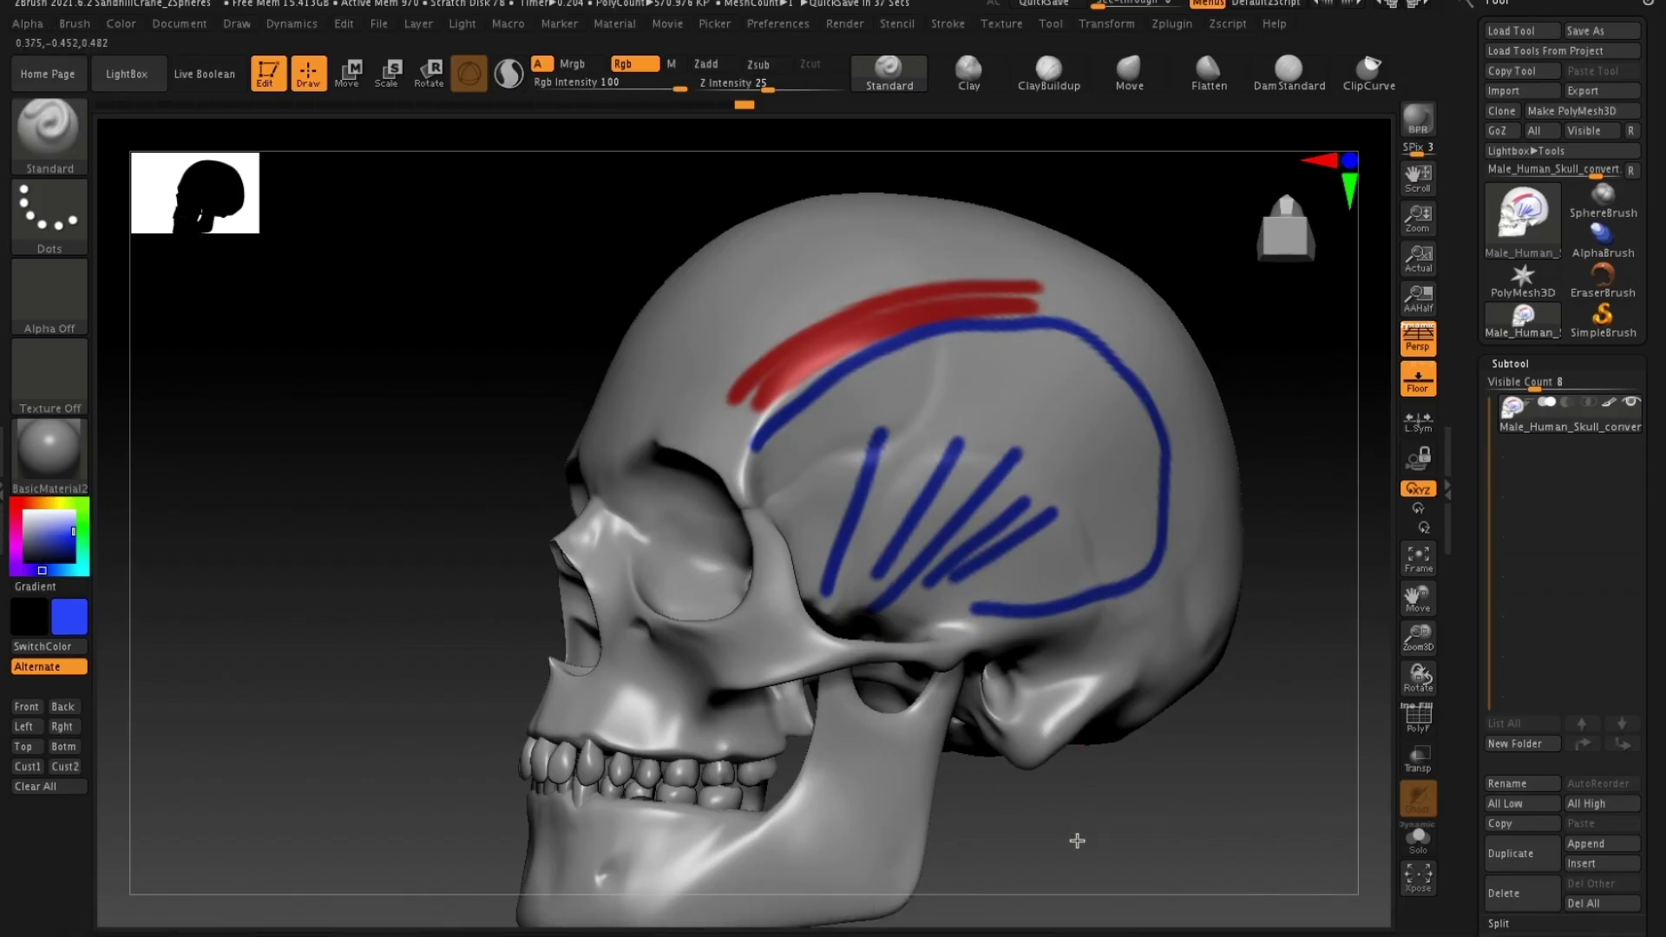
- Switch back to ZBrush and mark the masseter attachments in blue along the cheekbone's lower edge and around the jaw angle
drag(1077, 841, 1116, 785)
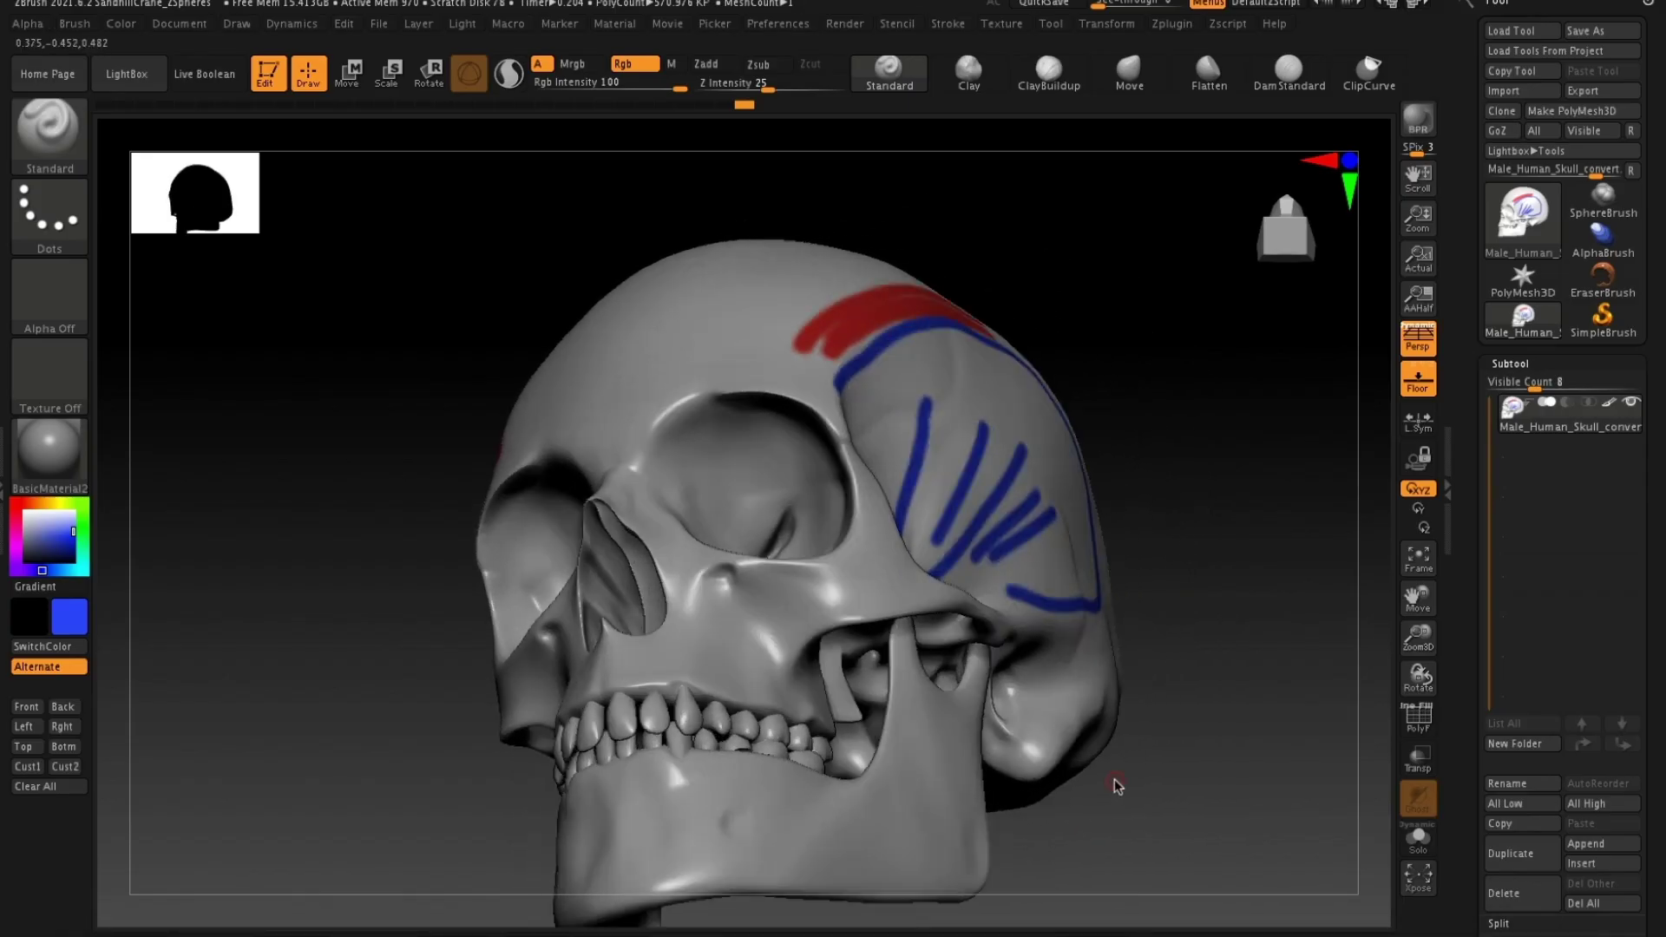
drag(1316, 674, 918, 508)
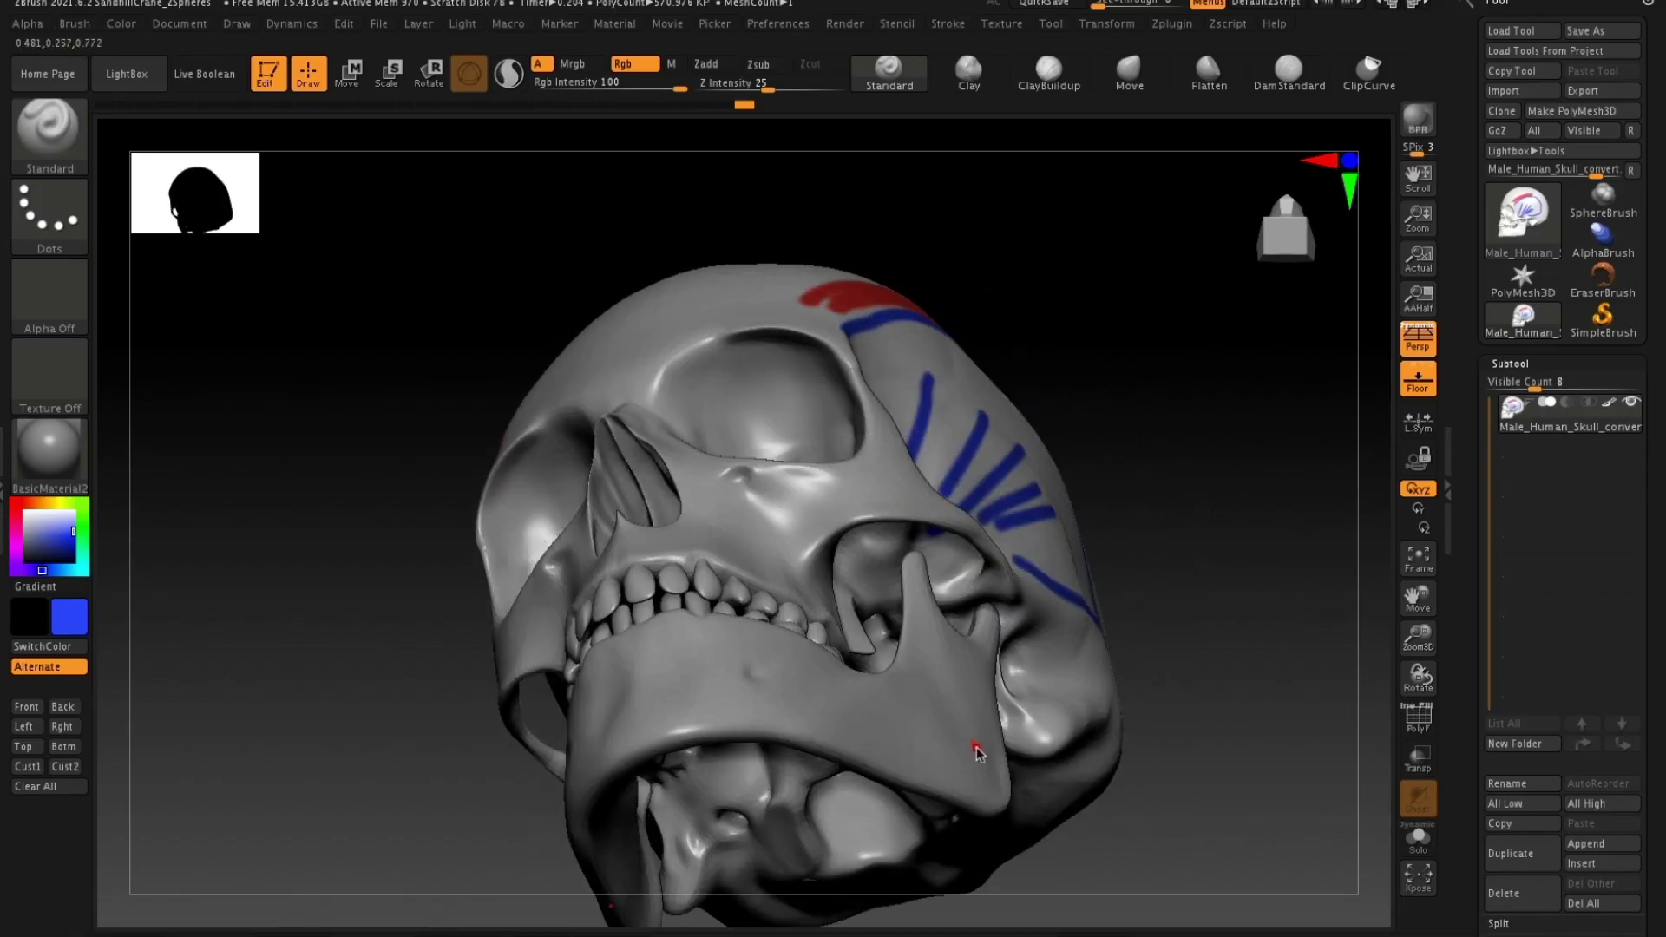
drag(1309, 580, 1302, 617)
mouse_move(1101, 770)
mouse_down()
mouse_move(1113, 573)
mouse_move(1054, 561)
mouse_move(900, 621)
mouse_move(898, 707)
mouse_move(846, 716)
mouse_up()
drag(737, 496, 865, 477)
drag(955, 725, 1030, 185)
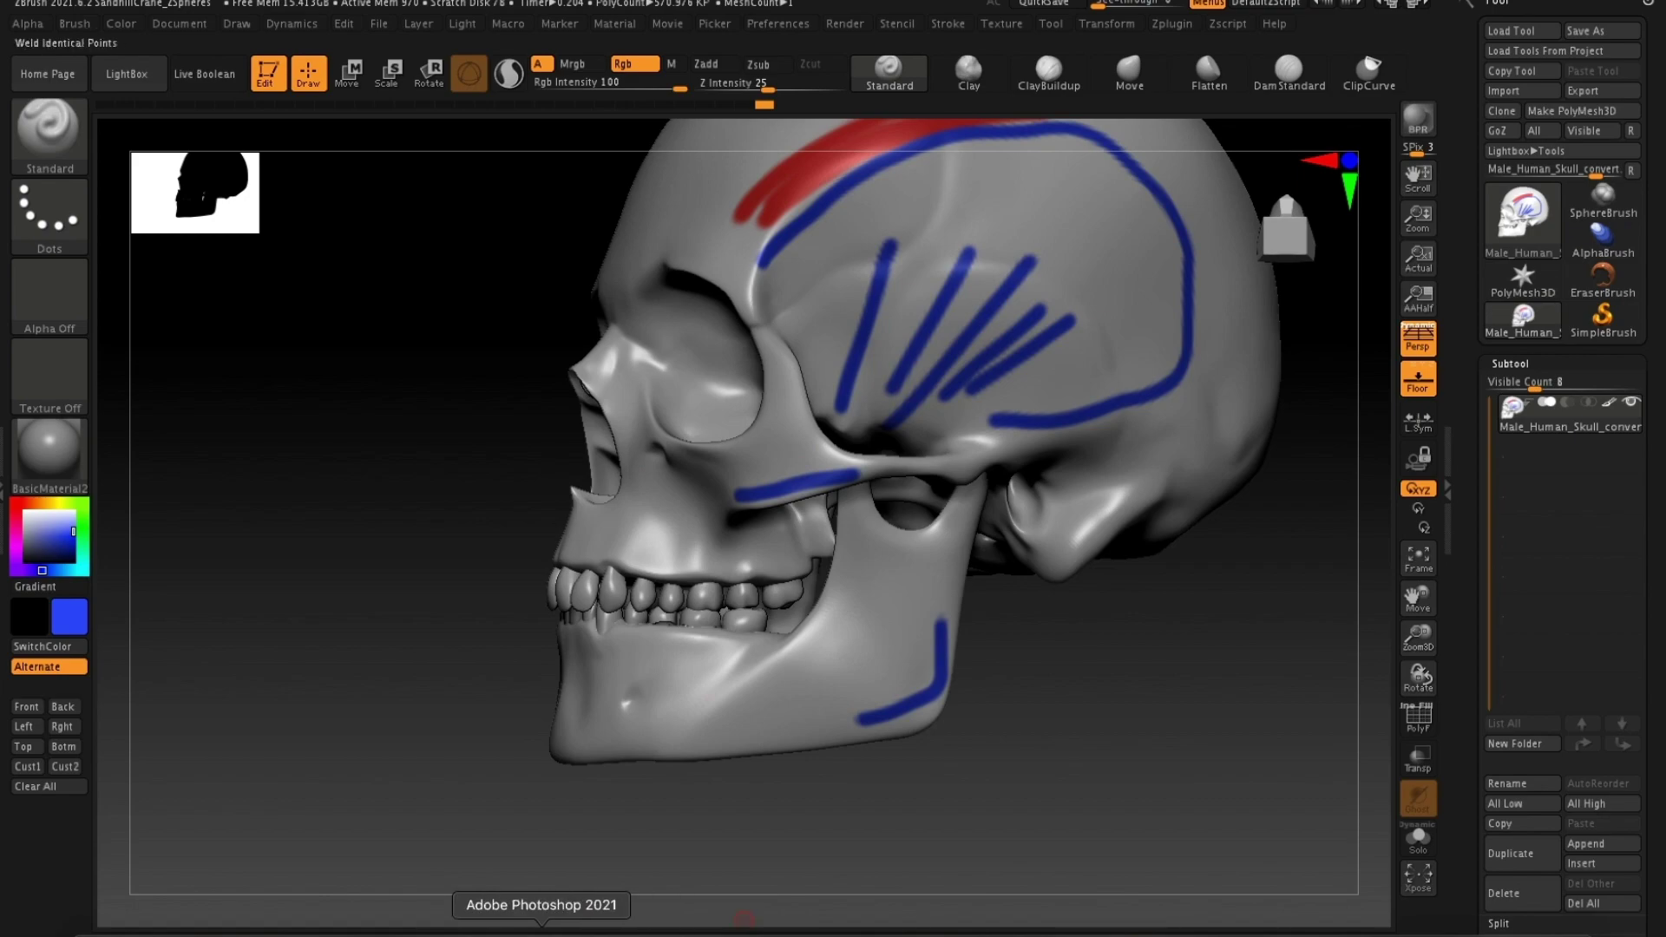
- Switch to the turtleneck man's portrait in Photoshop and brush three slanted red lines over the masseter at his jaw angle
click(610, 919)
click(897, 38)
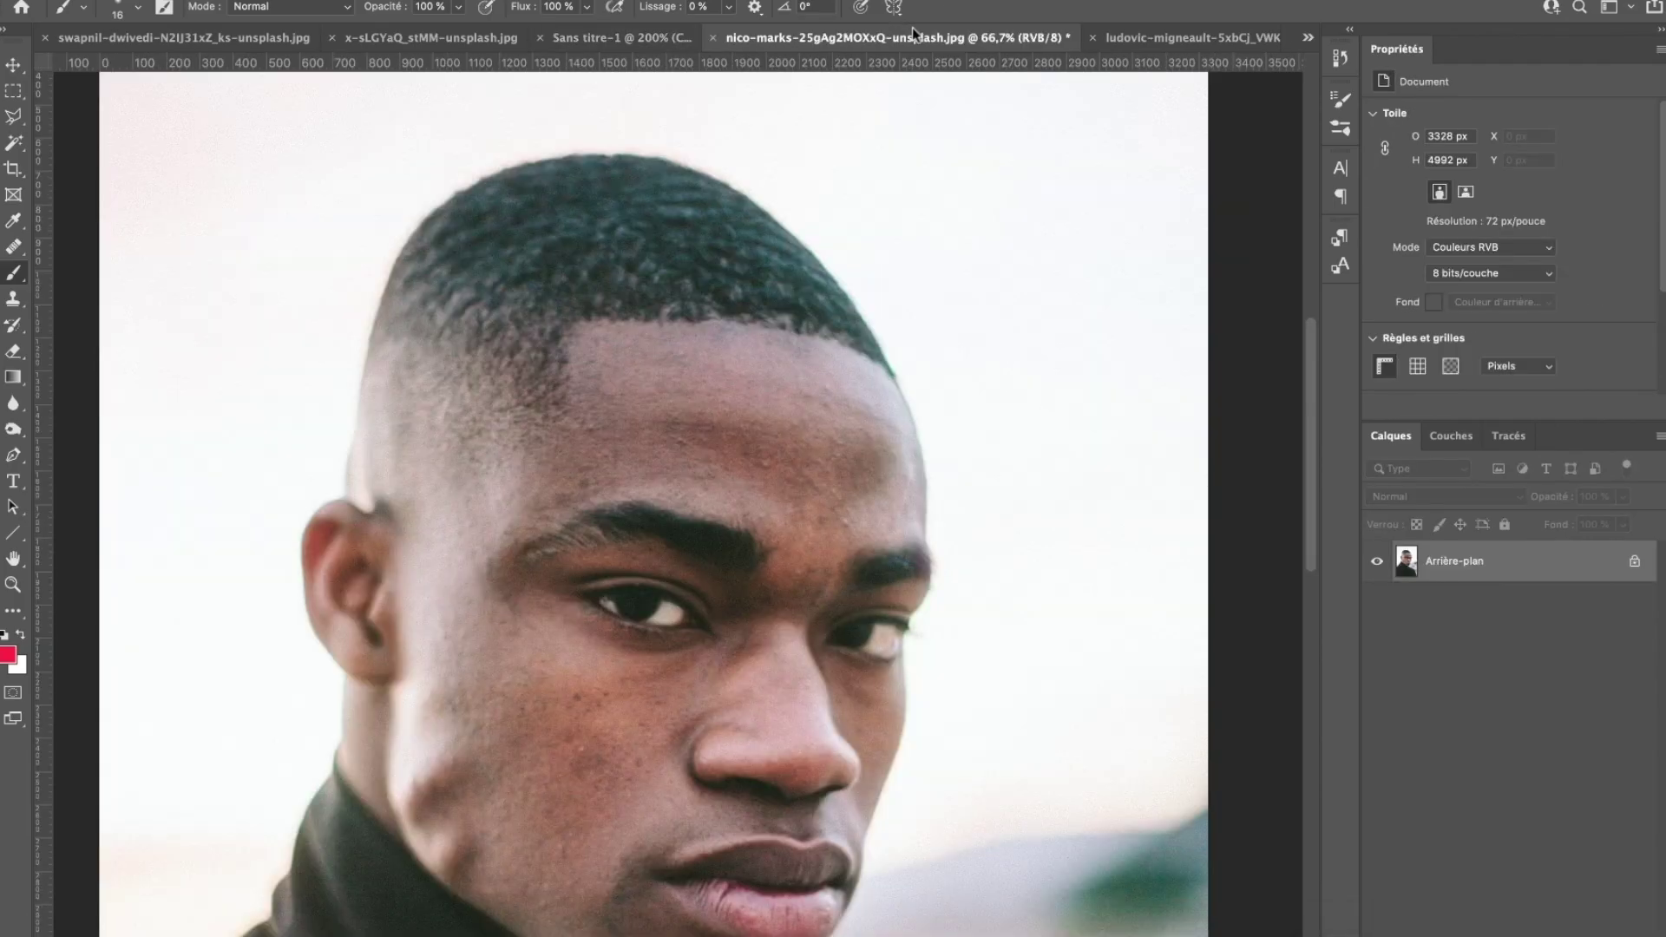
drag(604, 672, 618, 566)
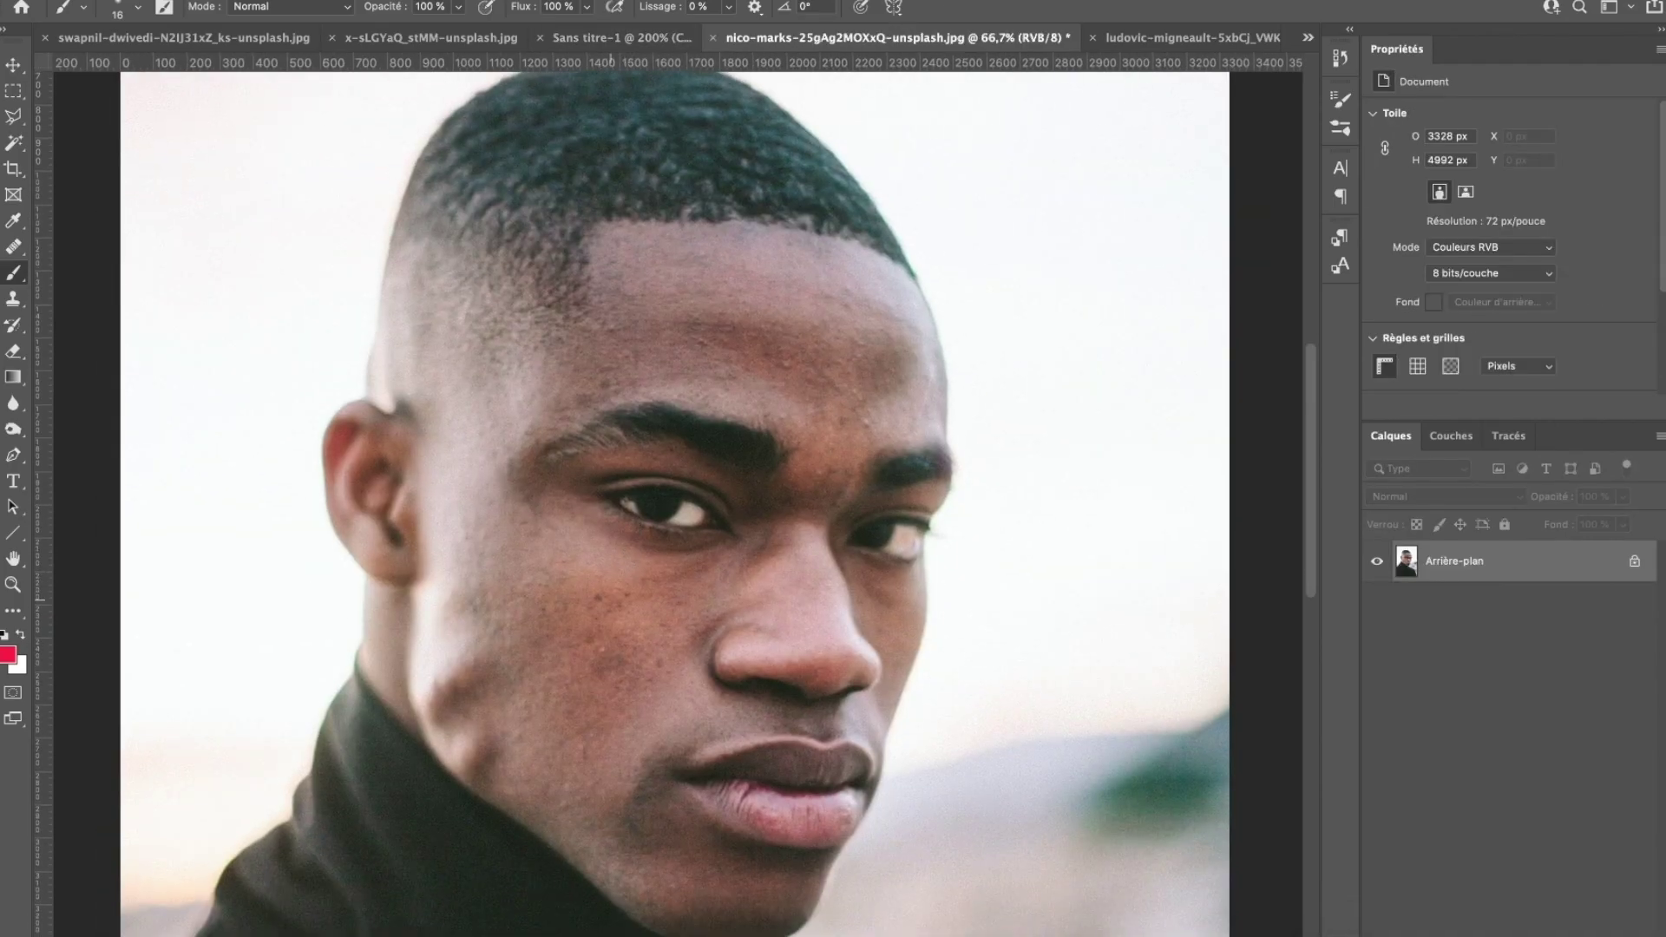
drag(706, 655, 707, 582)
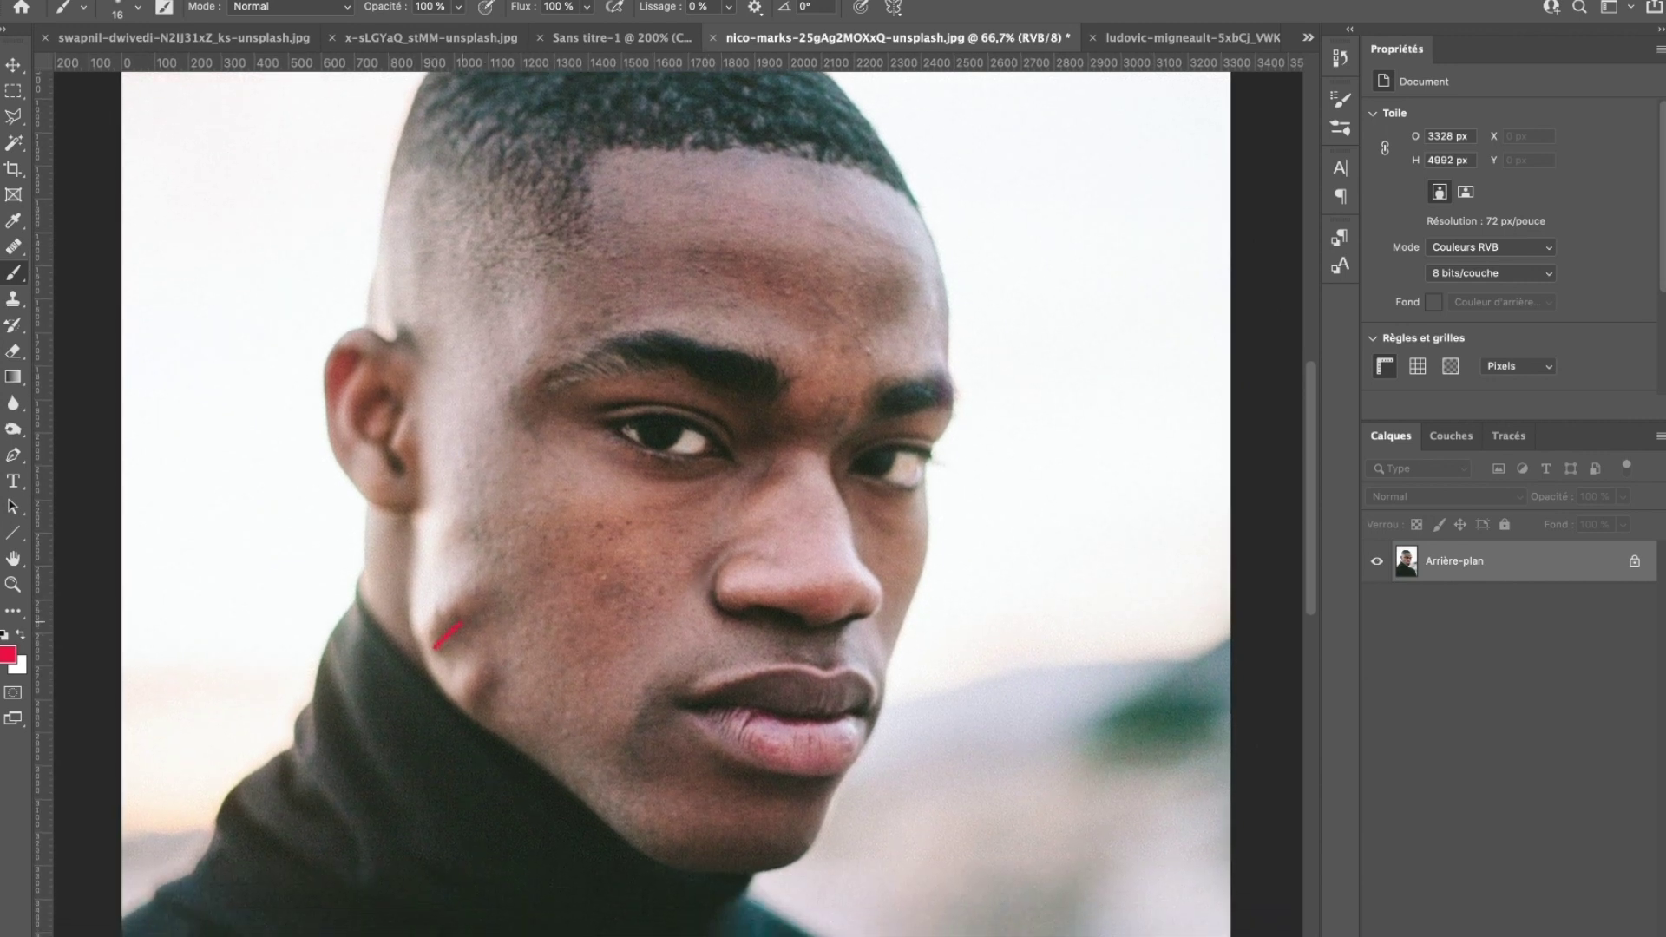
drag(482, 688, 531, 625)
drag(433, 580, 485, 549)
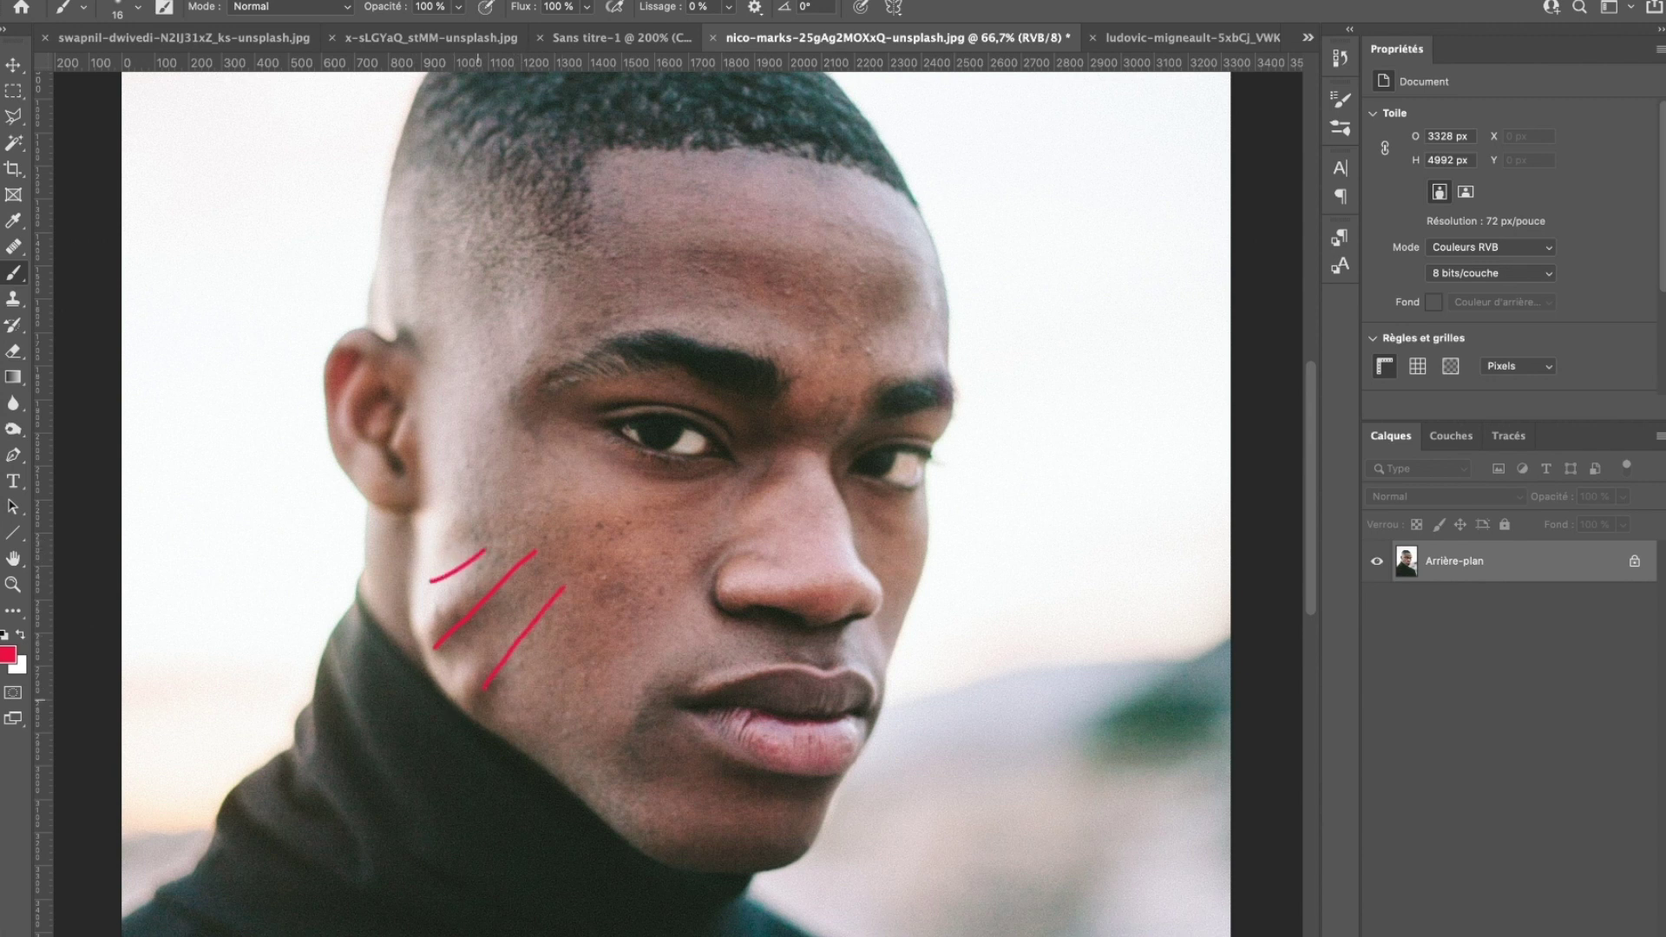
drag(481, 596, 481, 606)
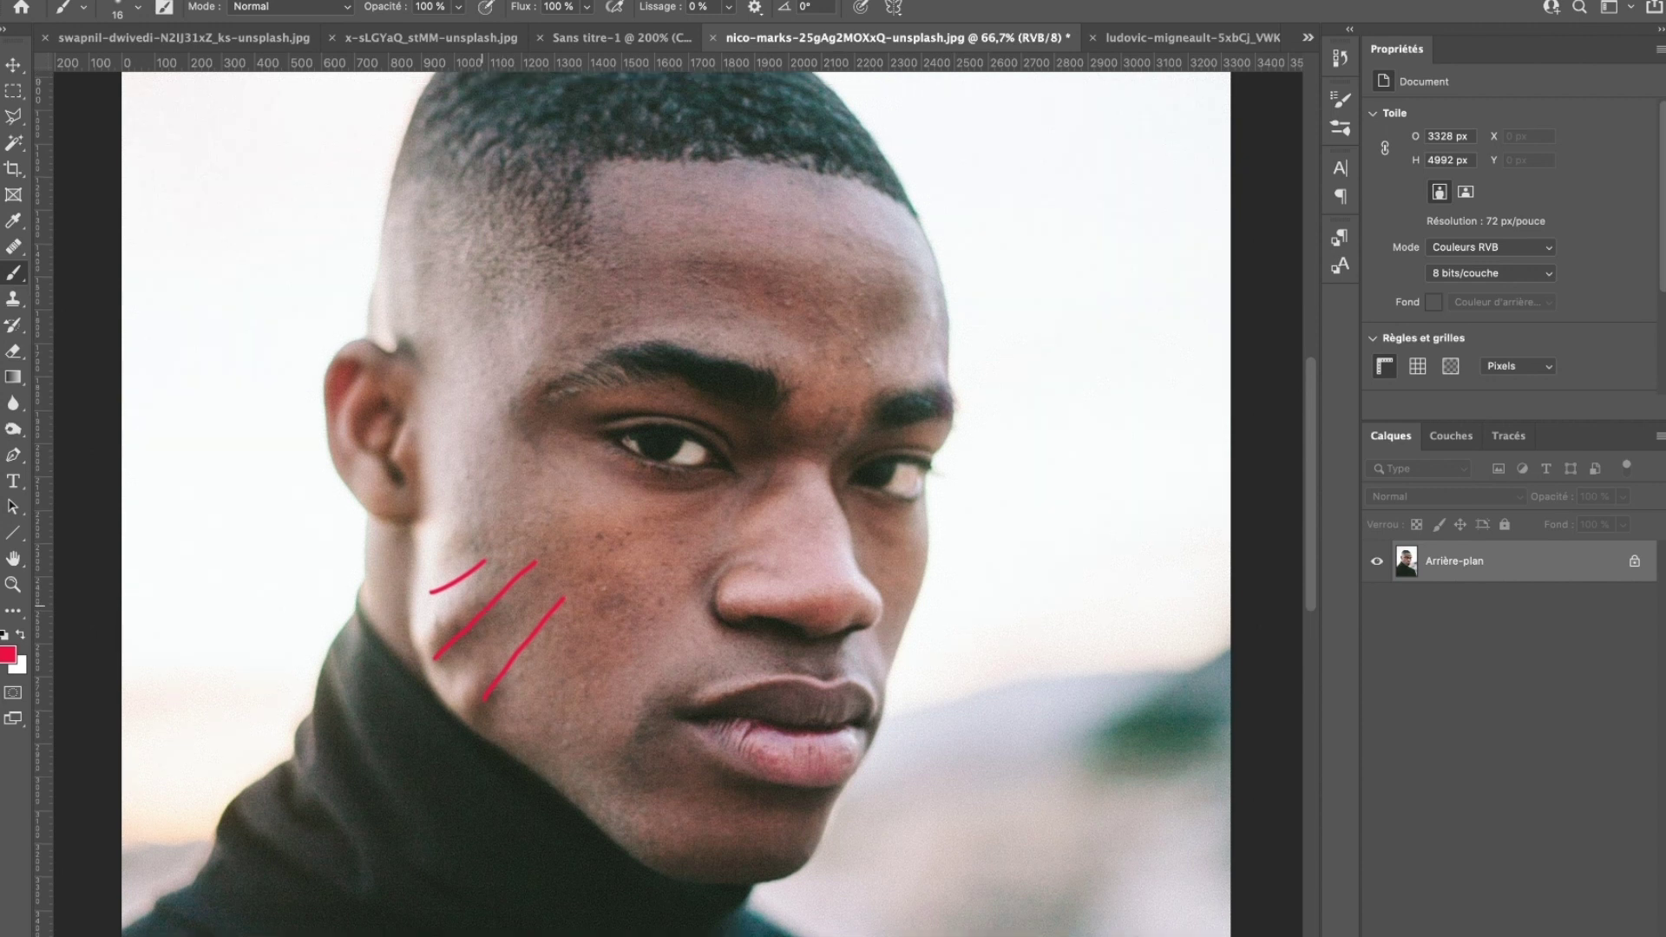
- Switch to the grey-shirted man's portrait and brush red lines along his raised eyebrow and up the forehead's side to the hairline
click(621, 37)
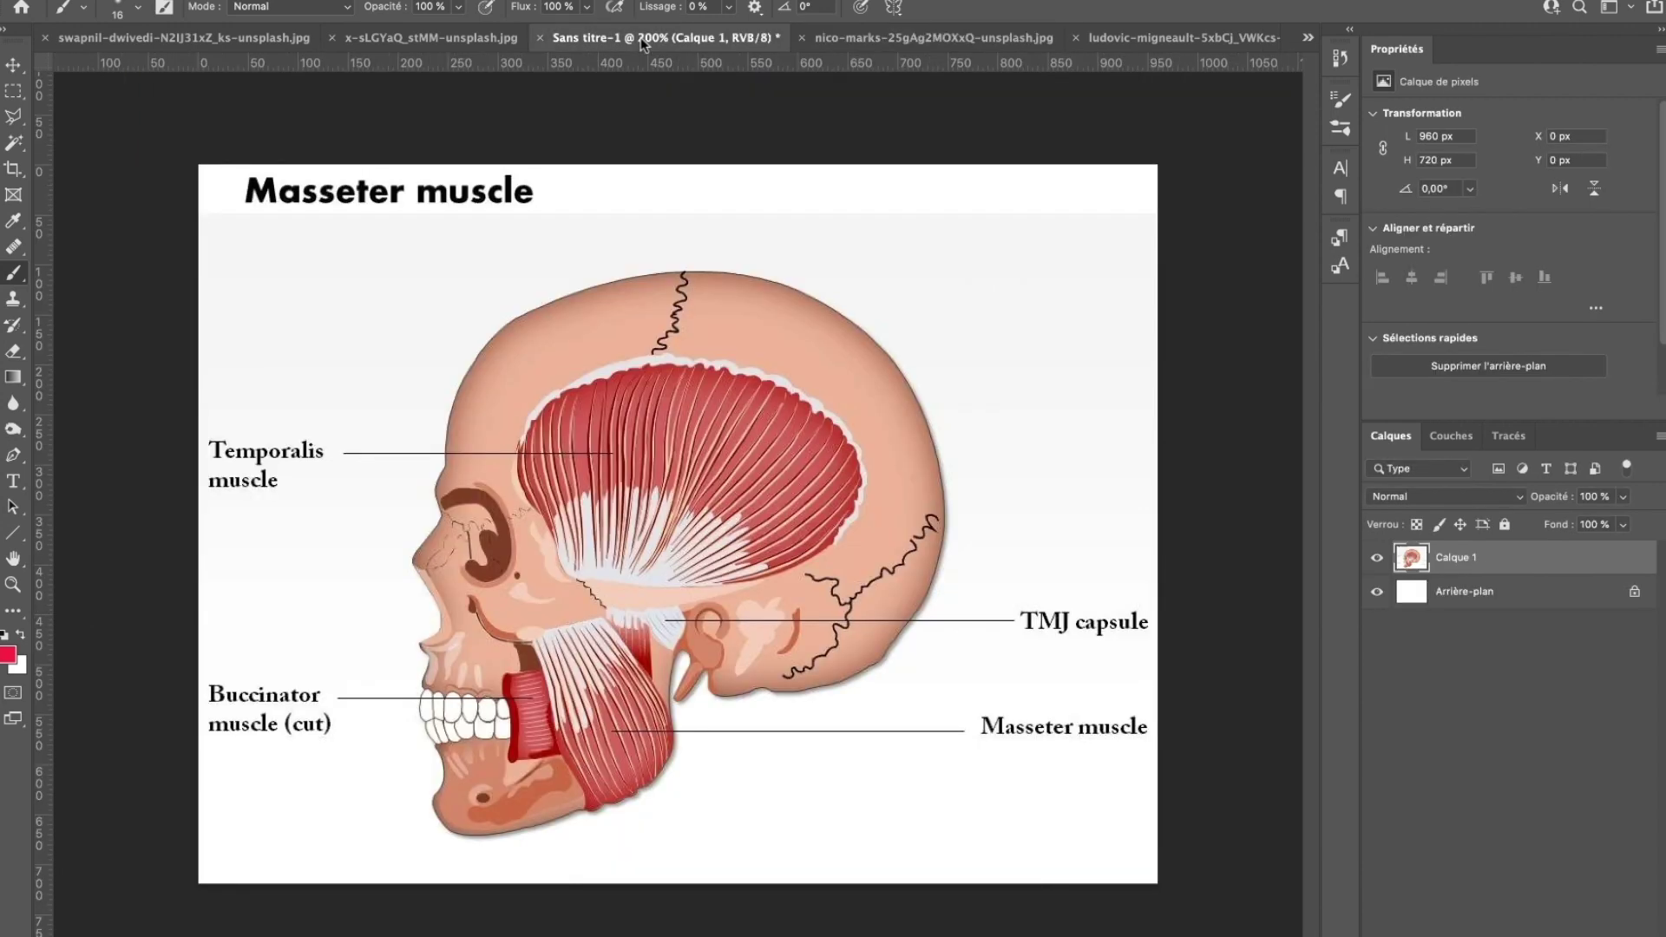
click(466, 37)
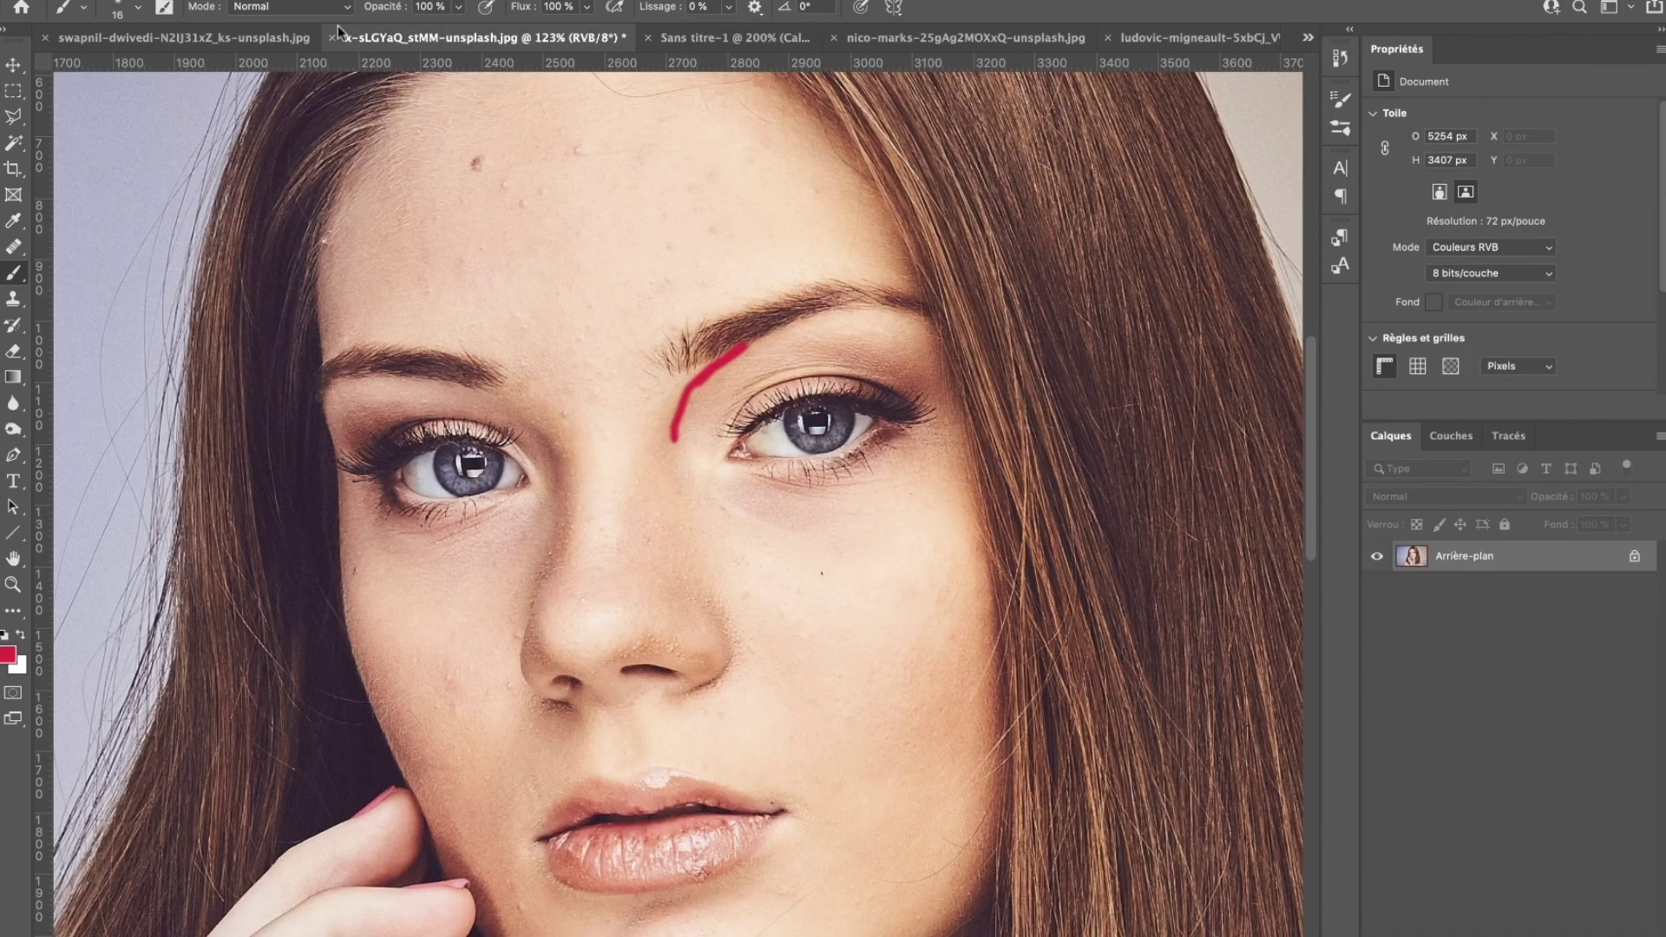
click(260, 37)
click(1167, 39)
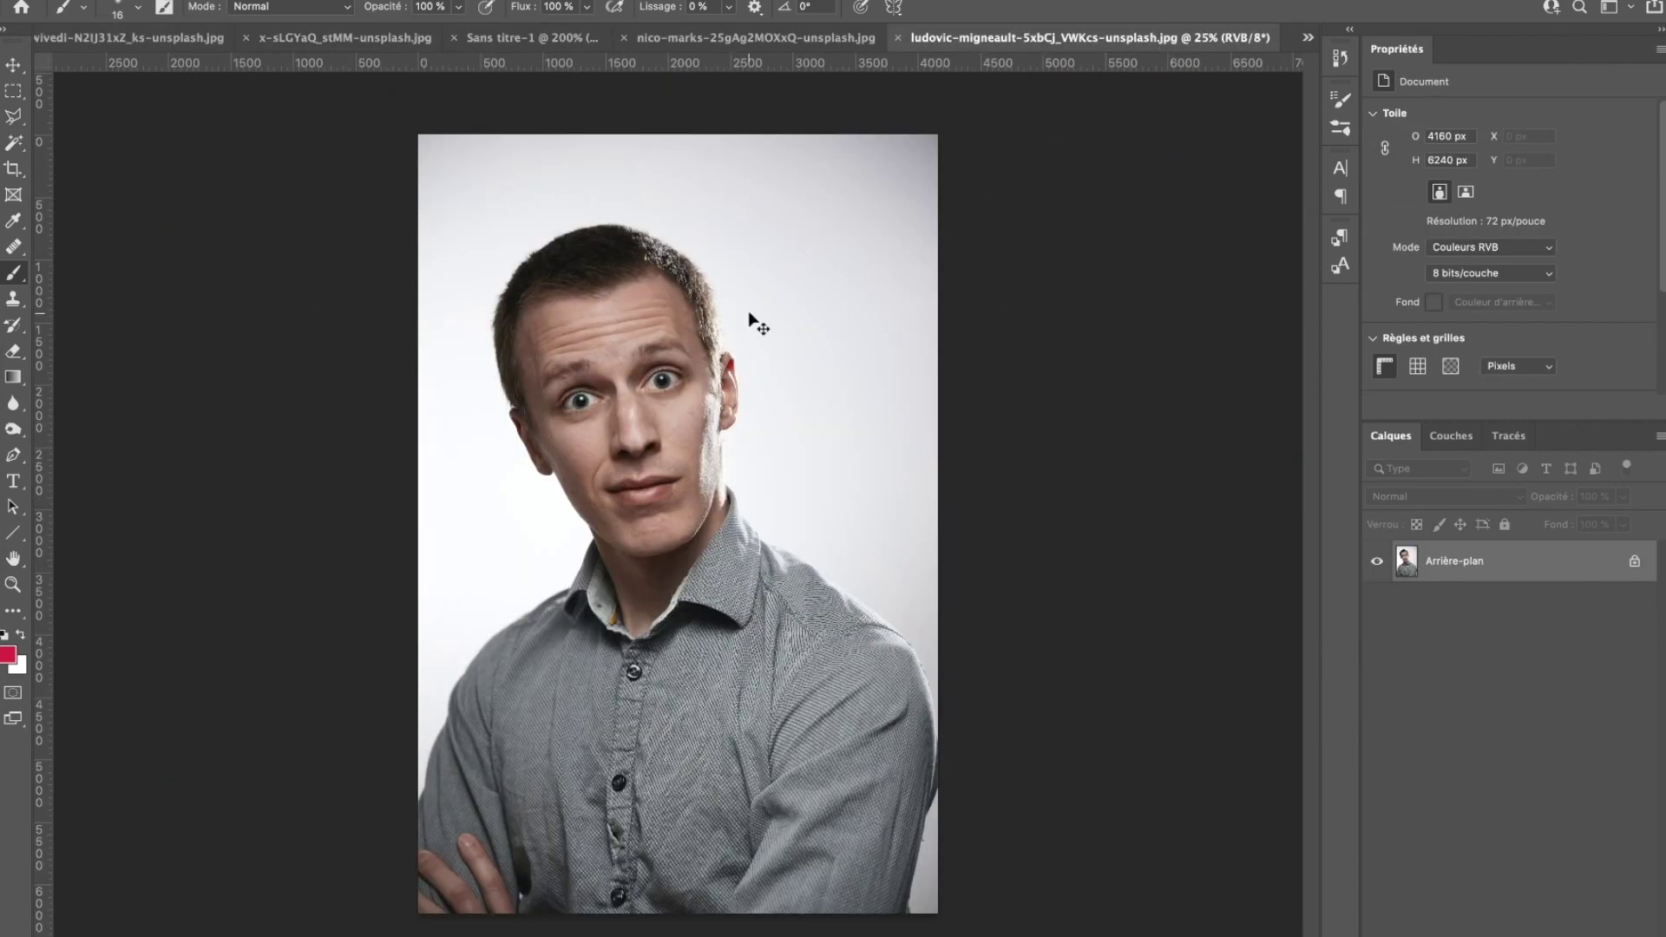
key(super+plus)
key(super+plus)
key(super+plus)
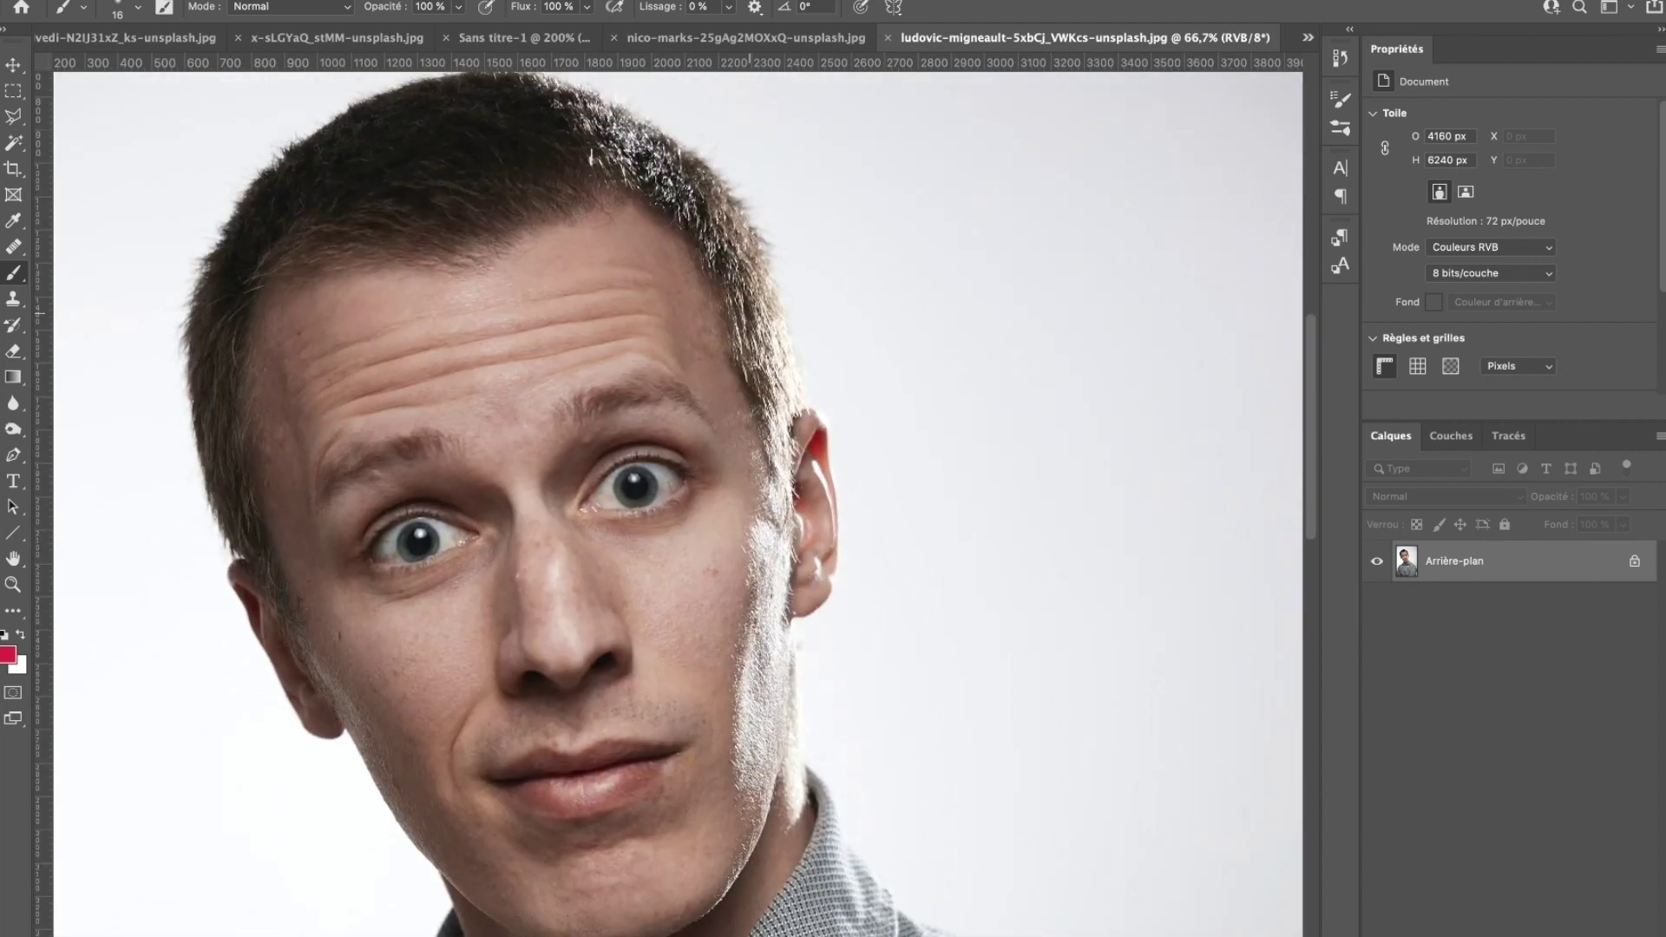
key(super+plus)
mouse_move(670, 353)
mouse_down()
mouse_move(672, 281)
mouse_move(711, 159)
mouse_up()
drag(635, 303, 675, 156)
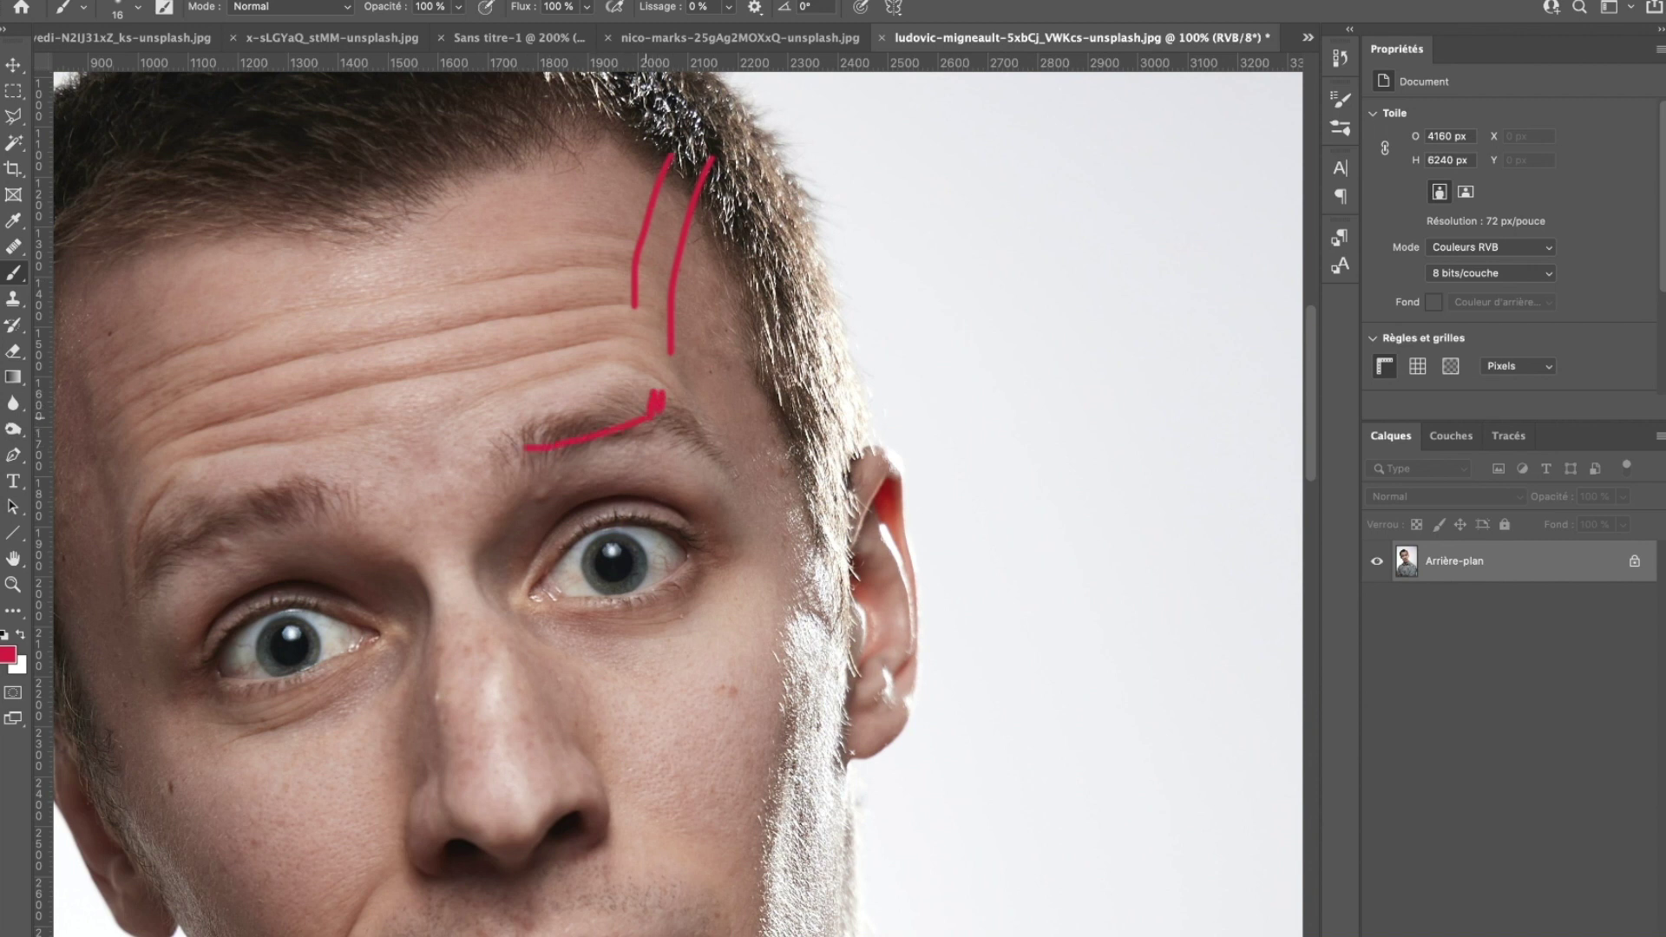
drag(657, 395, 664, 316)
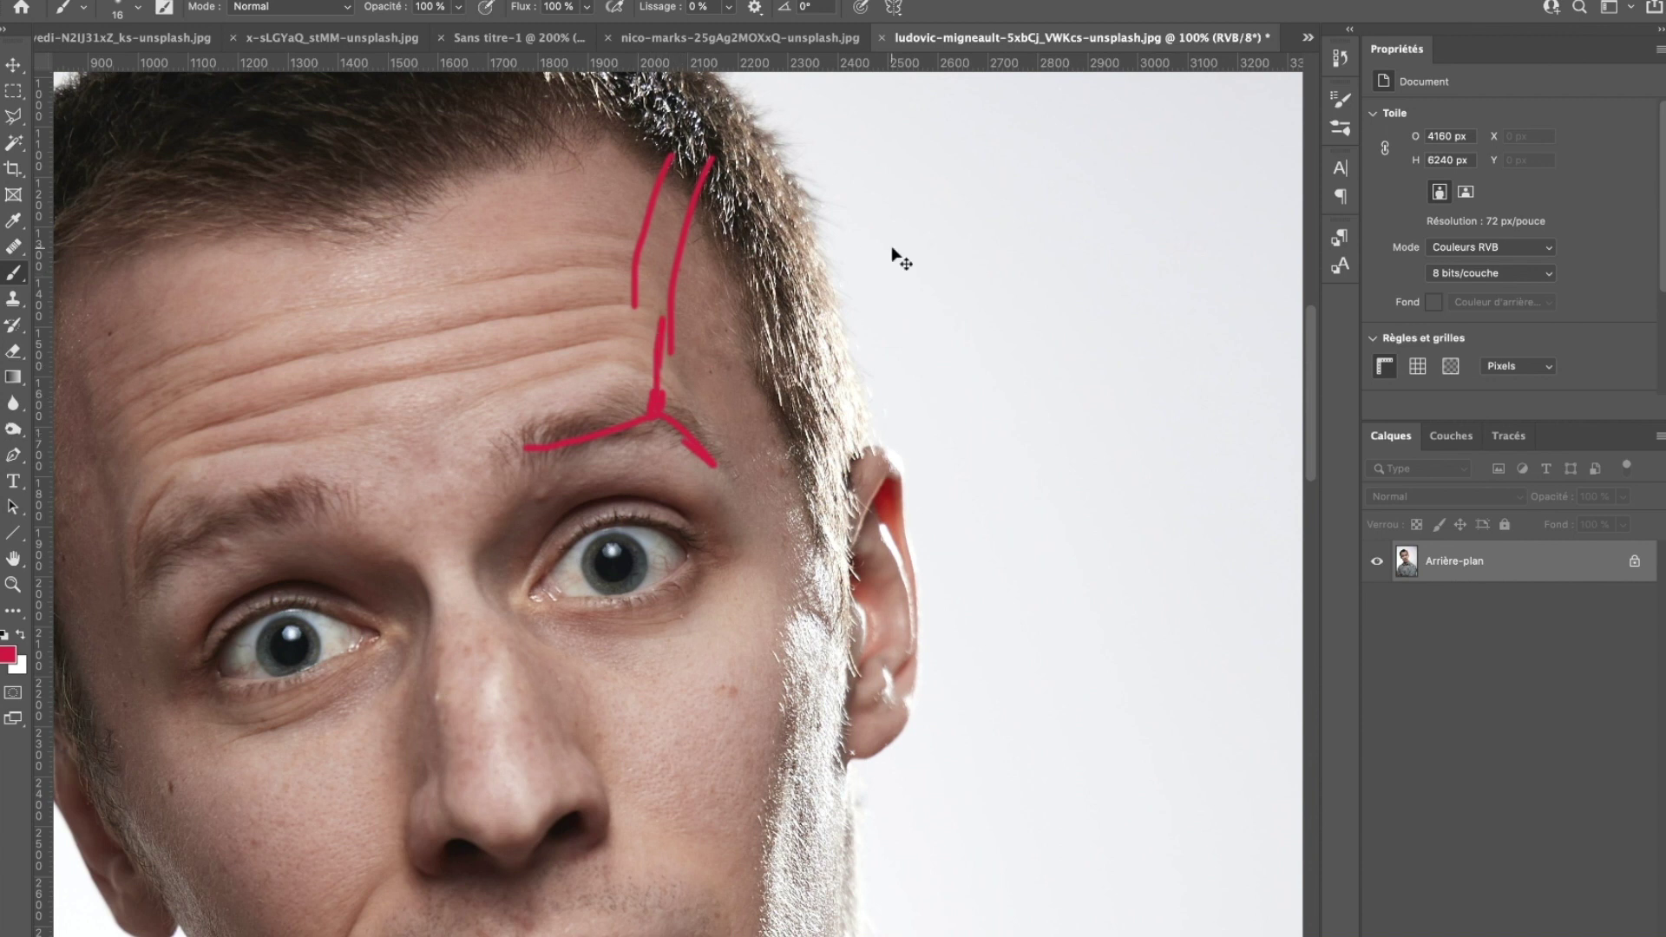
- Hatch the gap between the two red forehead lines and brush a short angled line across the bridge of the nose
drag(891, 247, 970, 298)
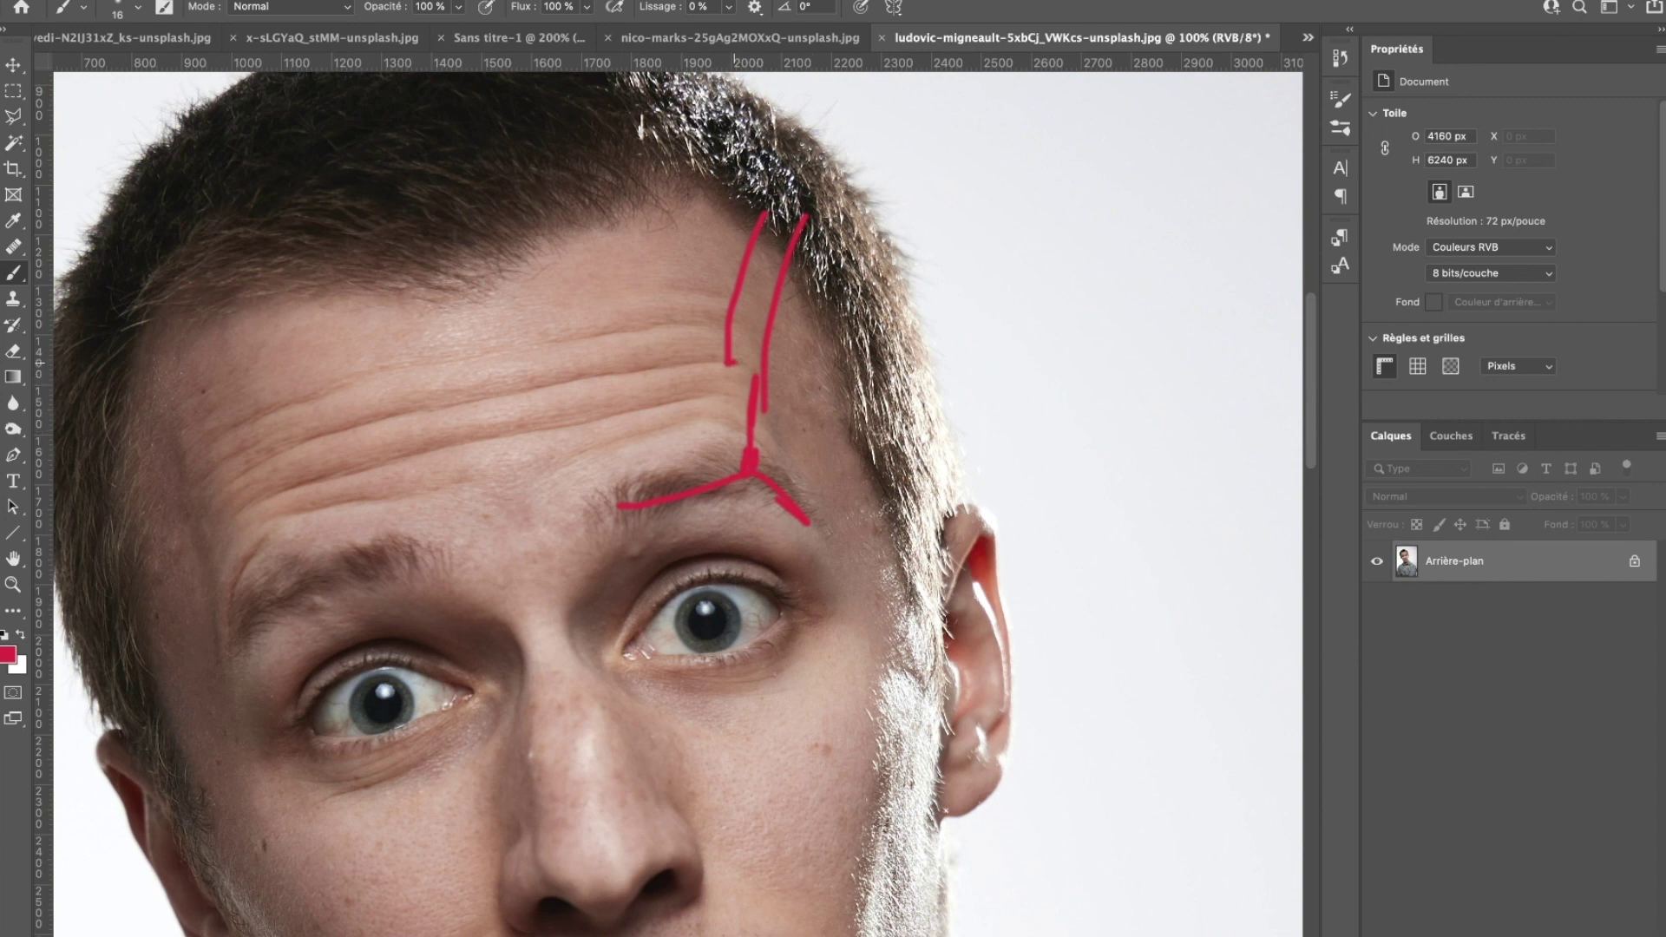
drag(737, 347, 762, 300)
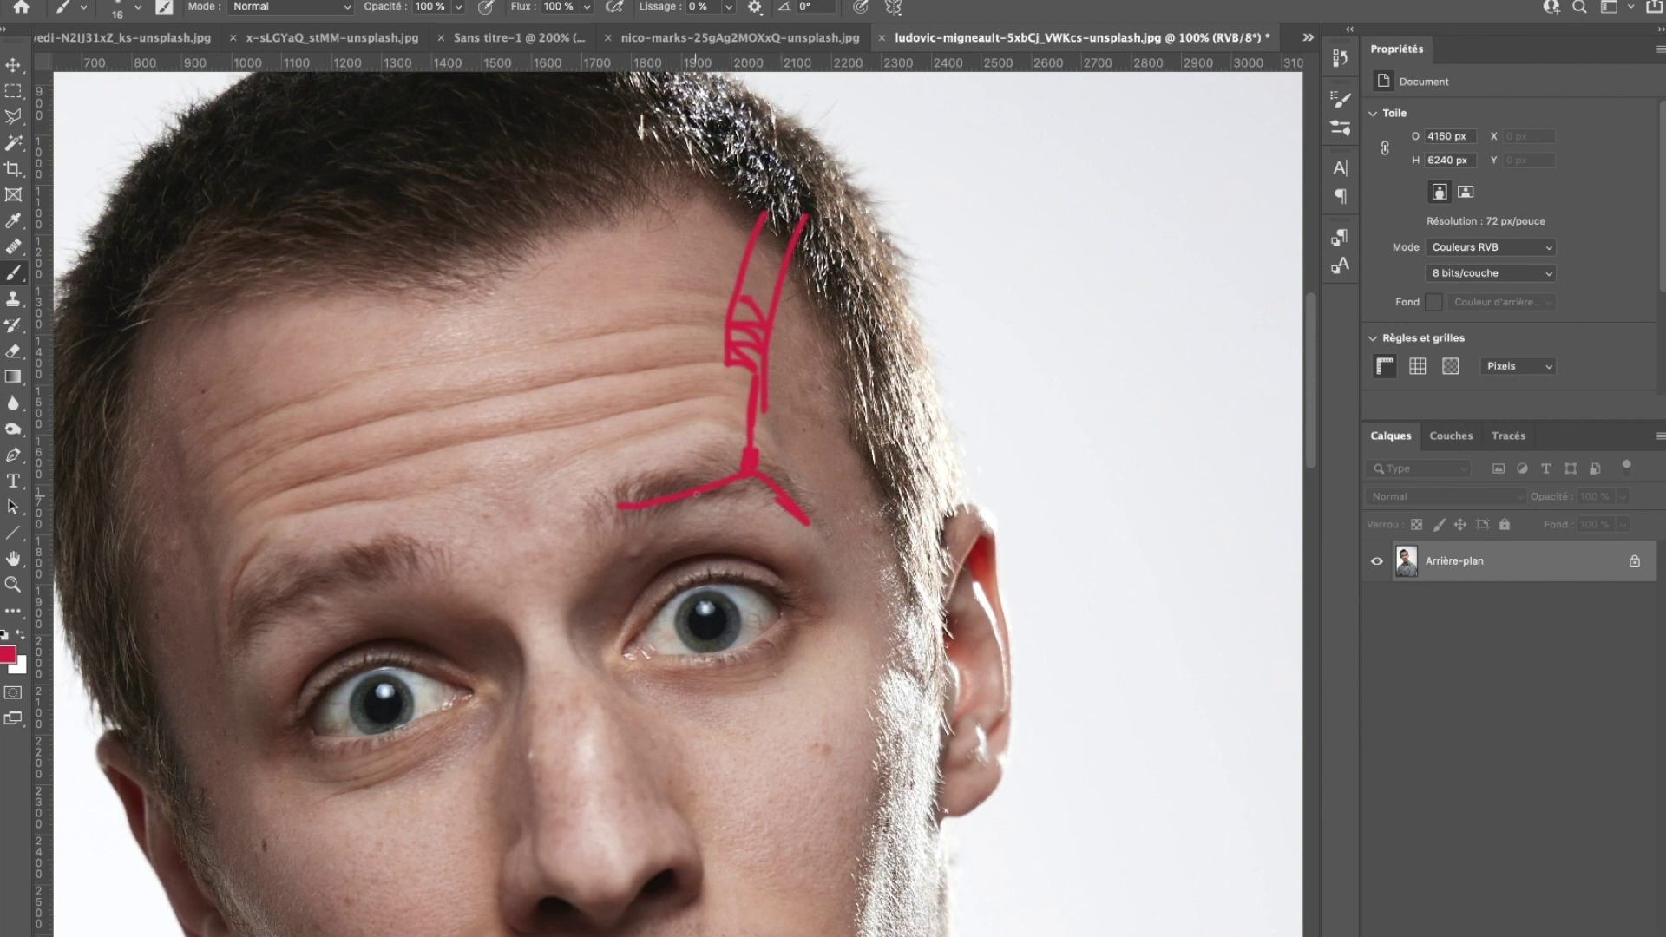
scroll(697, 494, down, 3)
scroll(605, 720, up, 3)
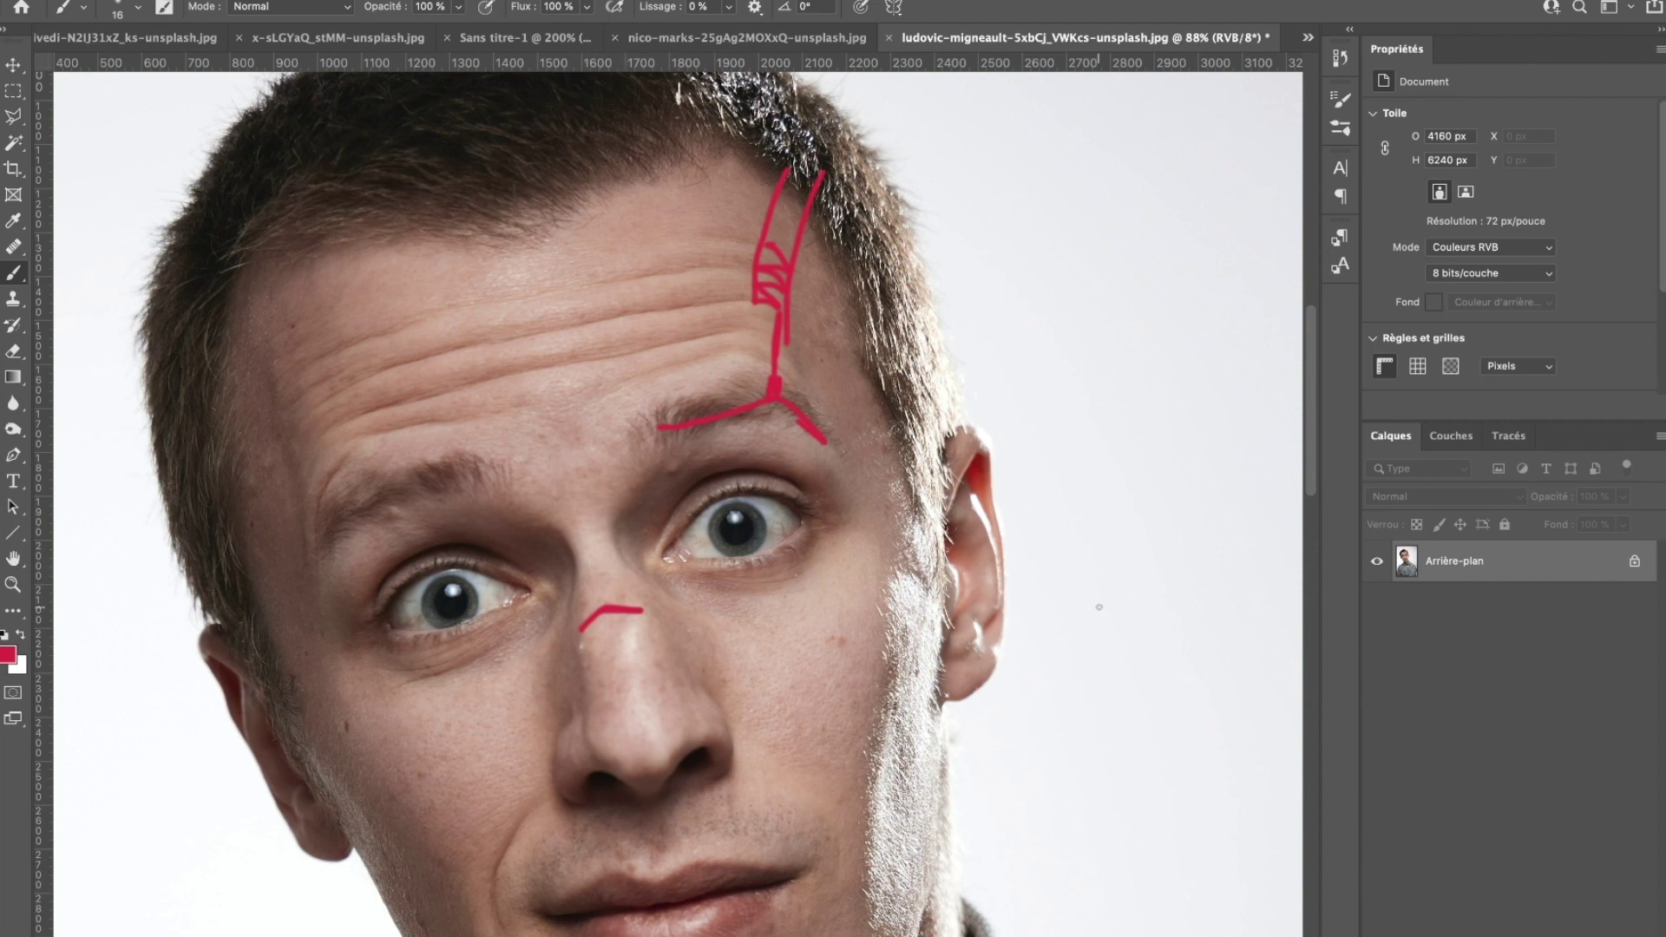
scroll(1099, 607, down, 2)
scroll(1098, 607, up, 1)
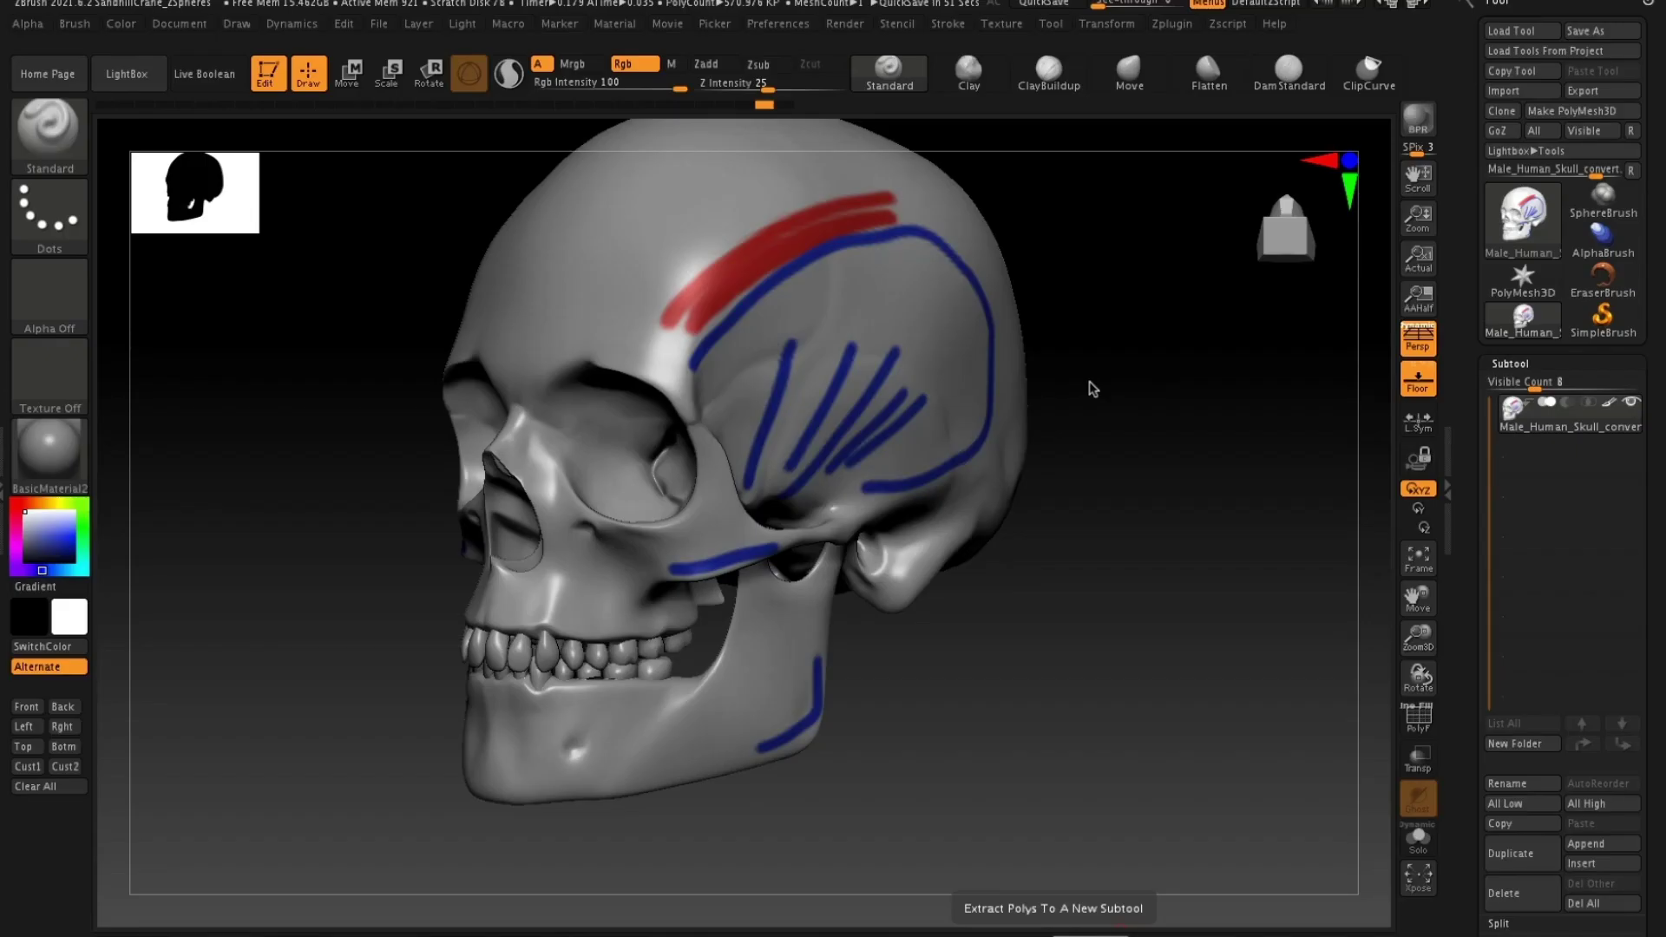
- Switch to ZBrush, pick a light green and paint over the cheekbone and zygomatic arch back to the jaw joint
drag(1087, 379, 1070, 446)
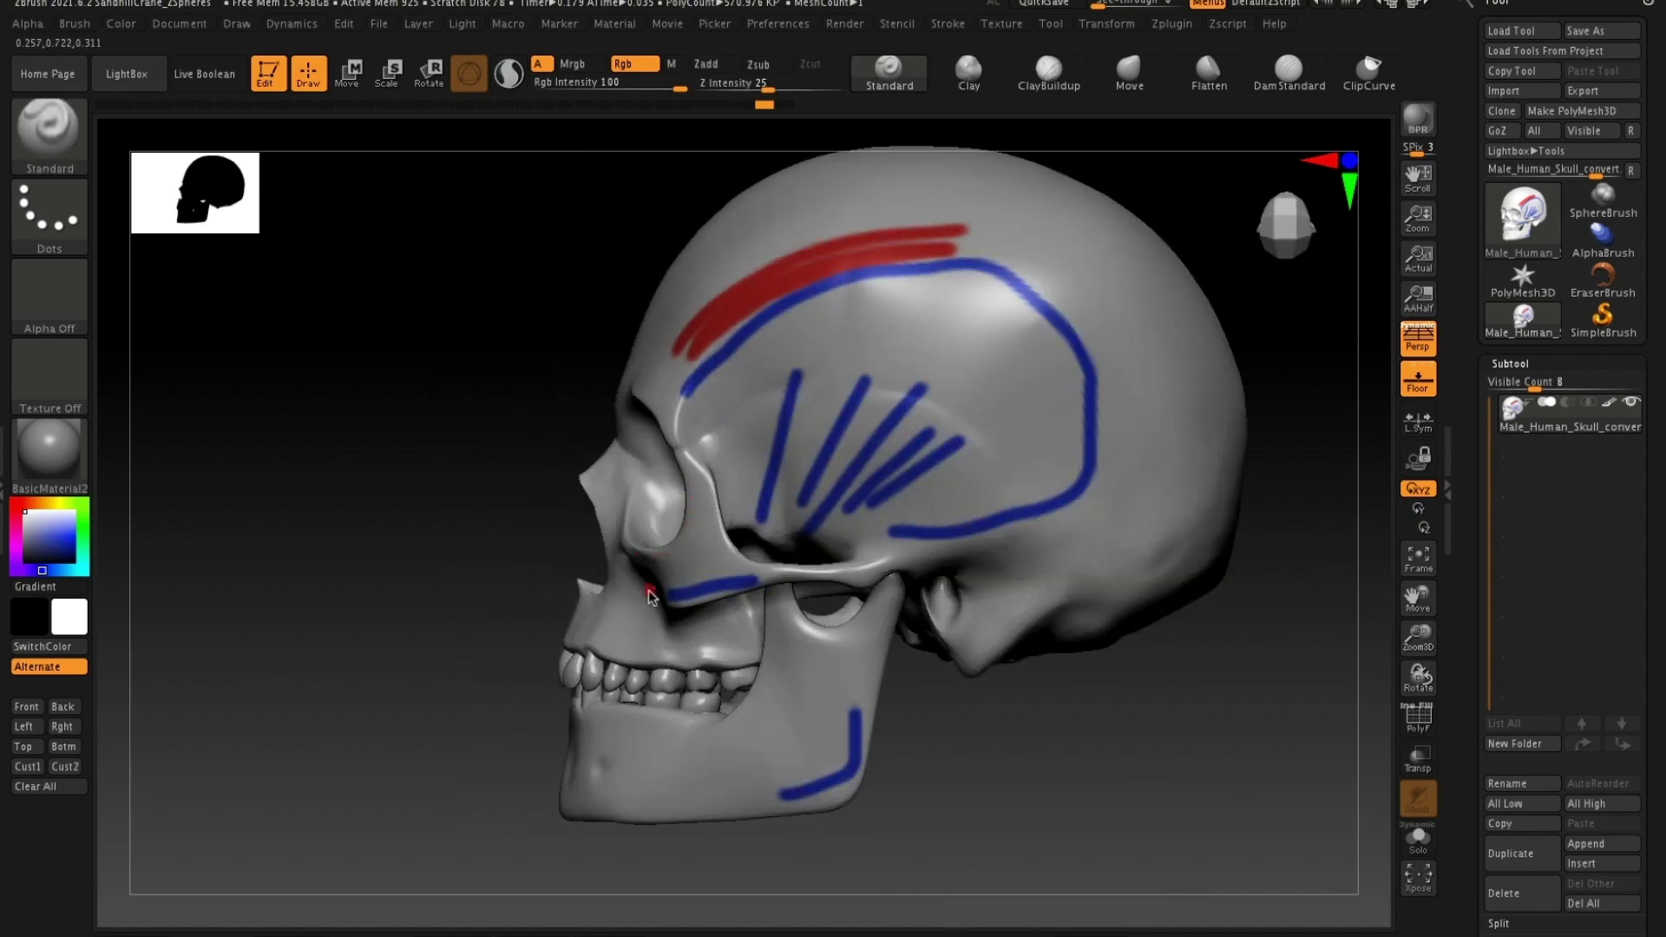
drag(69, 510, 72, 530)
drag(327, 550, 376, 551)
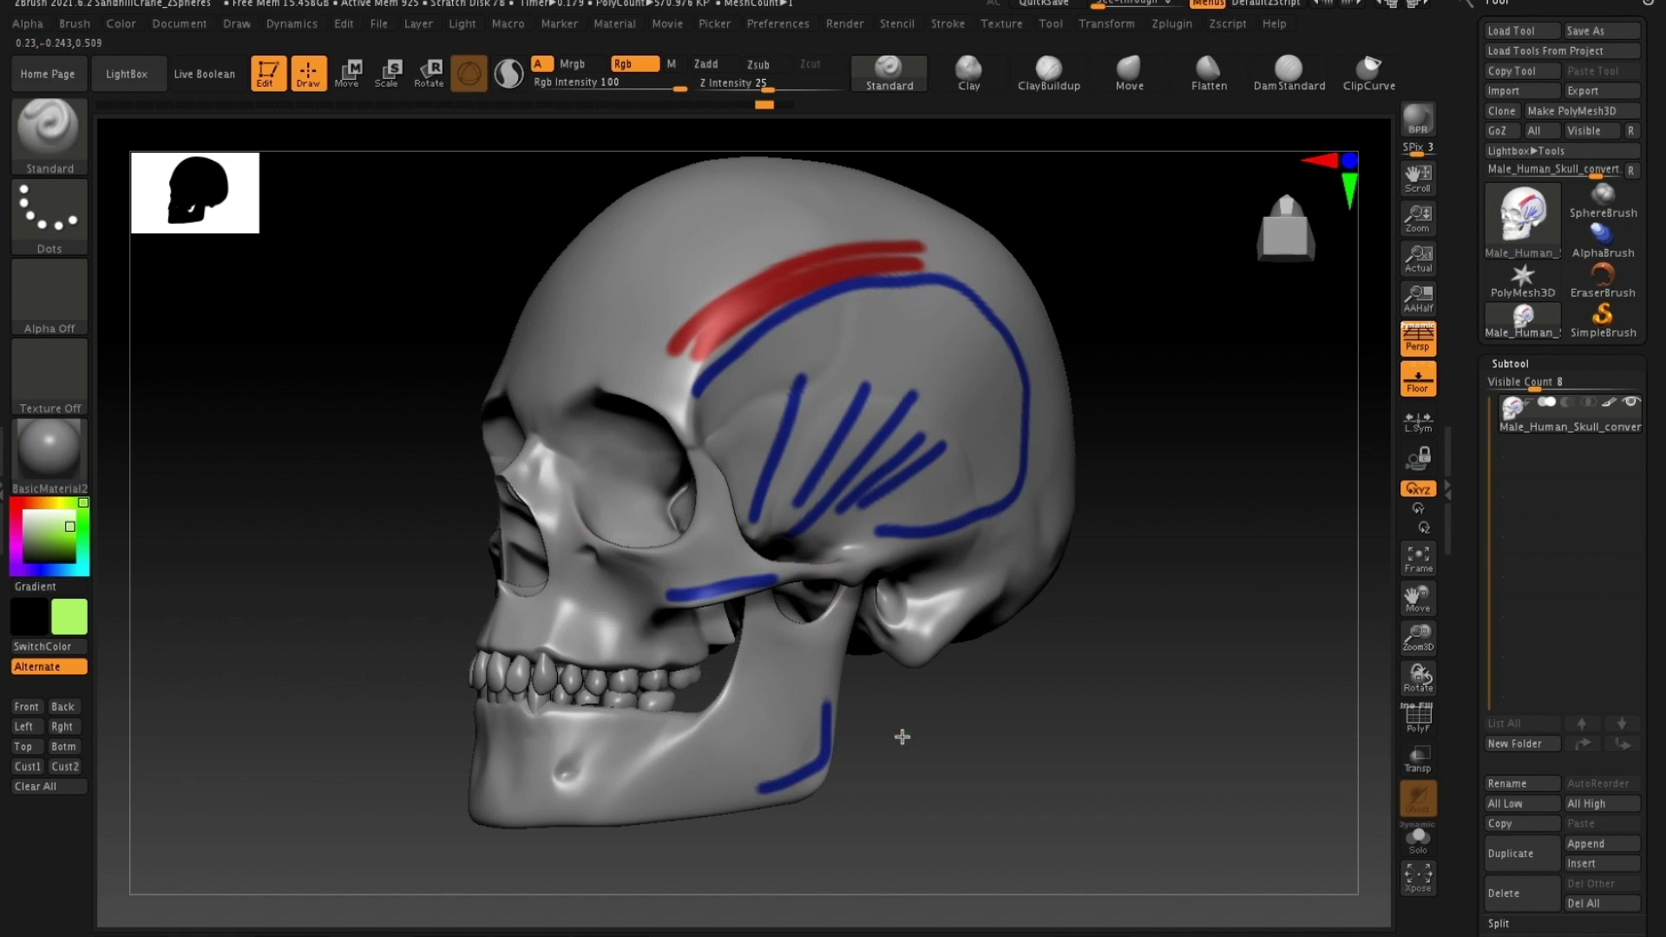
drag(904, 737, 715, 560)
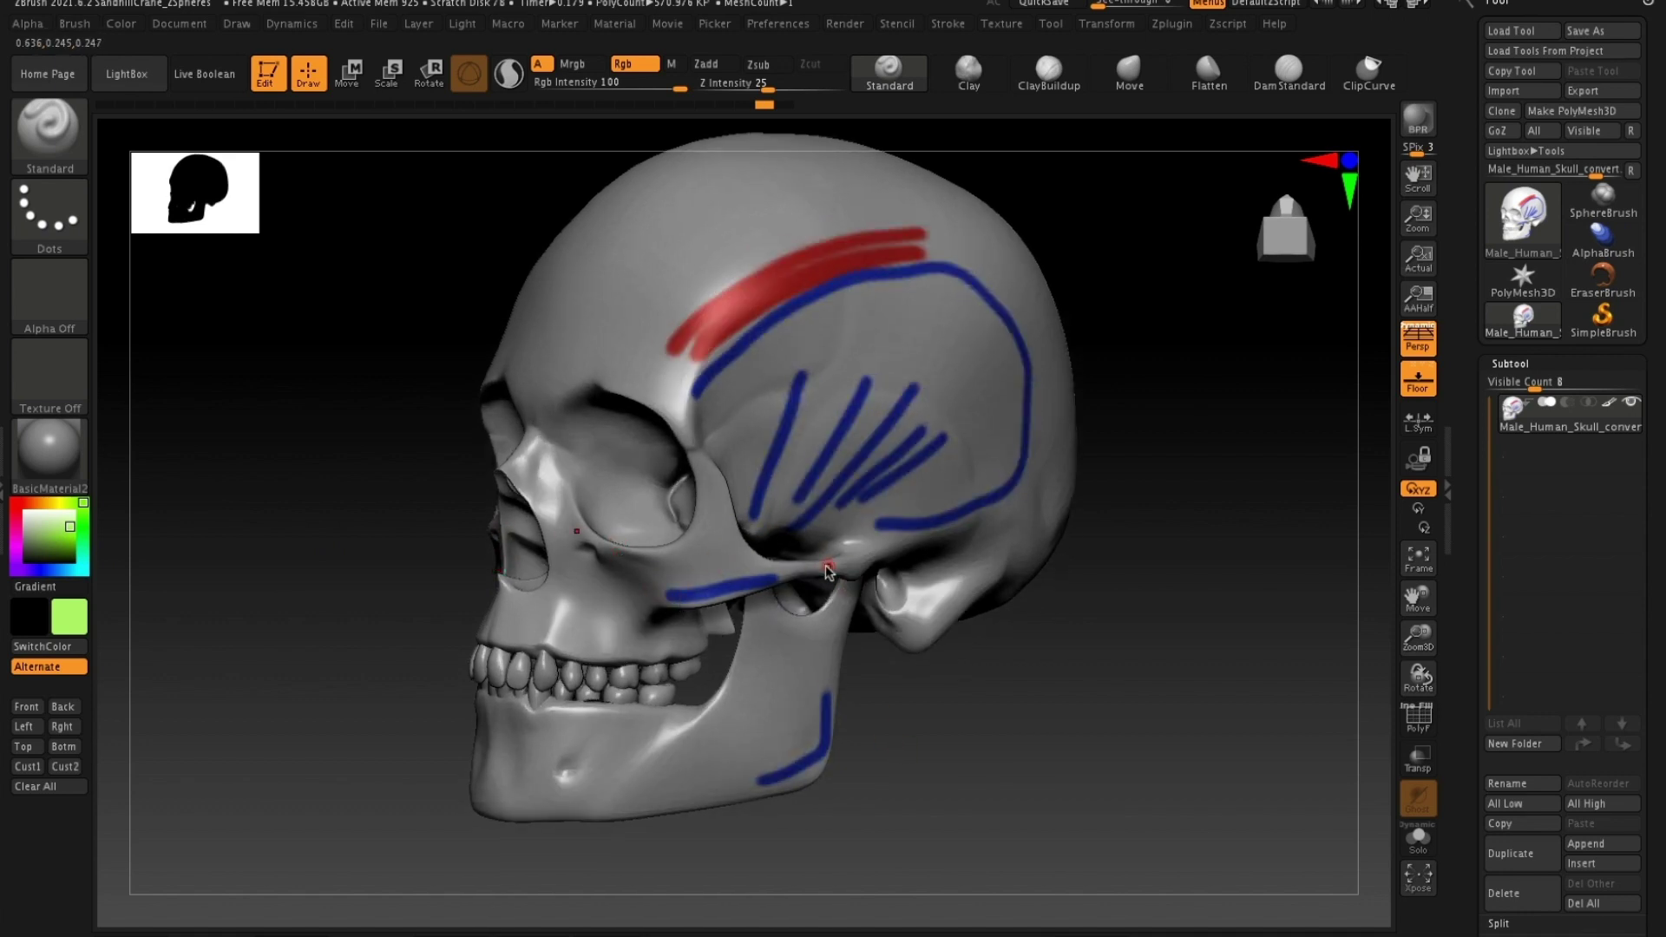
drag(893, 684, 893, 773)
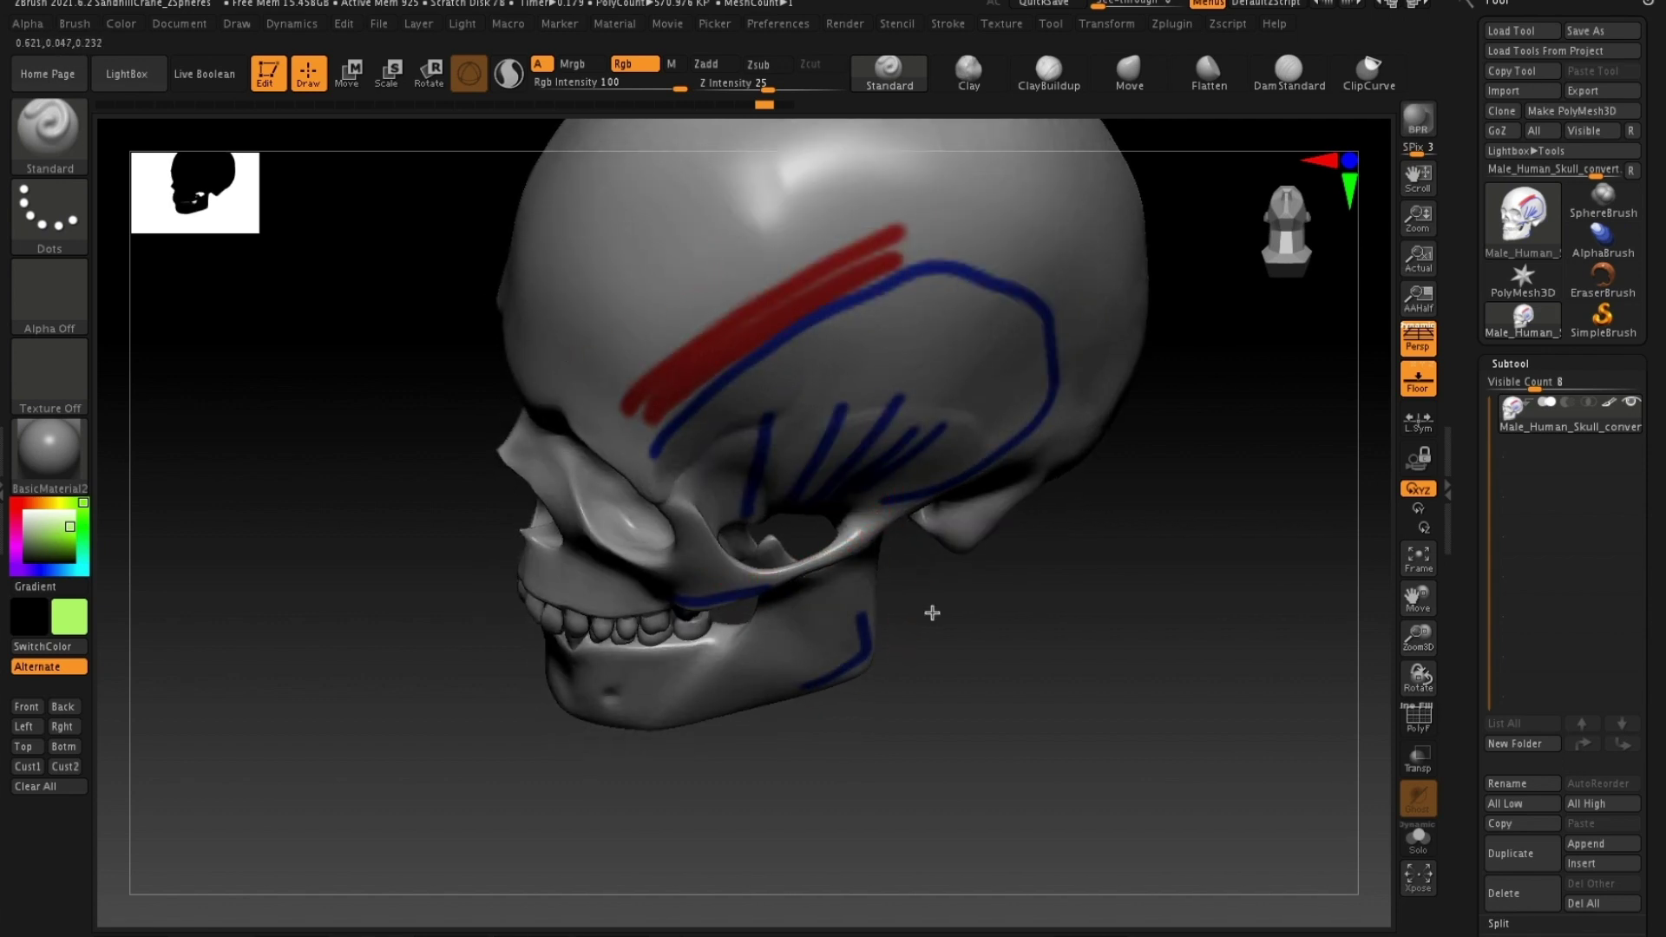
drag(930, 610, 868, 599)
drag(922, 690, 787, 560)
drag(786, 636, 989, 662)
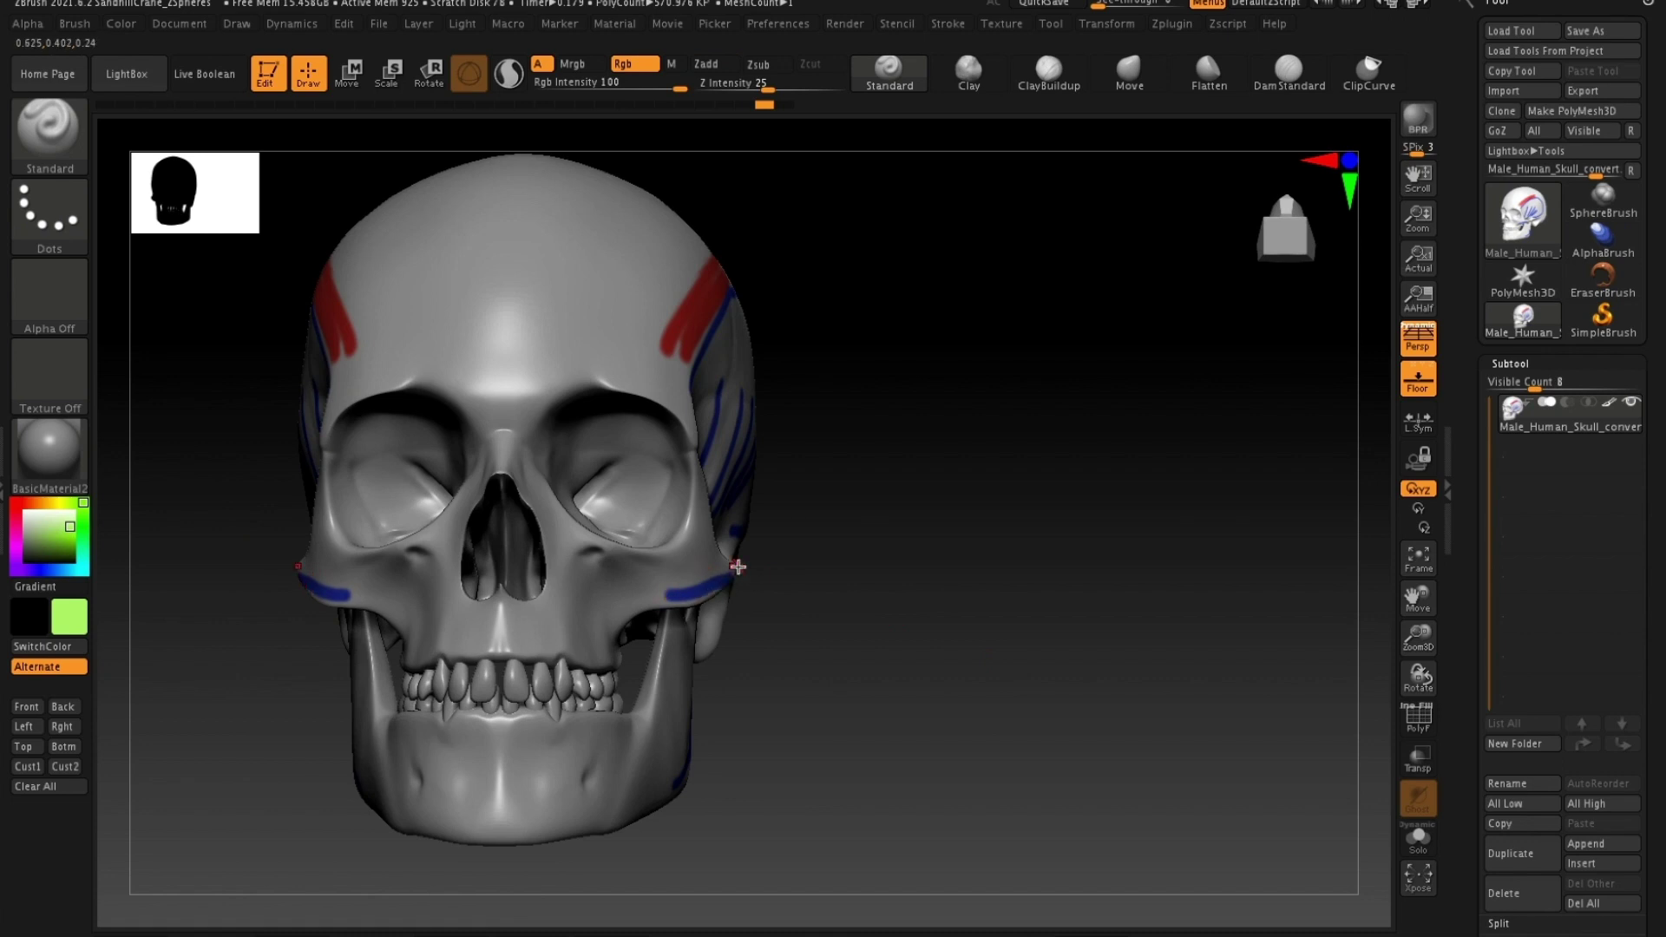
drag(826, 612, 813, 613)
mouse_move(661, 581)
mouse_down()
mouse_move(737, 579)
mouse_move(862, 628)
mouse_move(768, 581)
mouse_up()
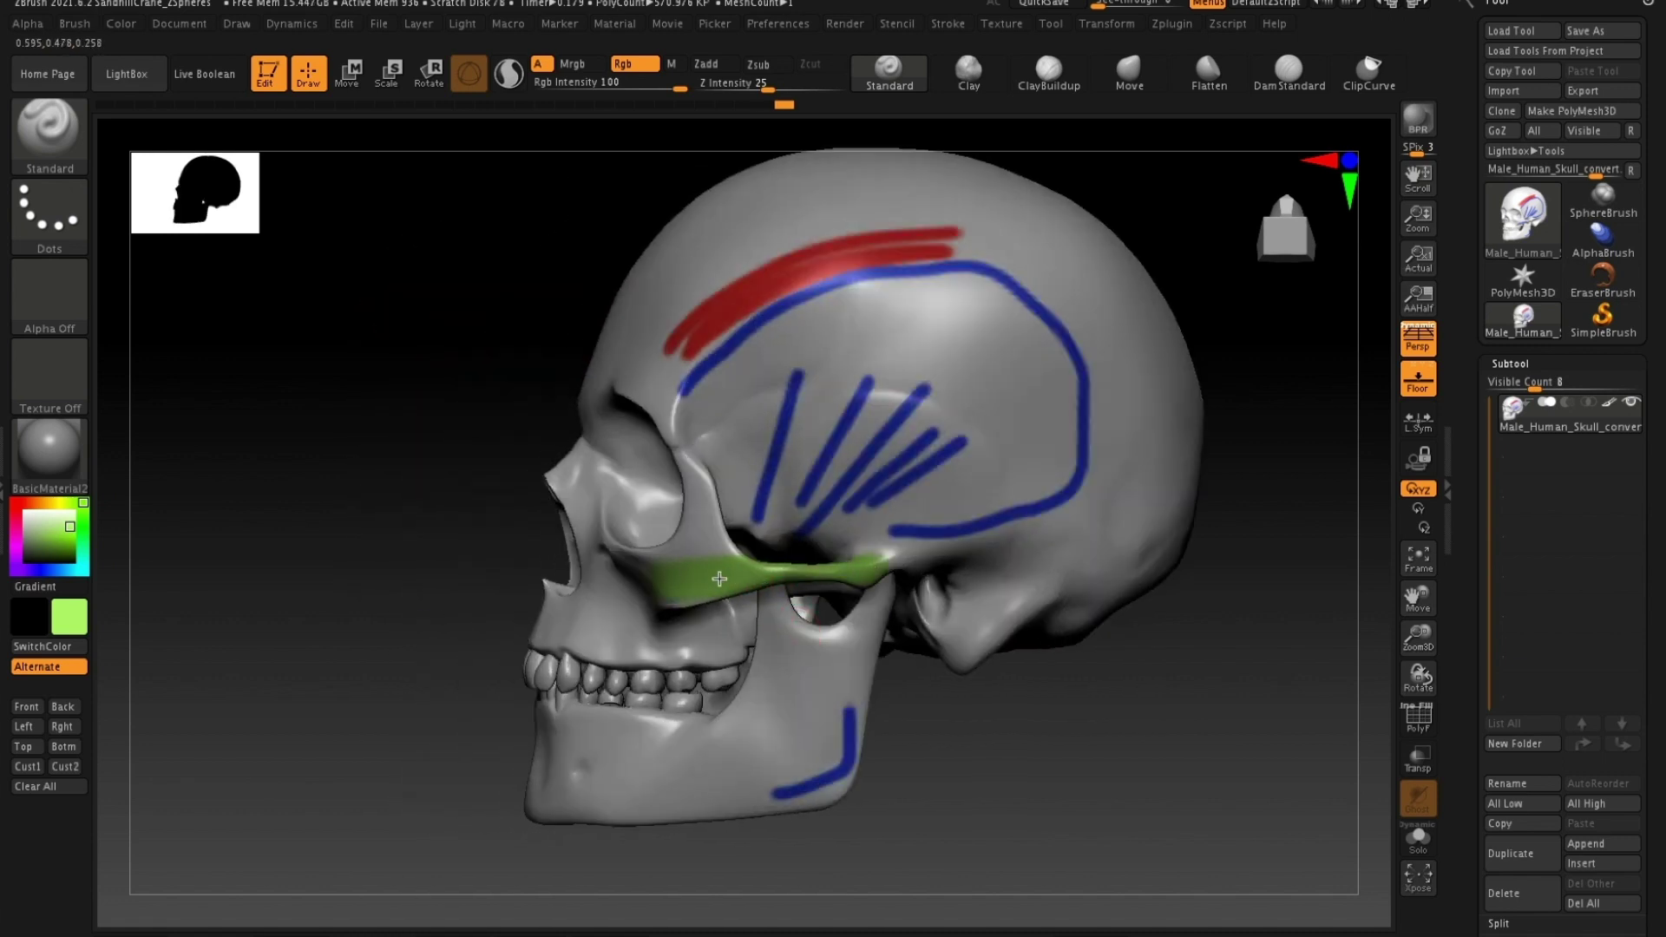
drag(996, 821, 997, 818)
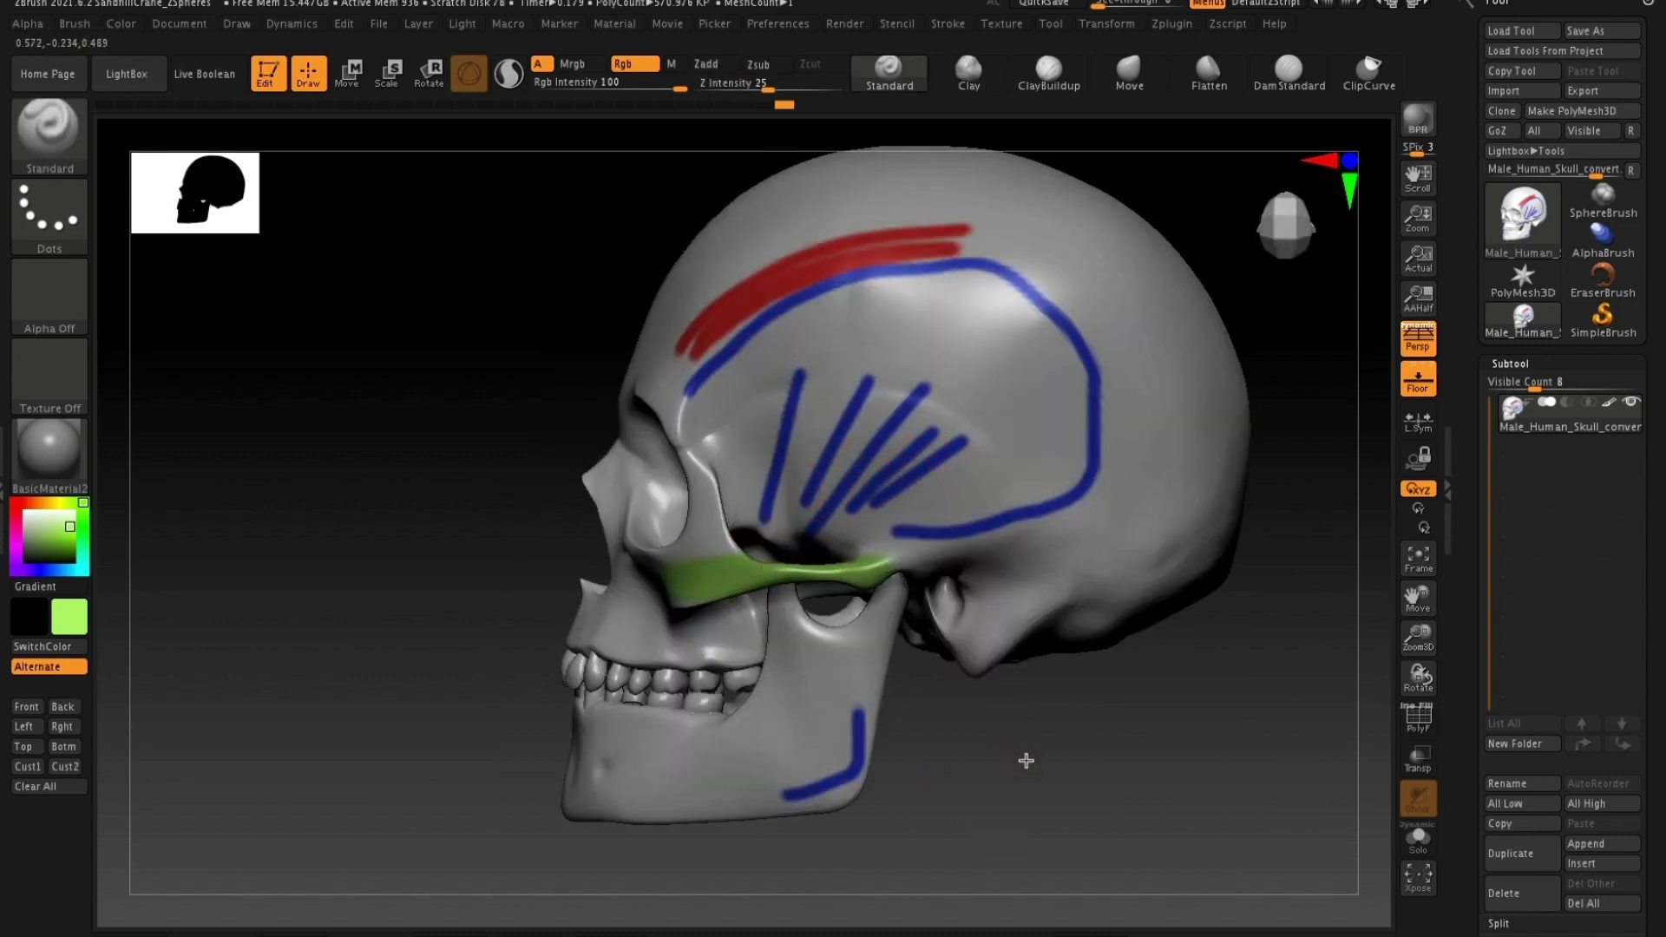
- Extend the green paint from the rear end of the zygomatic arch to above the ear opening
drag(1026, 760, 879, 462)
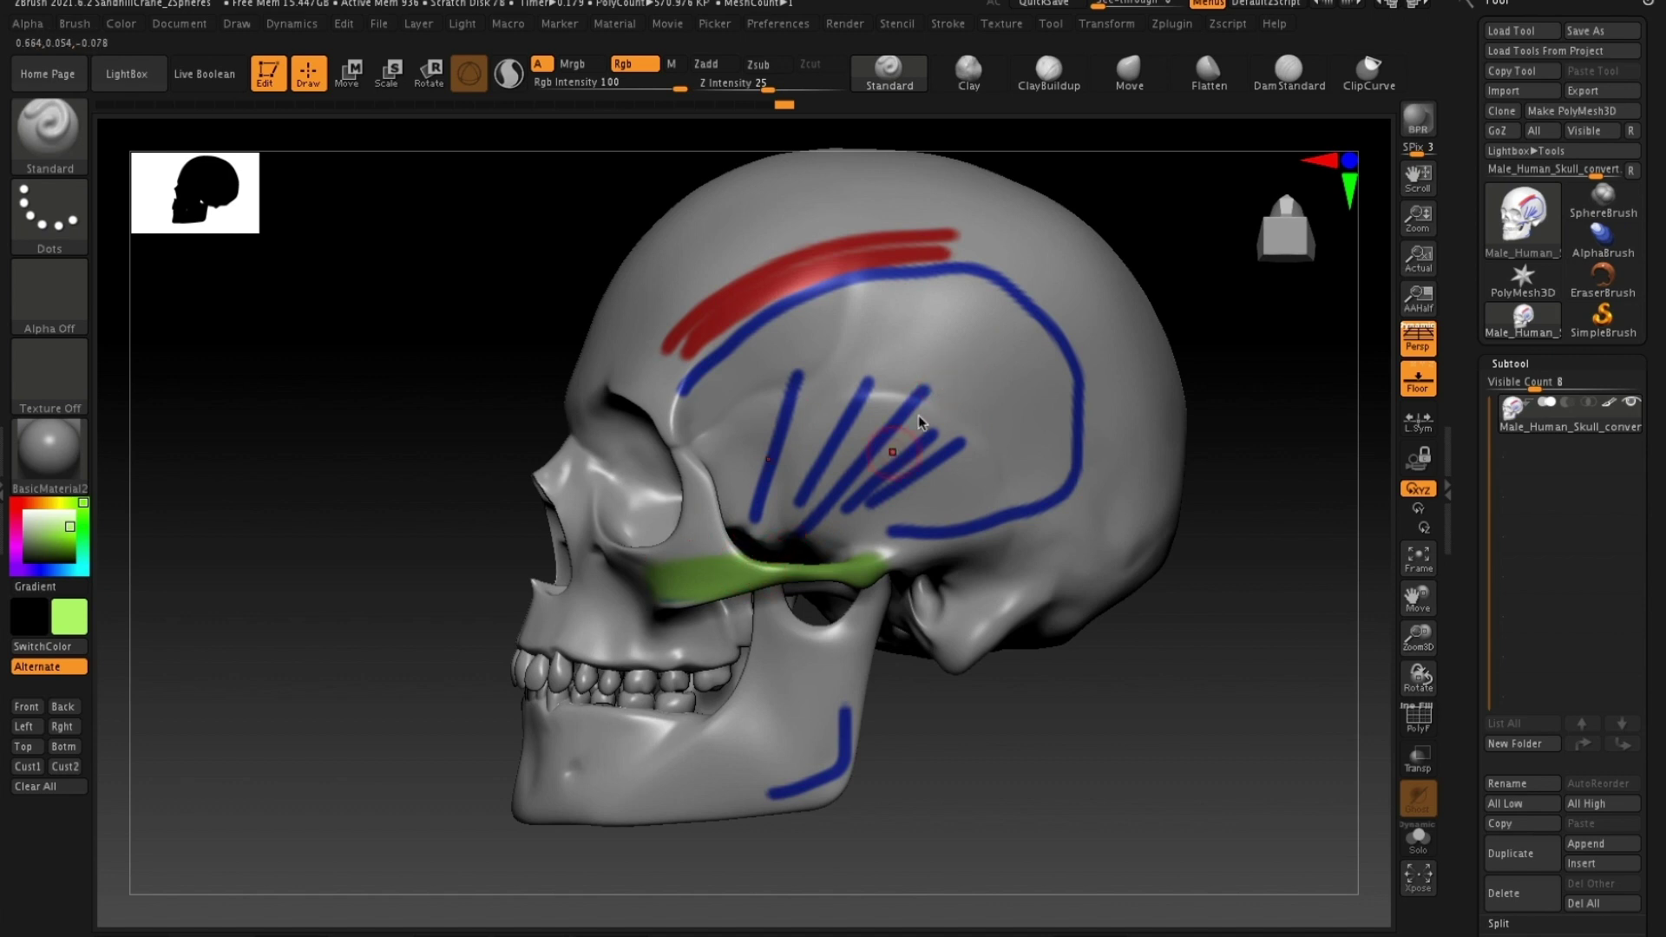
key(shift+d)
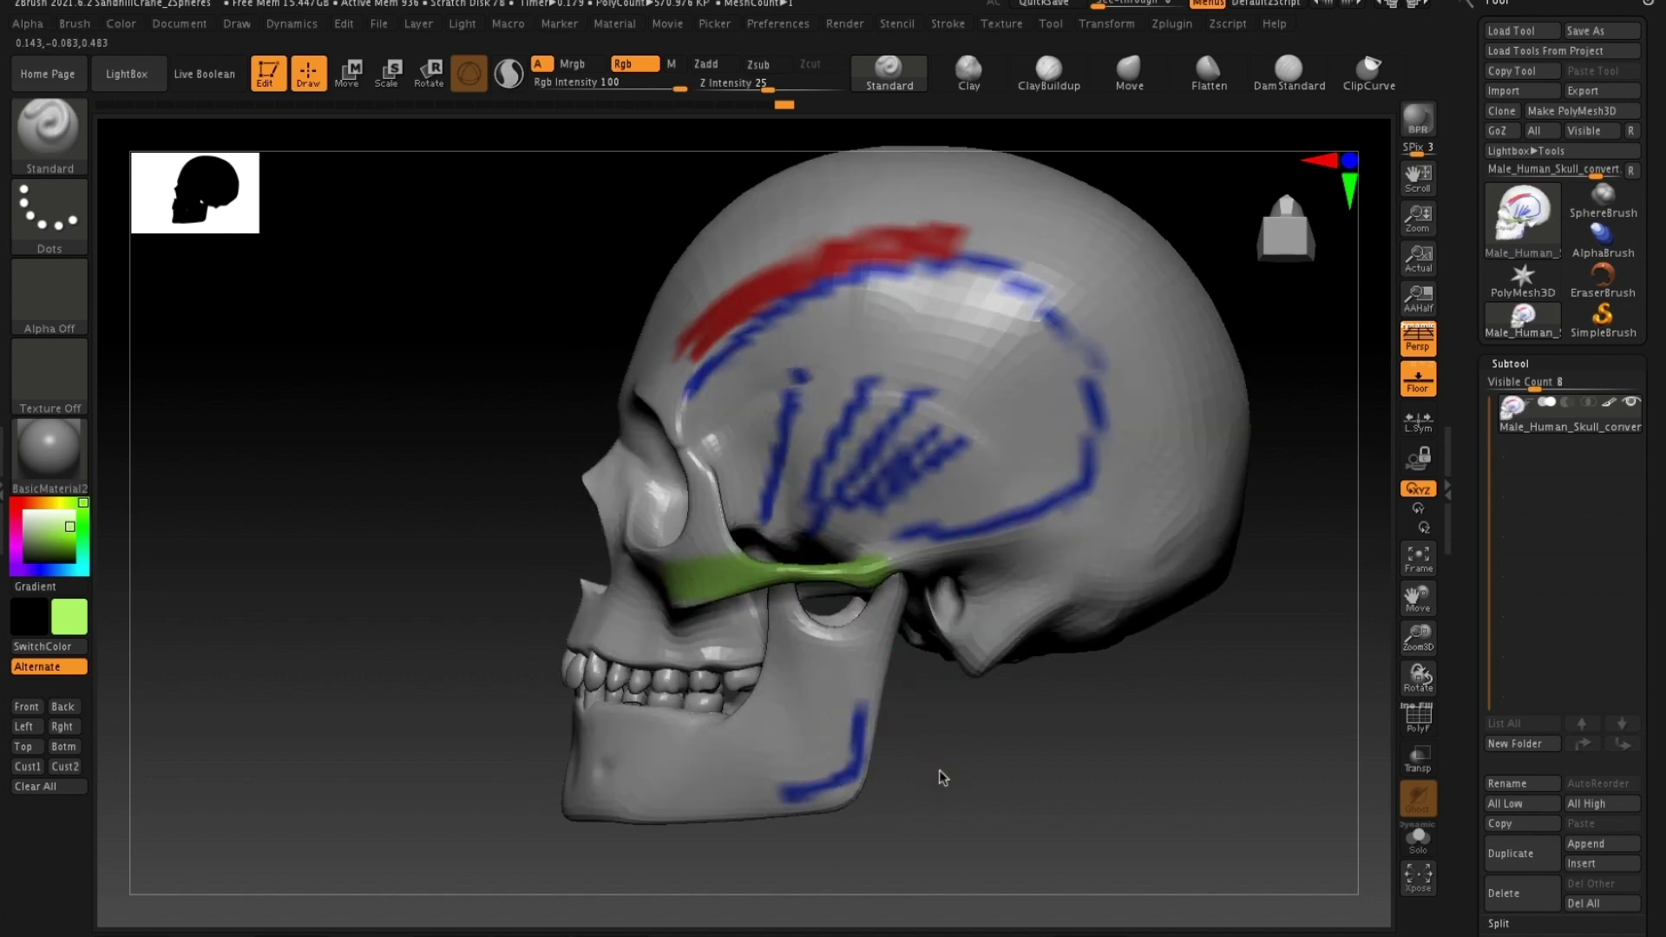
key(d)
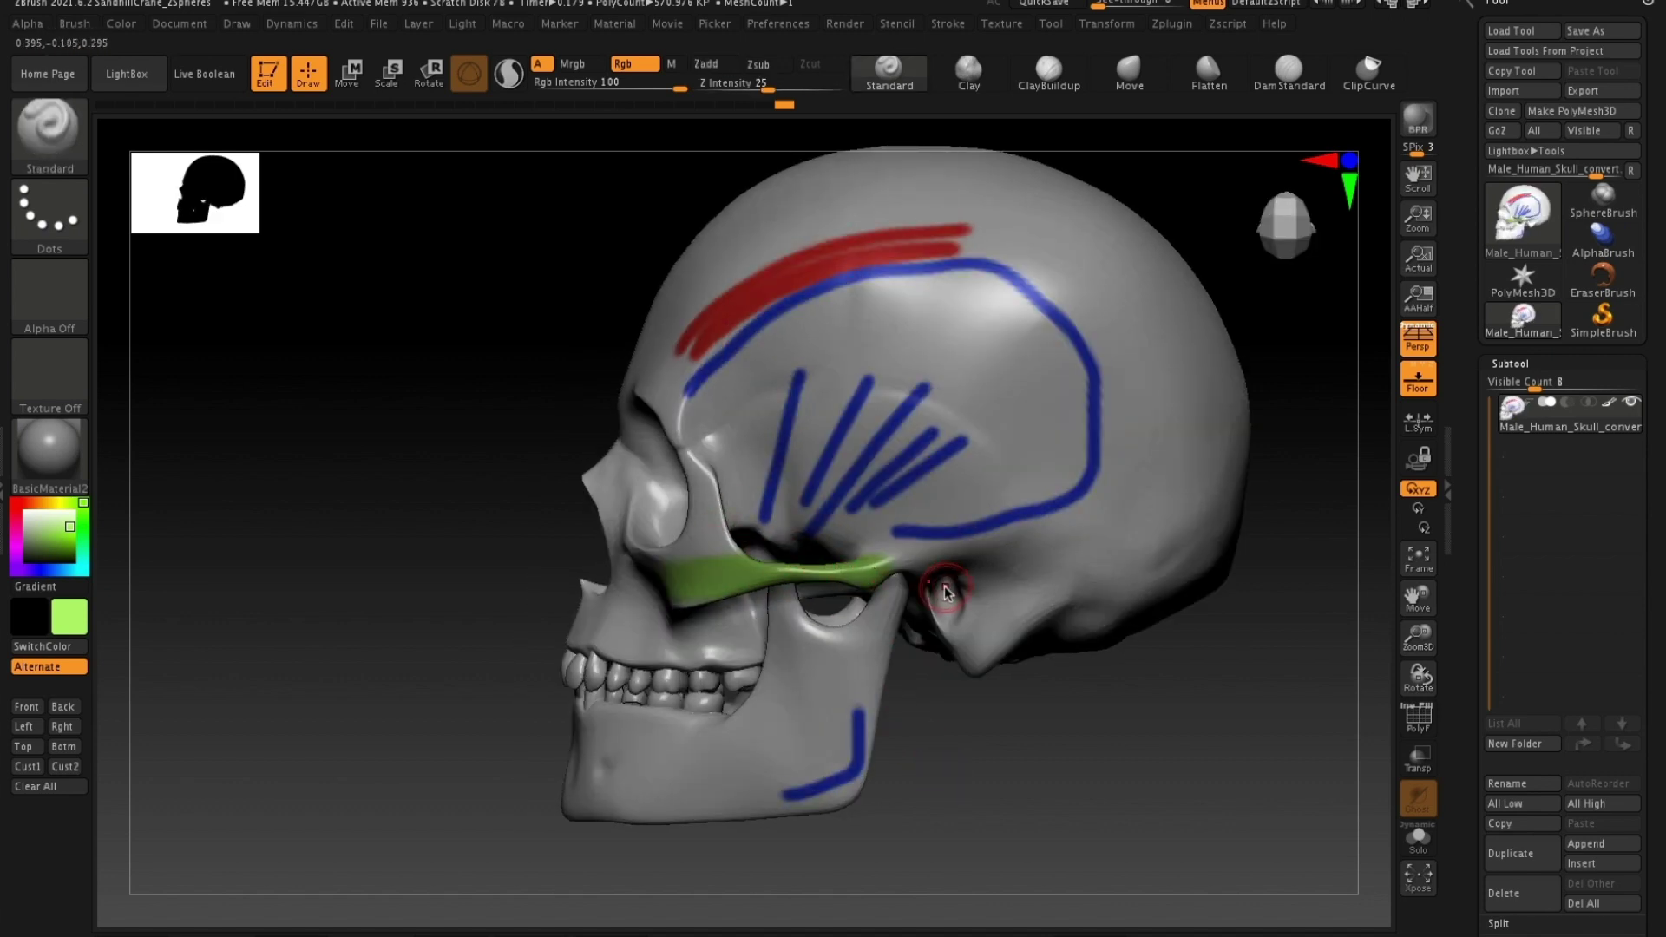
drag(934, 696, 937, 654)
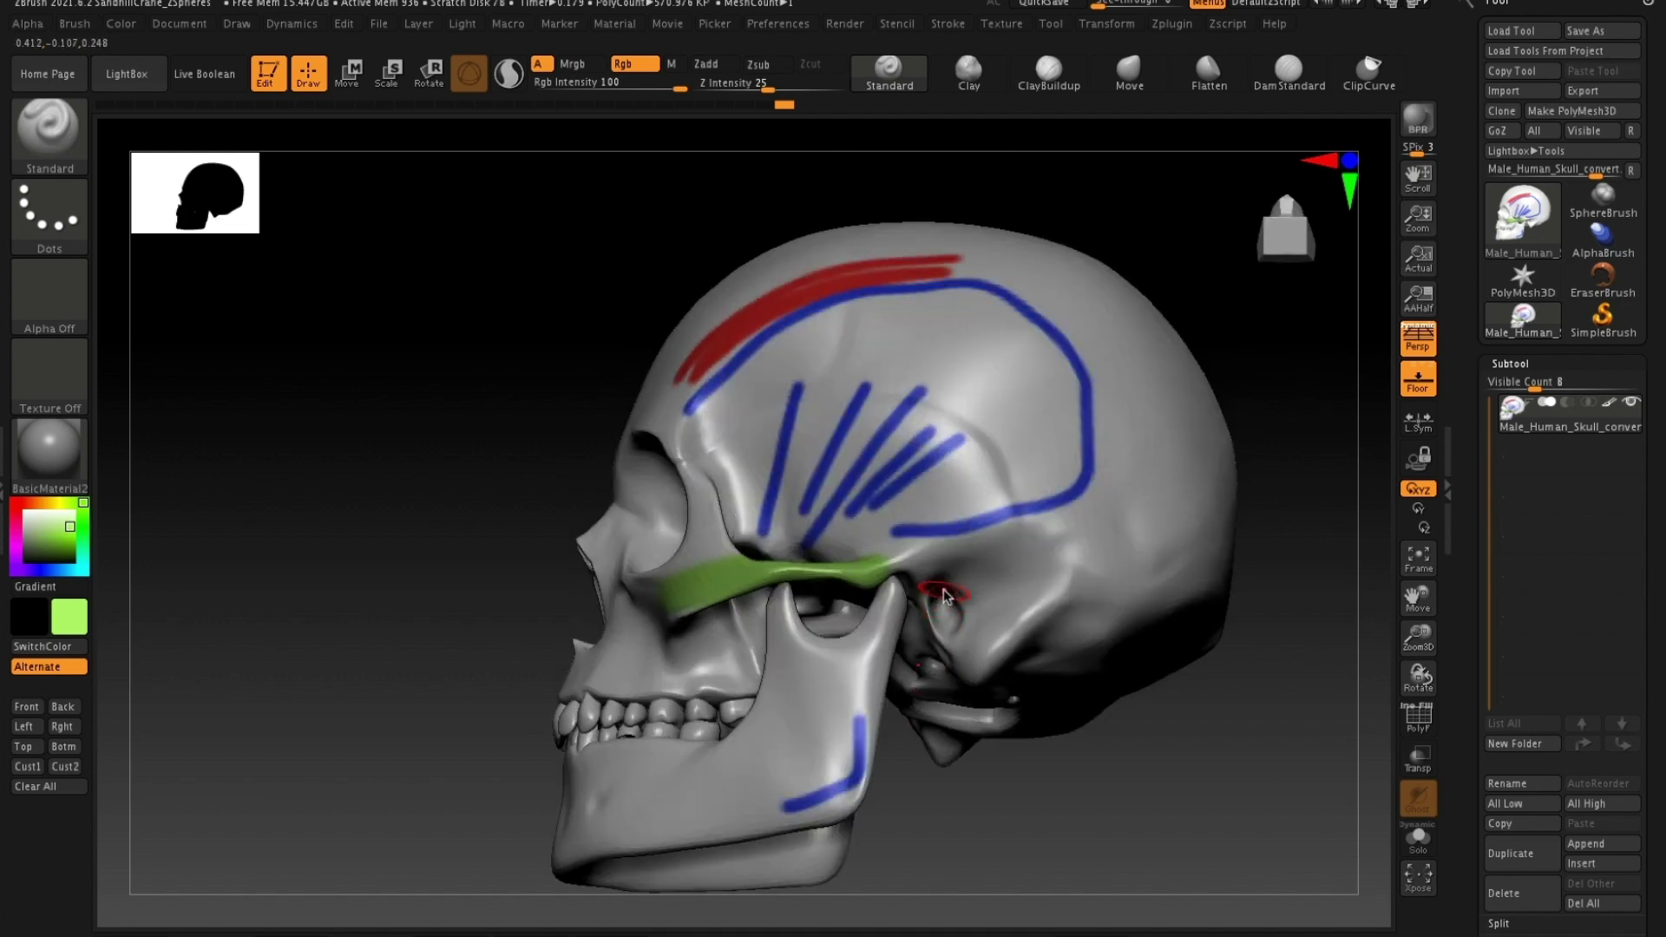
drag(941, 740, 911, 772)
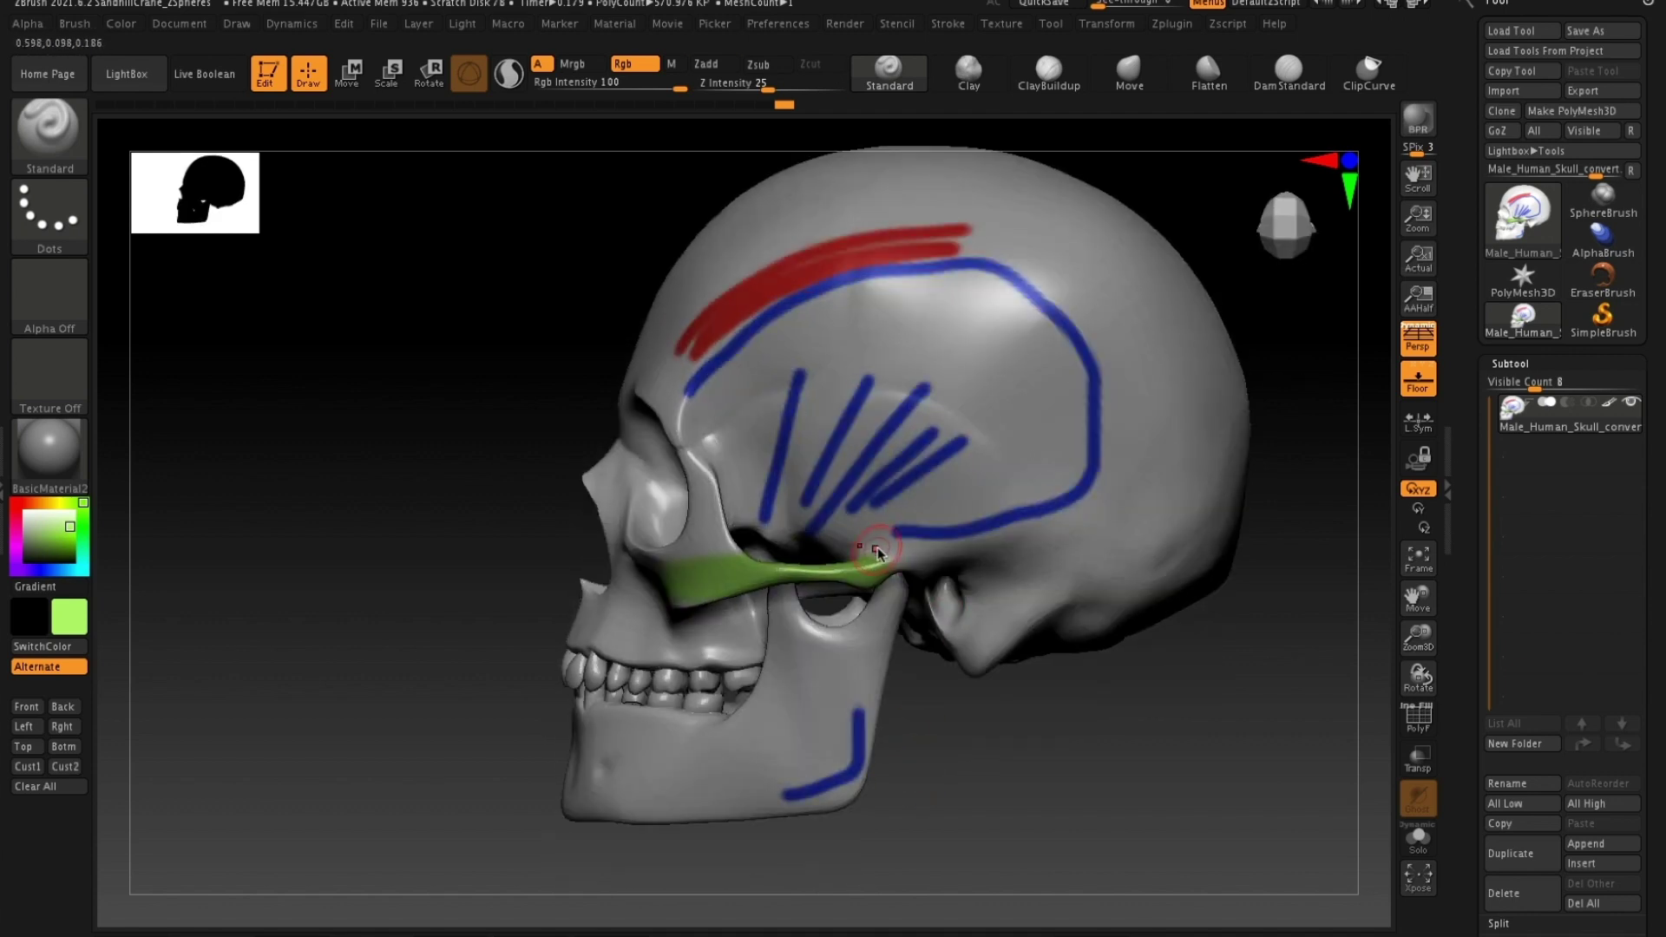
drag(922, 565, 970, 562)
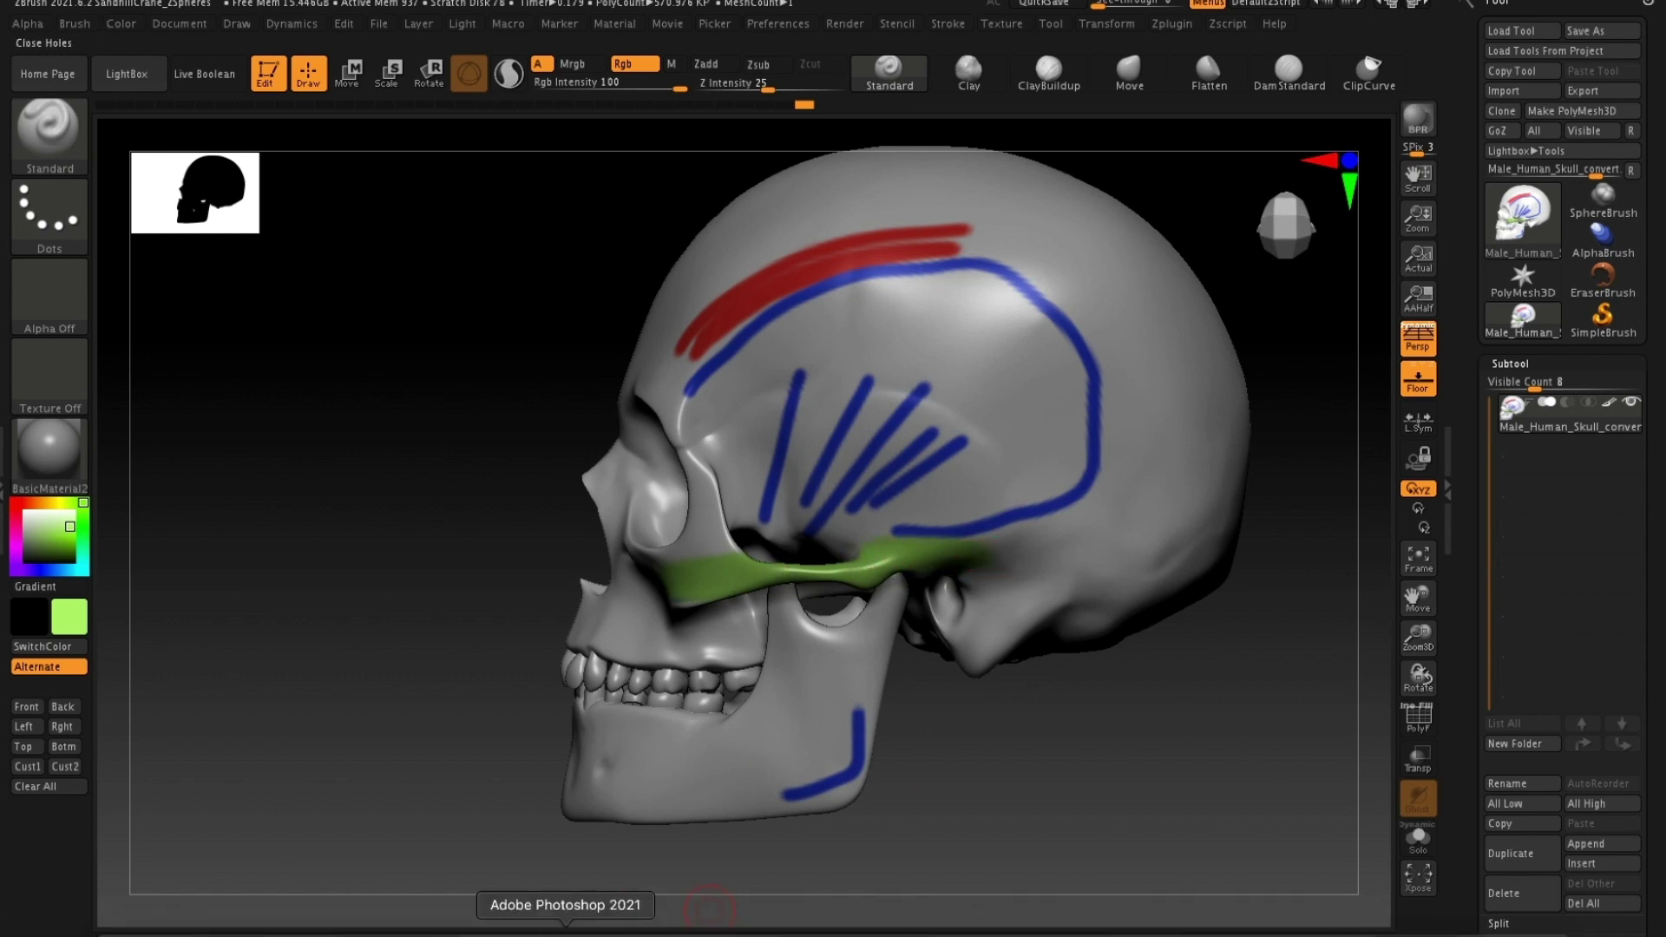
- Switch to the beanie-wearing man's profile in Photoshop, brush a red line along his zygomatic arch into the ear, and circle the tragus
click(566, 926)
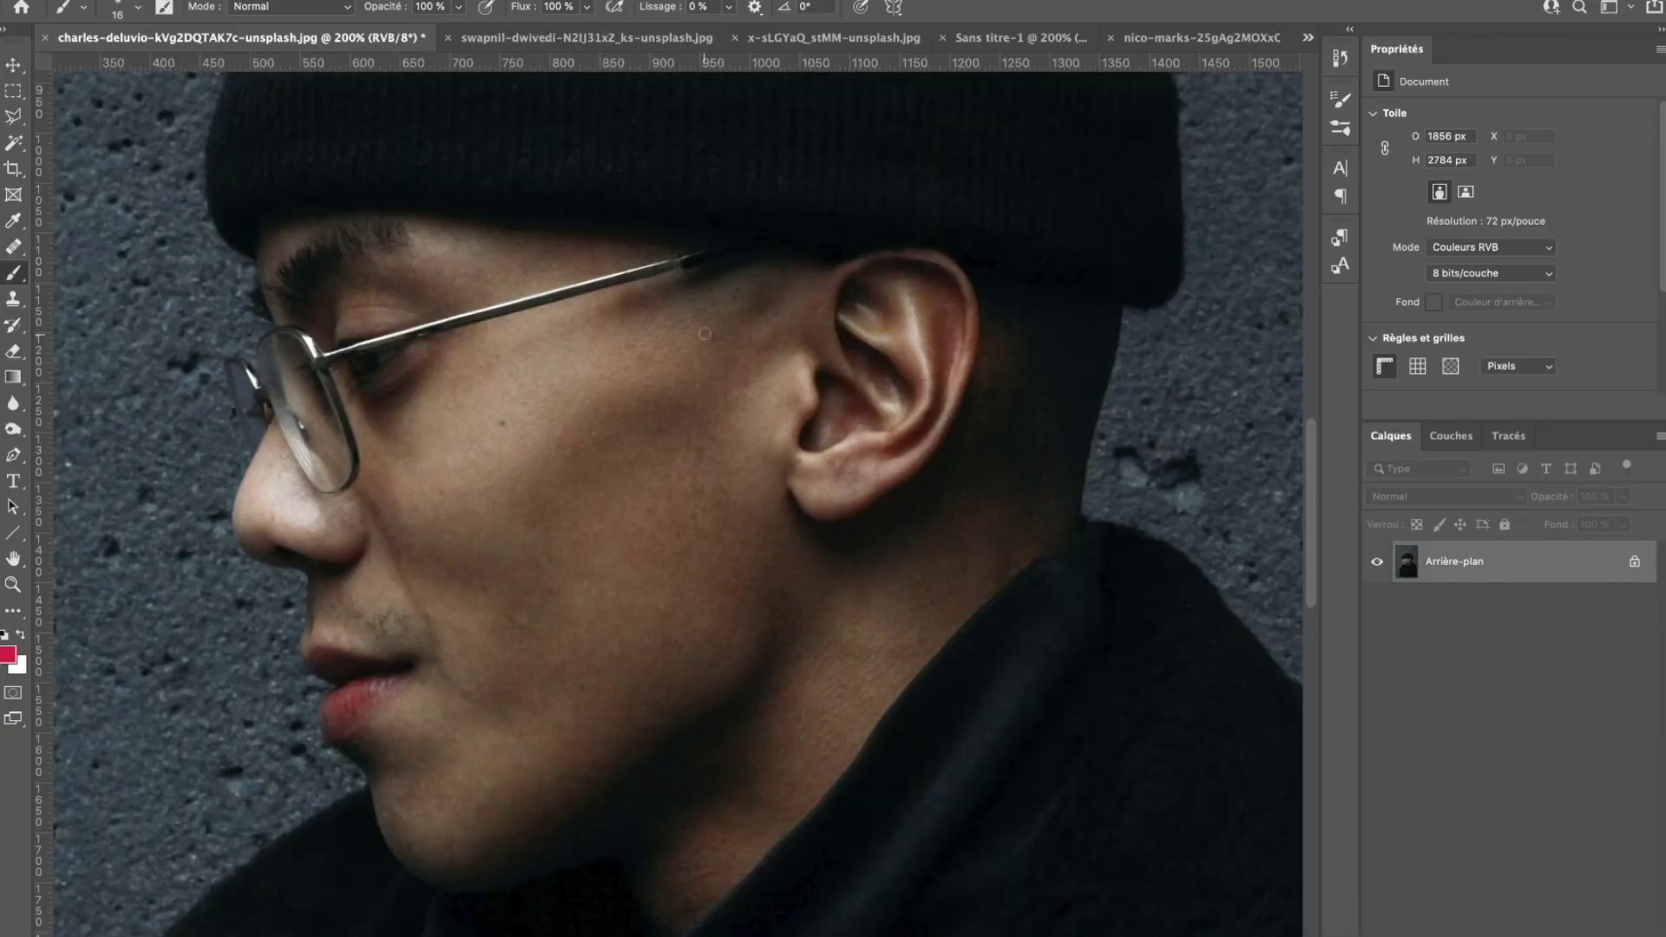
drag(615, 428, 710, 405)
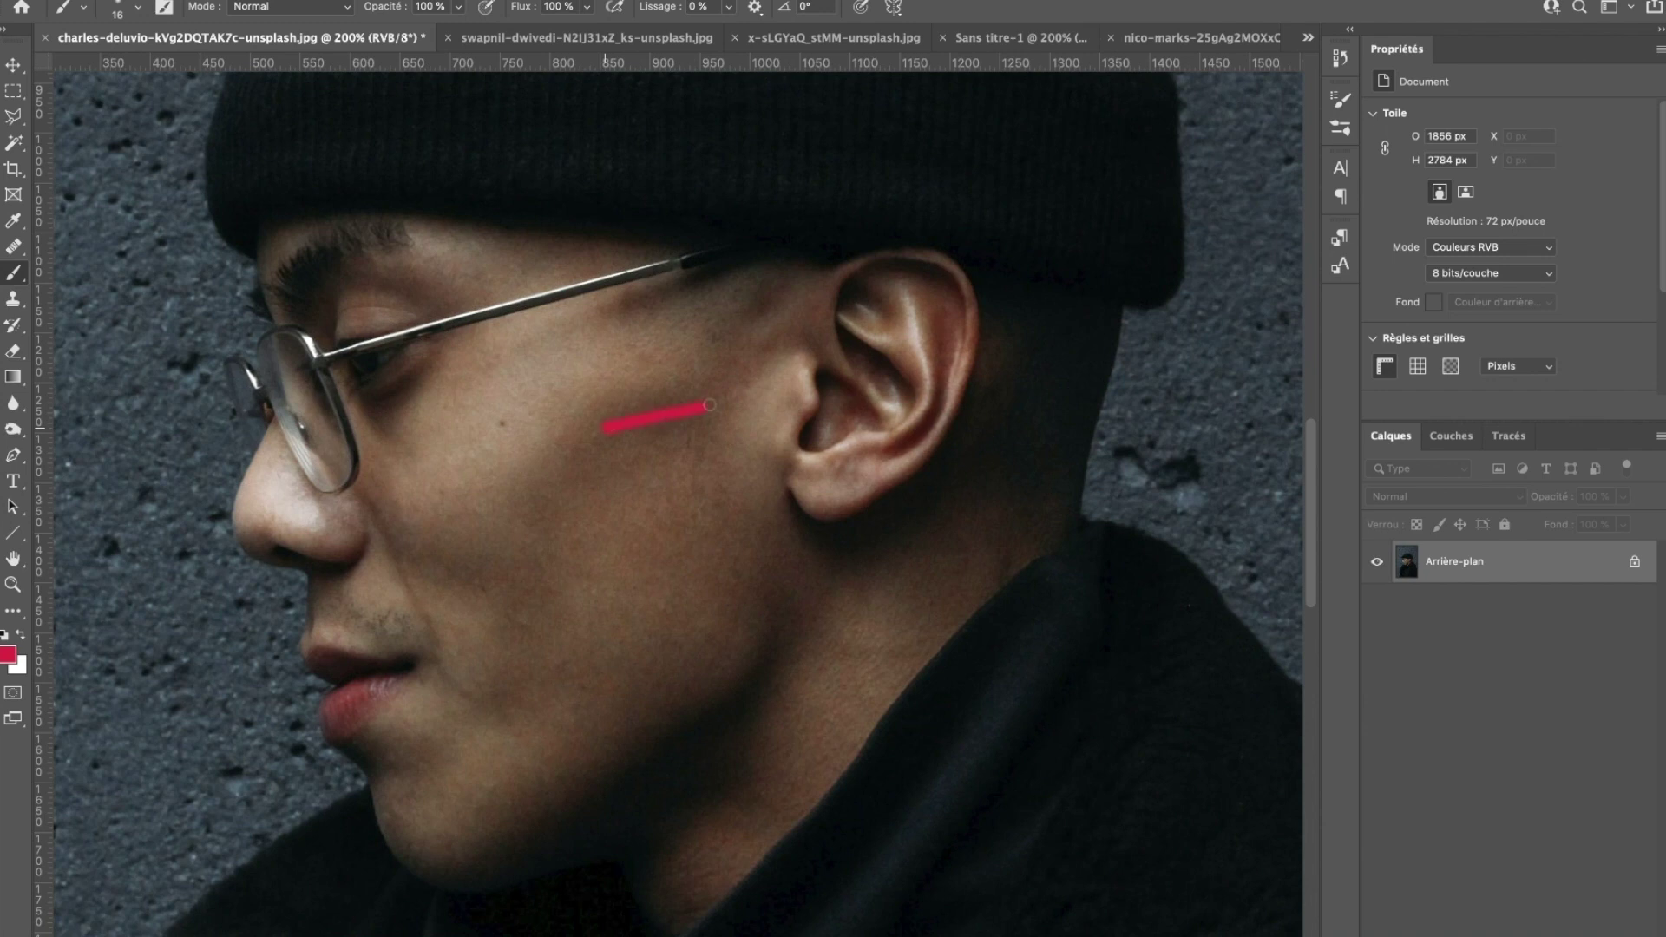
drag(819, 398, 819, 397)
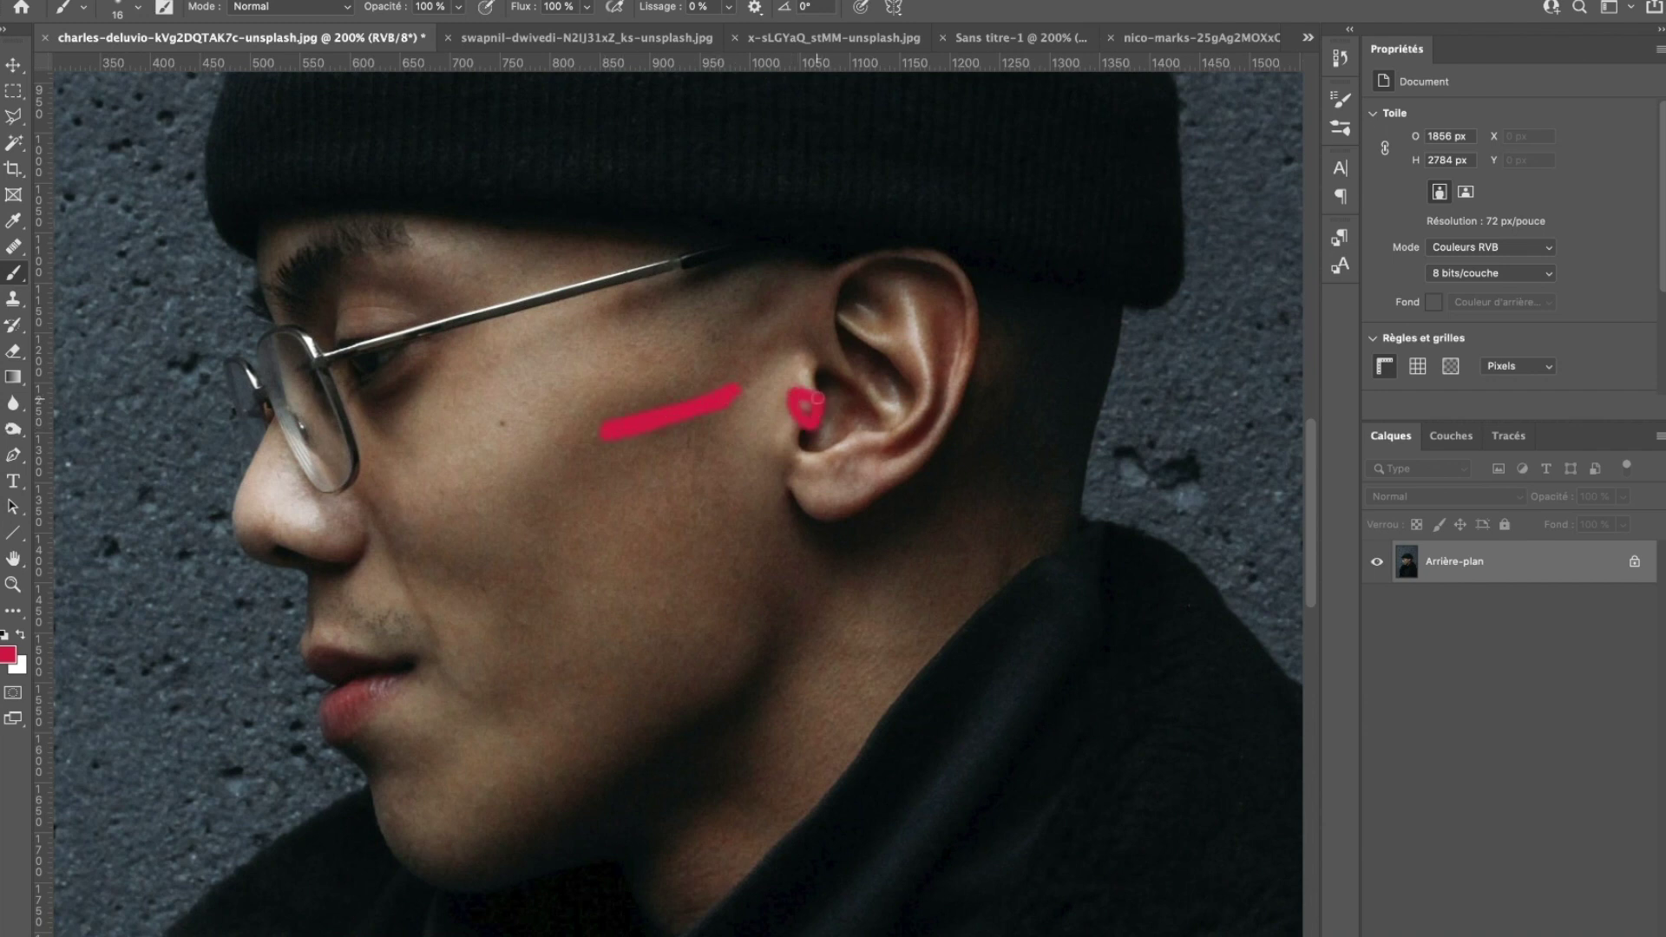
drag(704, 393, 920, 333)
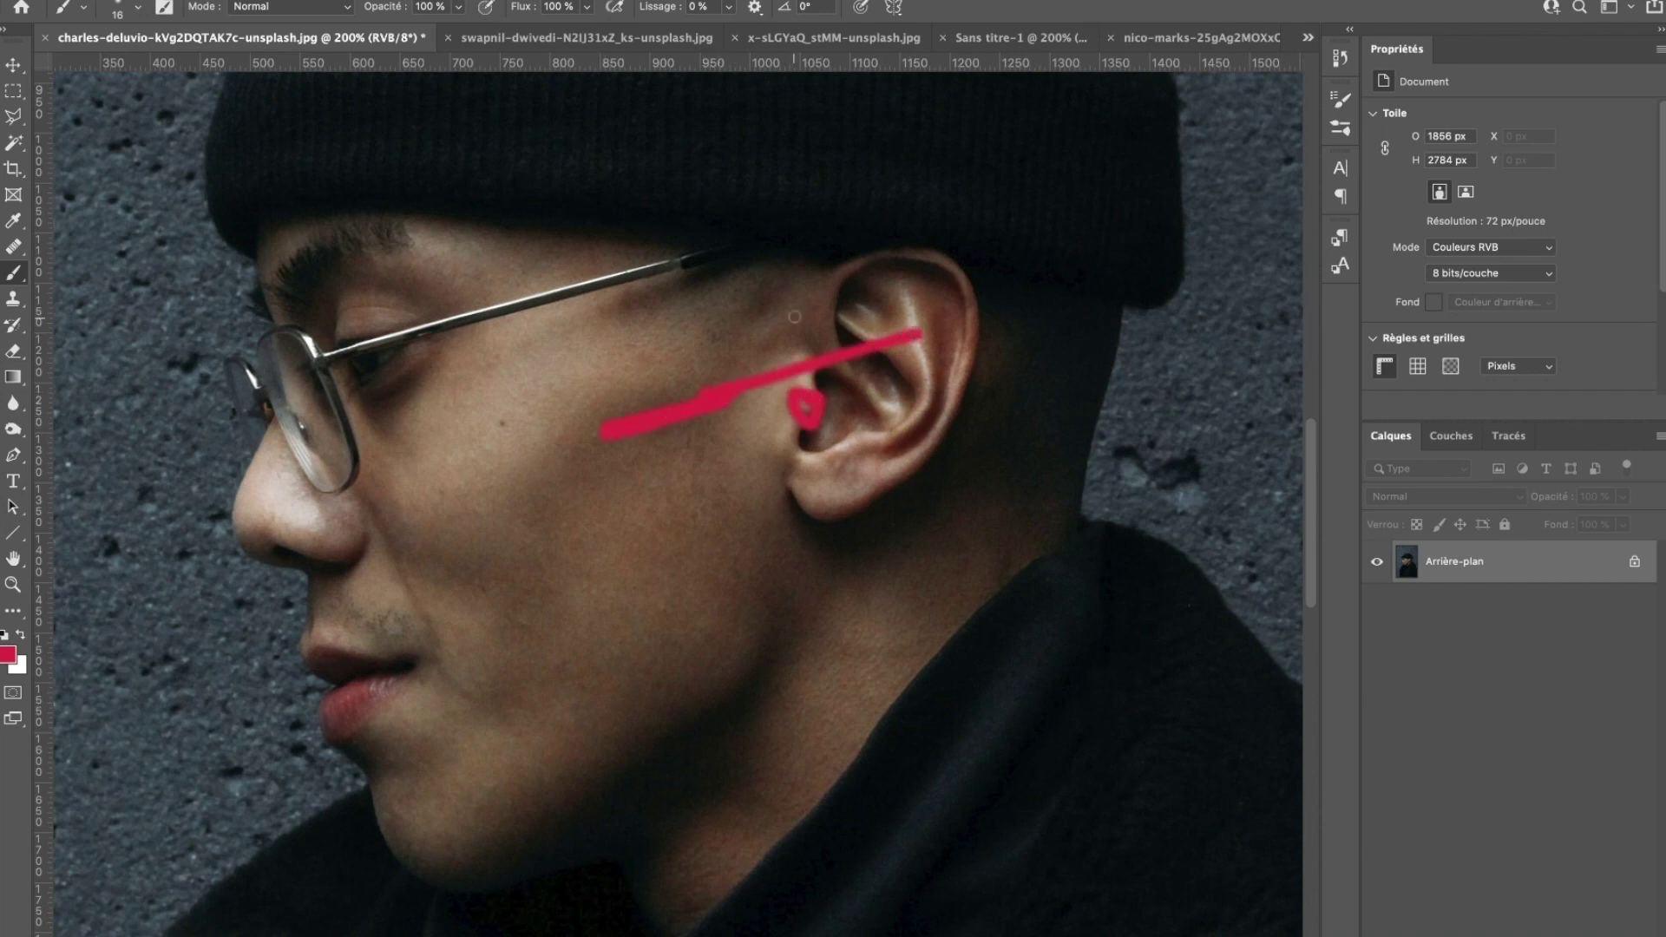
mouse_move(794, 265)
mouse_down()
mouse_move(748, 318)
mouse_move(833, 228)
mouse_up()
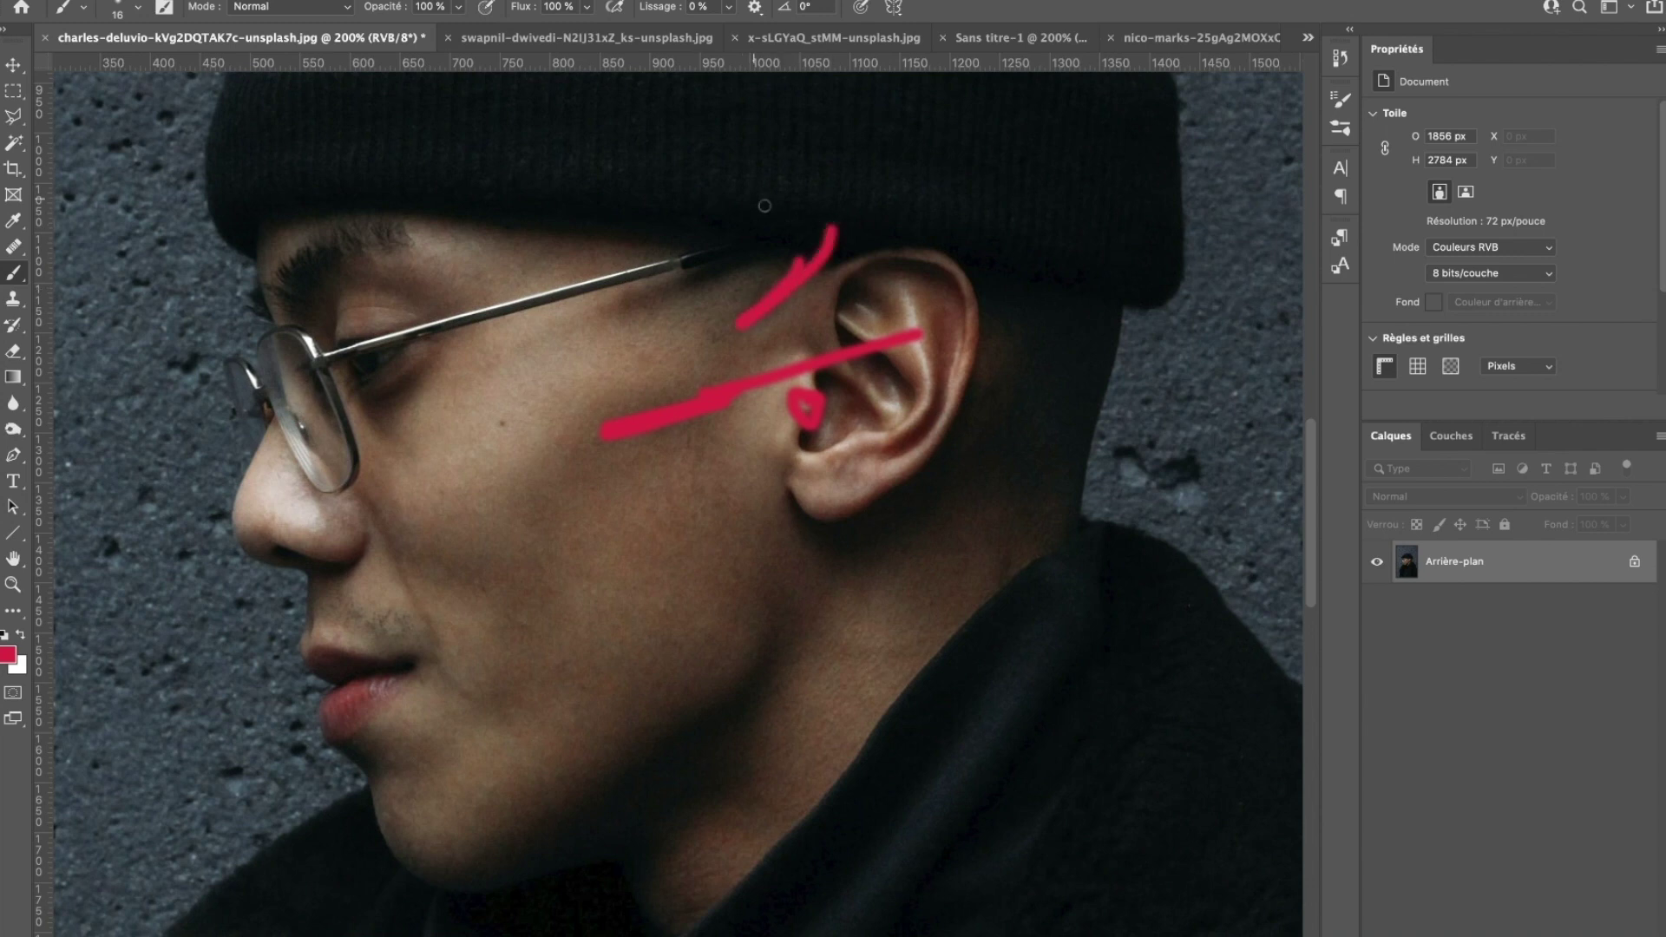
drag(751, 185, 683, 244)
key(super+z)
key(super+z)
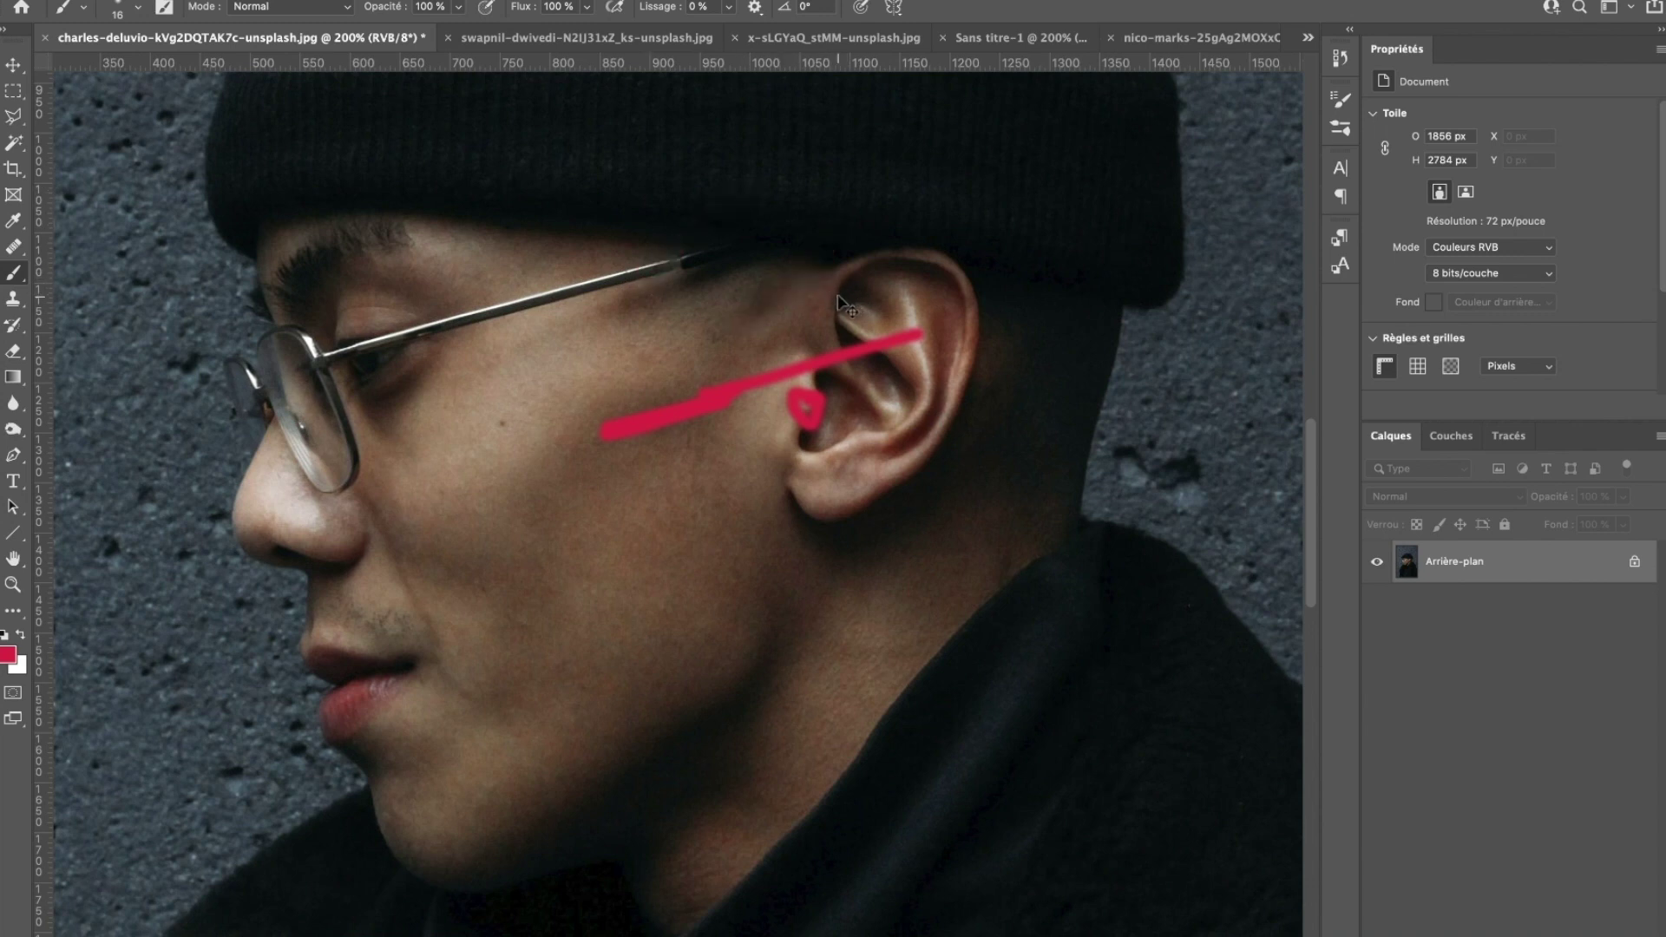
- Brush red lines above the arch and around the cheek's lower contour, and add short hatch strokes over the arch in front of the ear
drag(820, 276, 566, 309)
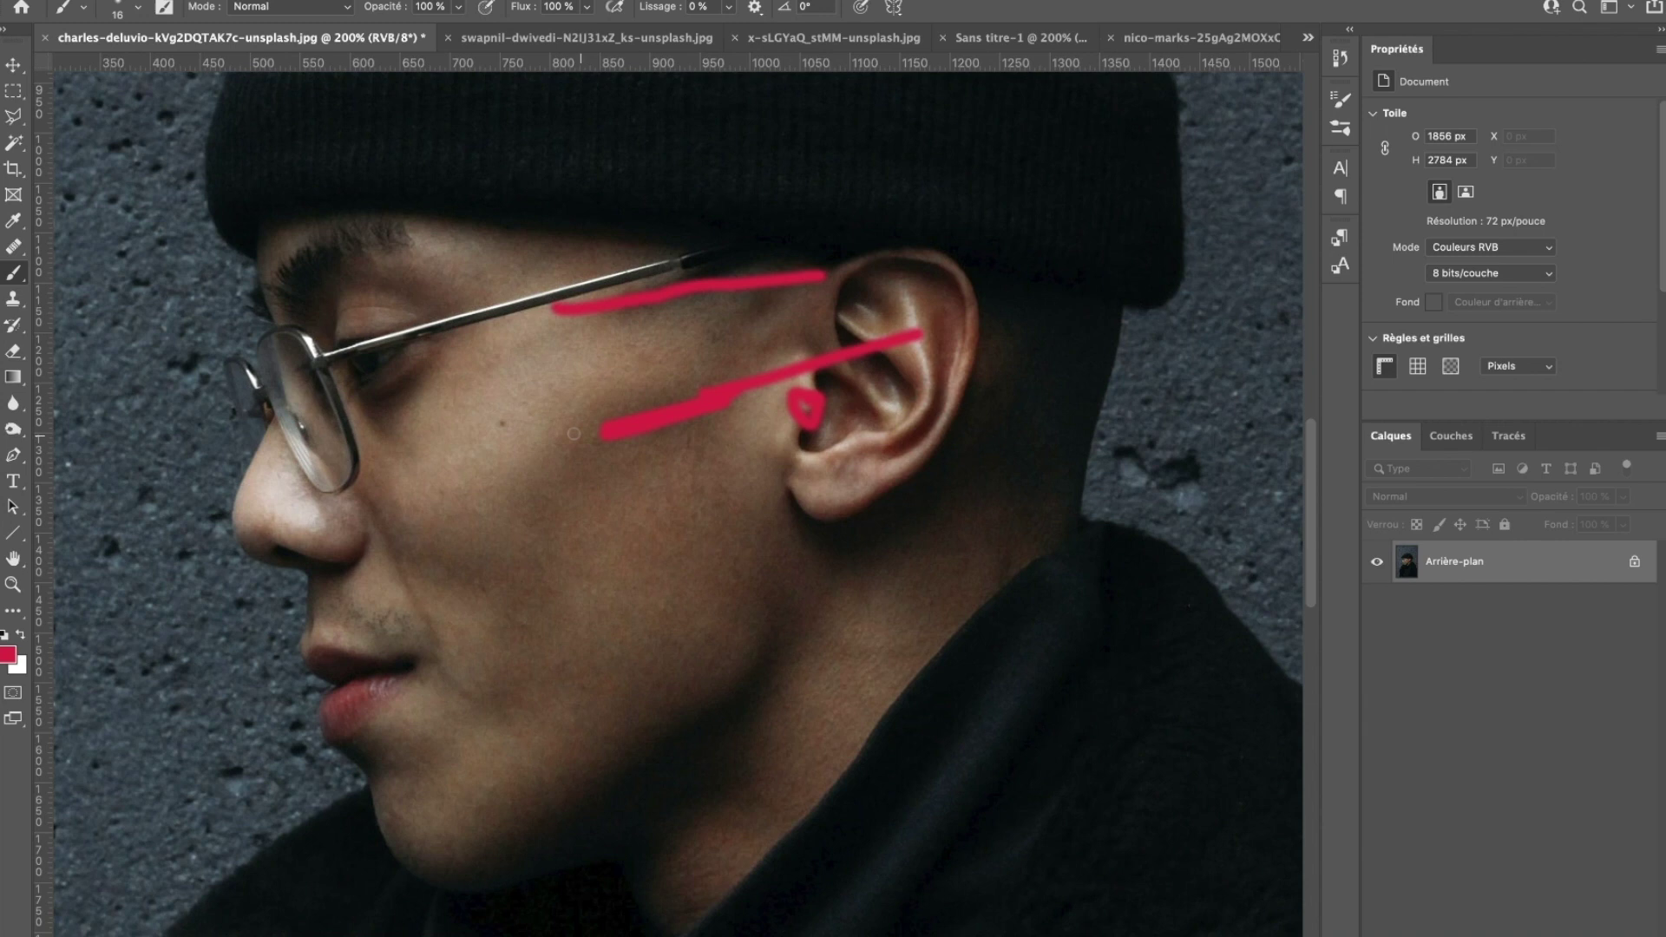
mouse_move(511, 538)
mouse_down()
mouse_move(497, 588)
mouse_move(413, 532)
mouse_up()
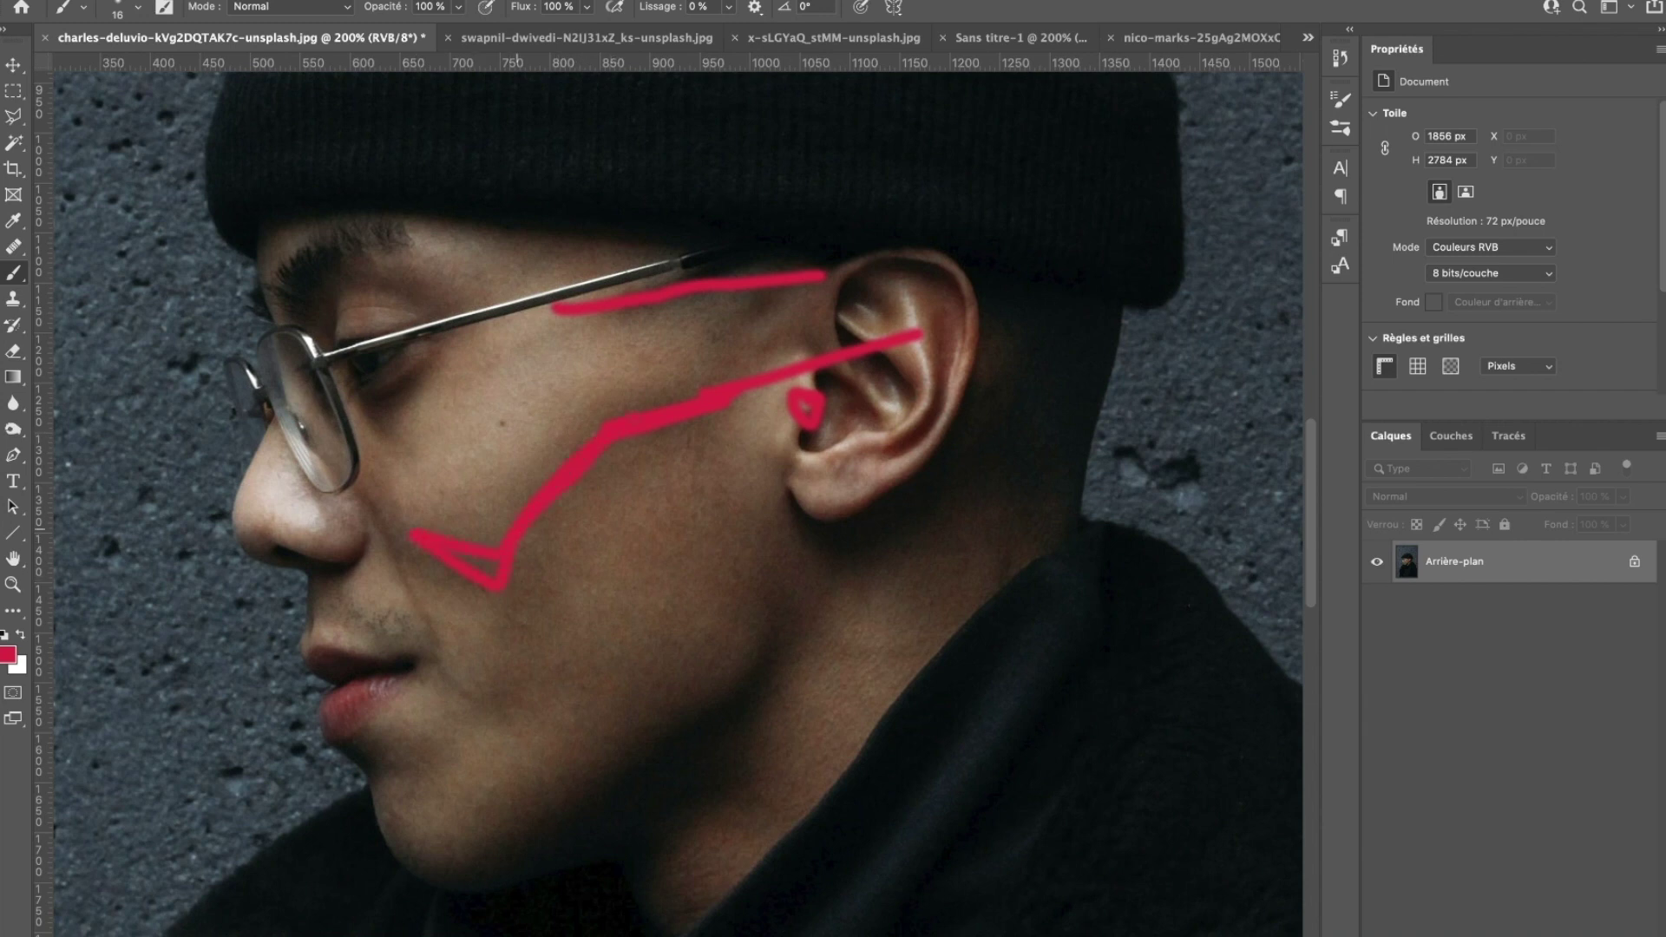
drag(681, 404, 779, 376)
mouse_move(668, 334)
mouse_down()
mouse_move(666, 384)
mouse_move(700, 372)
mouse_up()
mouse_move(740, 300)
mouse_down()
mouse_move(746, 345)
mouse_move(810, 362)
mouse_up()
drag(734, 320, 894, 289)
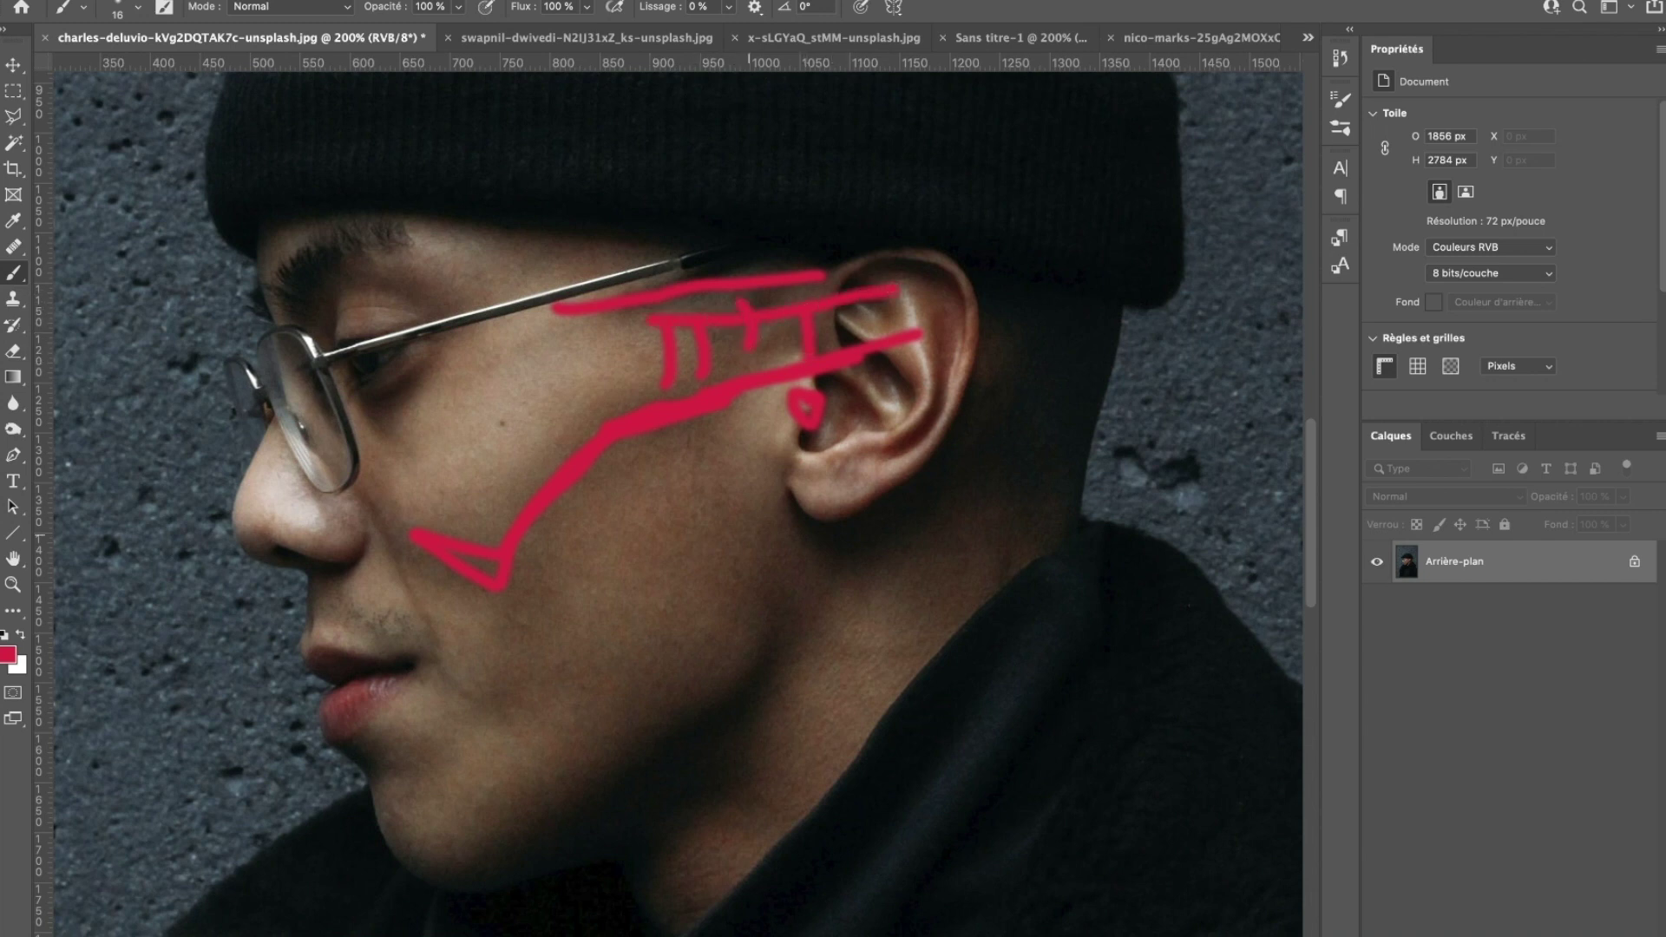
- Open the turbaned man's portrait, select the Arrière-plan layer and brush red curves along the outer edges of both cheekbones
click(573, 38)
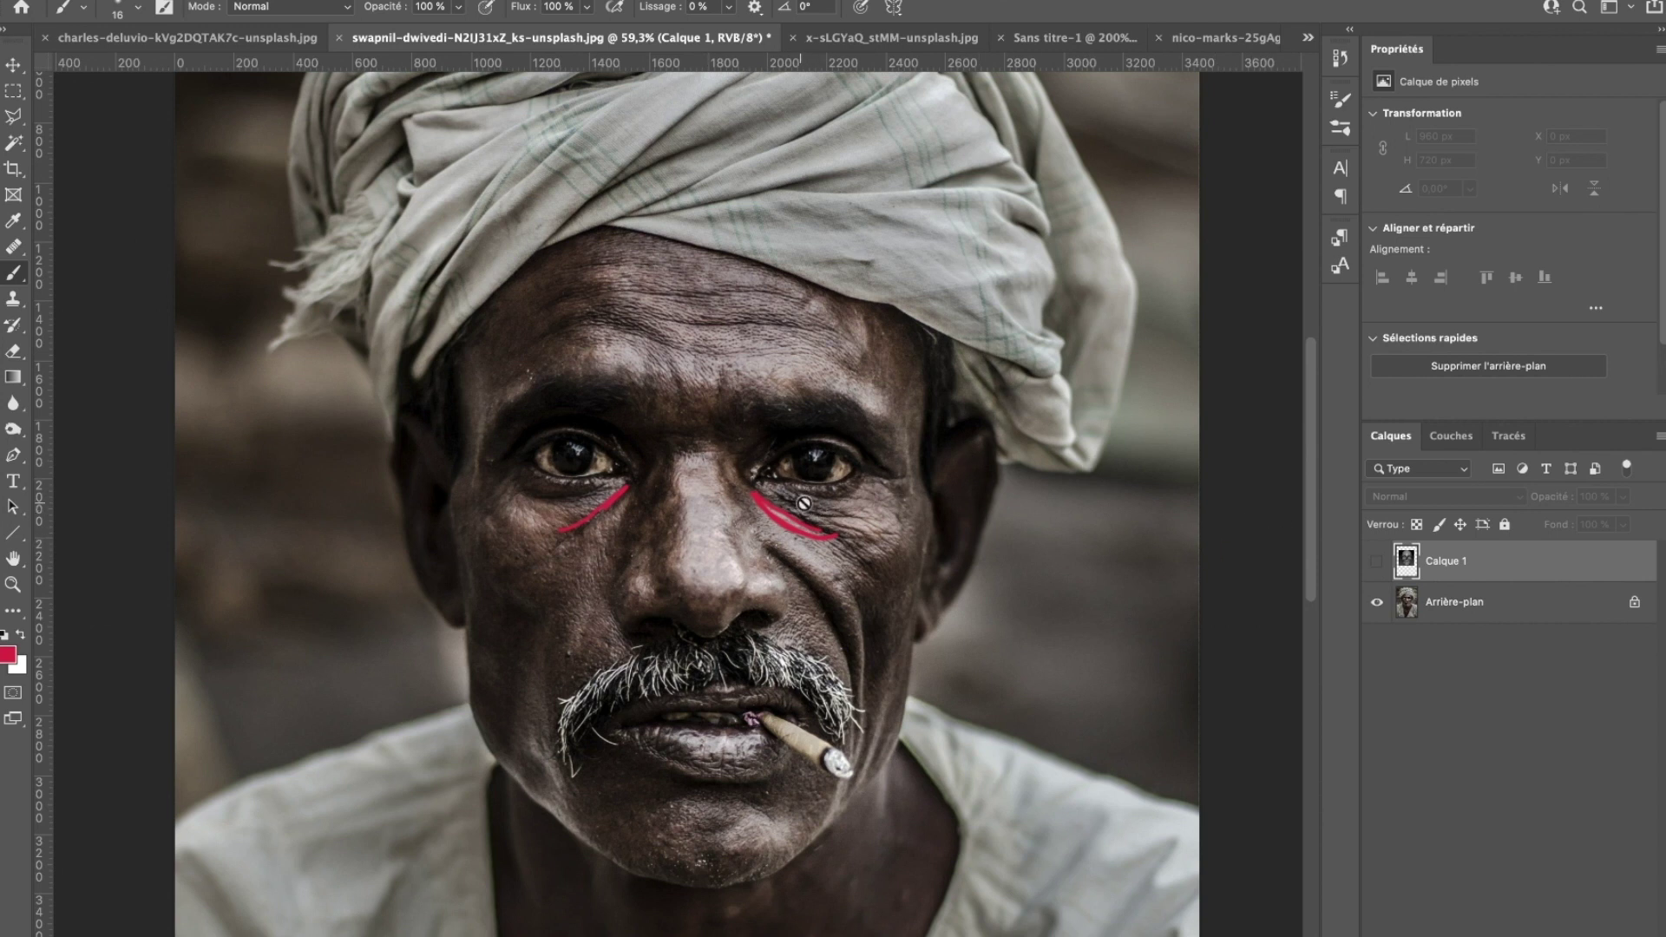
click(1423, 598)
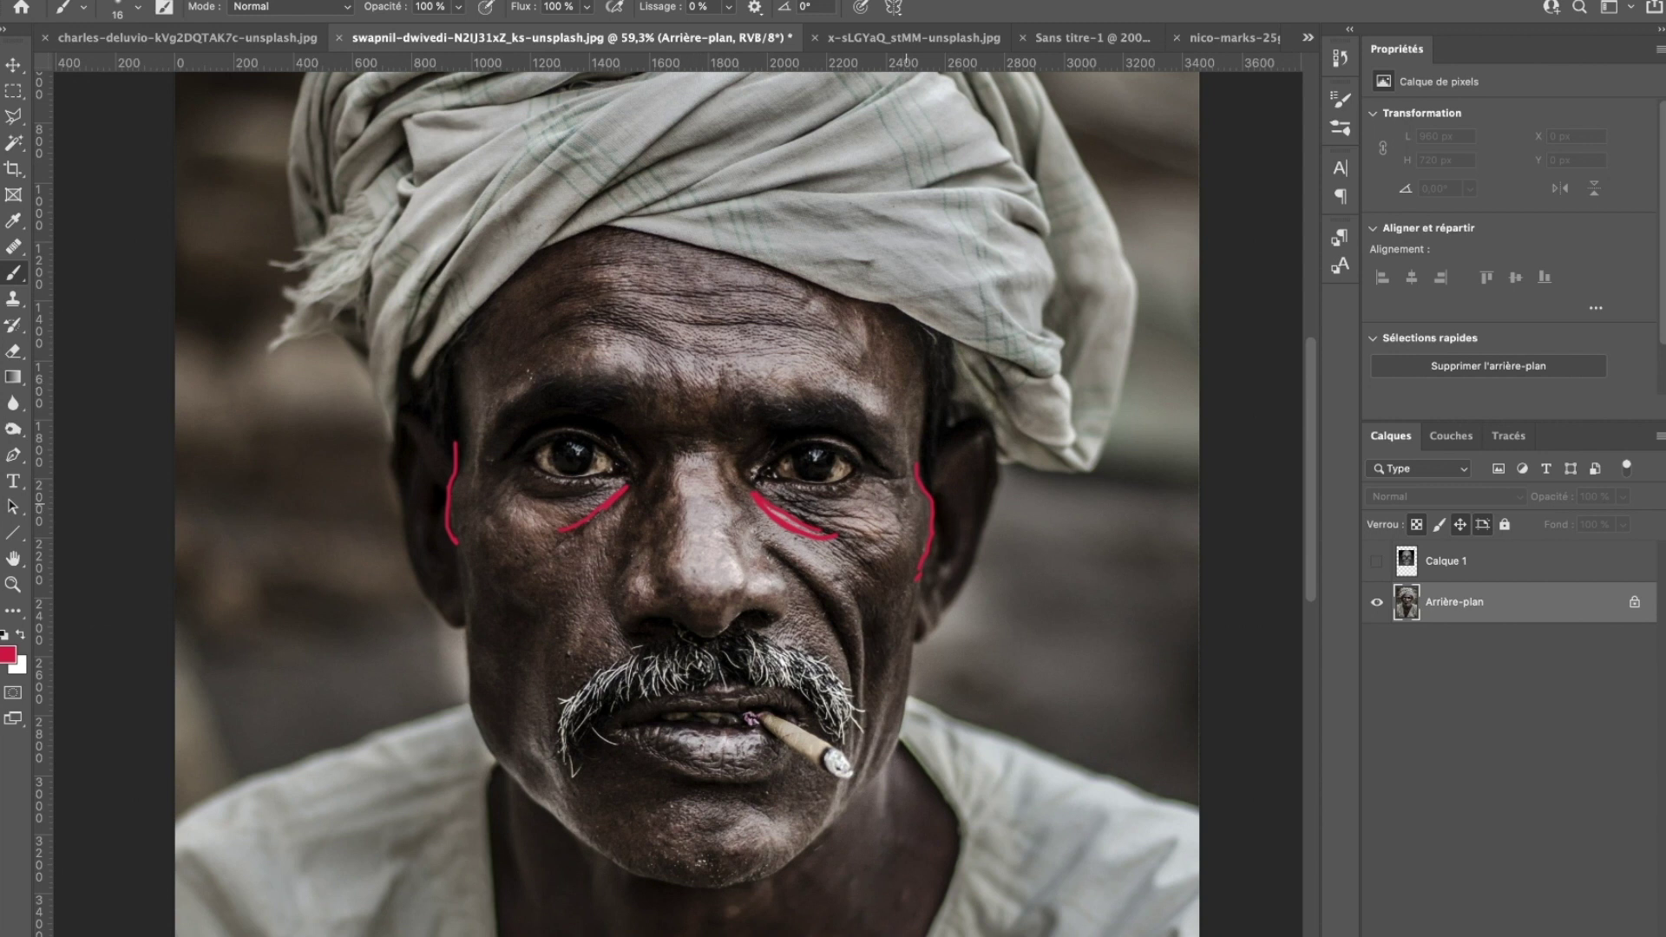
key(super+z)
key(super+z)
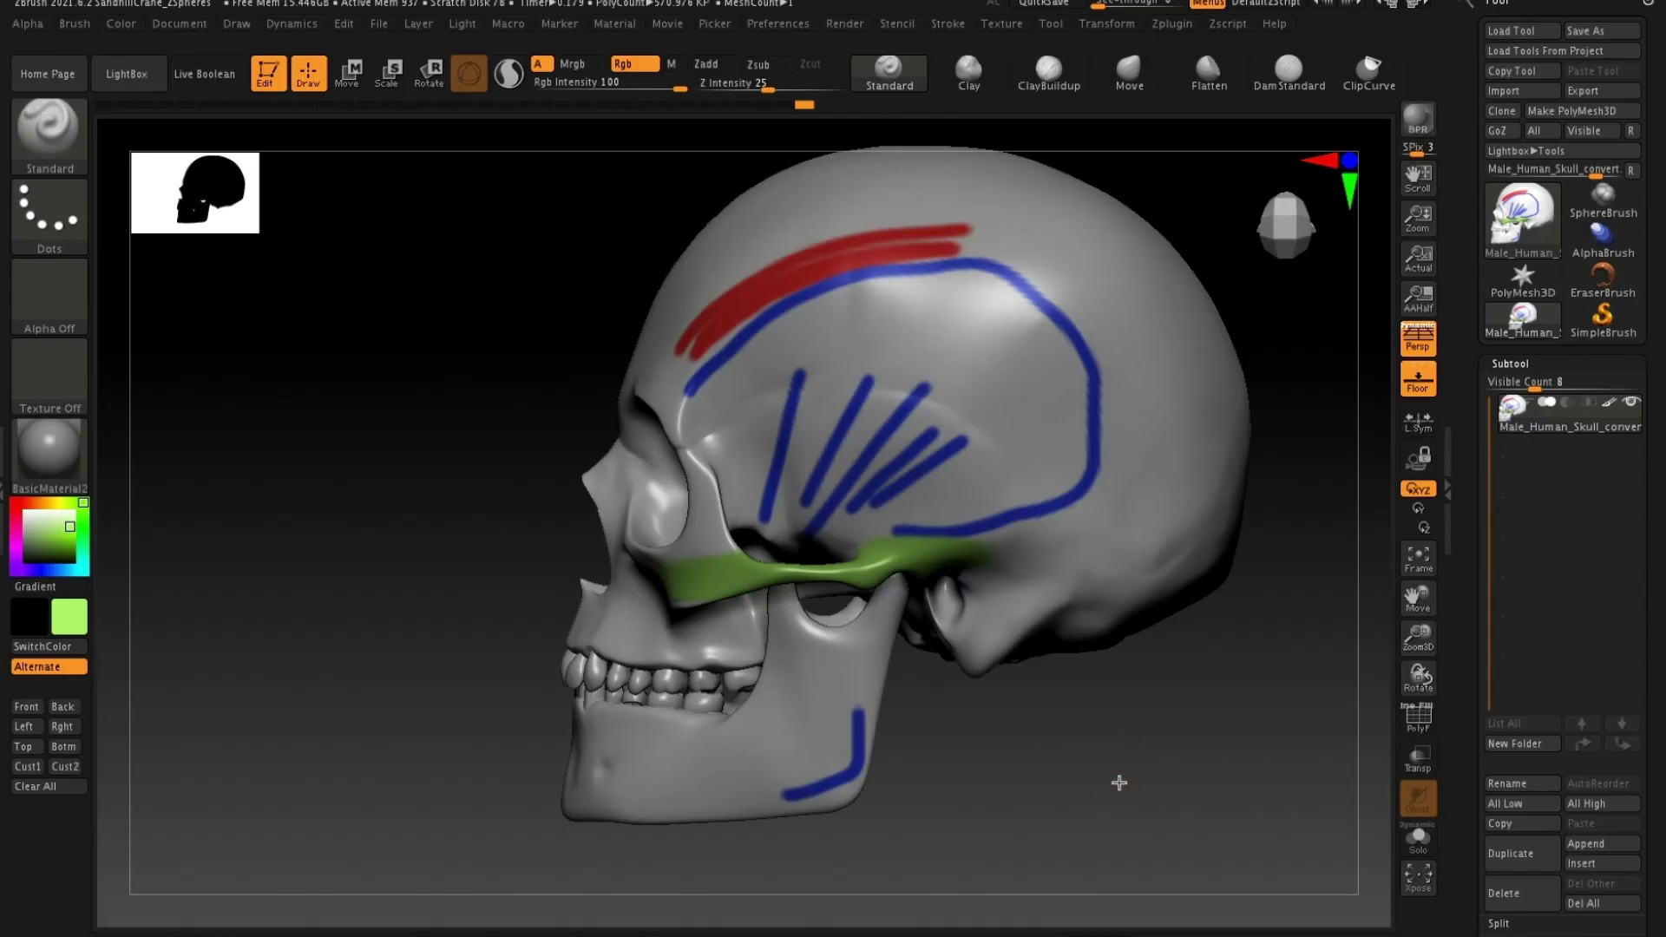
- Switch to ZBrush and examine the green cheekbone and zygomatic arch from above, both three-quarter sides and the front
mouse_move(1119, 783)
mouse_down()
mouse_move(1113, 830)
mouse_move(1102, 820)
mouse_up()
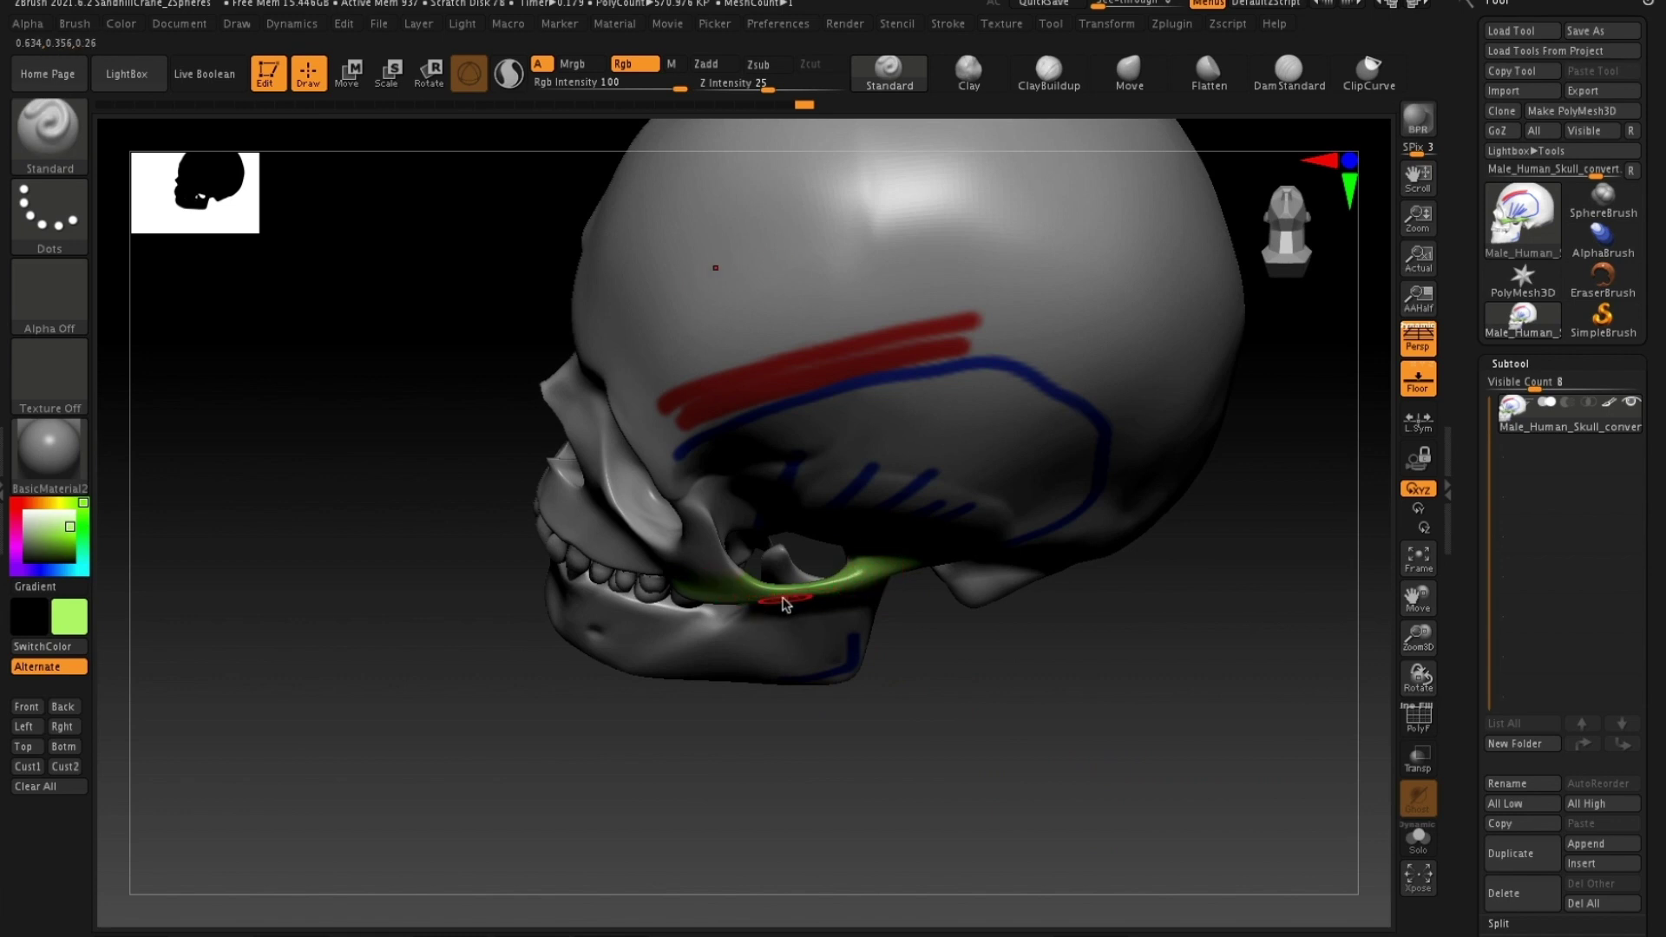
mouse_move(962, 770)
mouse_down()
mouse_move(983, 642)
mouse_move(1060, 555)
mouse_move(1123, 587)
mouse_move(1142, 669)
mouse_up()
mouse_move(581, 585)
mouse_down()
mouse_move(525, 569)
mouse_move(529, 602)
mouse_move(571, 604)
mouse_move(528, 584)
mouse_move(432, 683)
mouse_up()
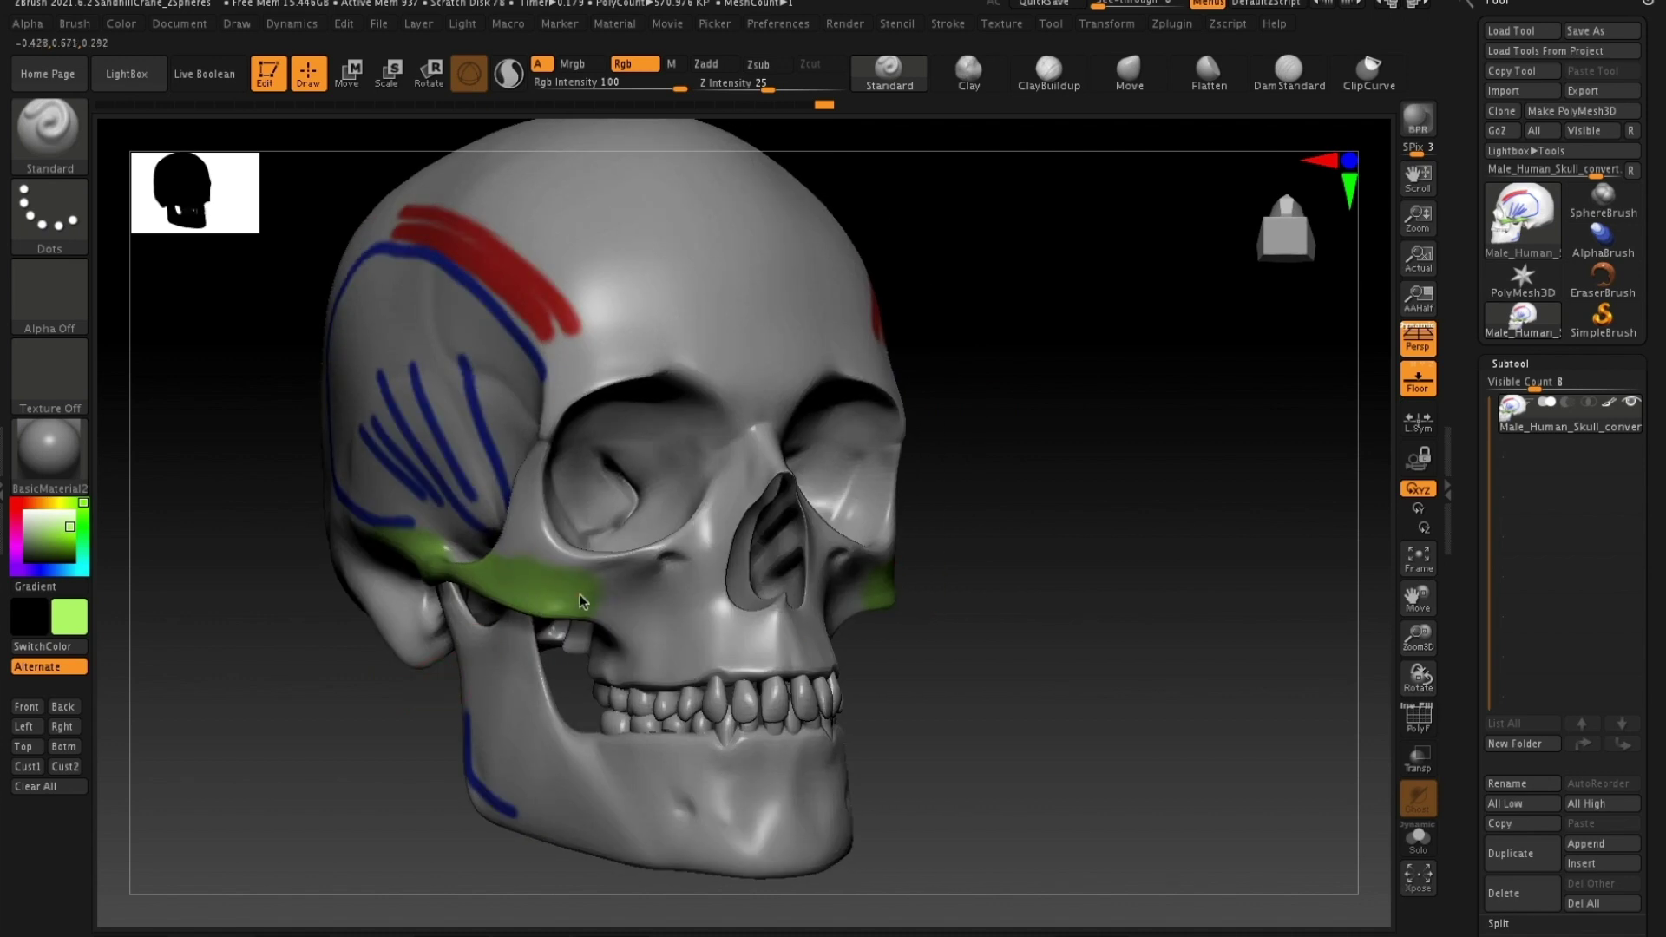
drag(892, 691, 866, 687)
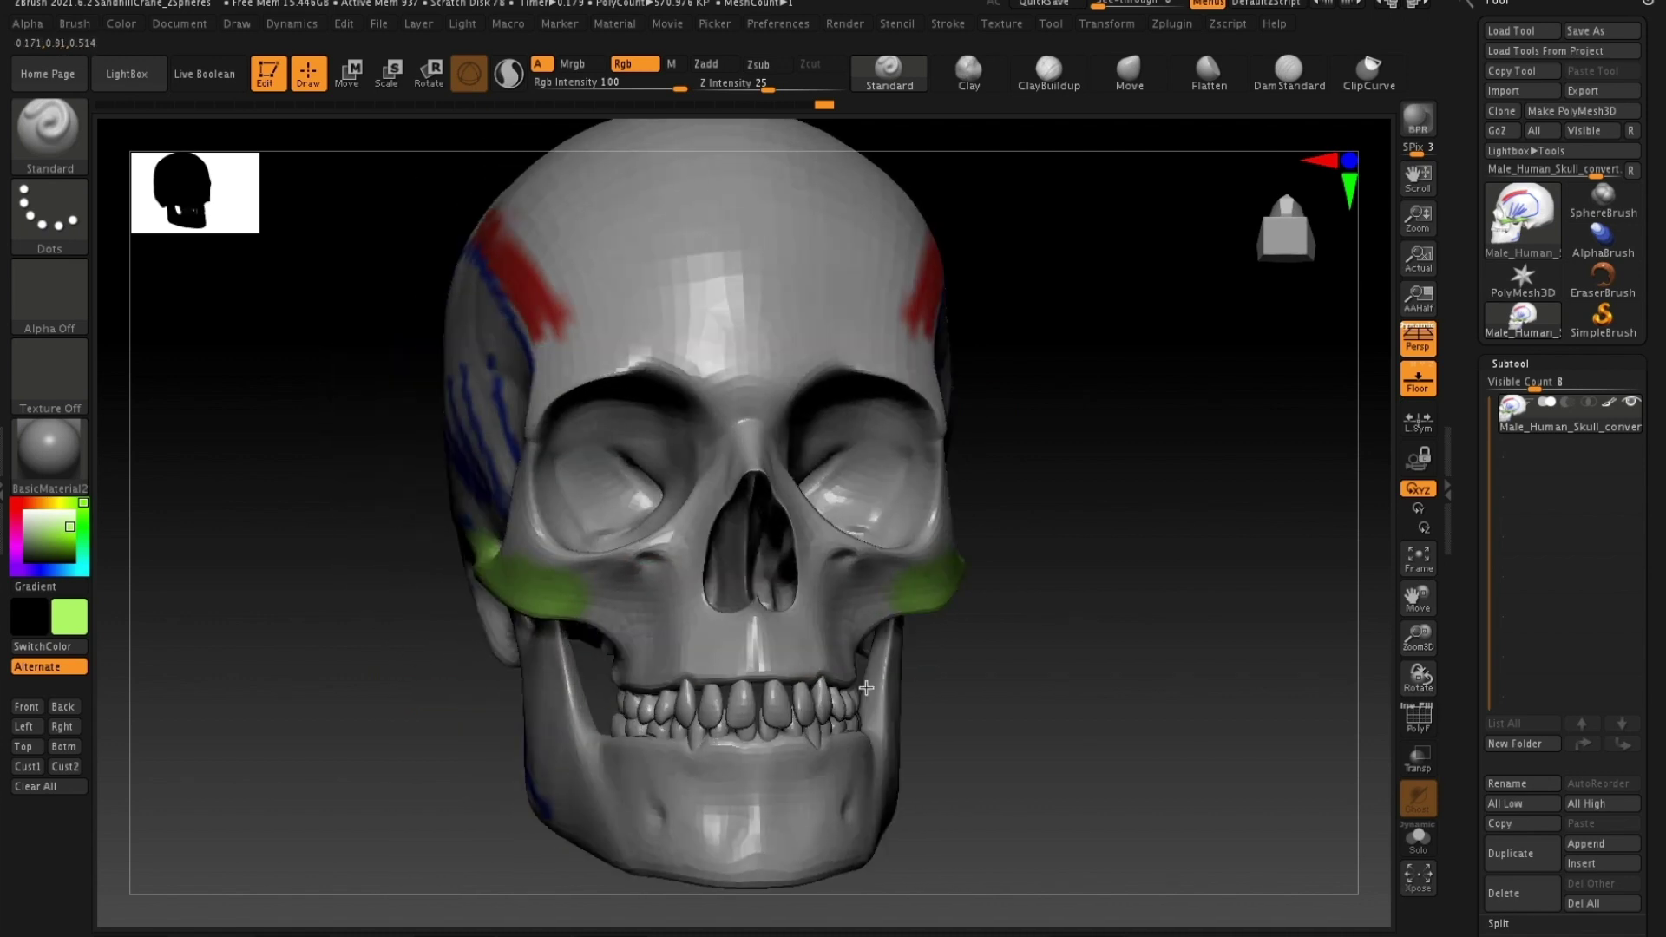
drag(488, 644, 382, 662)
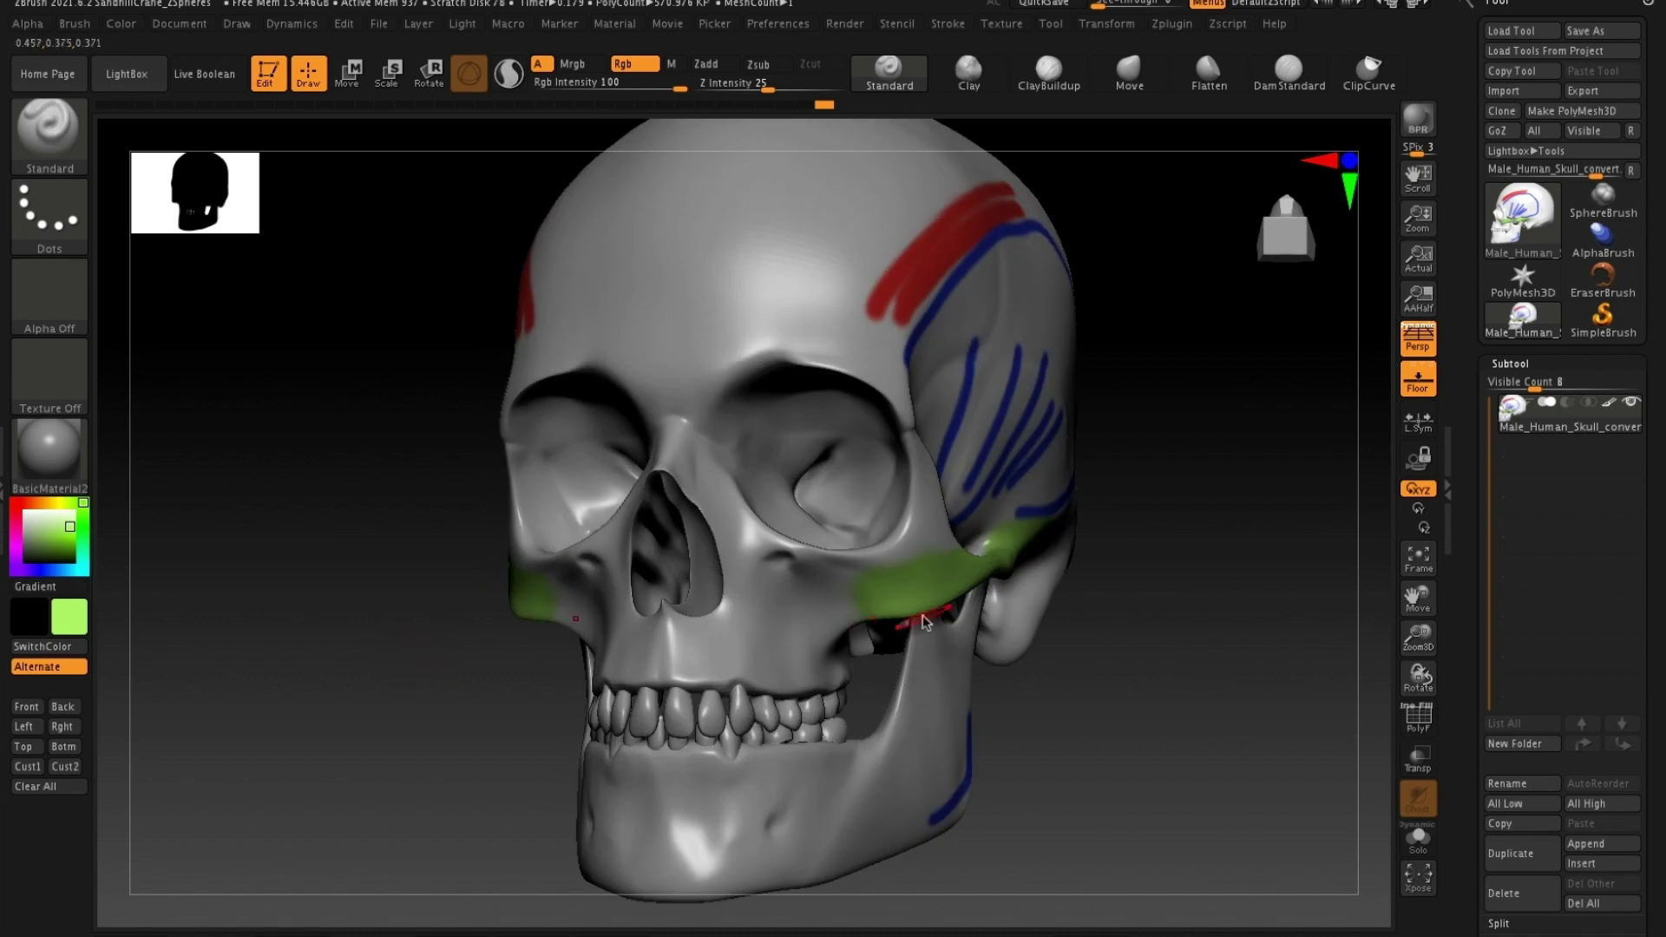
drag(1101, 669, 985, 621)
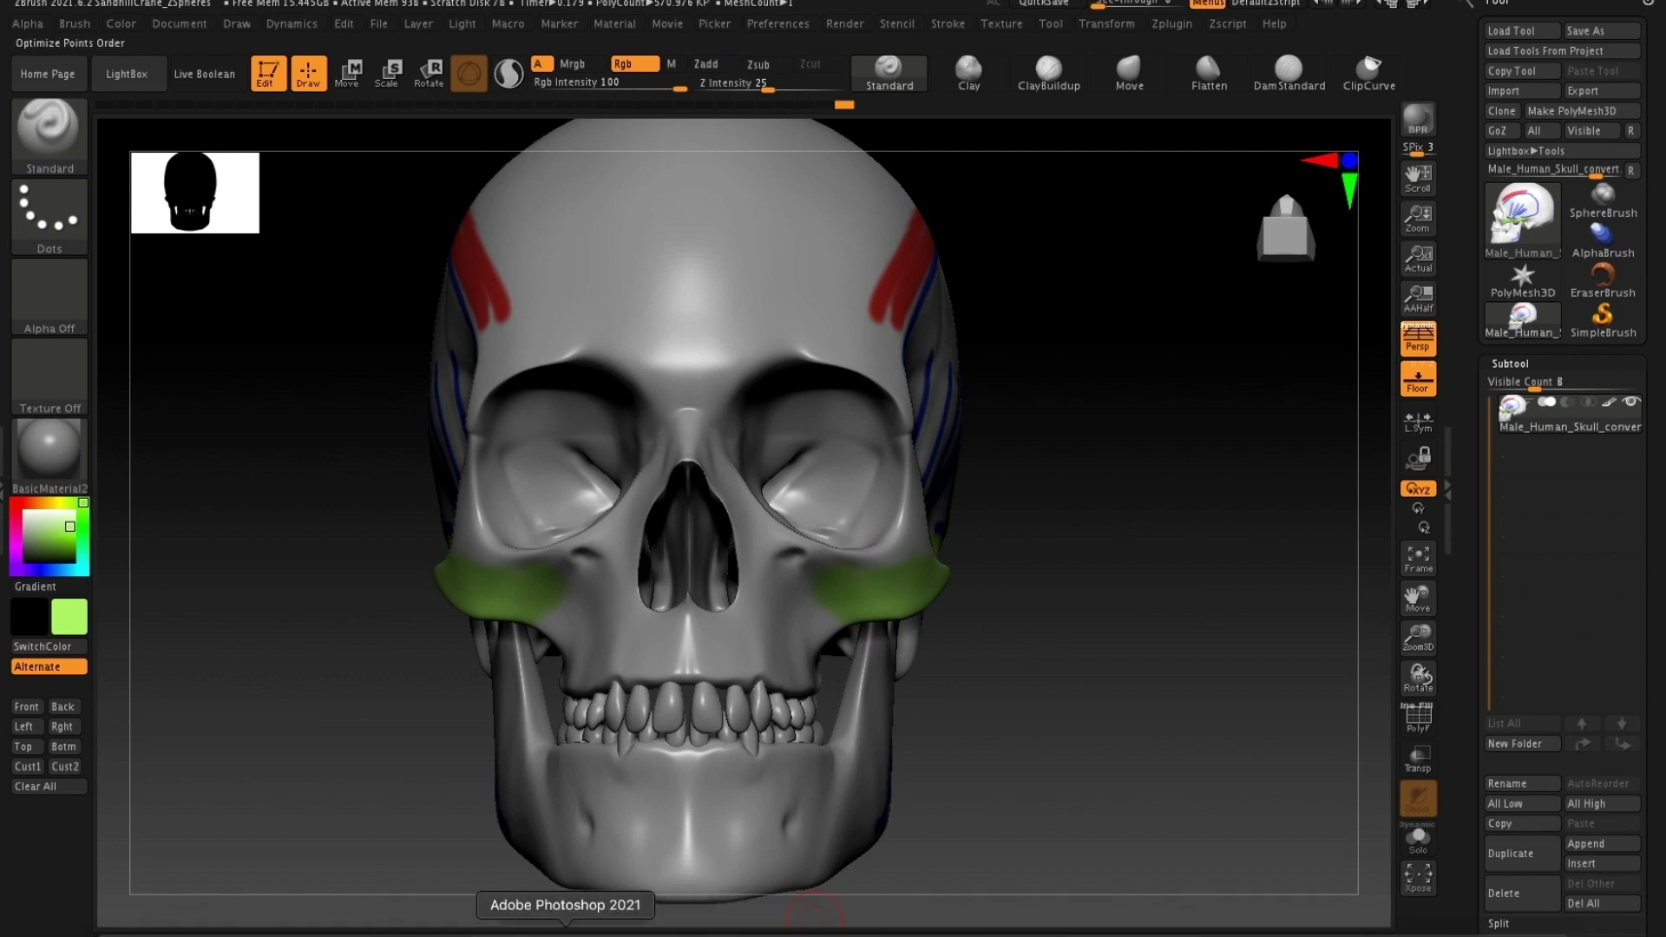
- Switch to the turbaned man's portrait in Photoshop and brush red lines along the lower cheekbone contours and around the eye socket
click(569, 934)
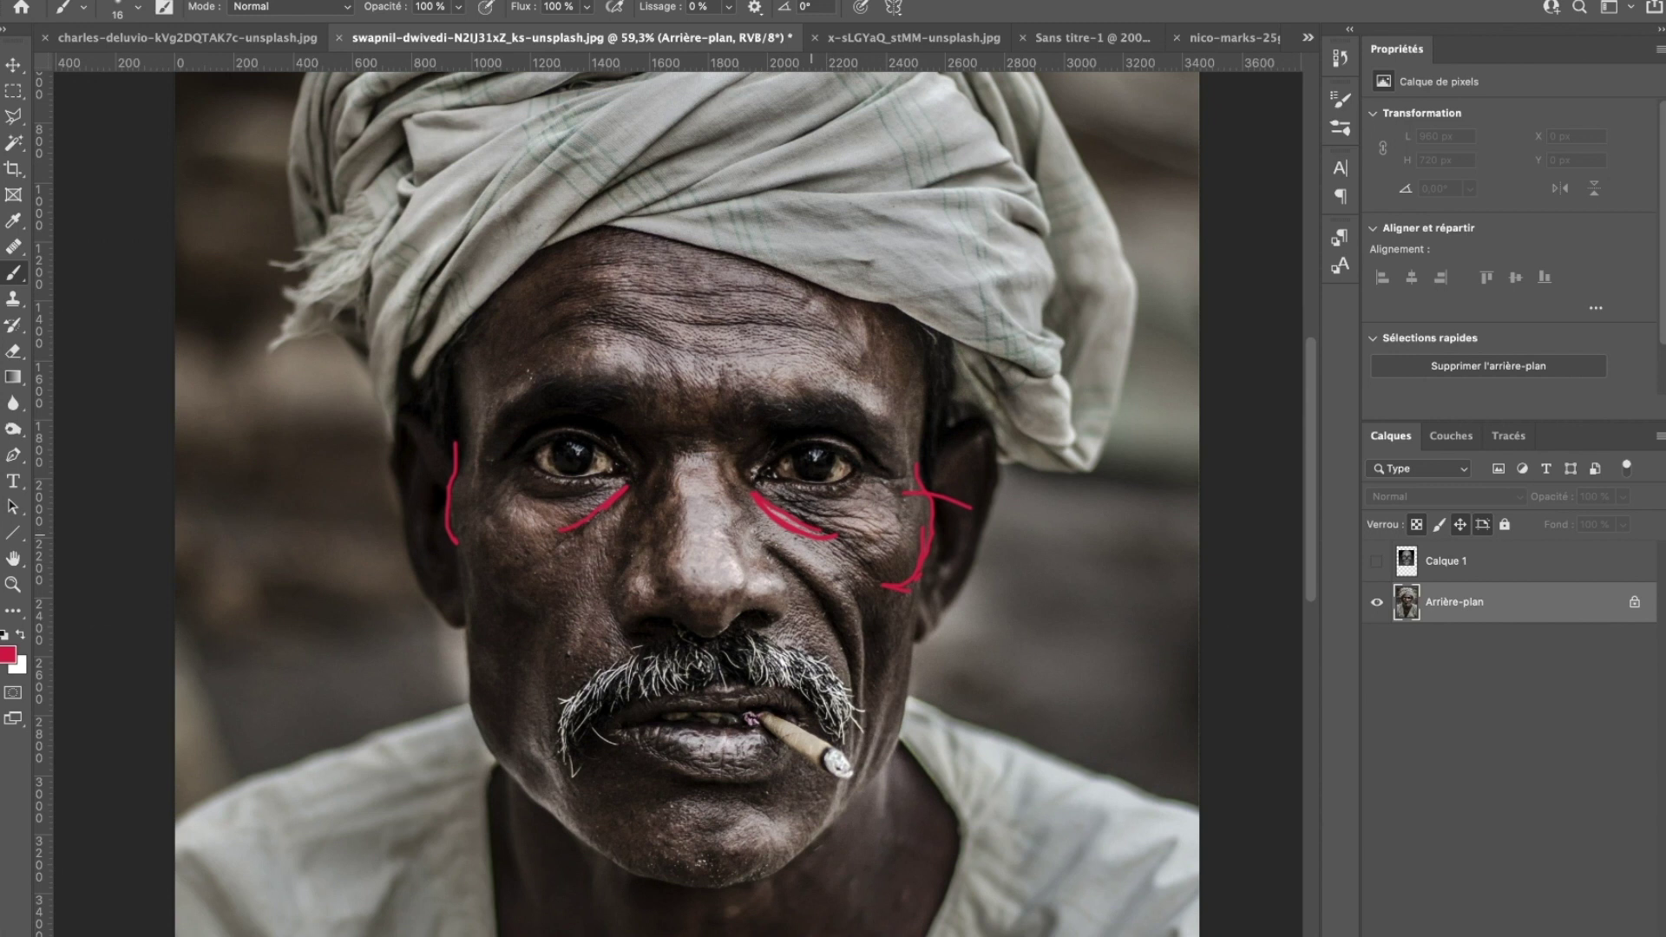
drag(580, 536, 484, 615)
mouse_move(449, 556)
mouse_down()
mouse_move(559, 595)
mouse_move(565, 577)
mouse_move(494, 597)
mouse_move(453, 551)
mouse_up()
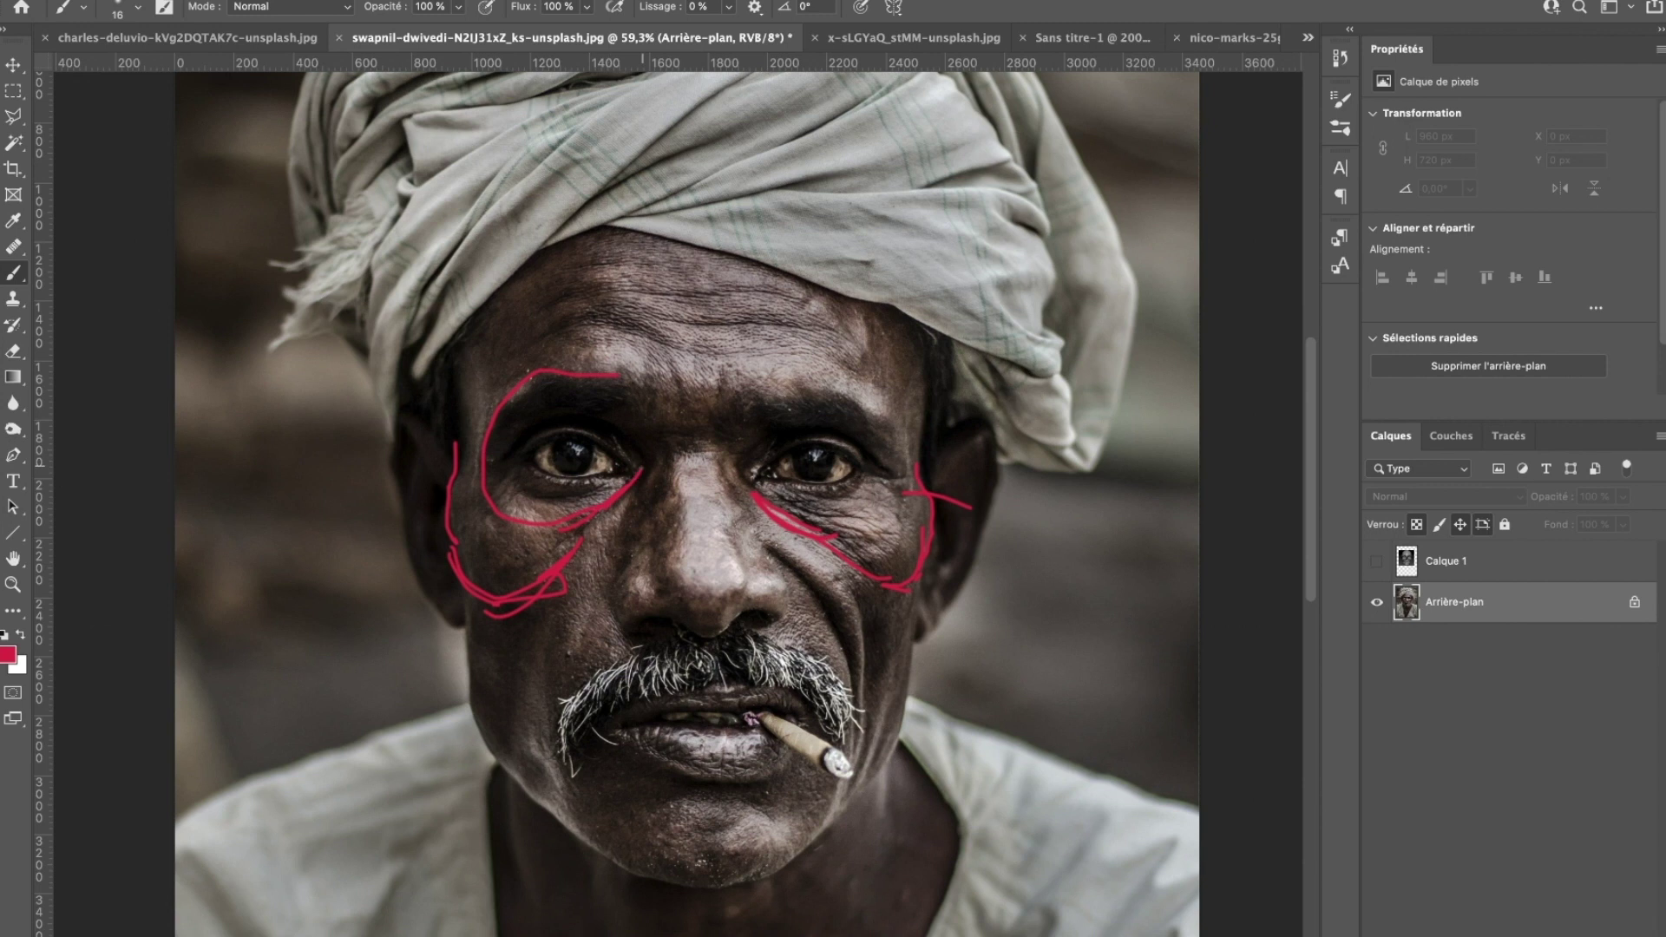
drag(677, 496, 734, 496)
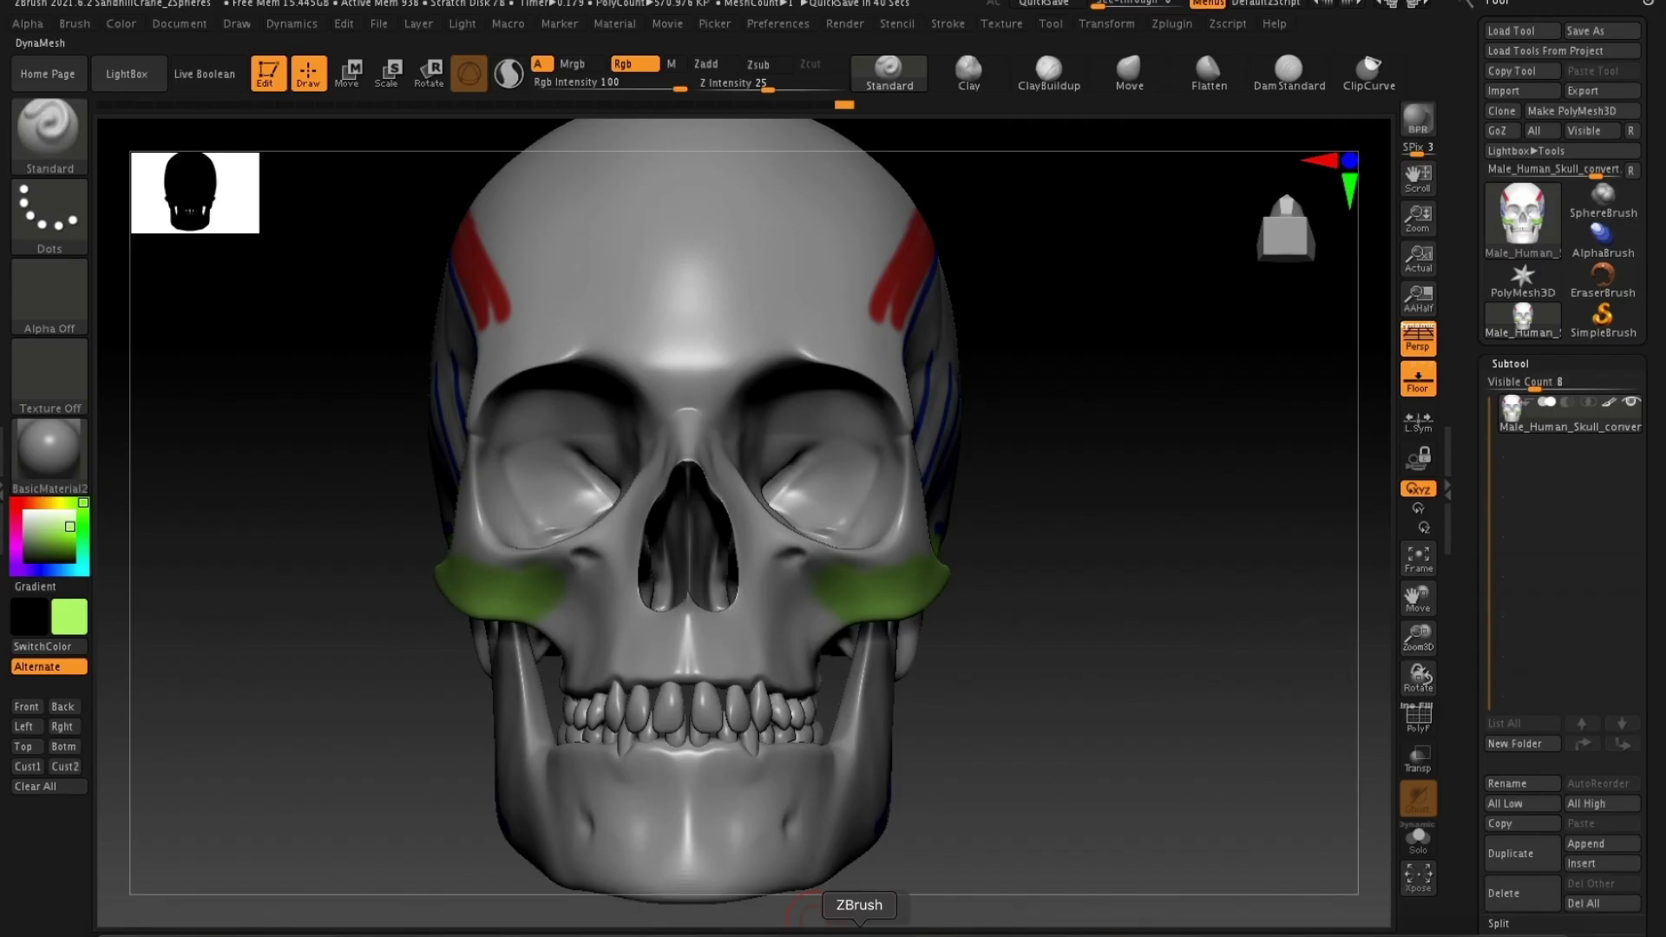
- Switch back to ZBrush and fill the whole skull with white to clear the painted landmarks
mouse_move(1189, 529)
mouse_down()
mouse_move(1163, 528)
mouse_move(1198, 547)
mouse_move(1172, 546)
mouse_up()
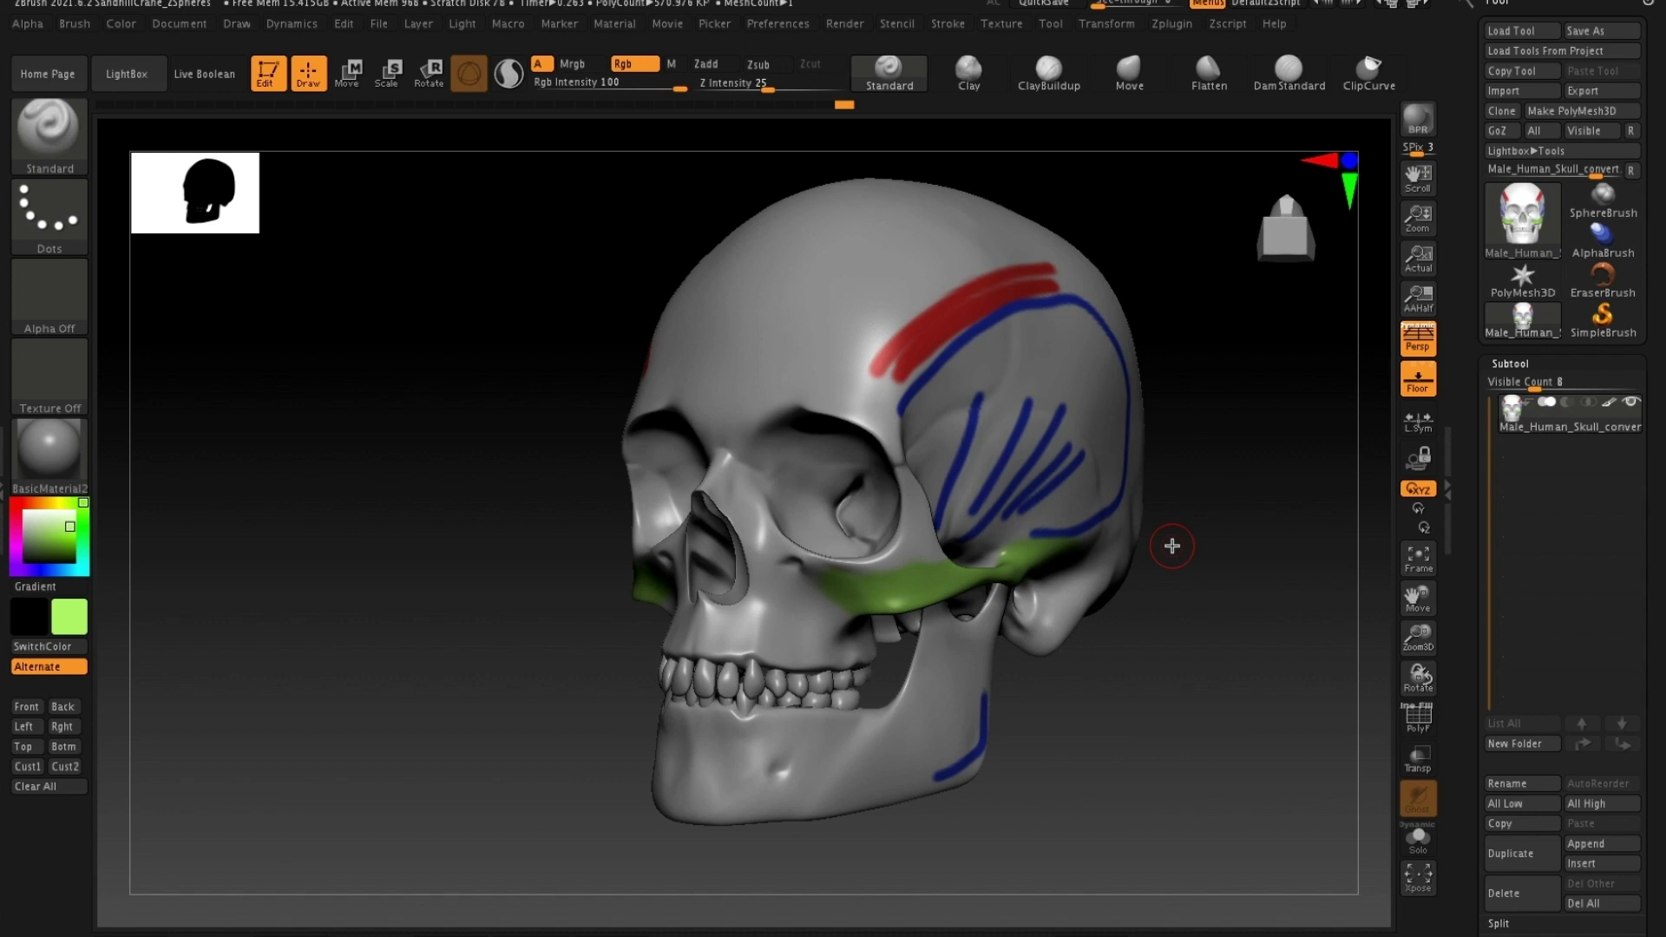
drag(1199, 604, 1093, 597)
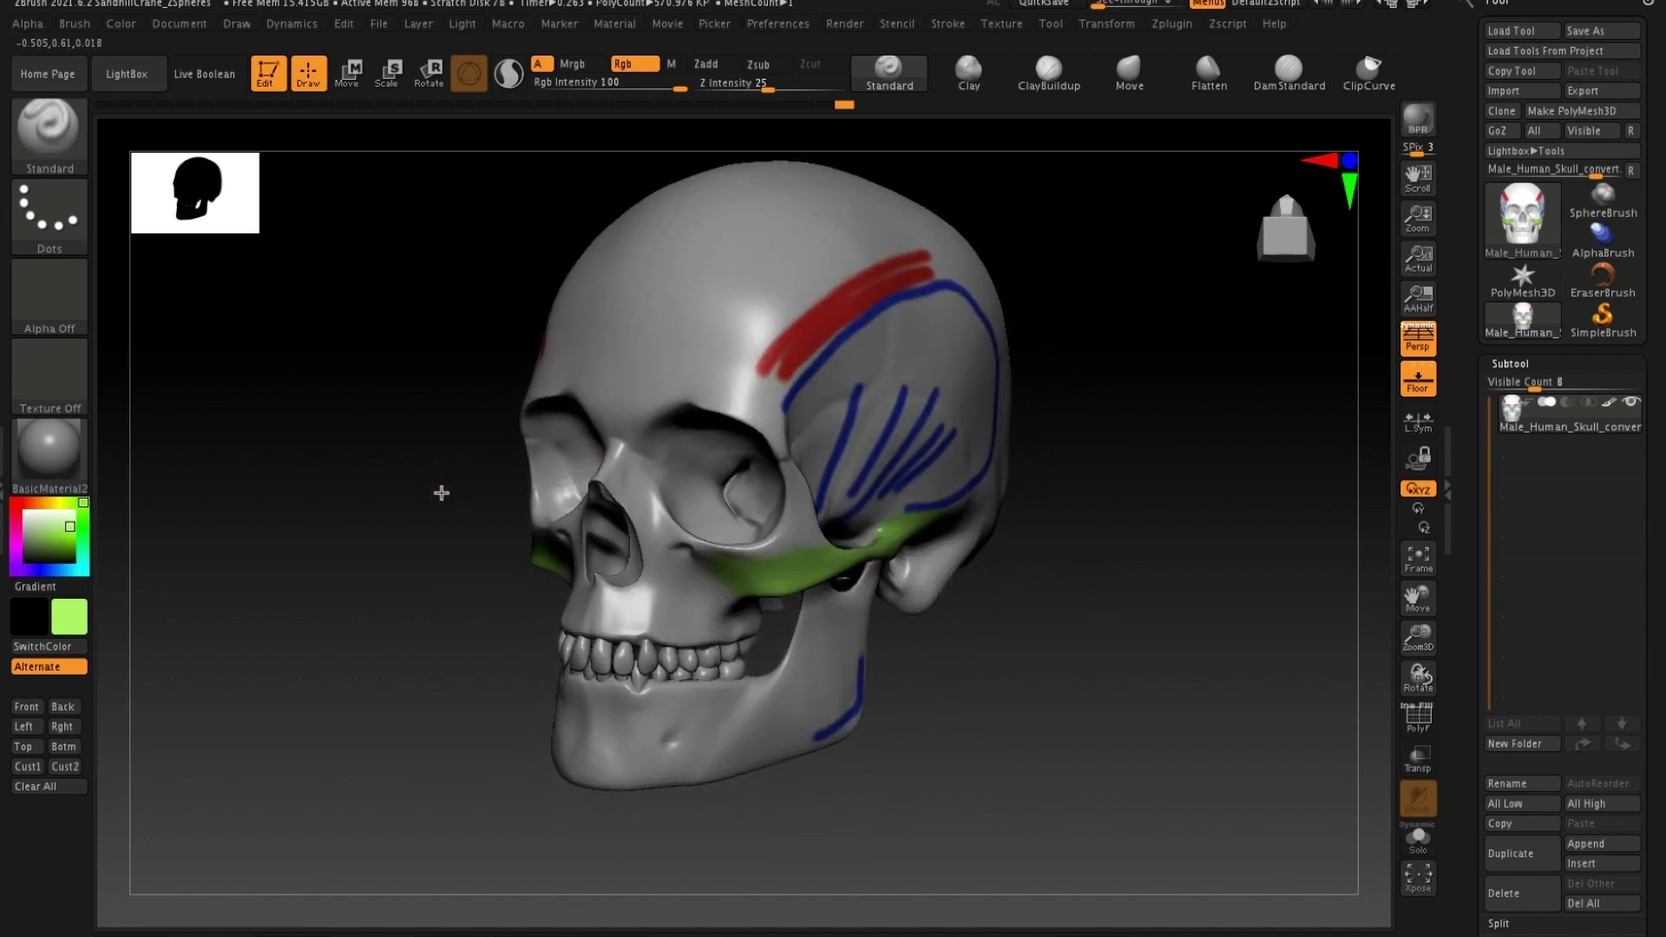
drag(439, 491, 420, 491)
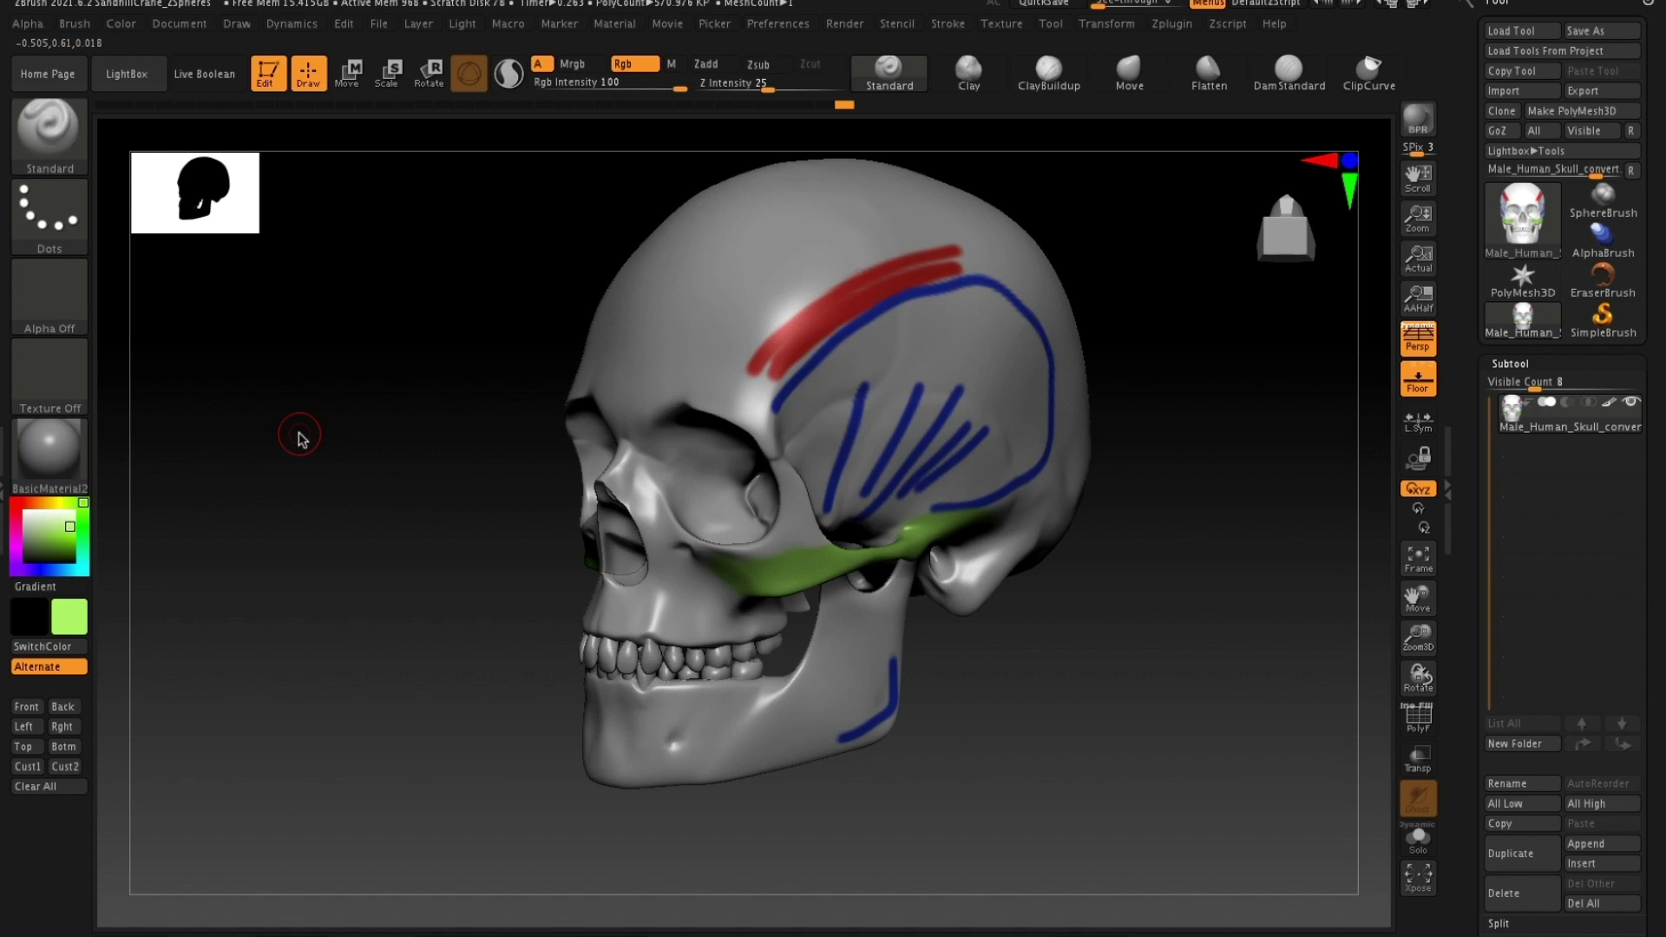
click(39, 518)
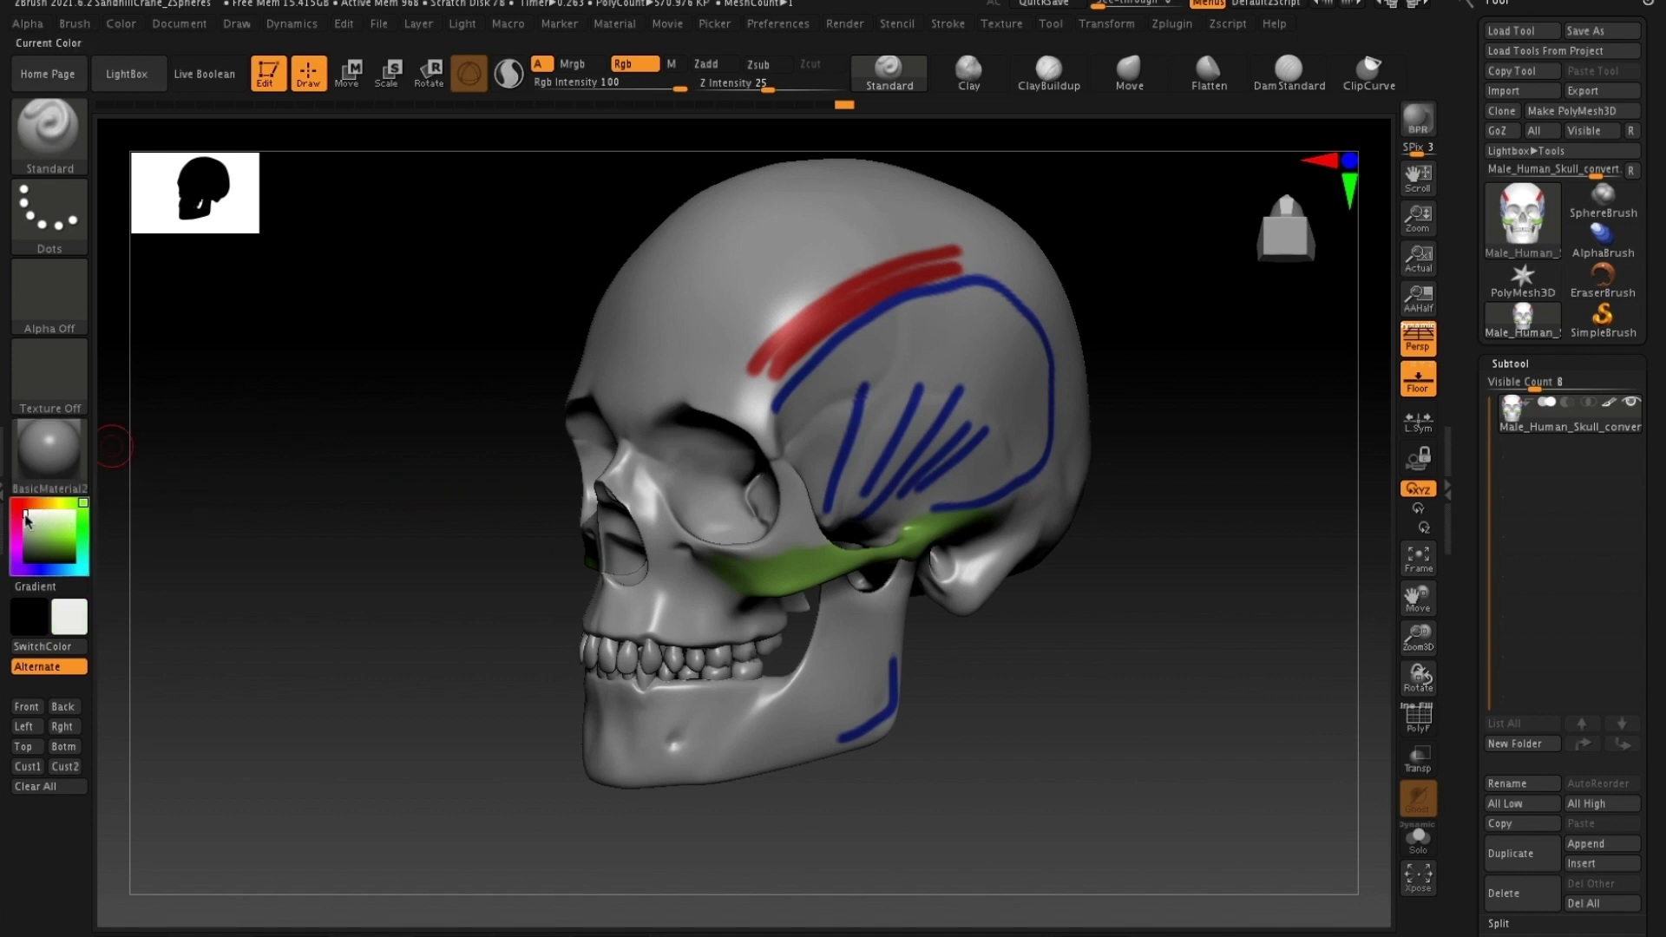
drag(28, 519, 24, 553)
click(120, 23)
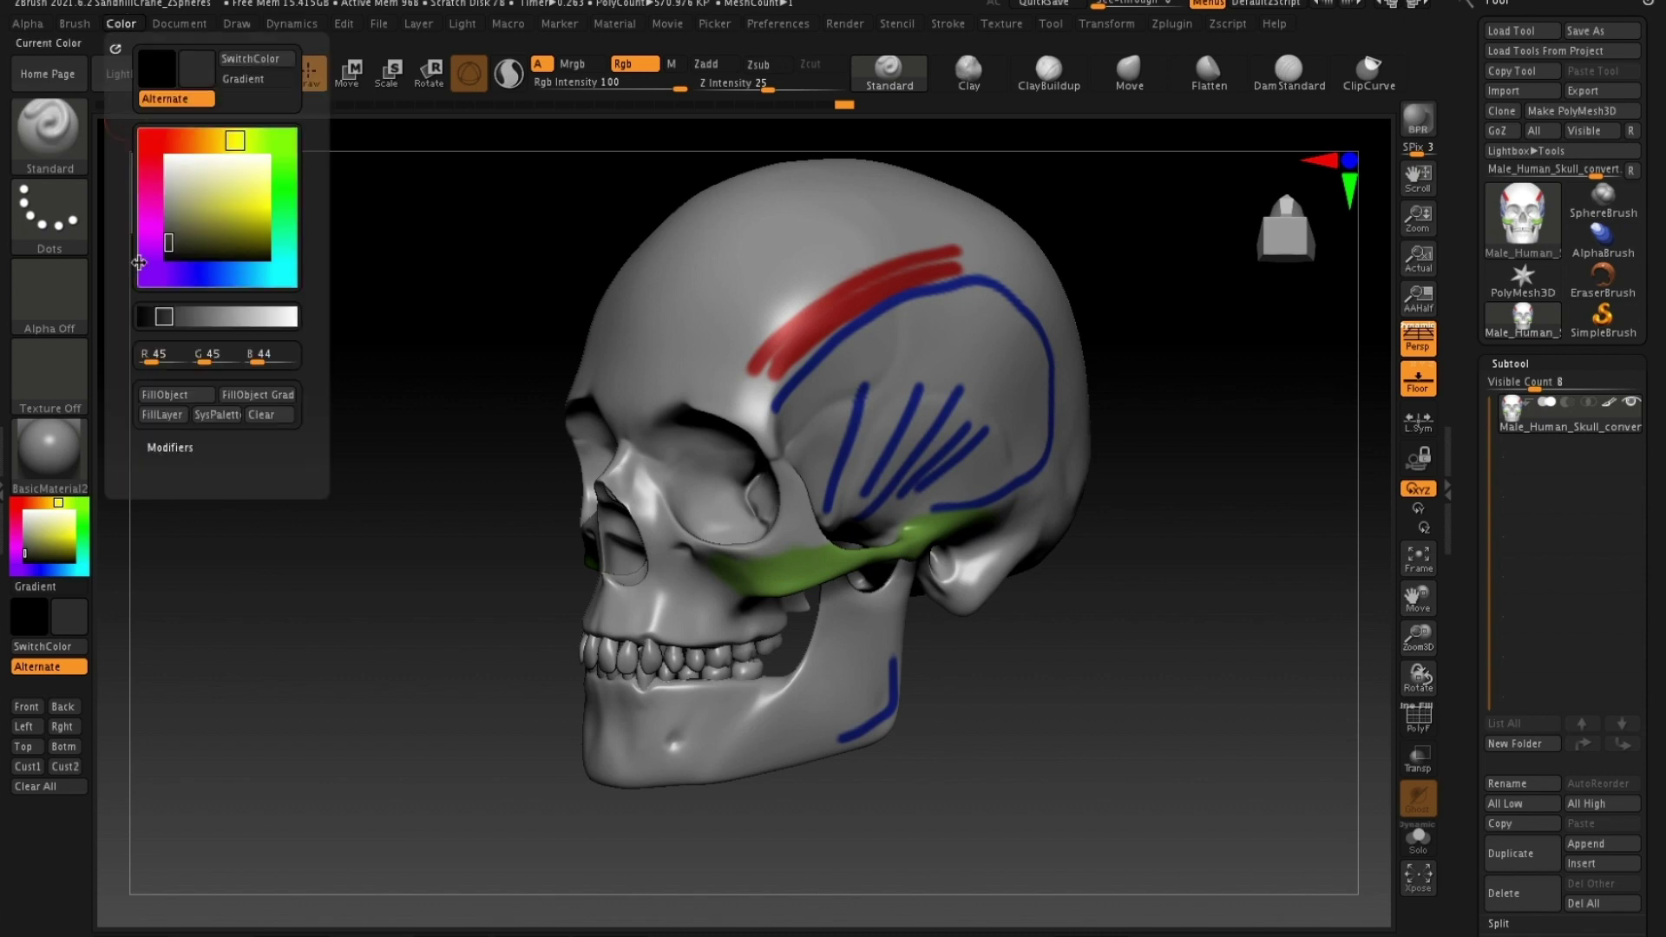
click(178, 406)
click(34, 523)
click(25, 512)
click(120, 23)
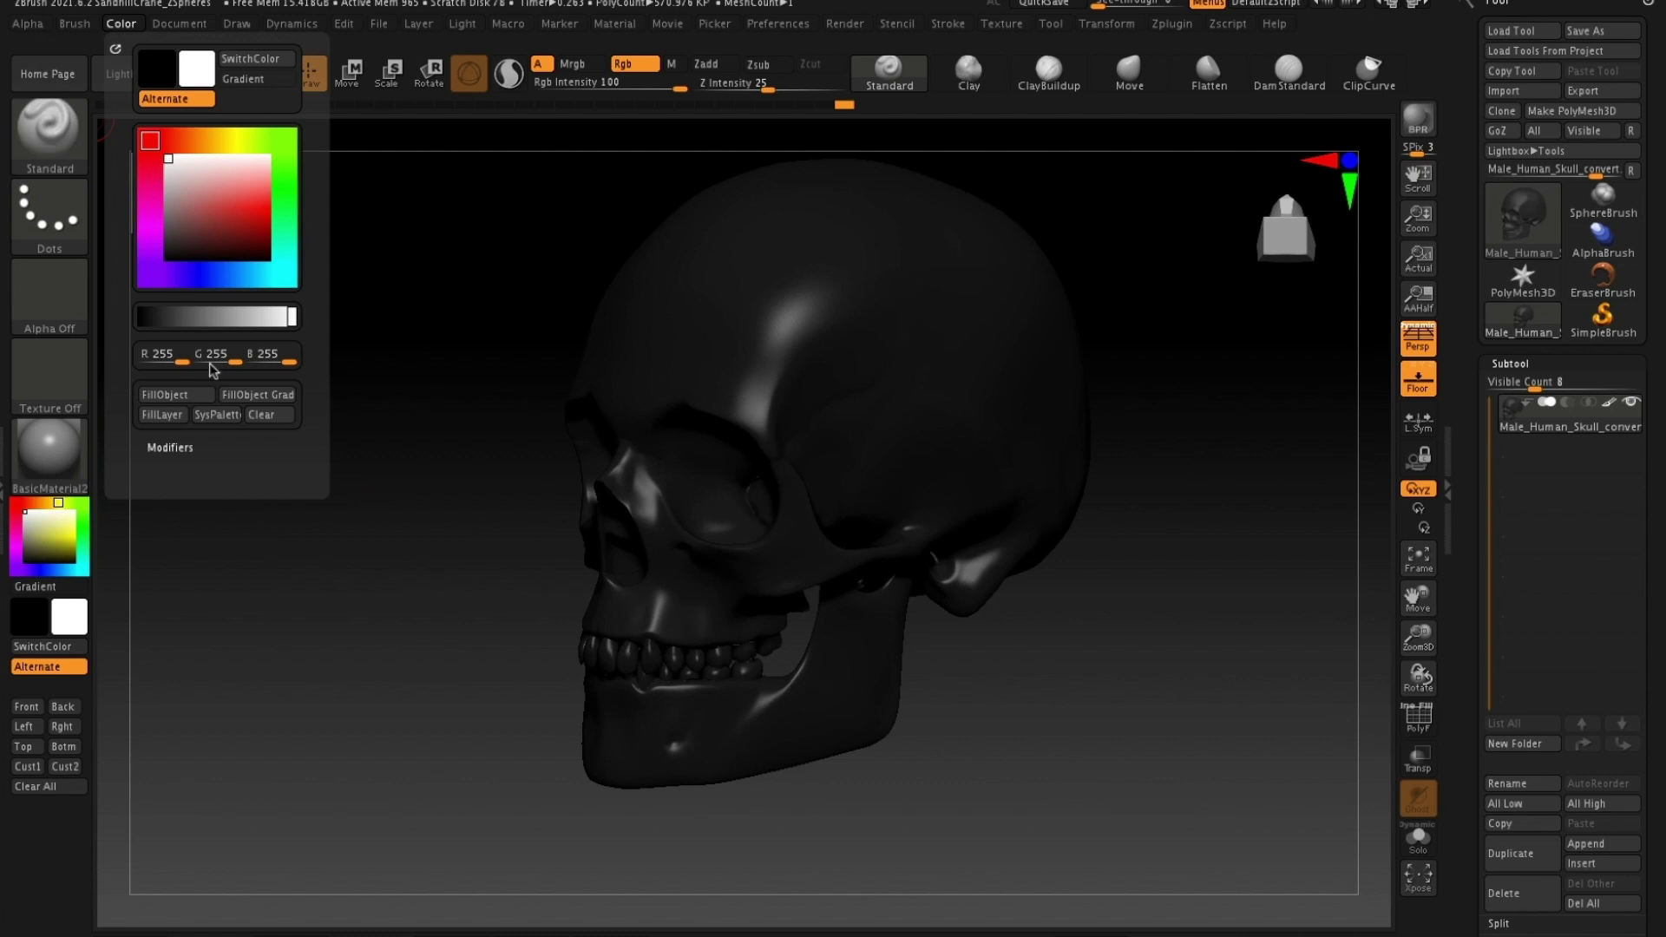
click(165, 395)
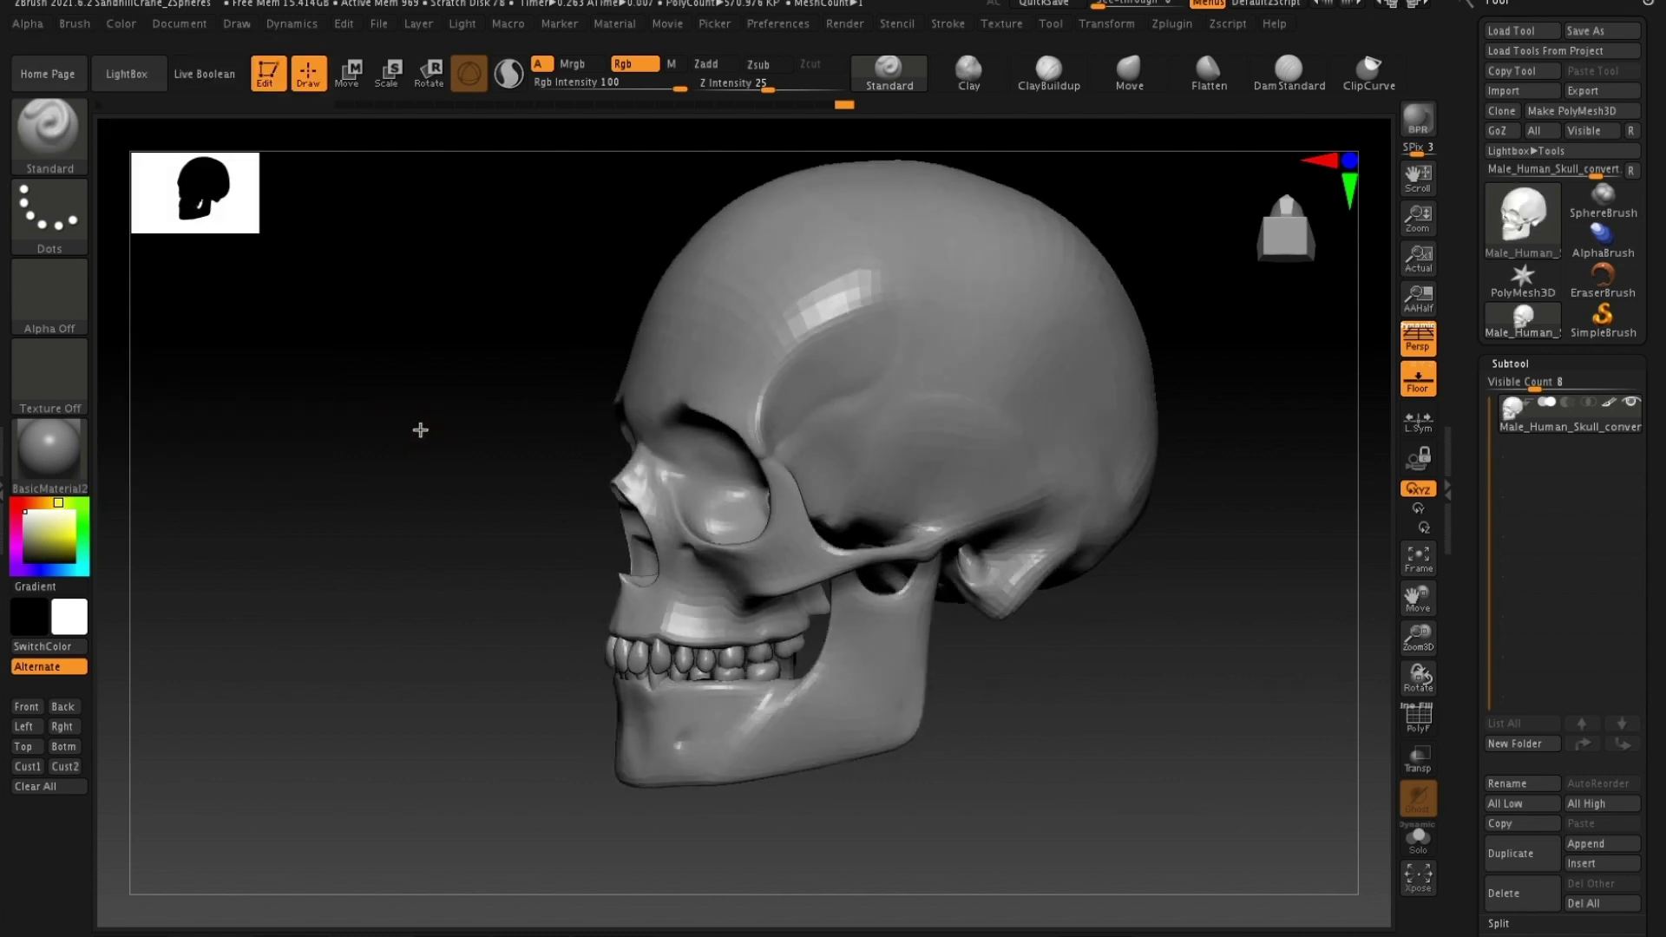
- Set the paint colour to red and brush a round spot on each parietal eminence at the side of the skull
drag(420, 429, 391, 428)
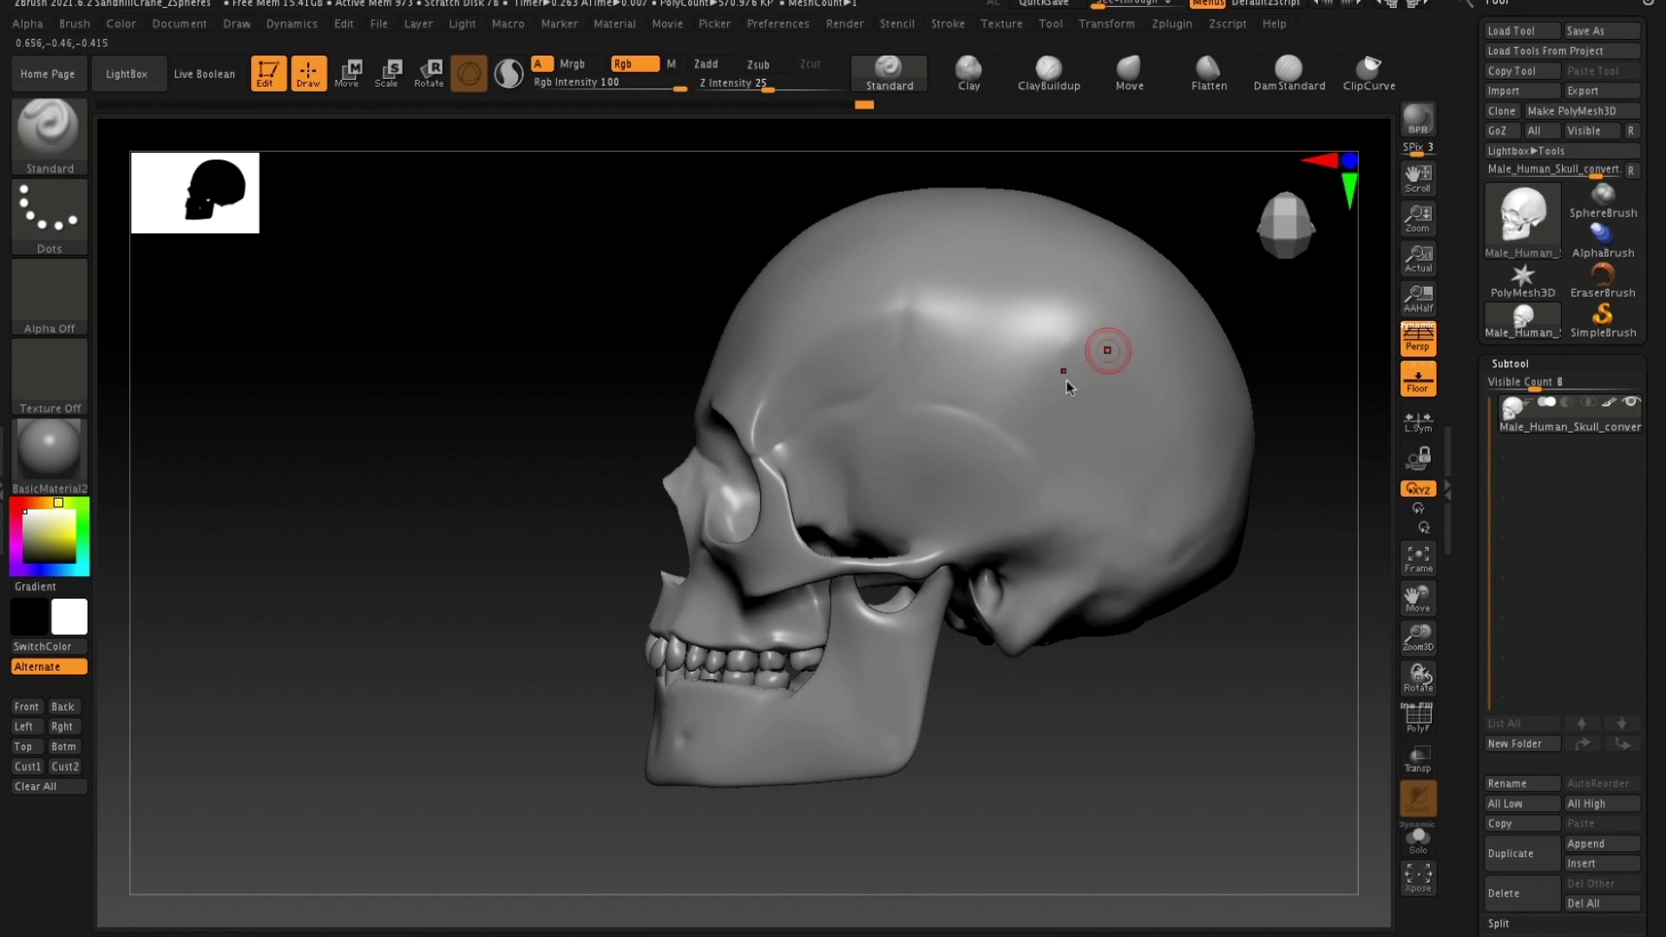
click(19, 502)
click(24, 557)
drag(44, 538, 74, 531)
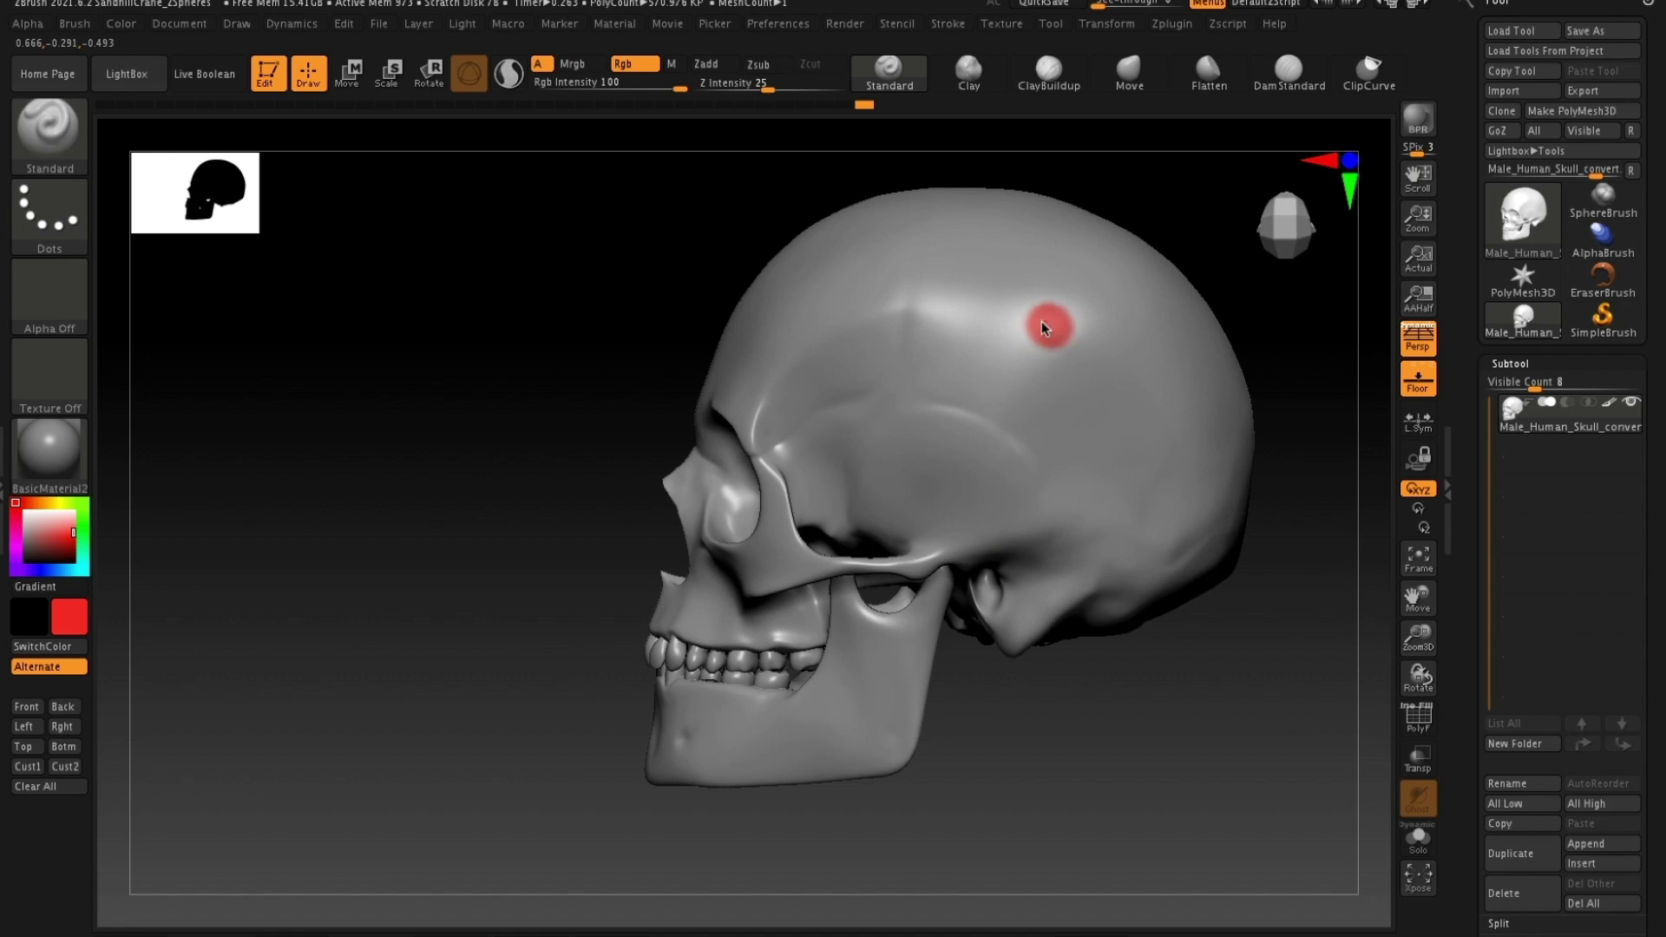
- Examine the skull's width at the red parietal spots from above, the front, three-quarter and side views
drag(1267, 299, 1268, 513)
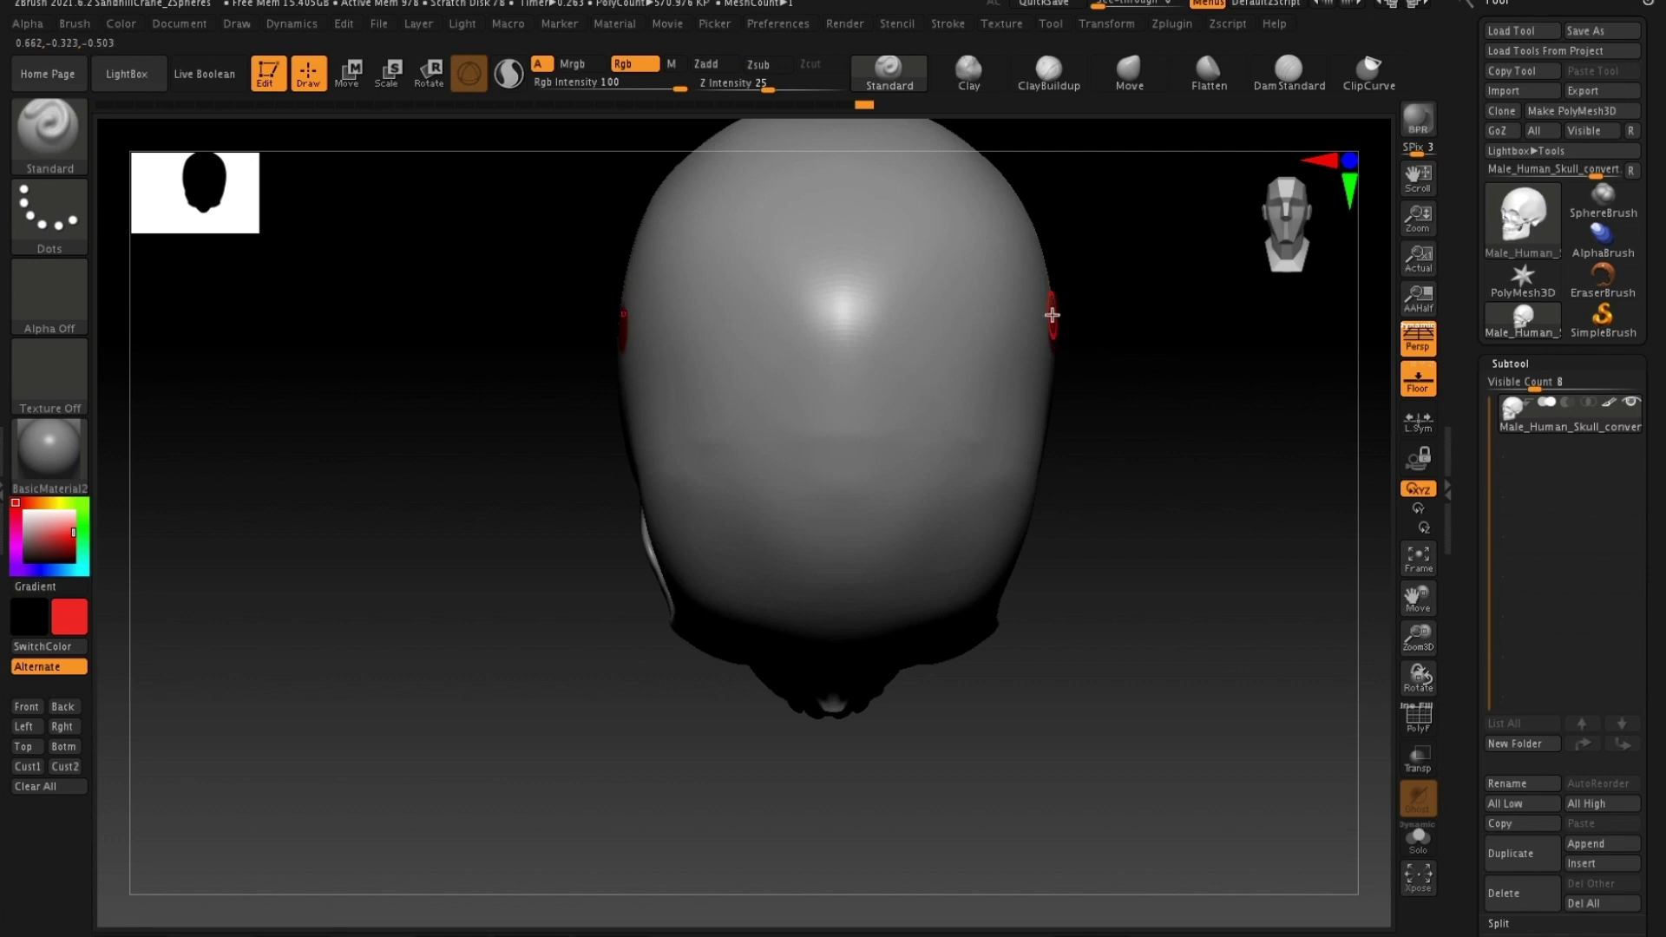
drag(1104, 301, 1099, 366)
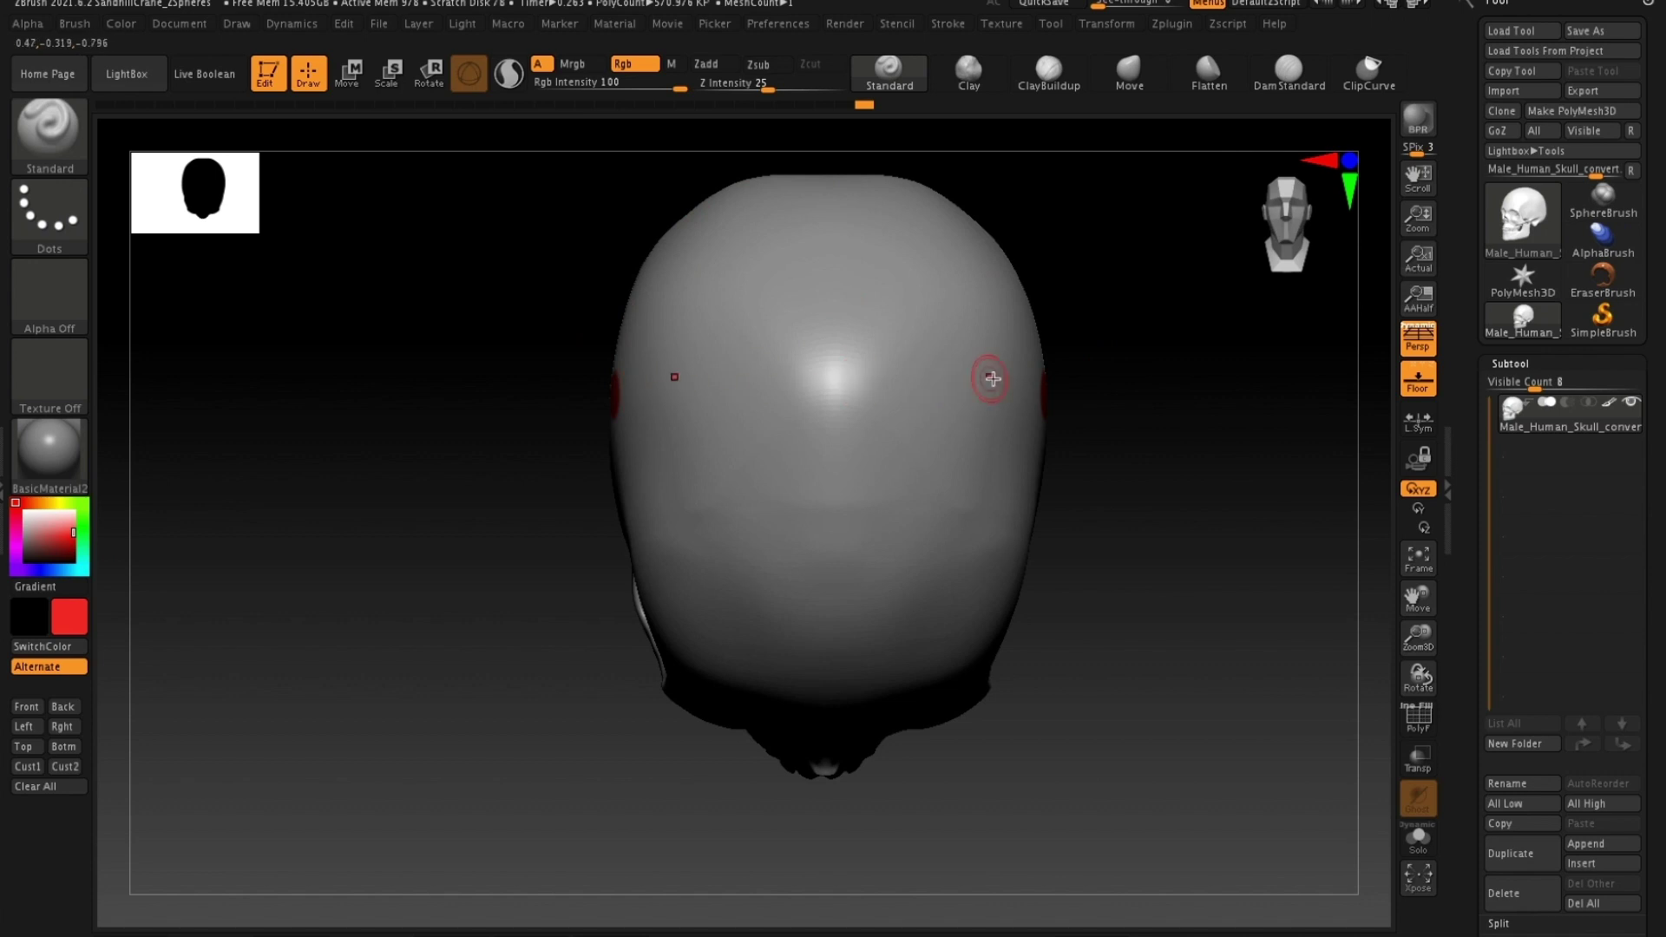
mouse_move(1153, 450)
mouse_down()
mouse_move(1160, 398)
mouse_move(1156, 446)
mouse_up()
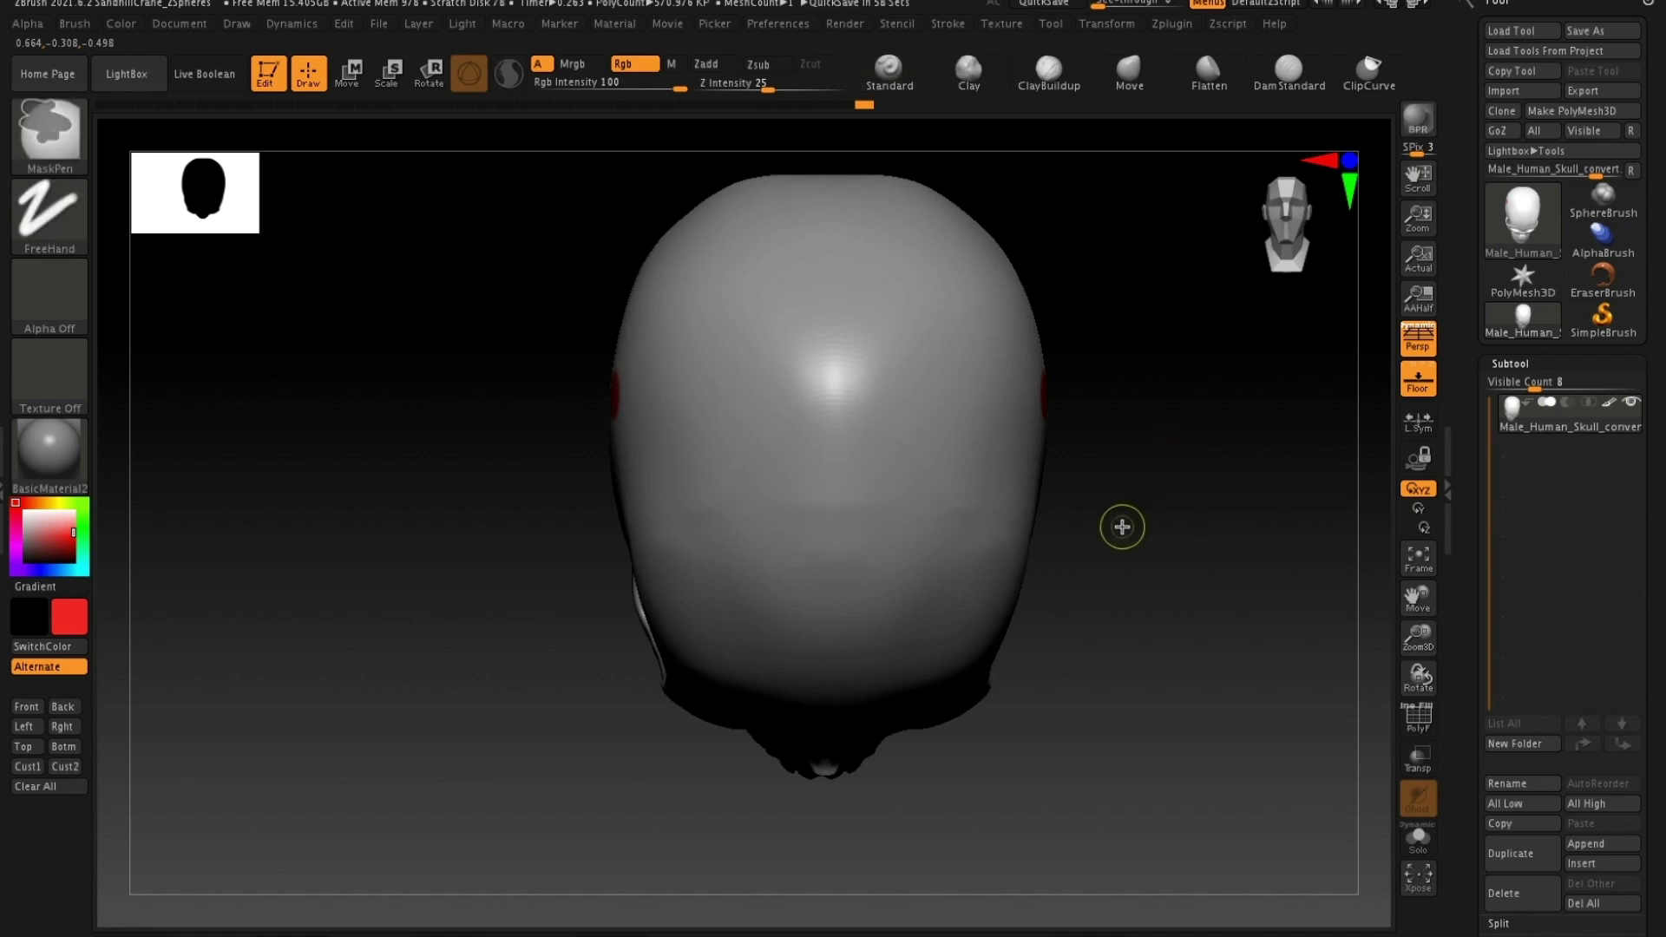
mouse_move(1123, 524)
mouse_down()
mouse_move(1117, 507)
mouse_move(1070, 575)
mouse_up()
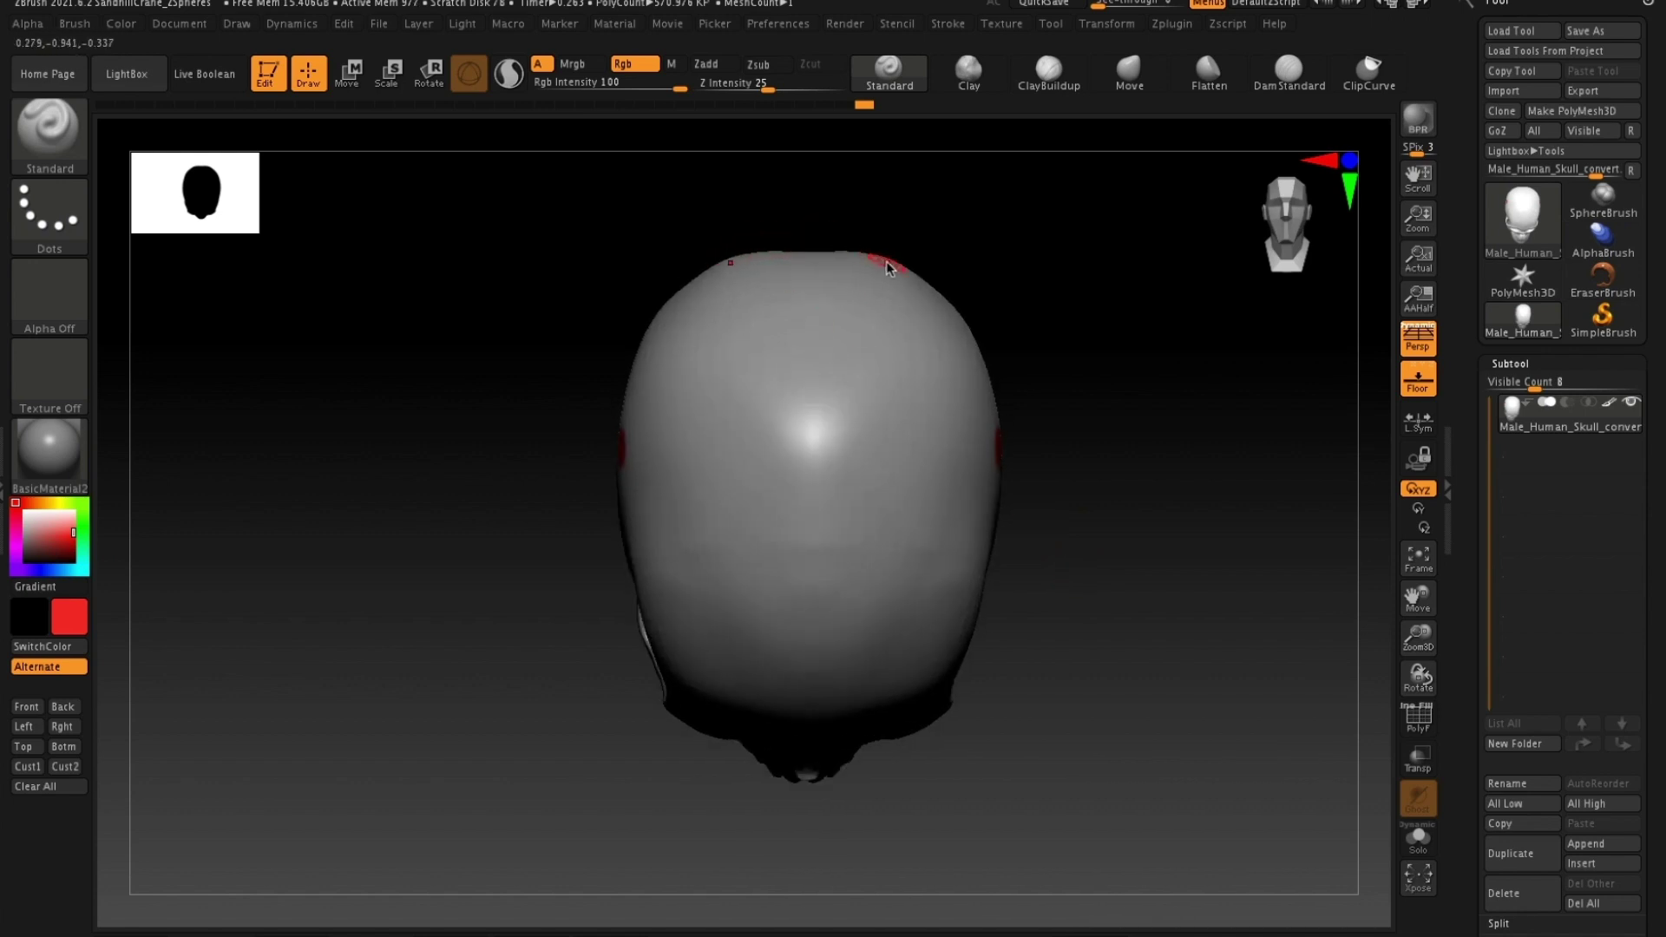
drag(1092, 423, 1090, 256)
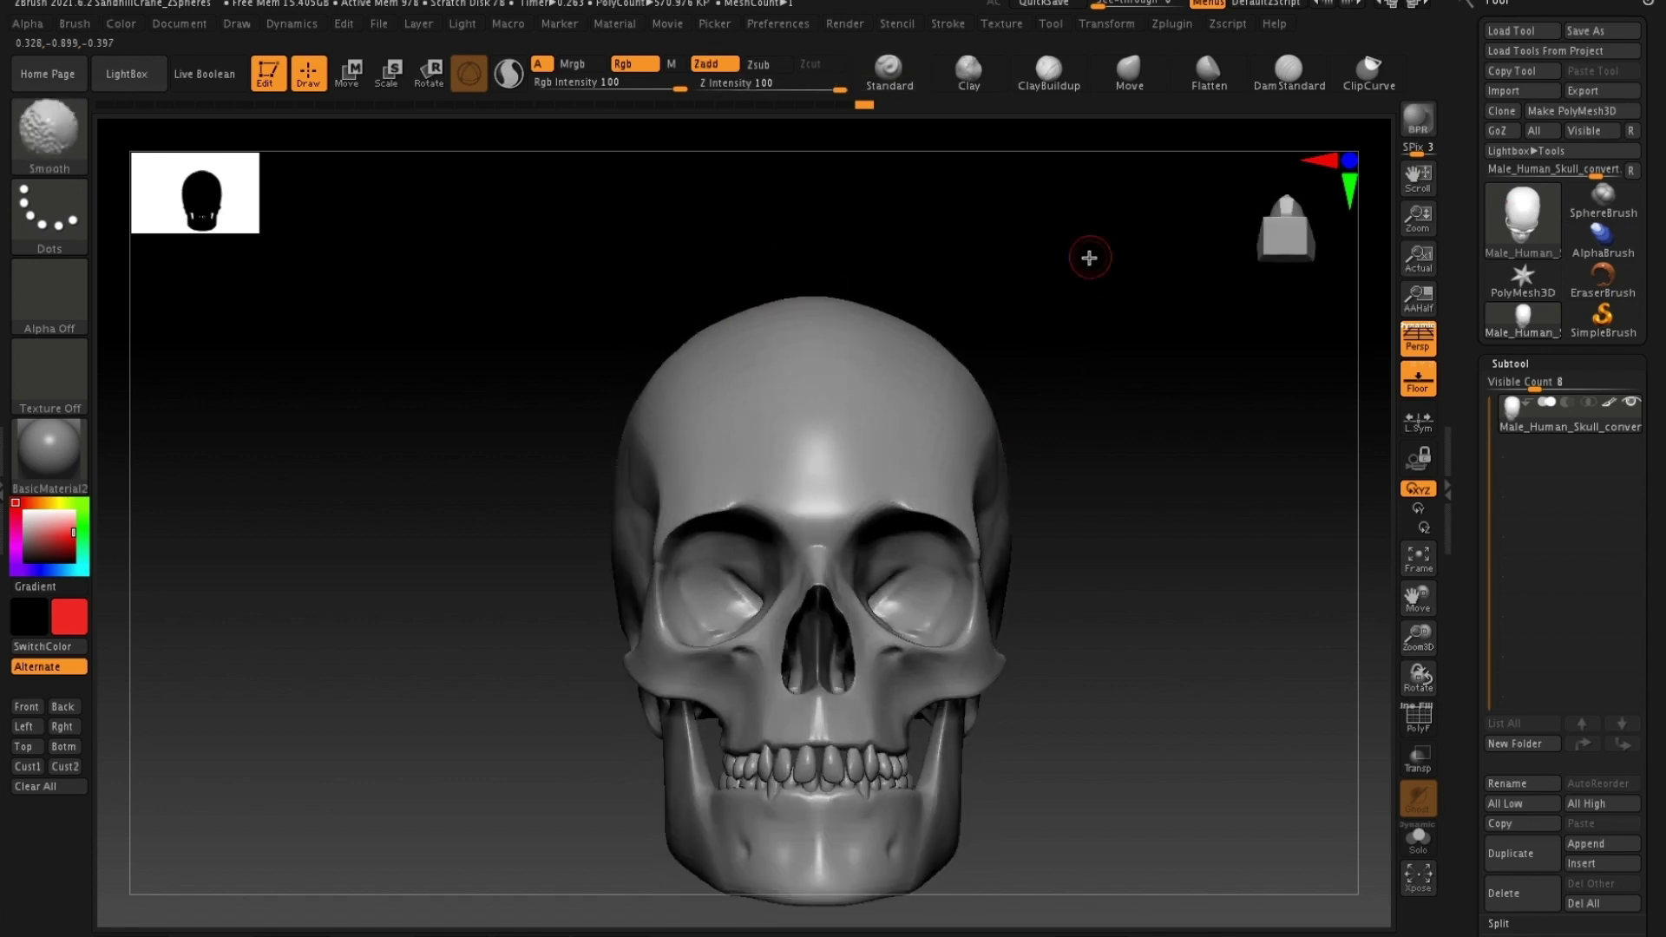
drag(1232, 382, 903, 293)
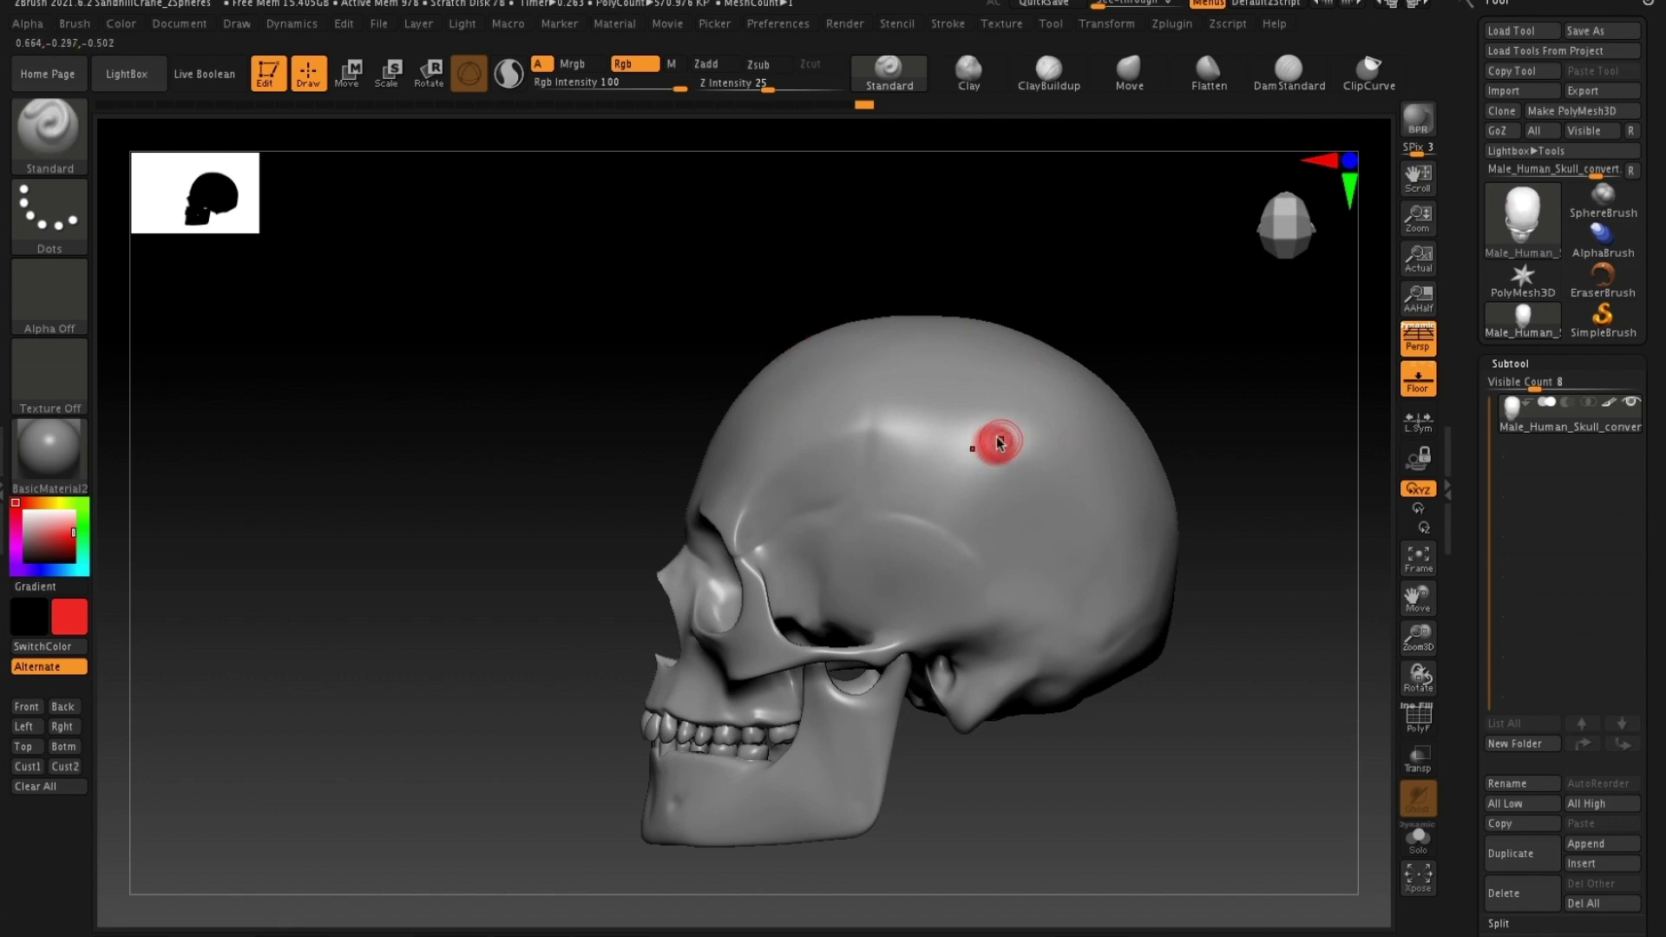
drag(1231, 402, 1272, 425)
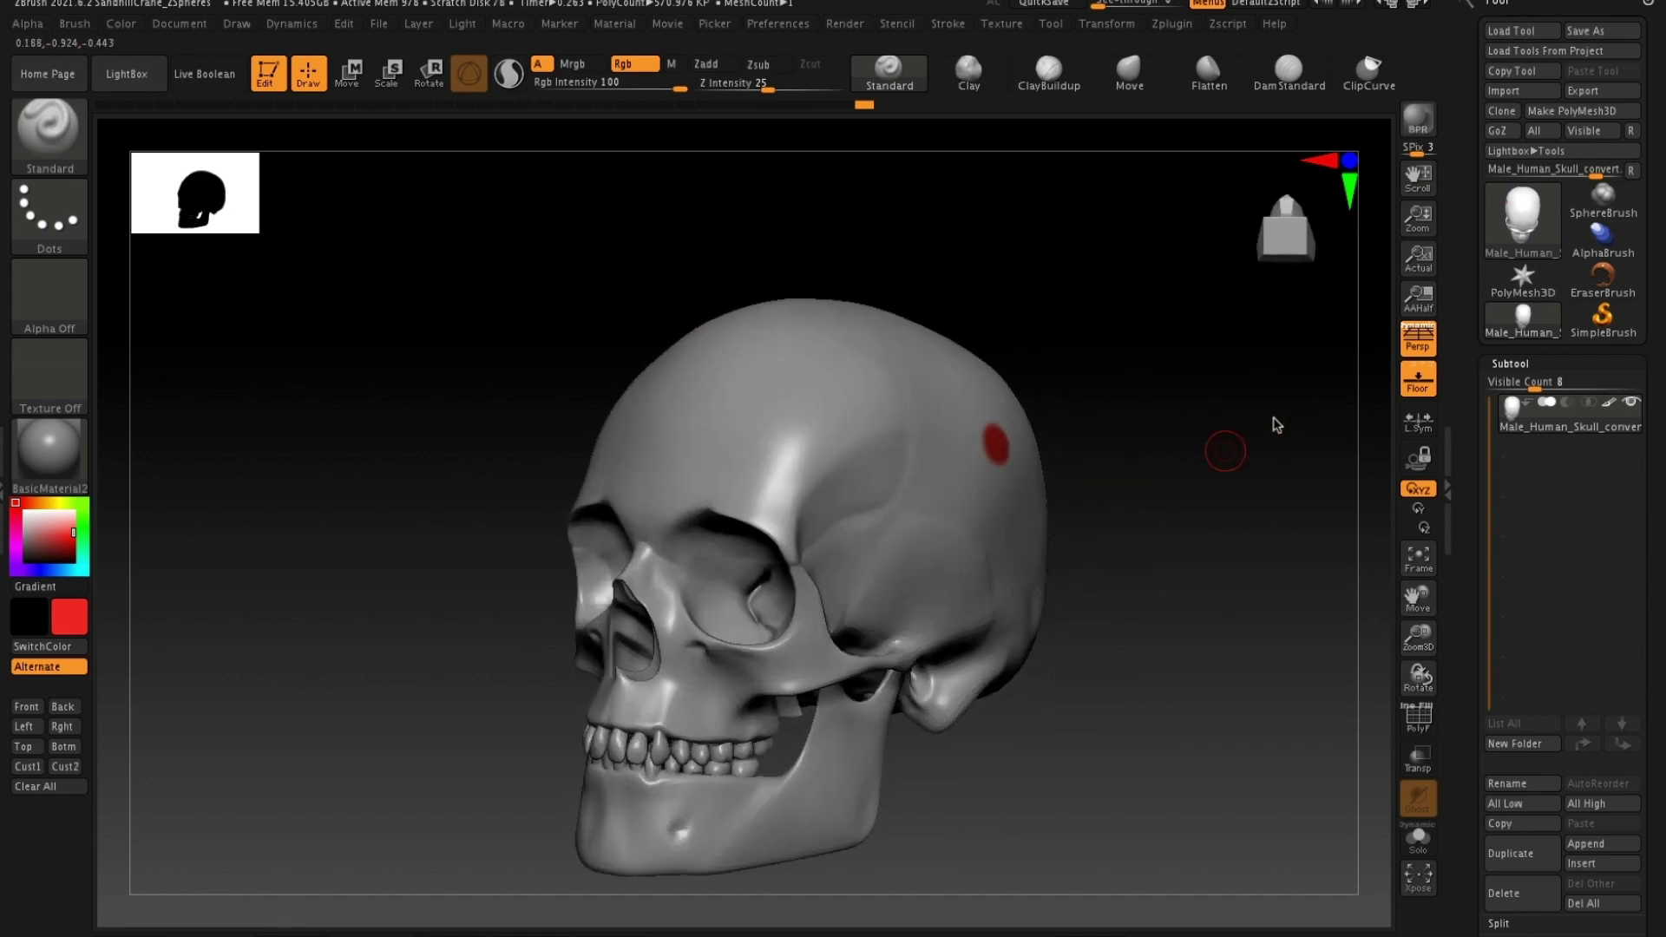
mouse_move(1076, 479)
mouse_down()
mouse_move(1138, 491)
mouse_move(1055, 465)
mouse_up()
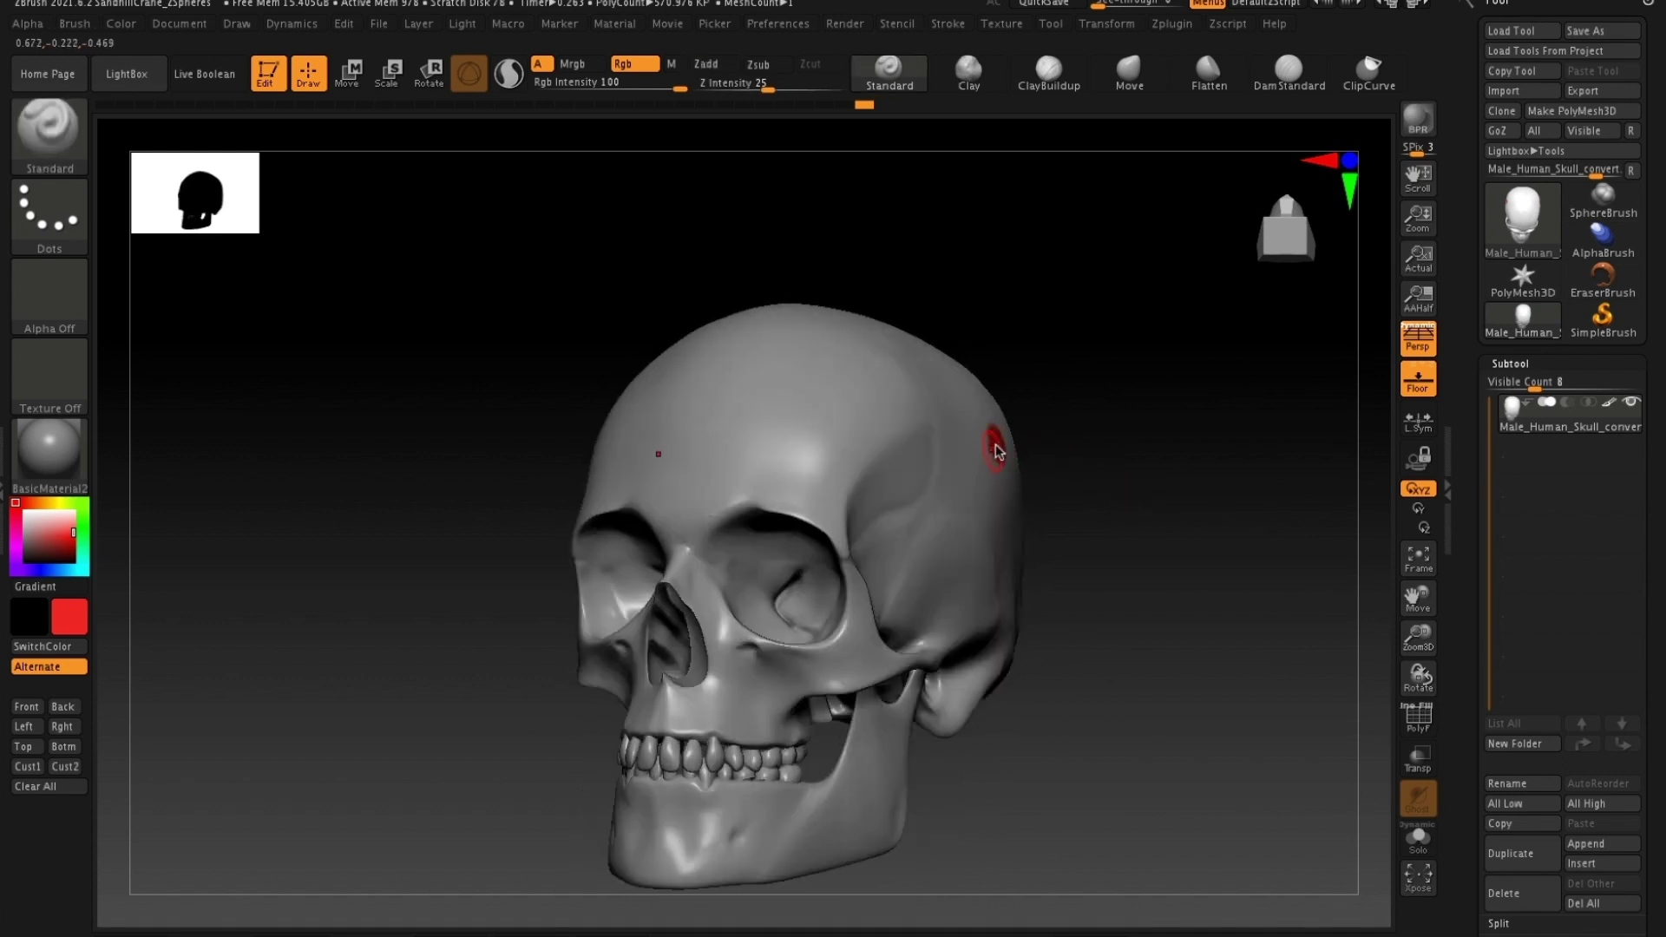
drag(1108, 536, 1101, 737)
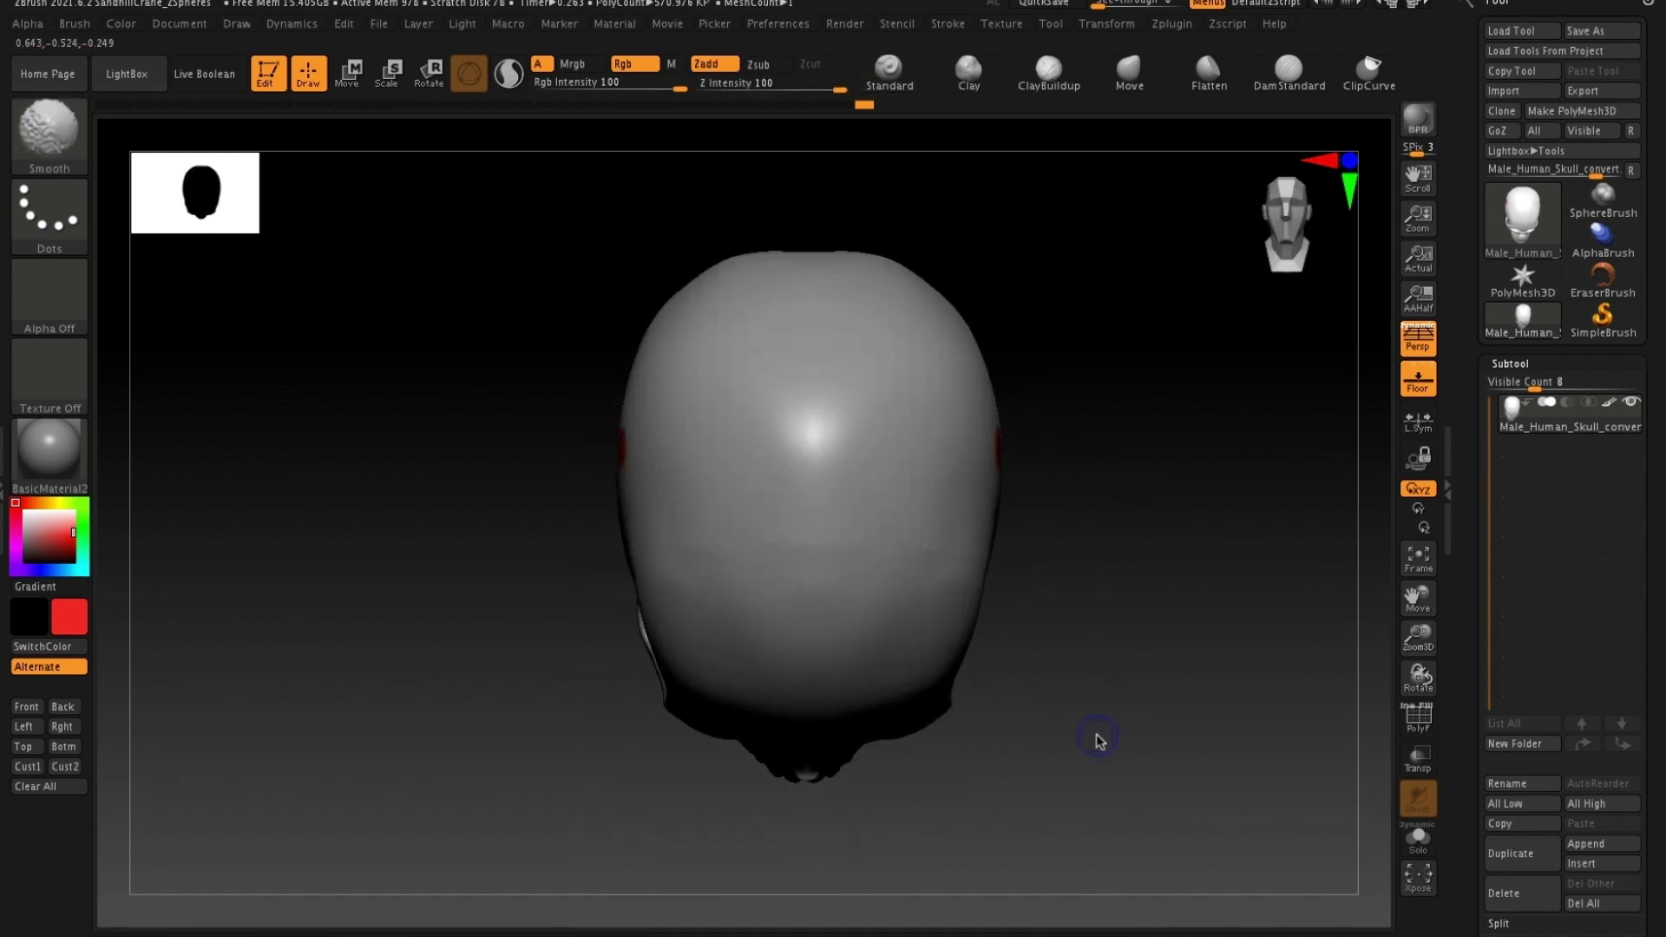
mouse_move(1008, 441)
mouse_down()
mouse_move(1052, 484)
mouse_move(1020, 453)
mouse_move(1082, 461)
mouse_move(1097, 342)
mouse_move(1086, 298)
mouse_move(1033, 268)
mouse_move(989, 269)
mouse_up()
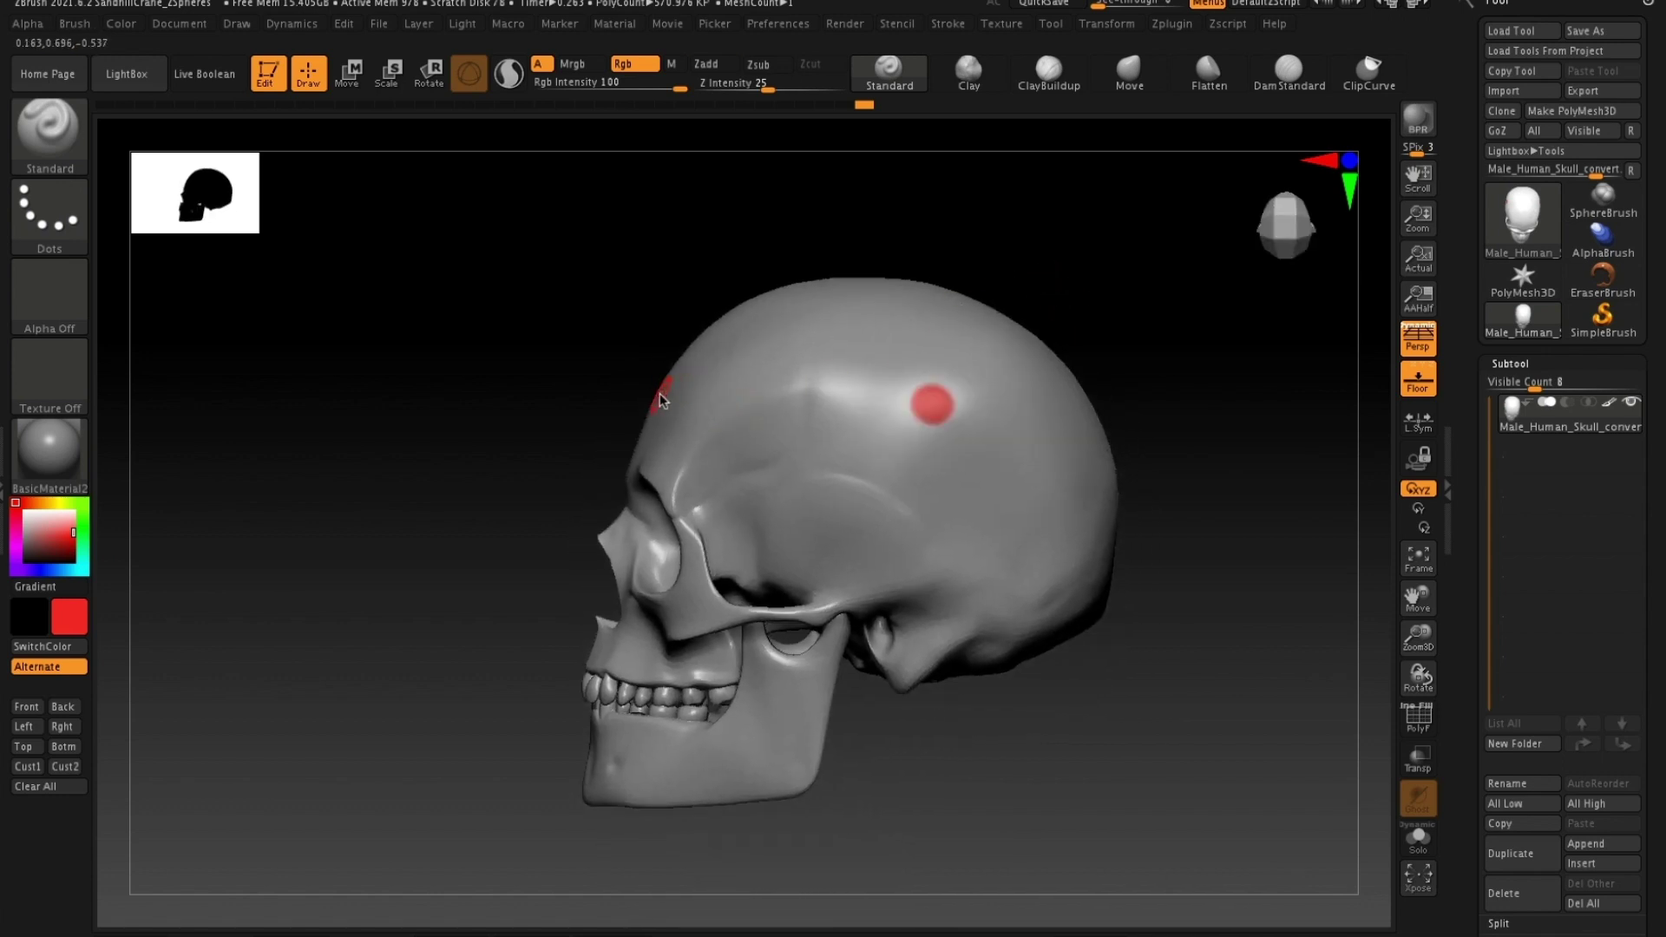
- Brush a red band across the forehead and a straight red line from it along the side to the back of the skull
mouse_move(574, 388)
mouse_down()
mouse_move(645, 407)
mouse_move(689, 386)
mouse_move(799, 390)
mouse_up()
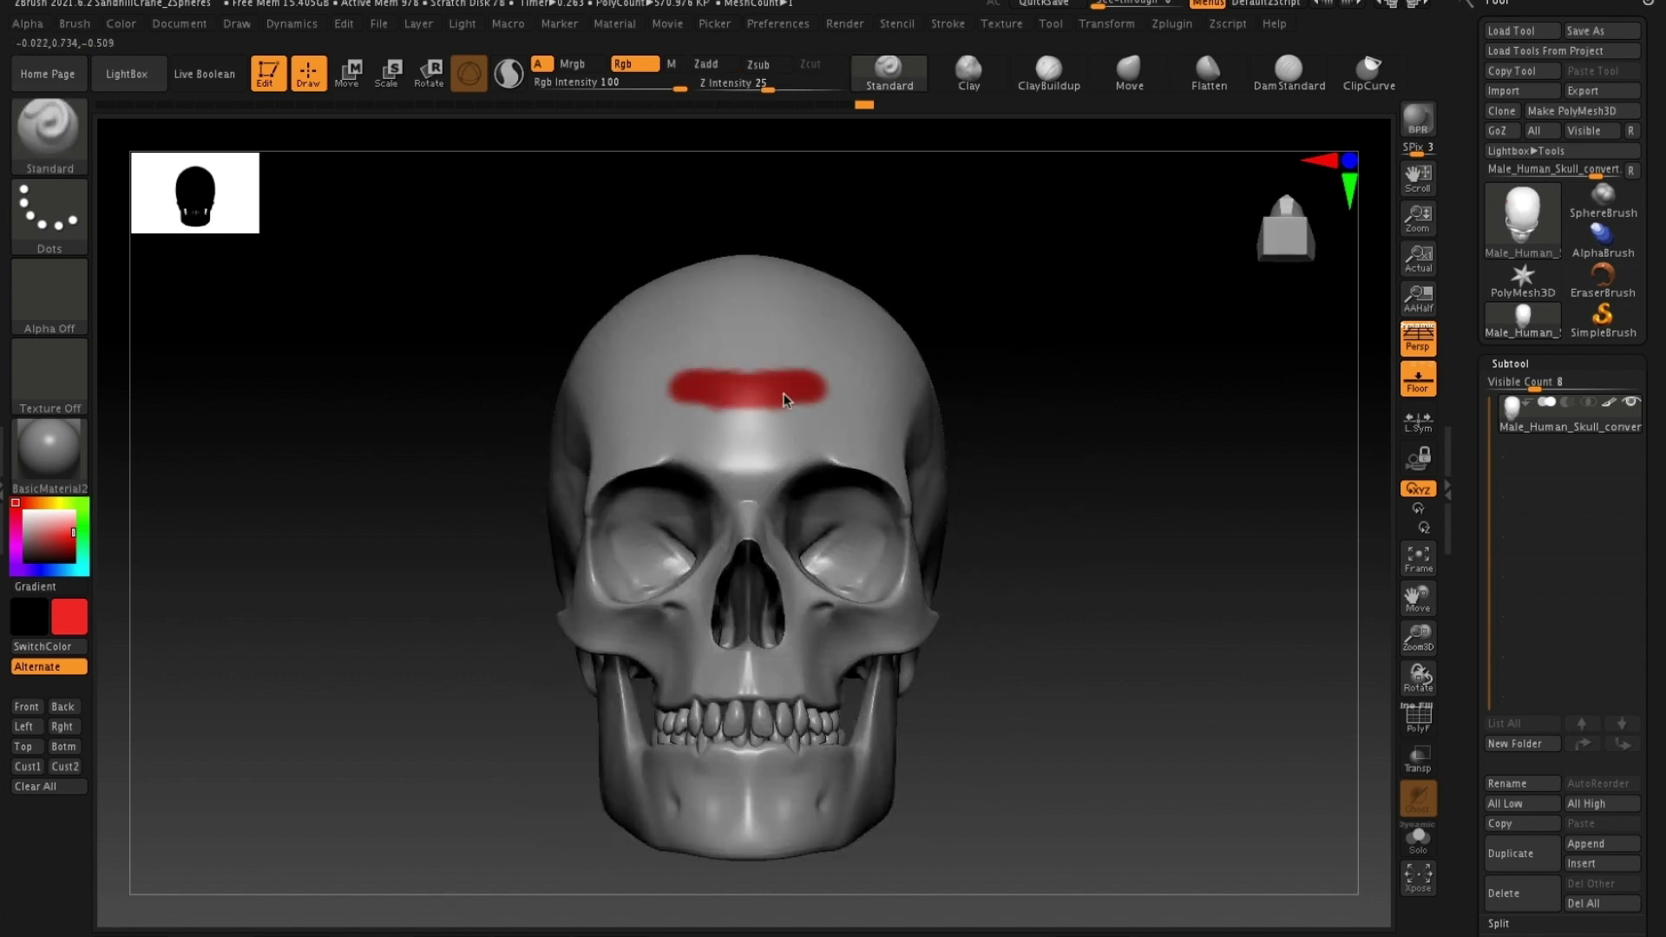
drag(1074, 439, 891, 413)
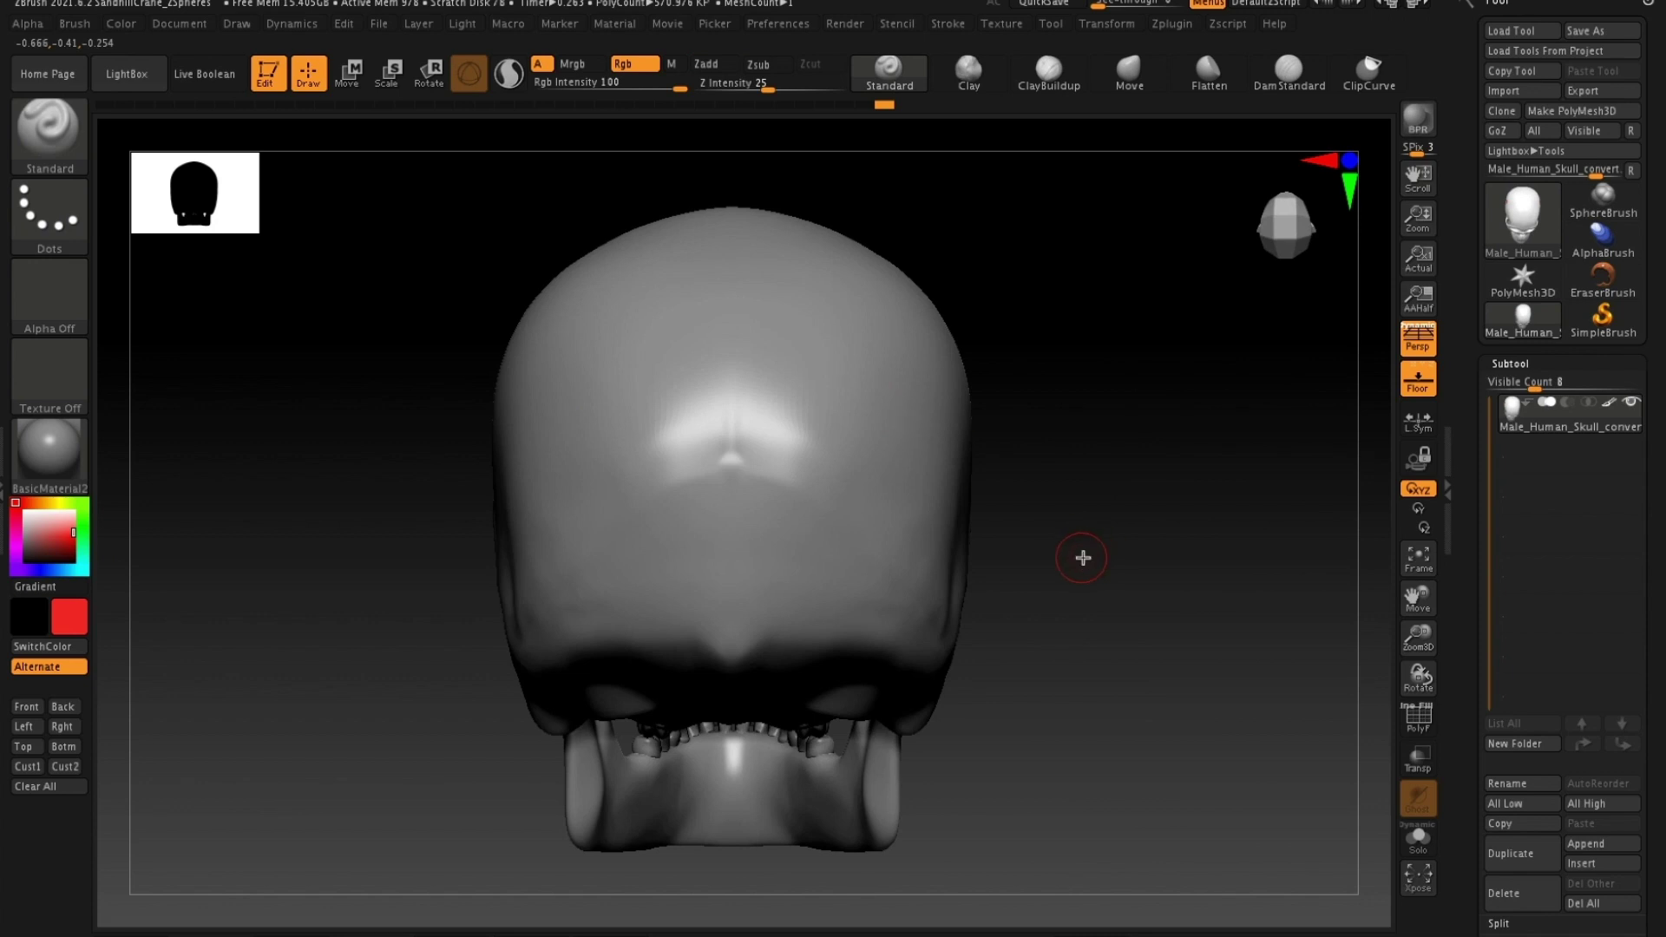
drag(1082, 557, 1094, 498)
drag(1210, 503, 1116, 498)
drag(790, 526, 751, 531)
mouse_move(1102, 490)
mouse_down()
mouse_move(1215, 495)
mouse_move(1161, 502)
mouse_move(1116, 409)
mouse_up()
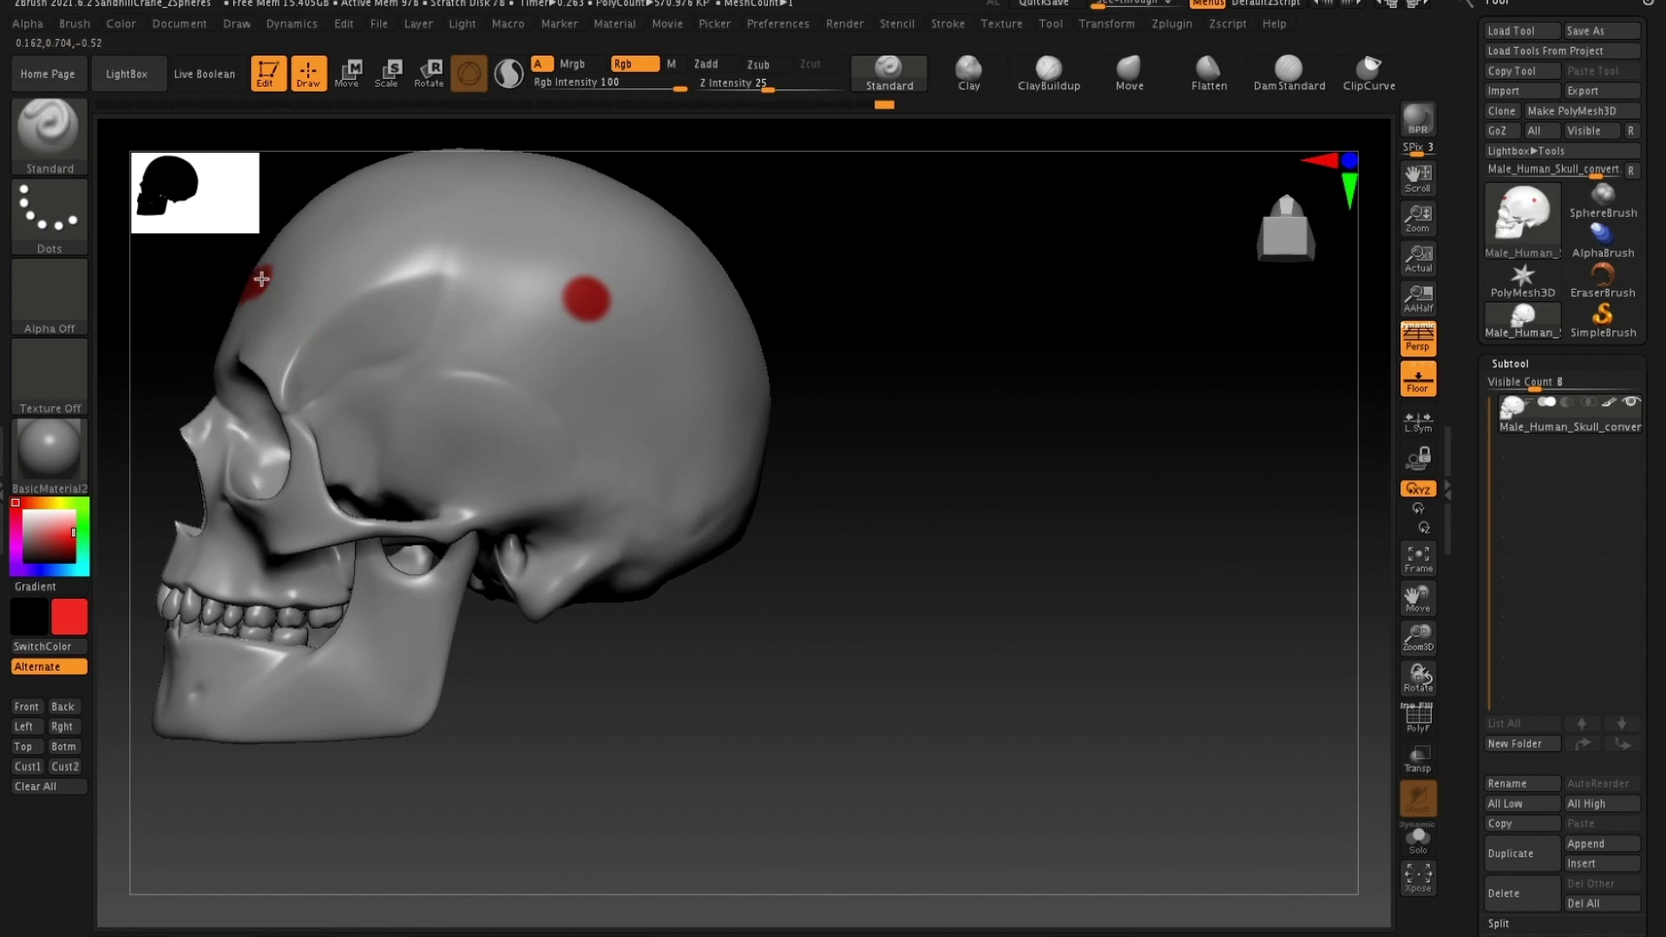
mouse_move(403, 326)
mouse_down()
mouse_move(721, 428)
mouse_move(753, 485)
mouse_up()
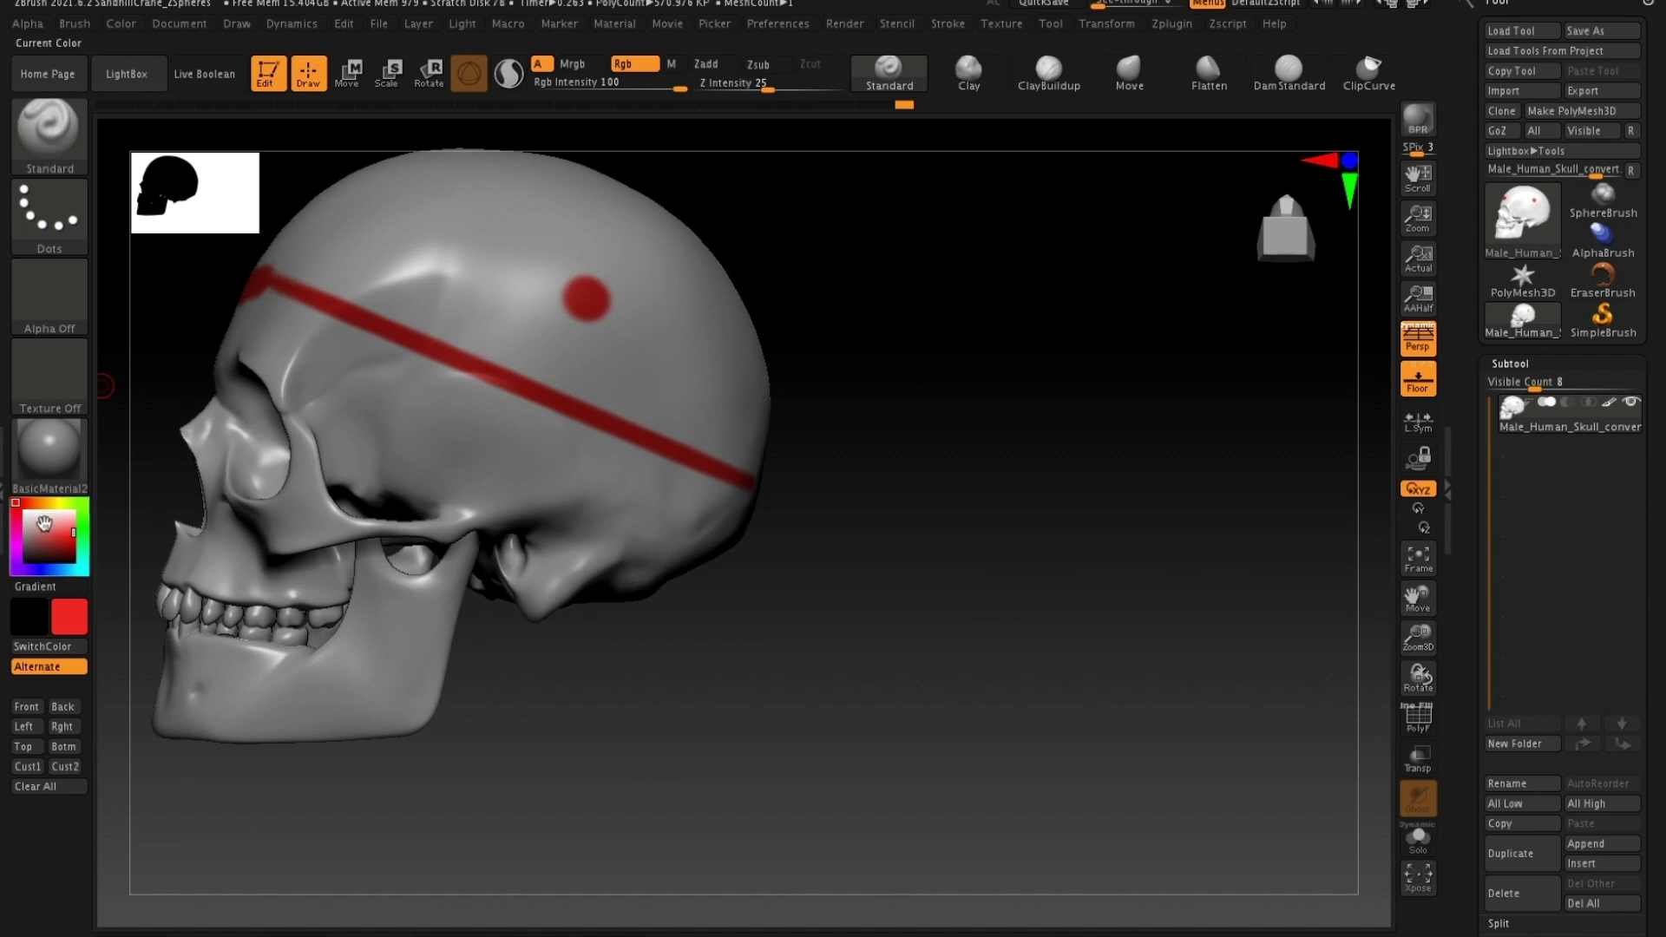
- Paint white over the parietal spot and the surplus red below the forehead line, undoing the last stroke
click(19, 501)
drag(584, 295, 556, 321)
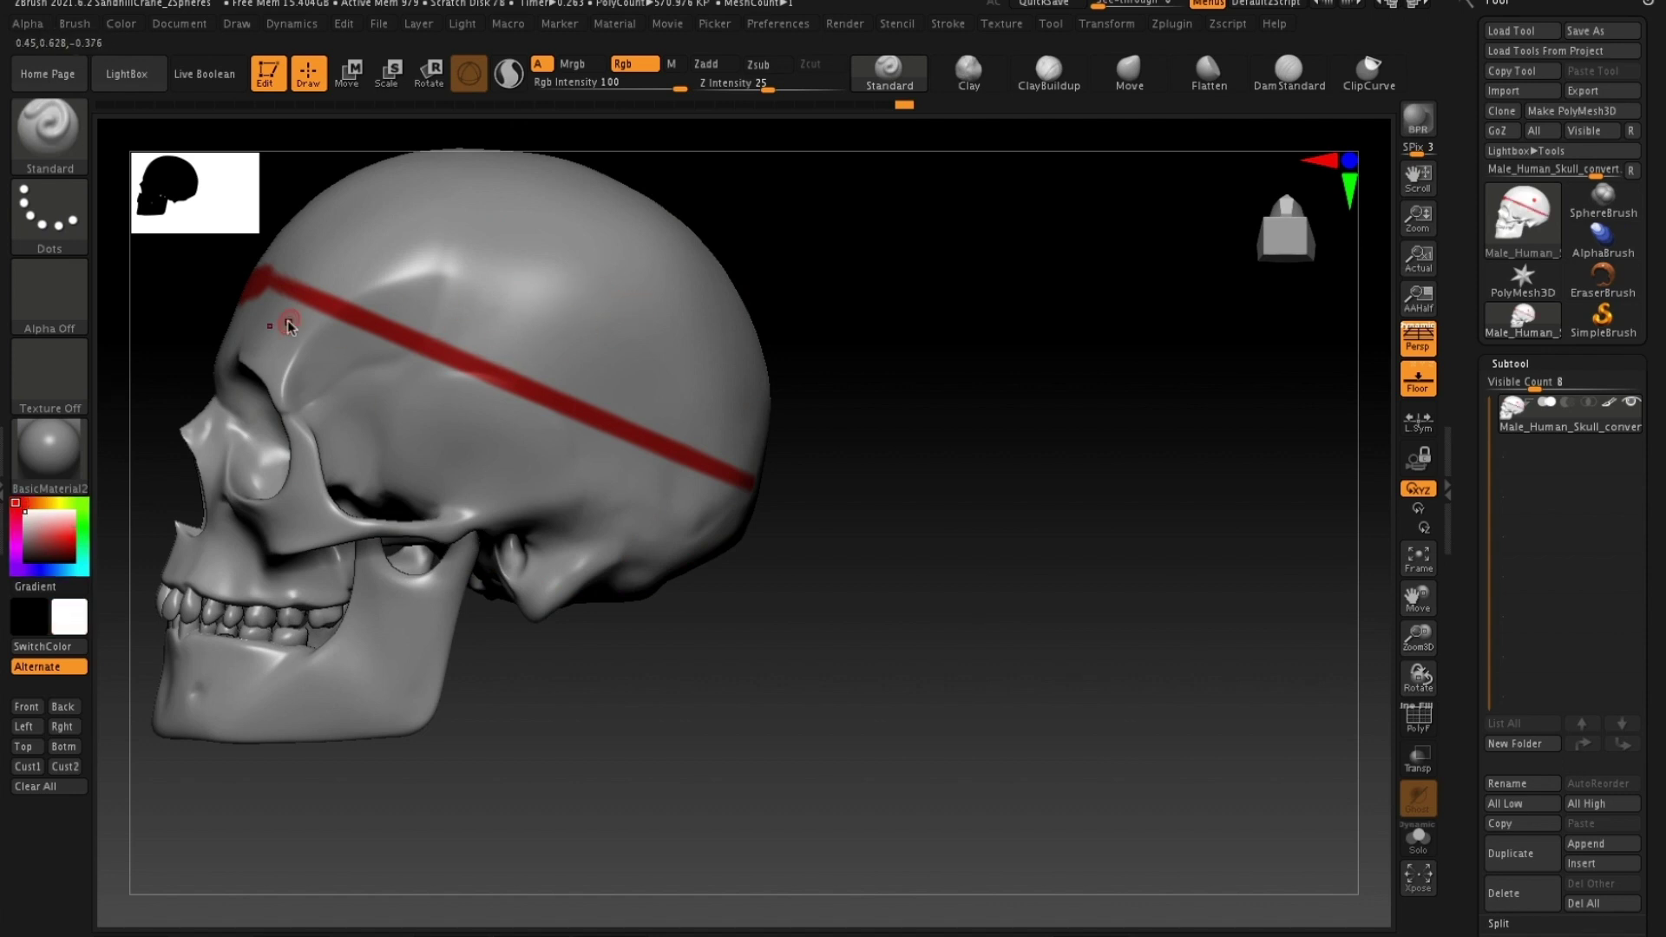
click(247, 310)
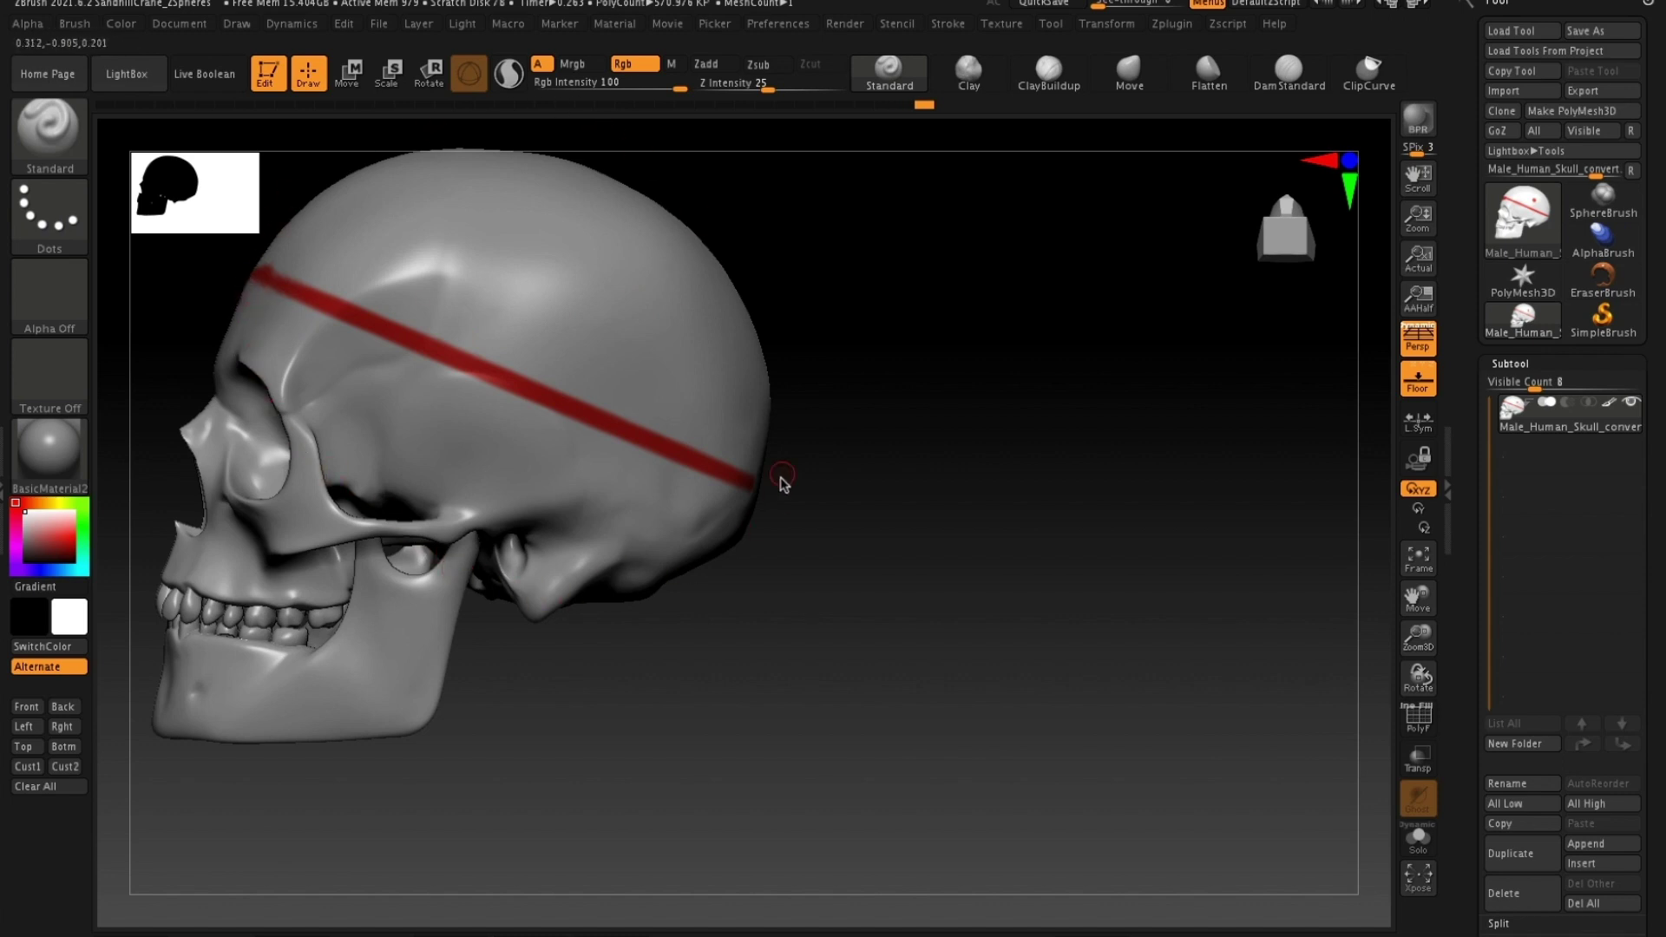
key(ctrl+z)
drag(892, 444, 967, 450)
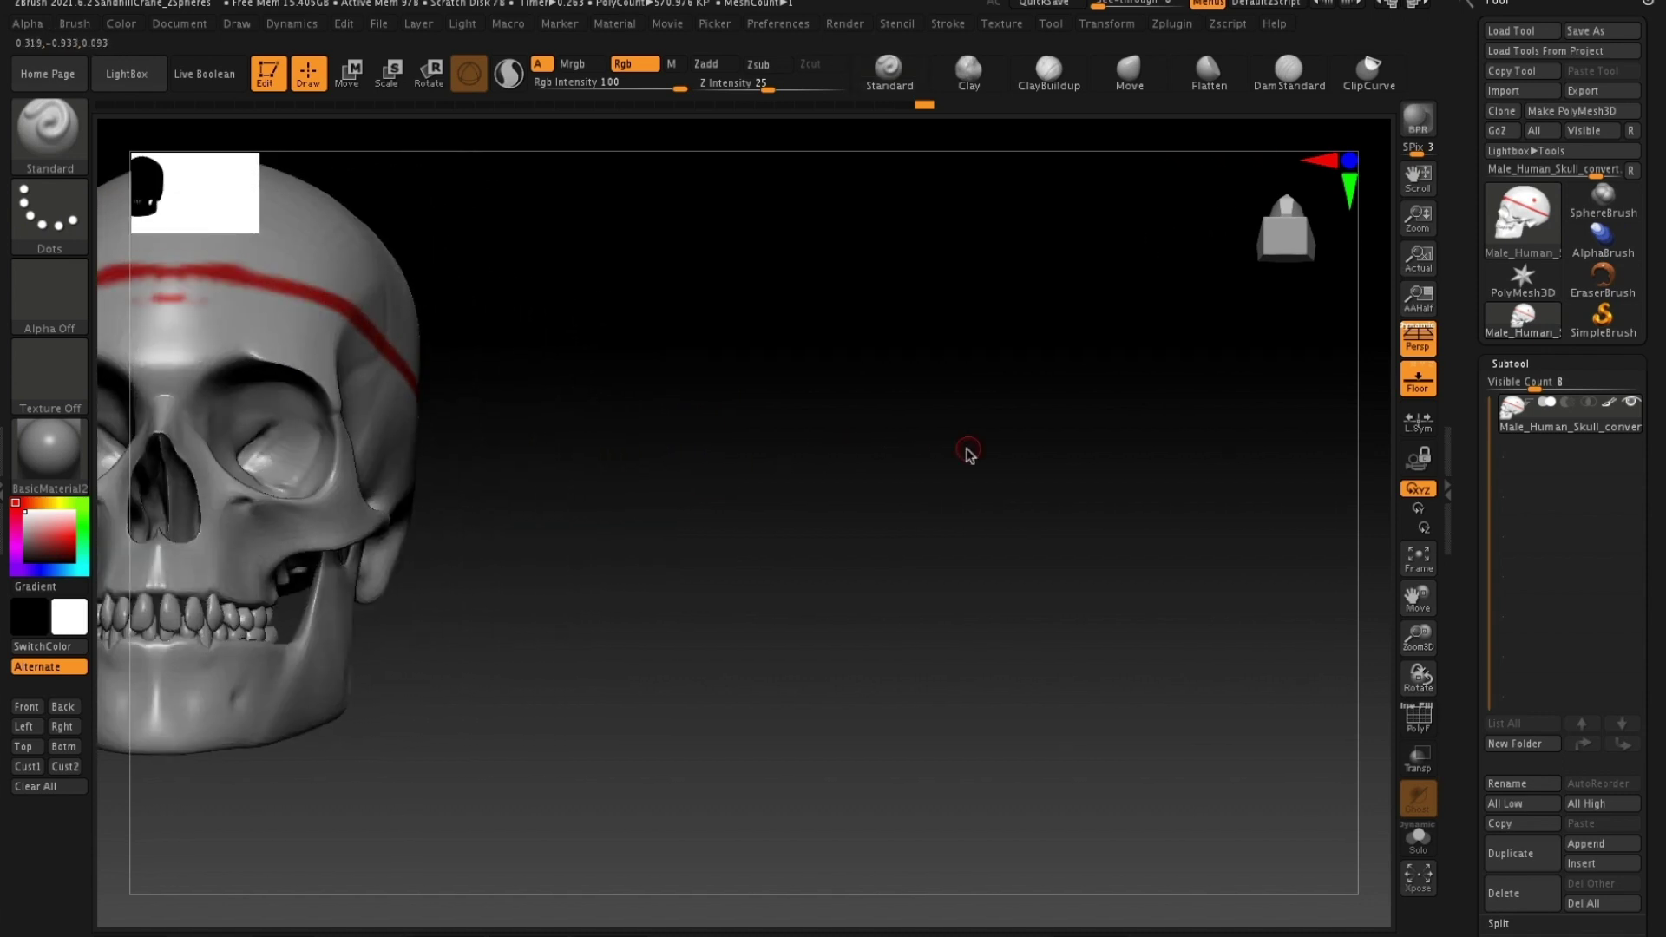
drag(849, 423, 1131, 424)
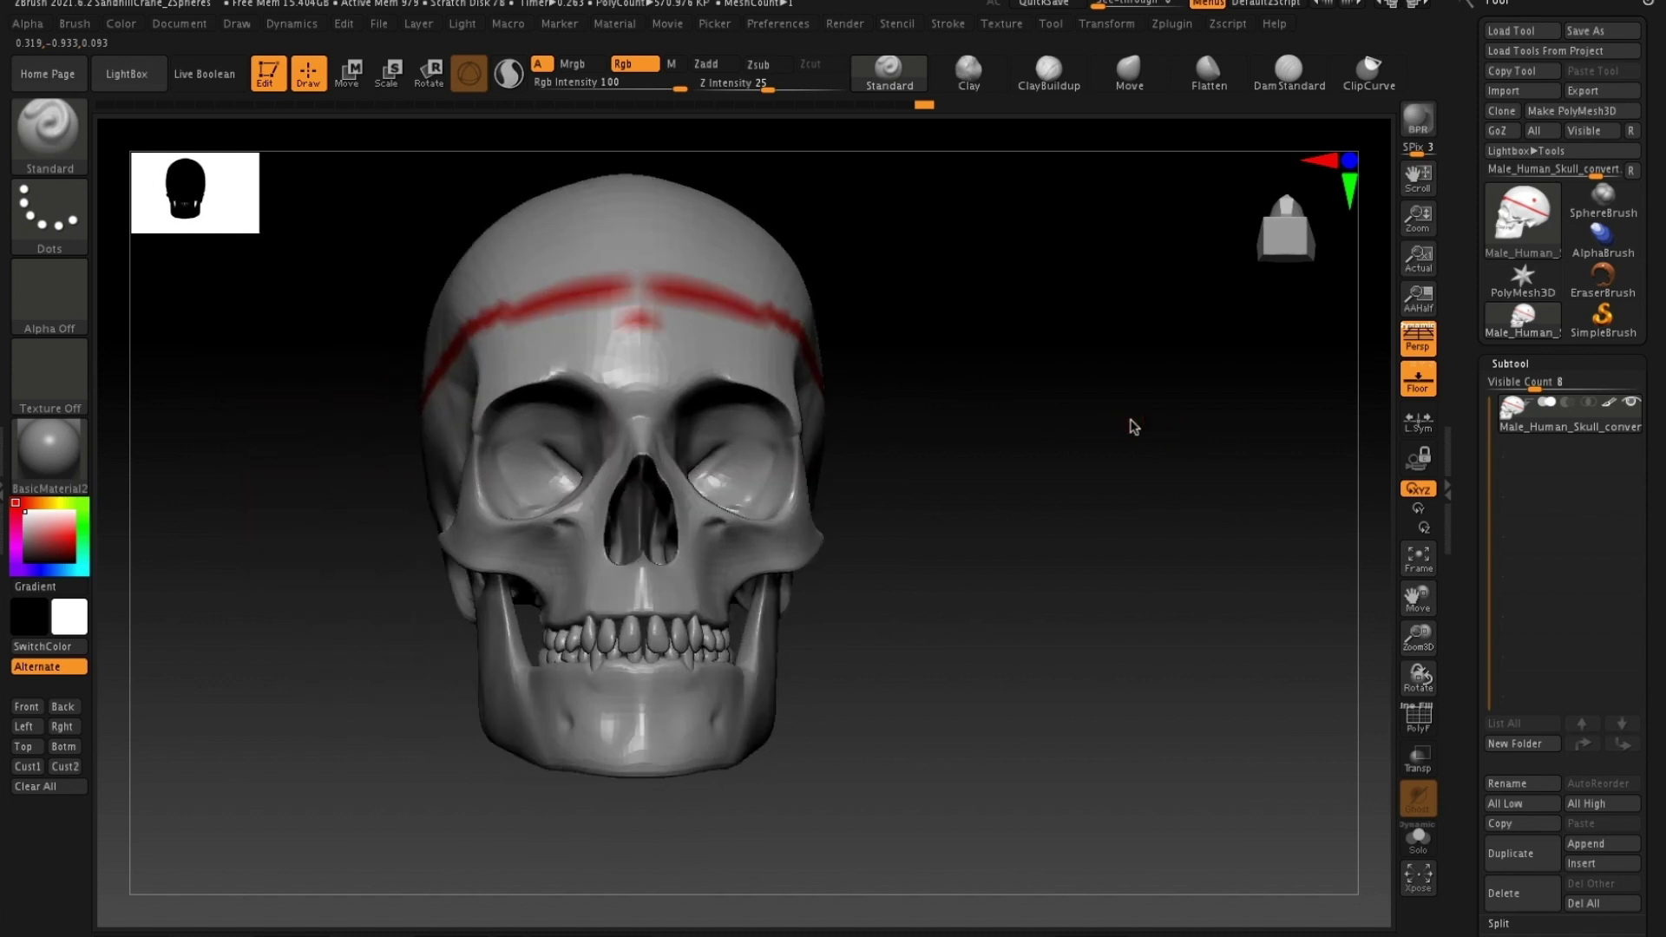
- Clean up the red line across the forehead and remove the leftover red mark beneath its centre
drag(913, 368, 908, 368)
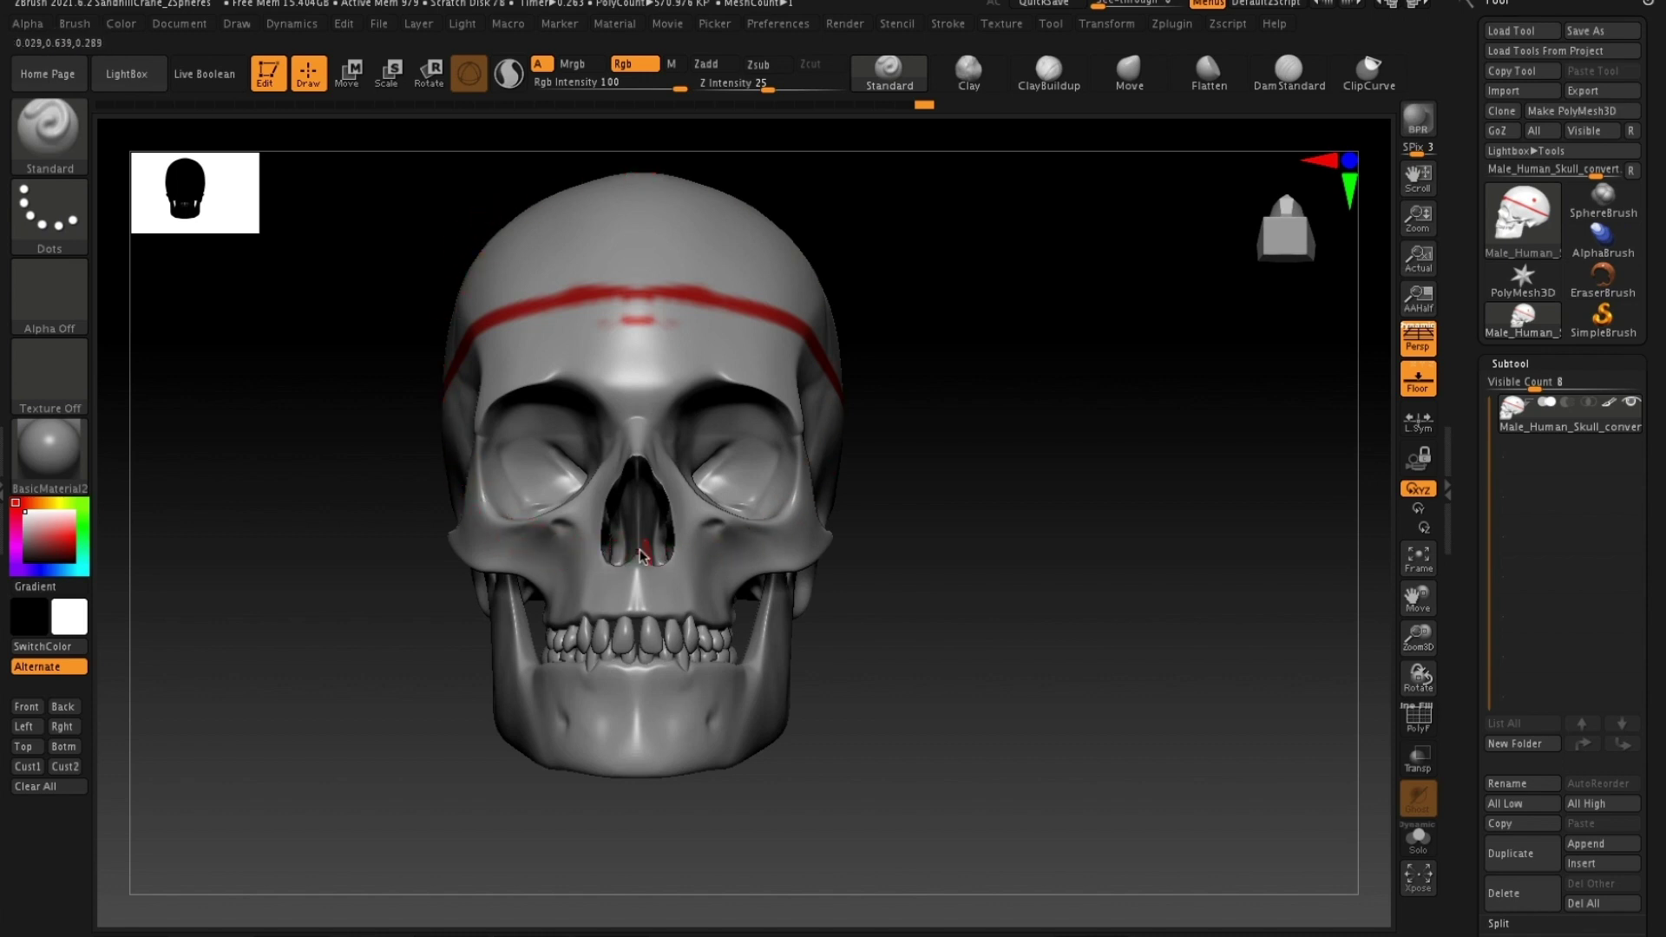
key(shift+d)
key(d)
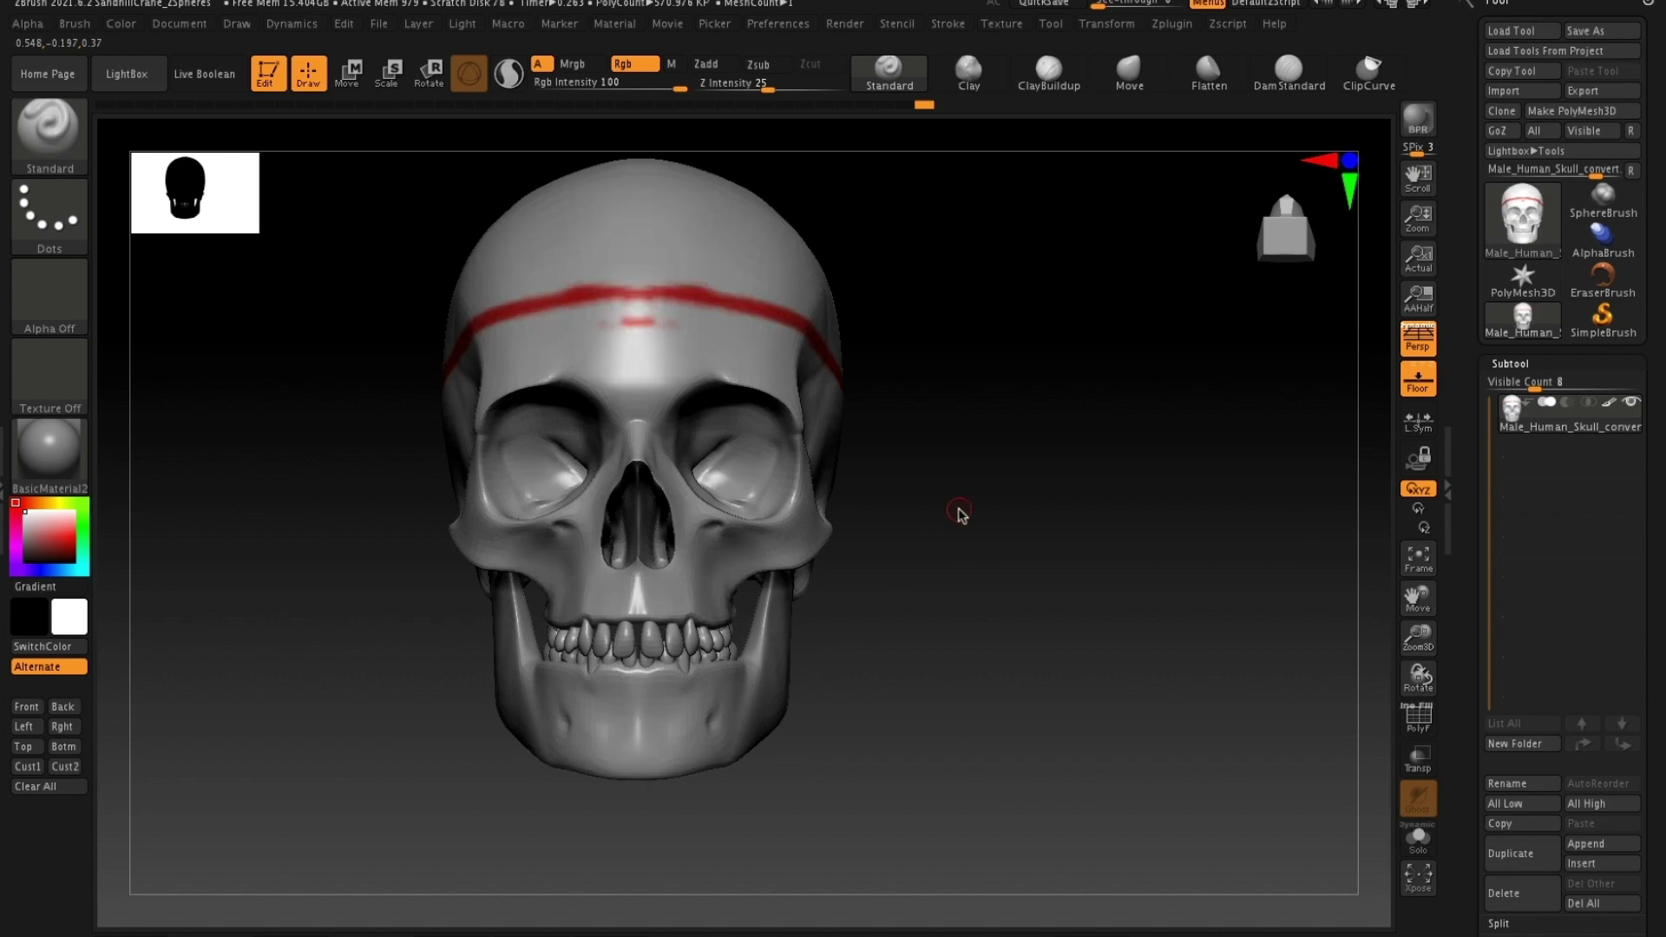
drag(959, 509, 963, 517)
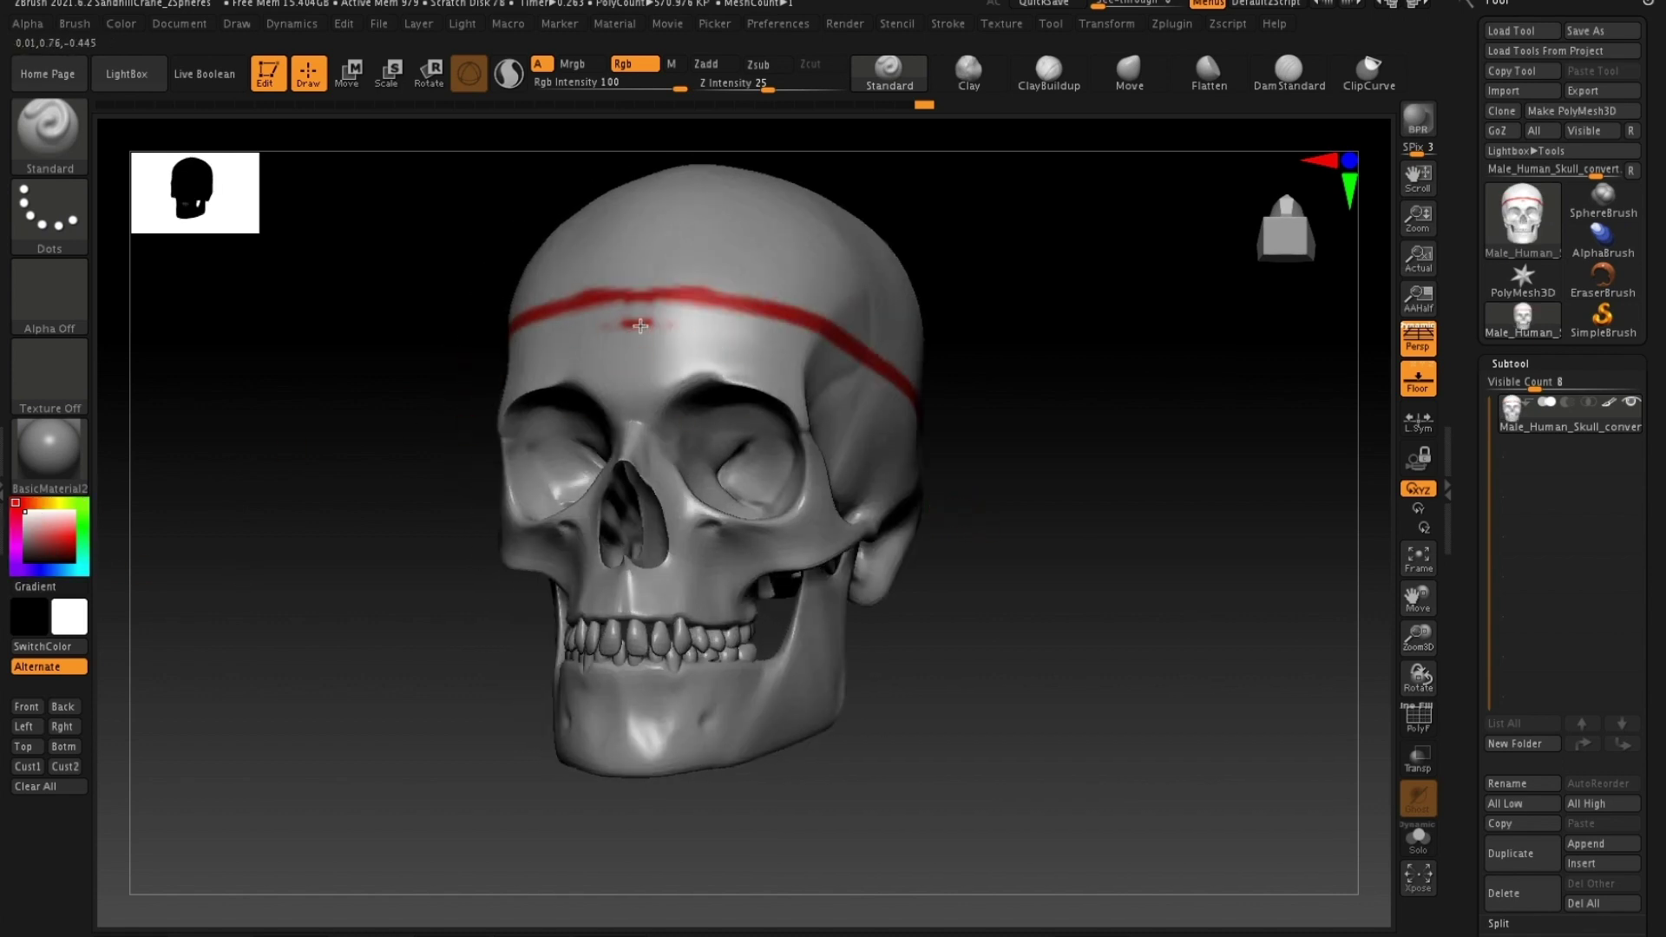
drag(1133, 464, 1090, 402)
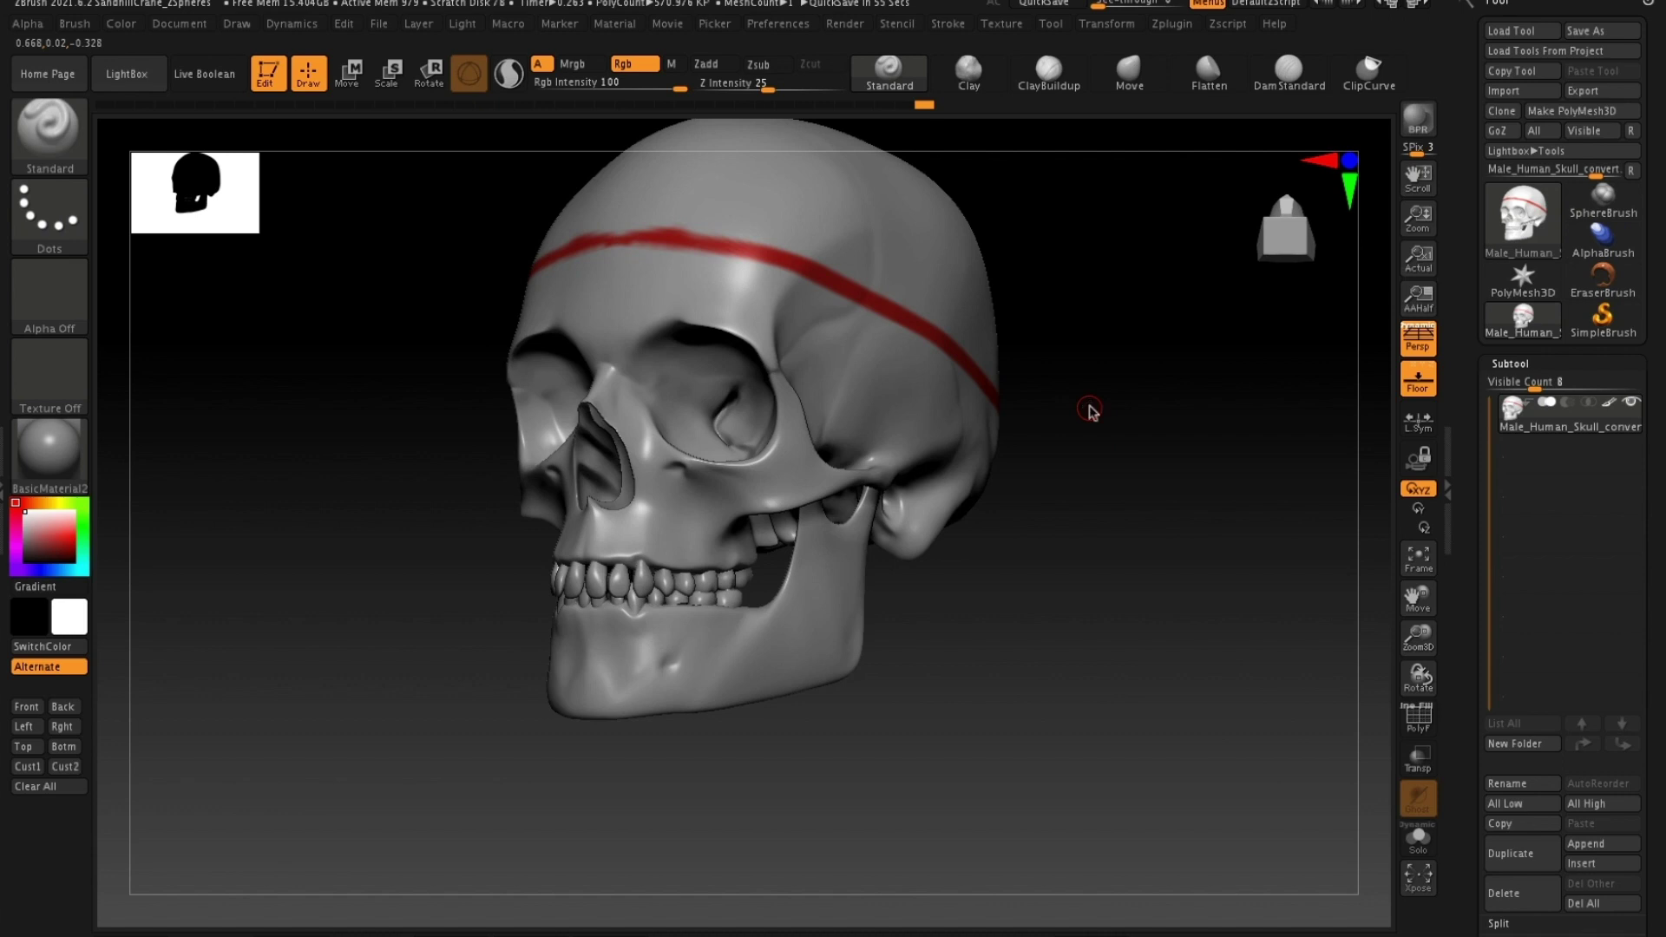
- Set the paint colour to blue, brush a spot on the mastoid process behind the jaw and check it from below and the side
drag(1089, 411, 1003, 416)
drag(997, 521, 802, 323)
drag(789, 409, 900, 480)
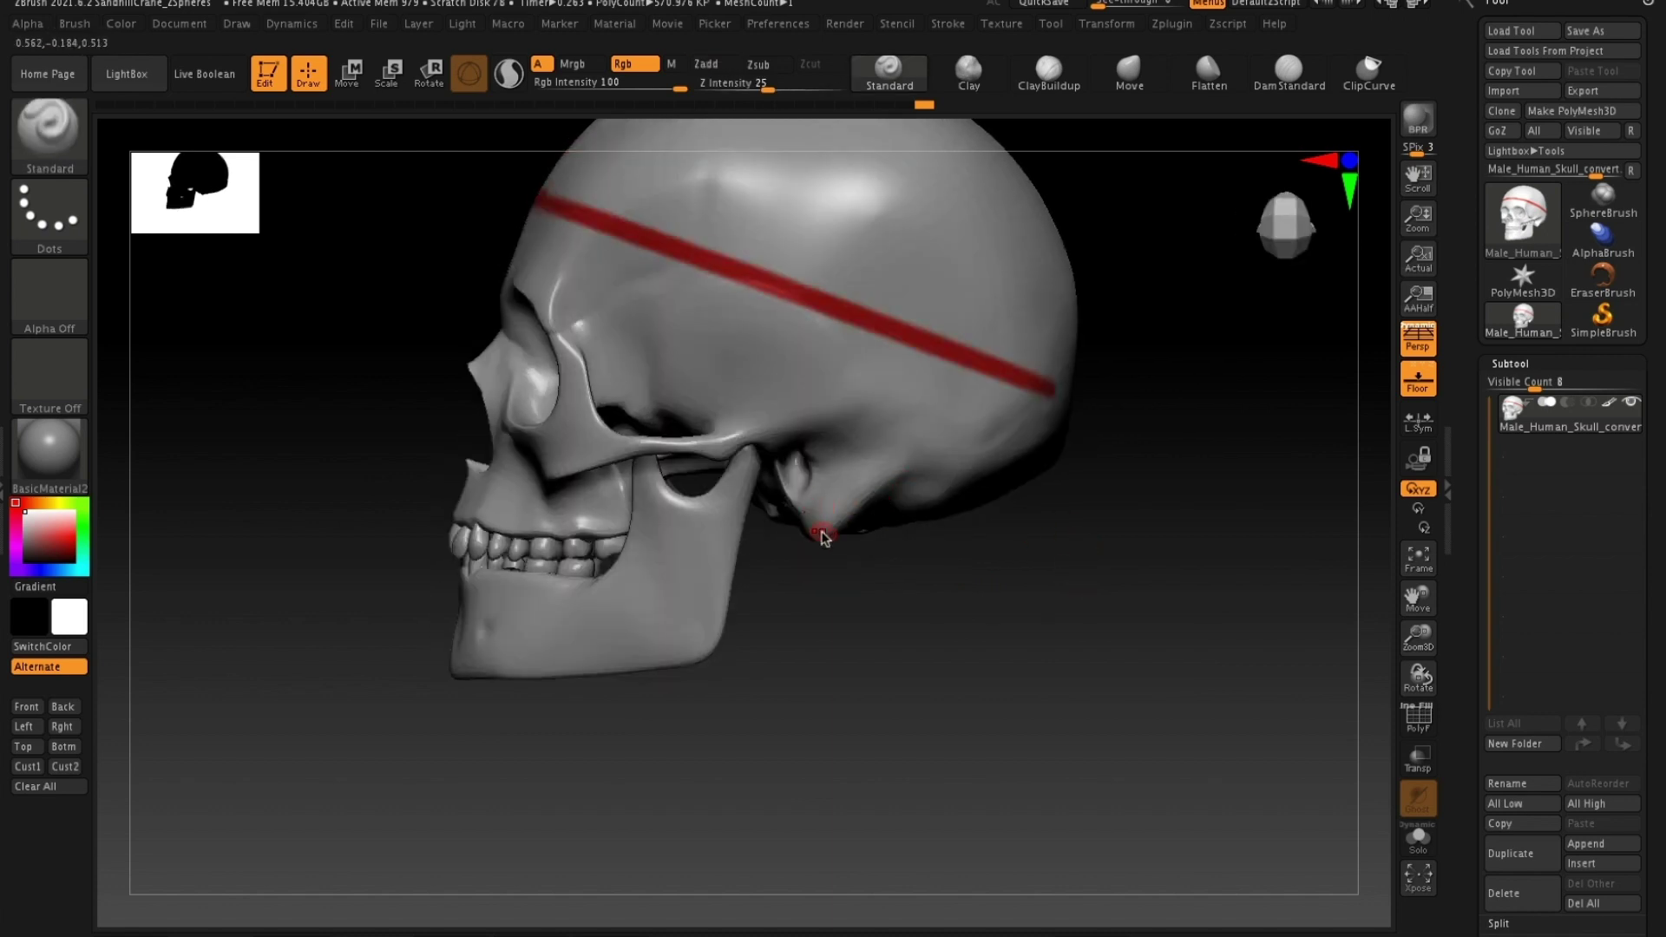
click(57, 535)
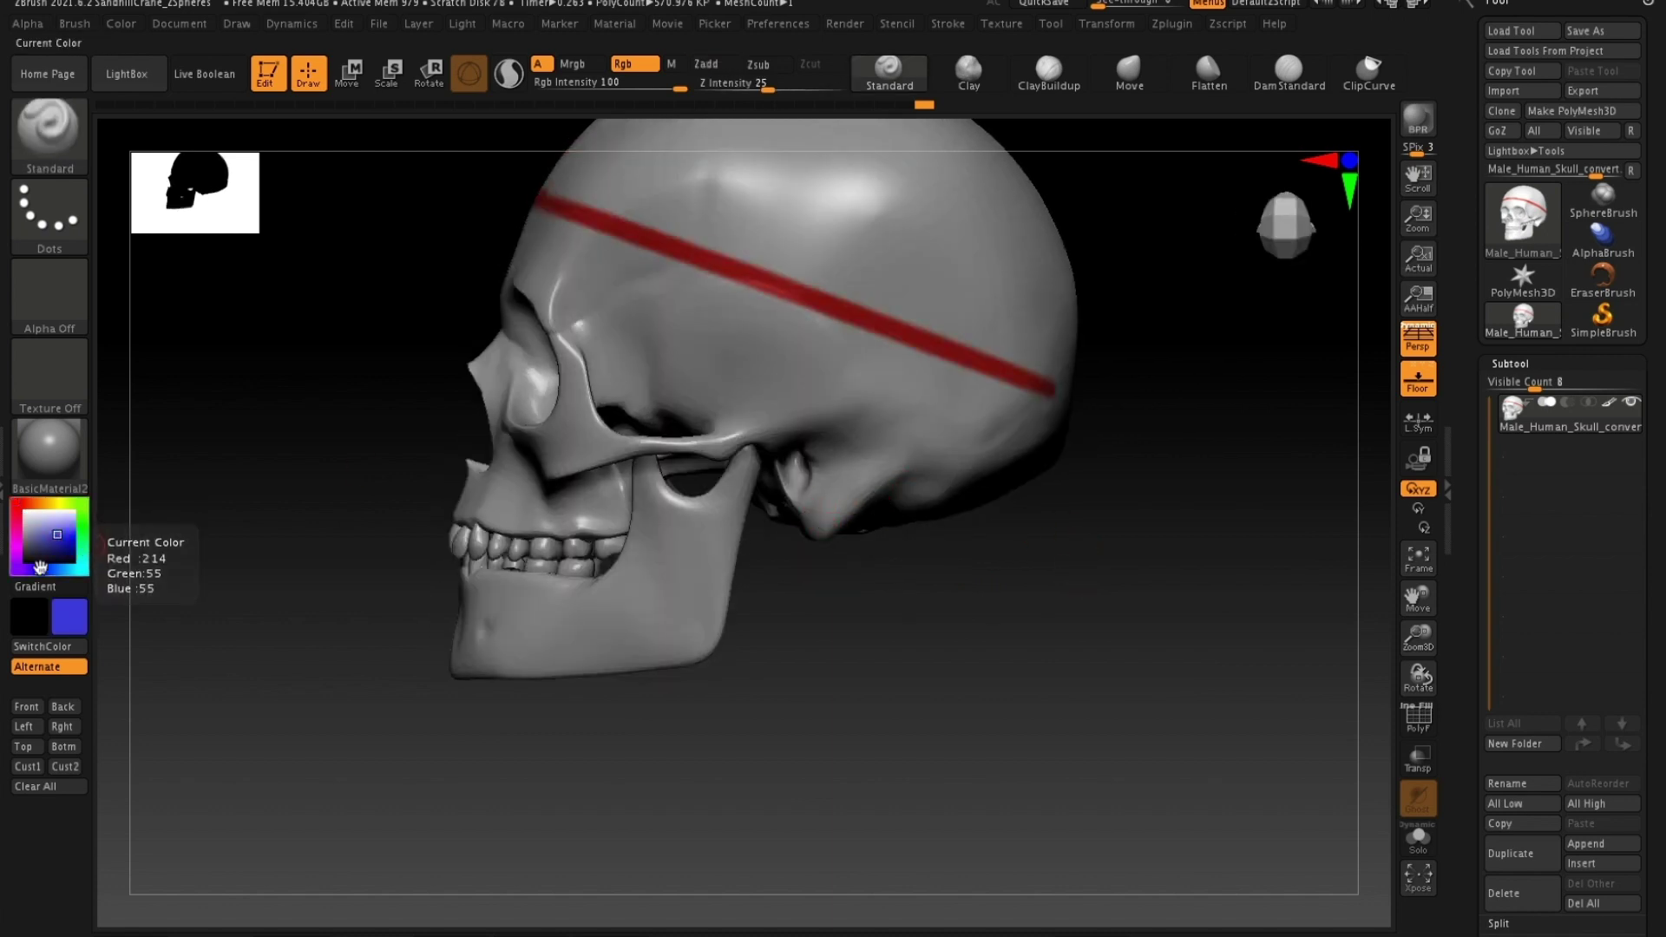
click(39, 570)
click(78, 529)
mouse_move(792, 699)
mouse_down()
mouse_move(872, 438)
mouse_move(861, 469)
mouse_up()
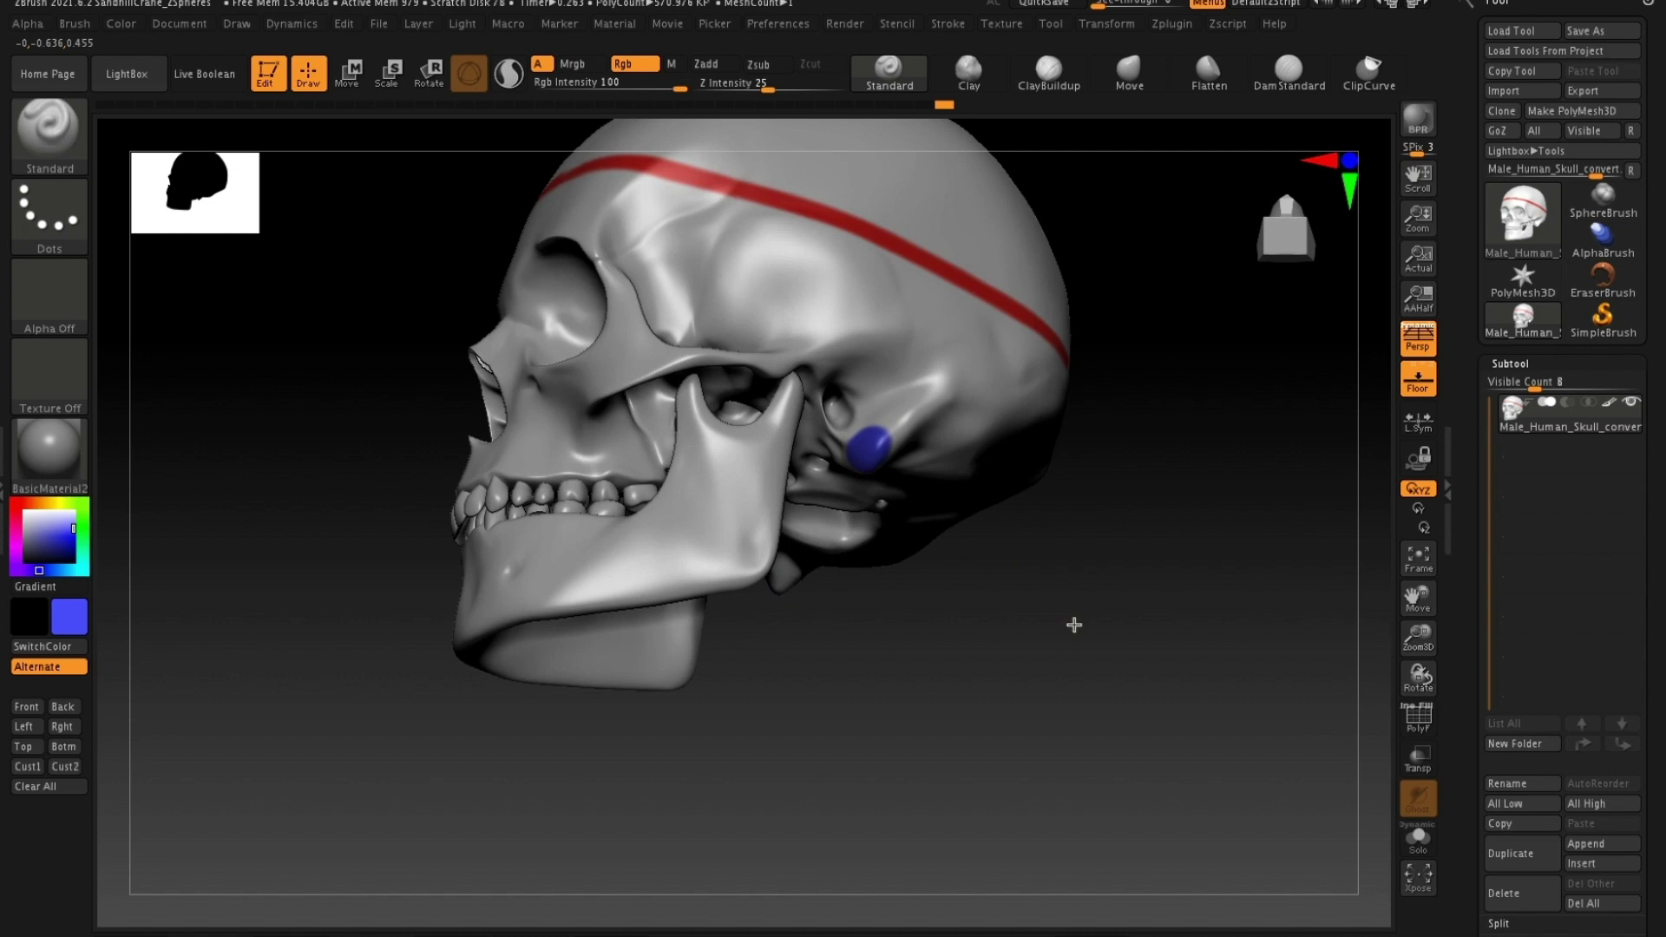
drag(1072, 625, 1074, 673)
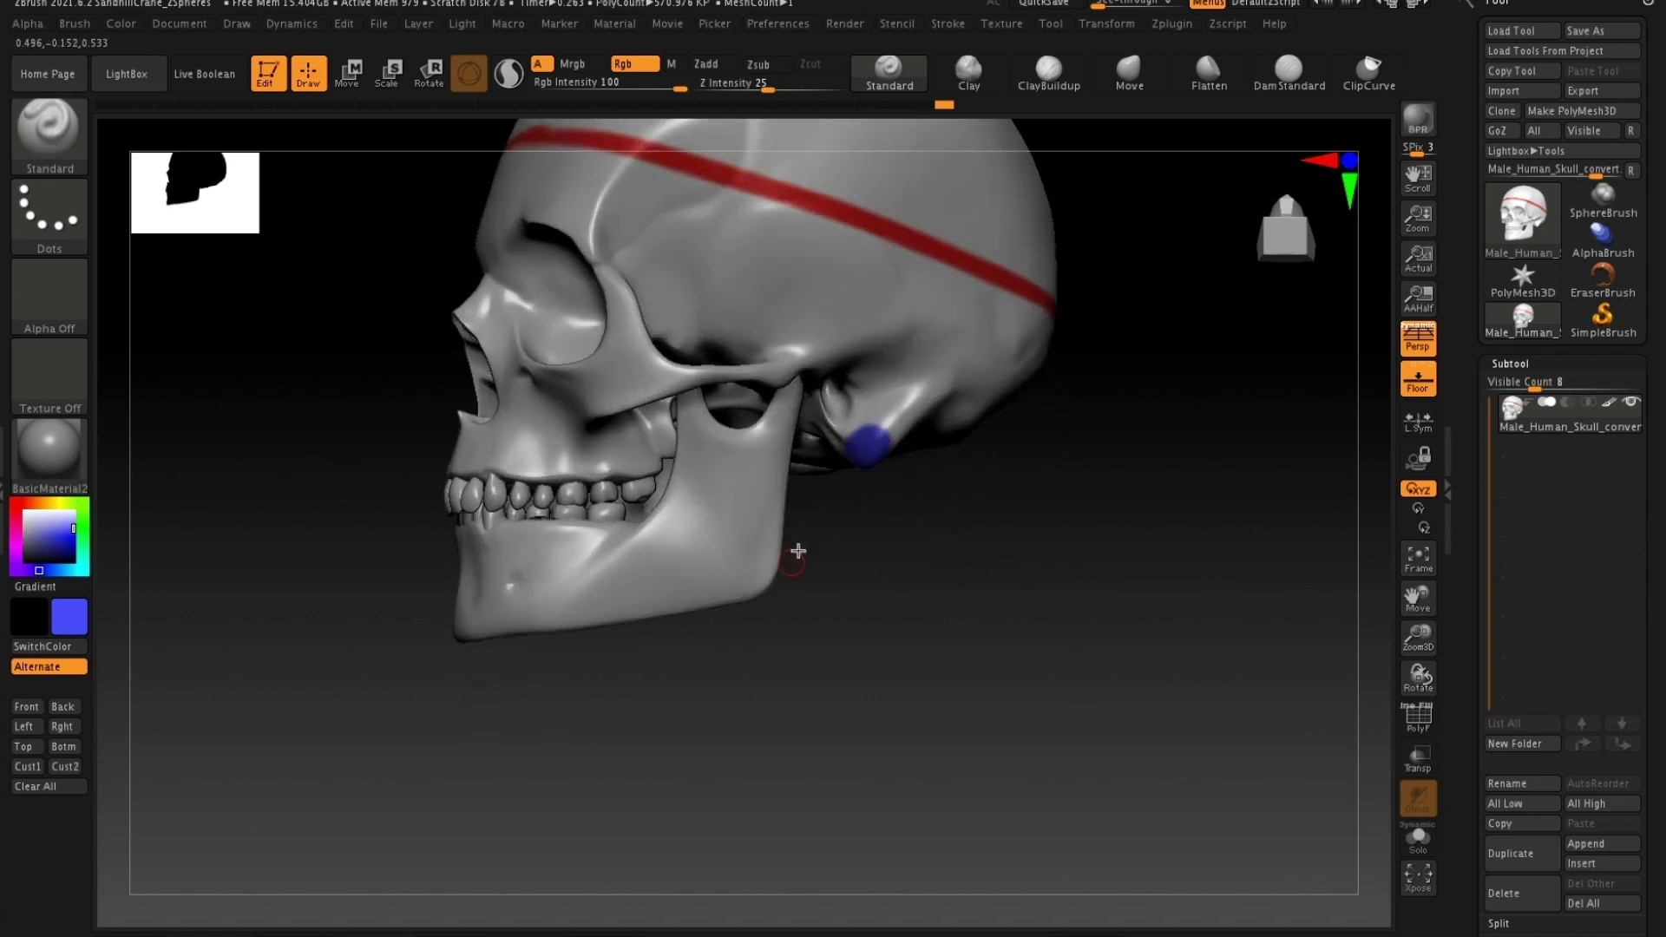
mouse_move(935, 665)
mouse_down()
mouse_move(997, 676)
mouse_move(931, 672)
mouse_up()
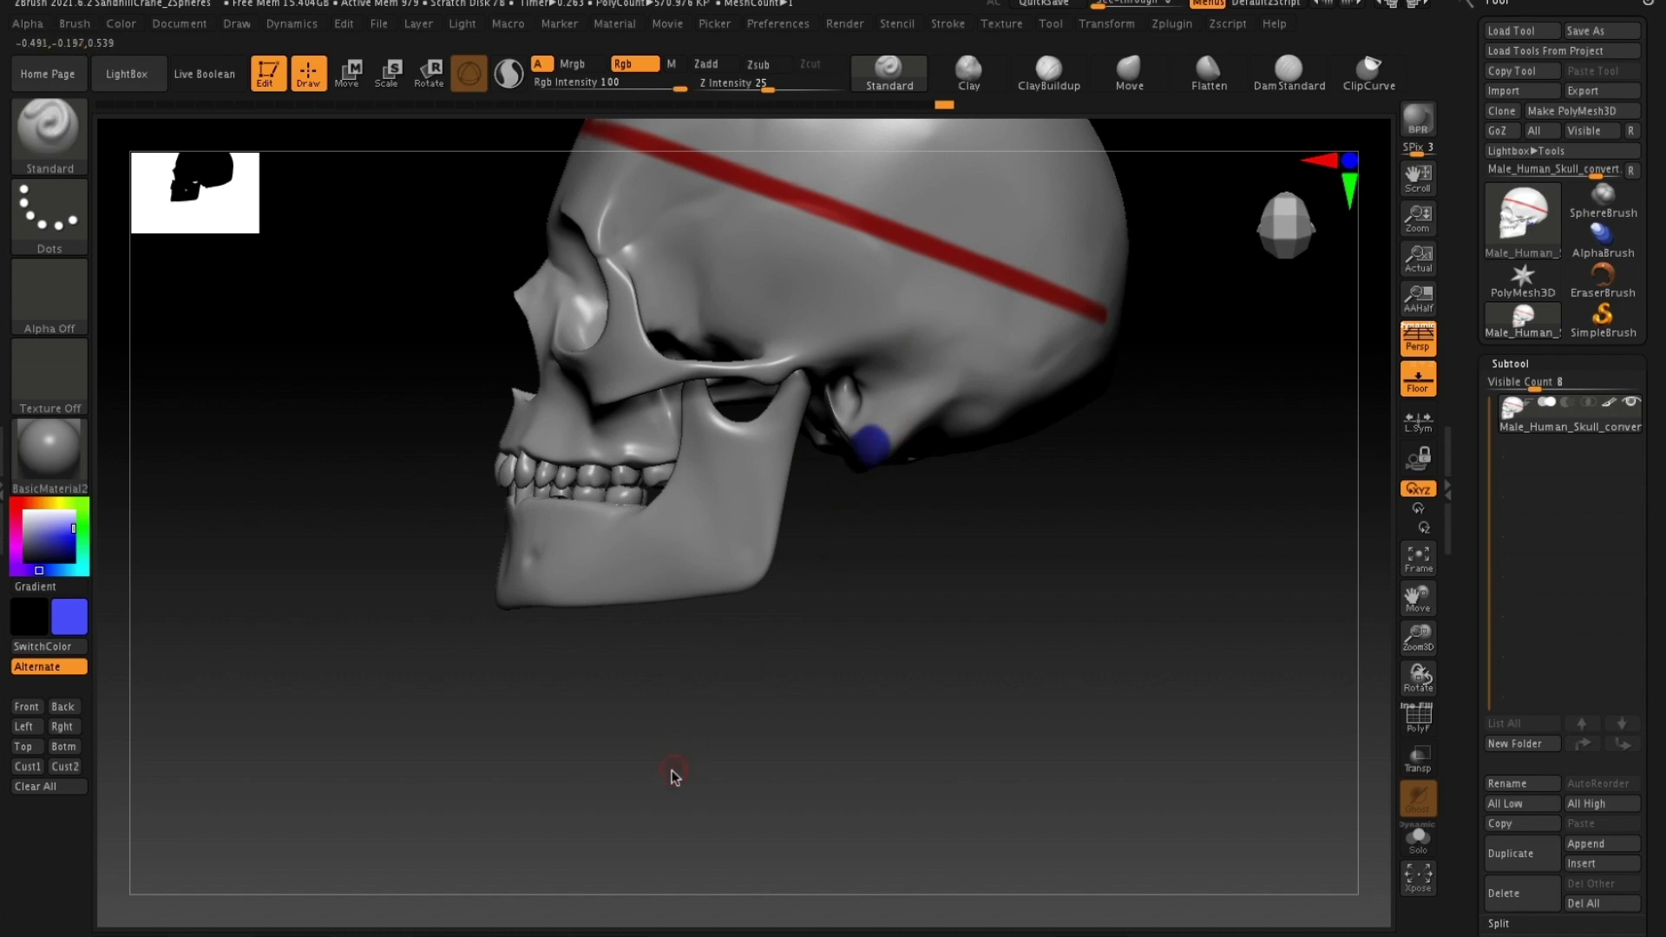
drag(1014, 580, 1012, 621)
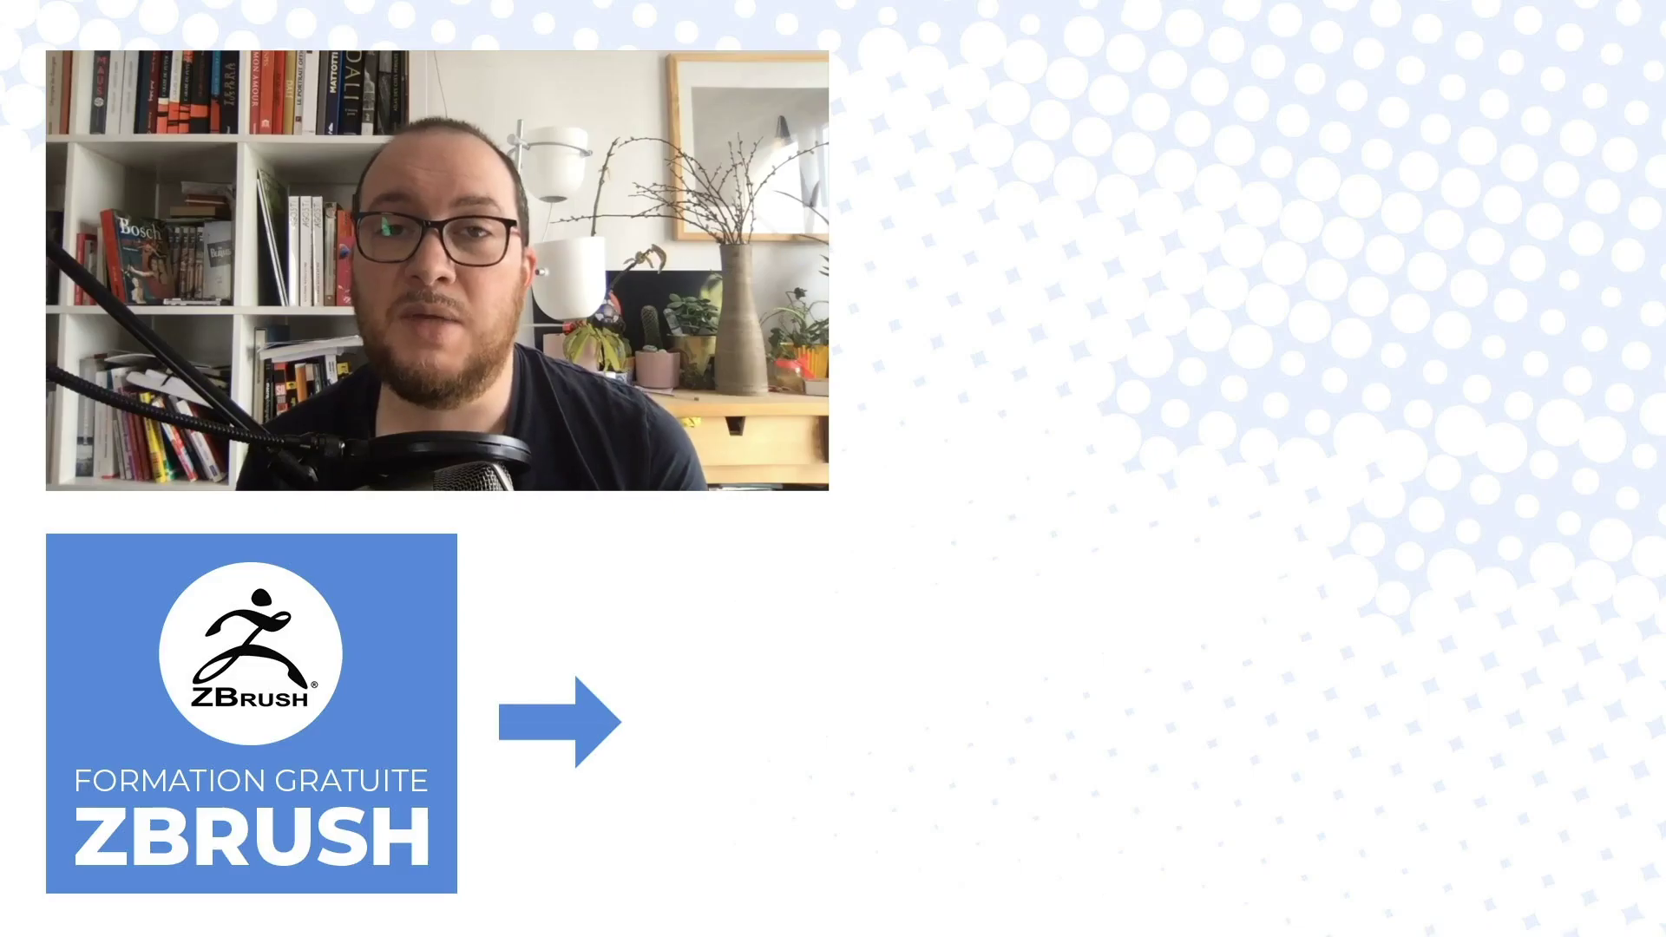